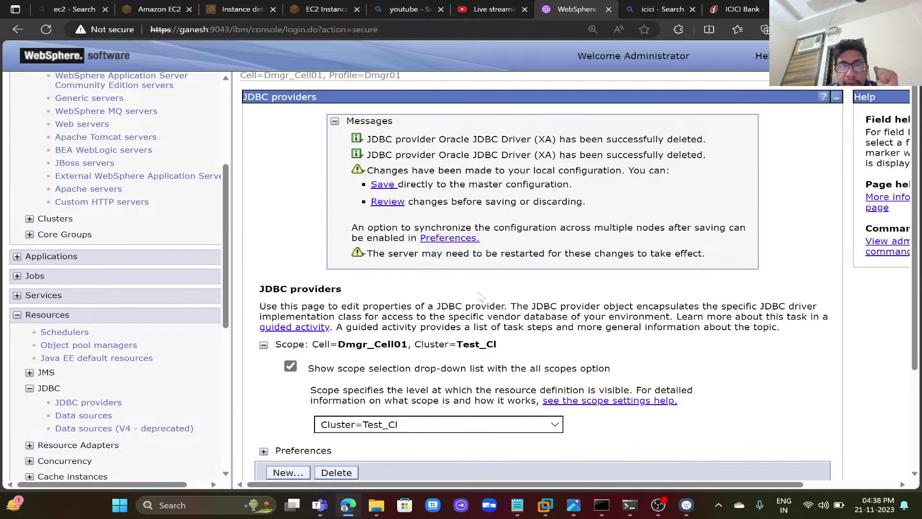
- Save the JDBC provider deletions to the master configuration with node synchronization, leaving Derby listed
{"action": "left_click", "coordinate": [388, 202]}
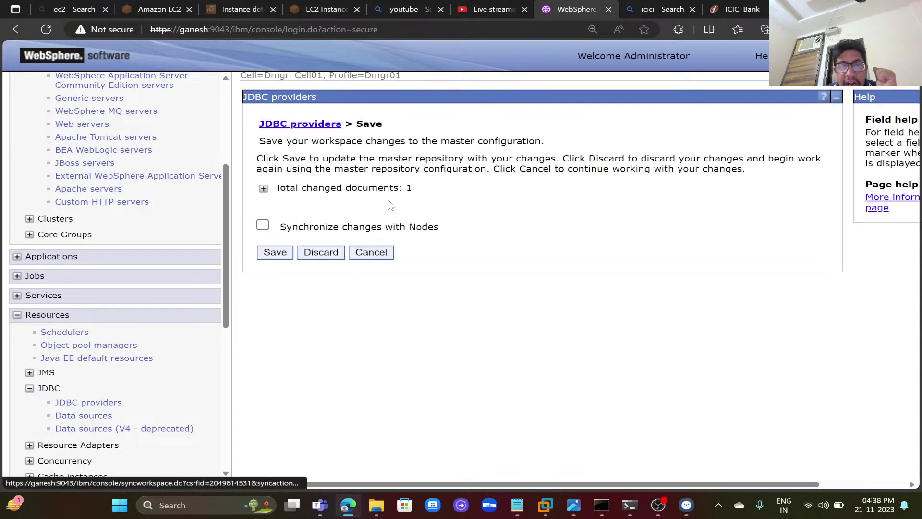
{"action": "left_click", "coordinate": [263, 225]}
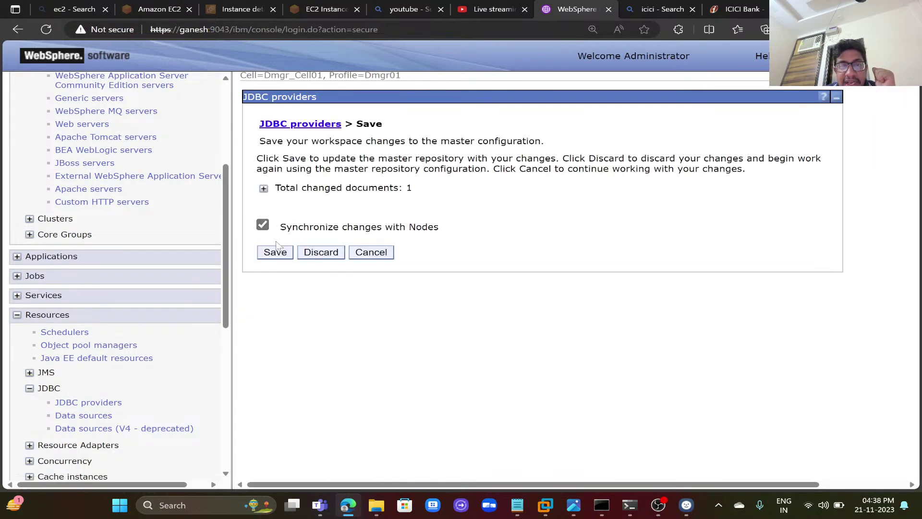
{"action": "left_click", "coordinate": [275, 252]}
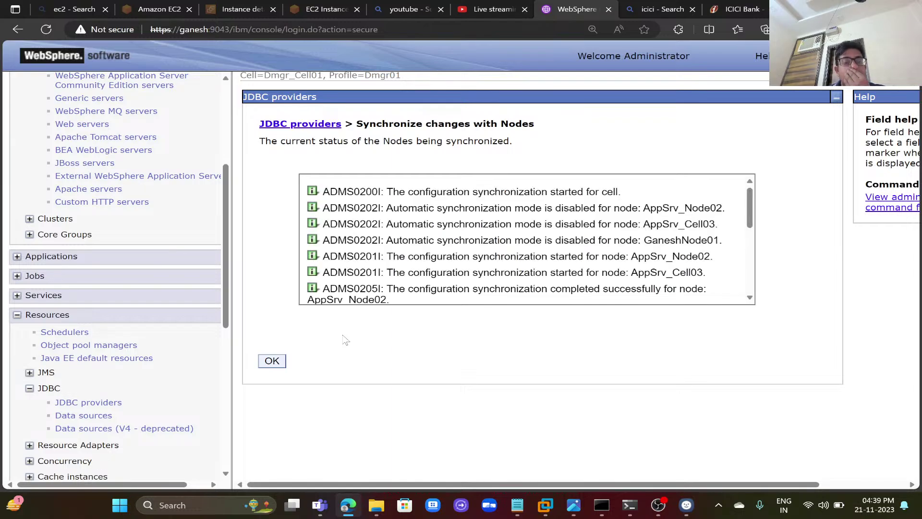
{"action": "left_click", "coordinate": [276, 362]}
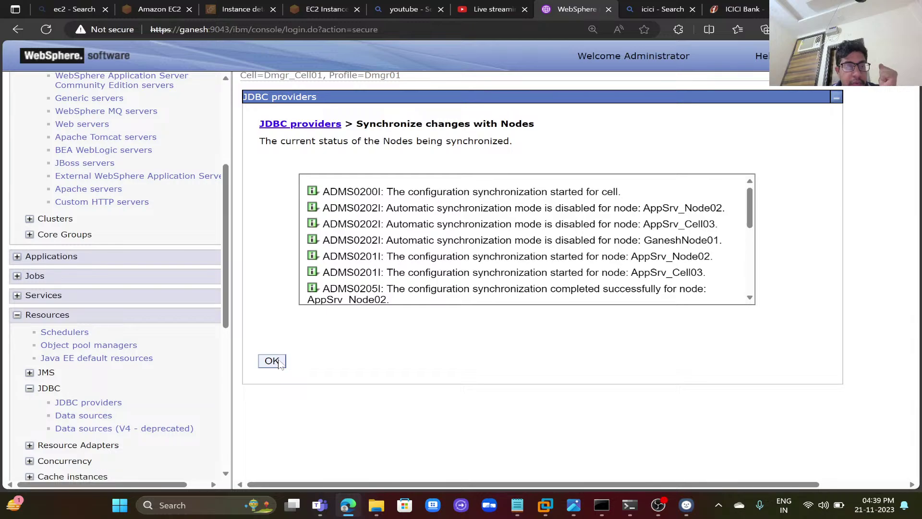
{"action": "left_click_drag", "start_coordinate": [227, 329], "coordinate": [226, 433]}
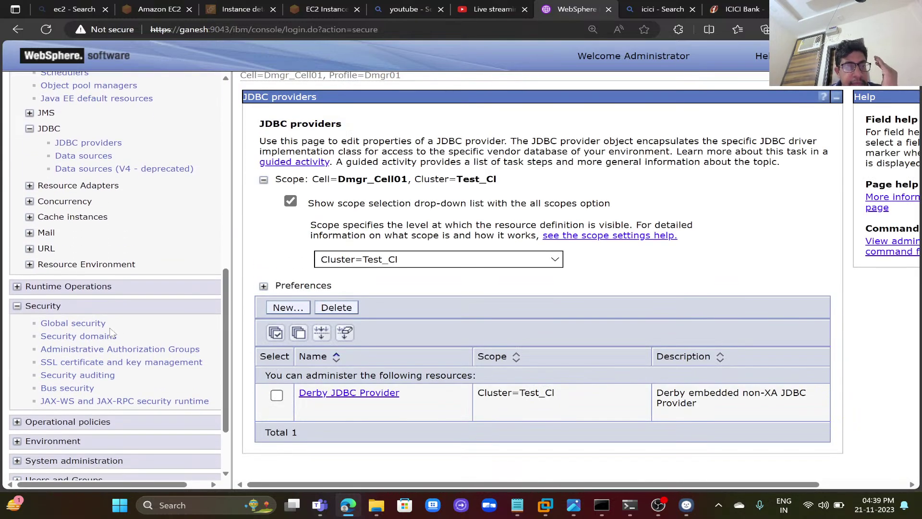
- Delete the ORACLE_Class J2C authentication alias and save the deletion, synchronized to the nodes
{"action": "left_click", "coordinate": [98, 327]}
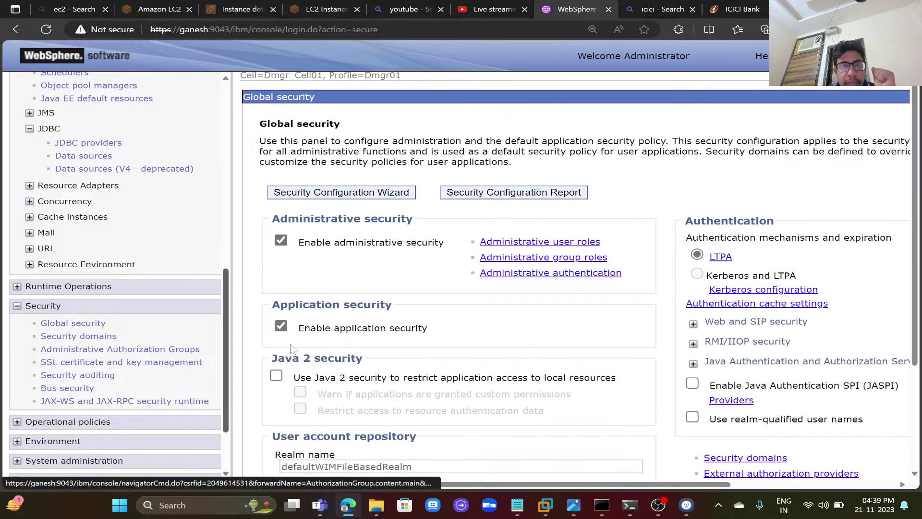
{"action": "left_click", "coordinate": [713, 366]}
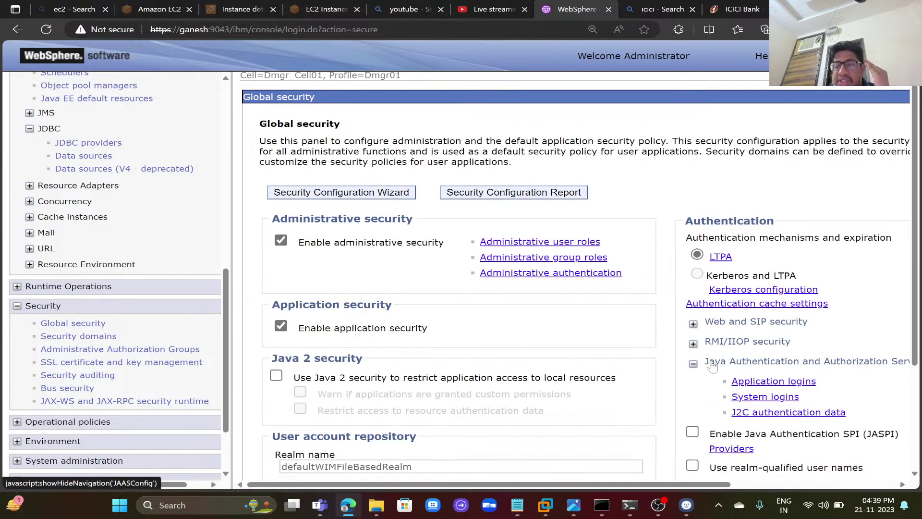
{"action": "left_click", "coordinate": [757, 412]}
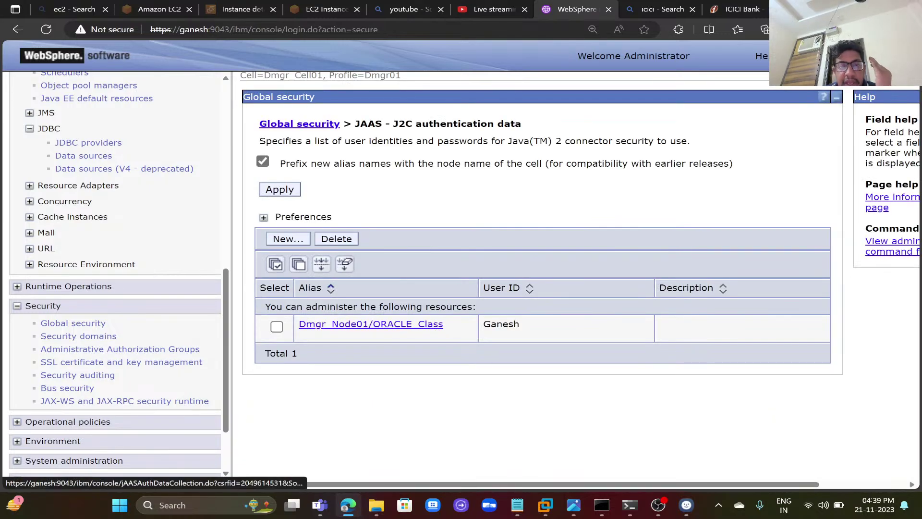
{"action": "left_click", "coordinate": [277, 266]}
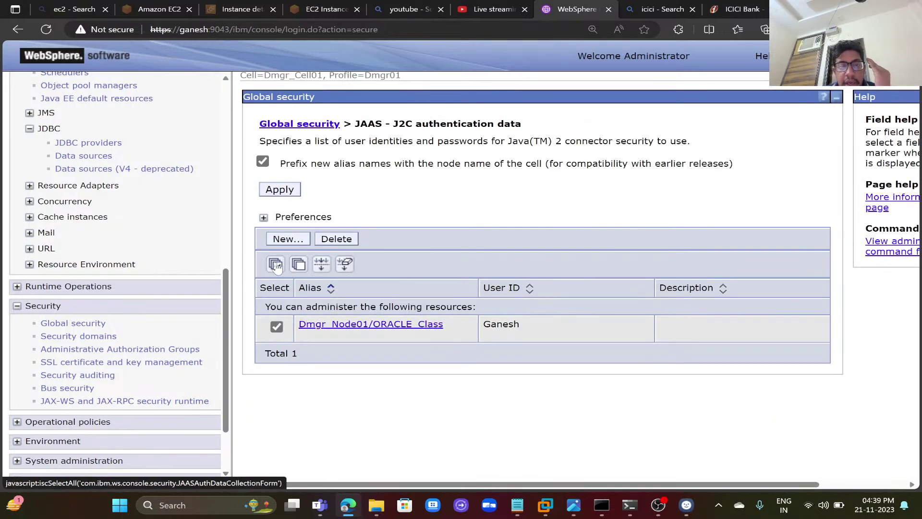
{"action": "left_click", "coordinate": [352, 242]}
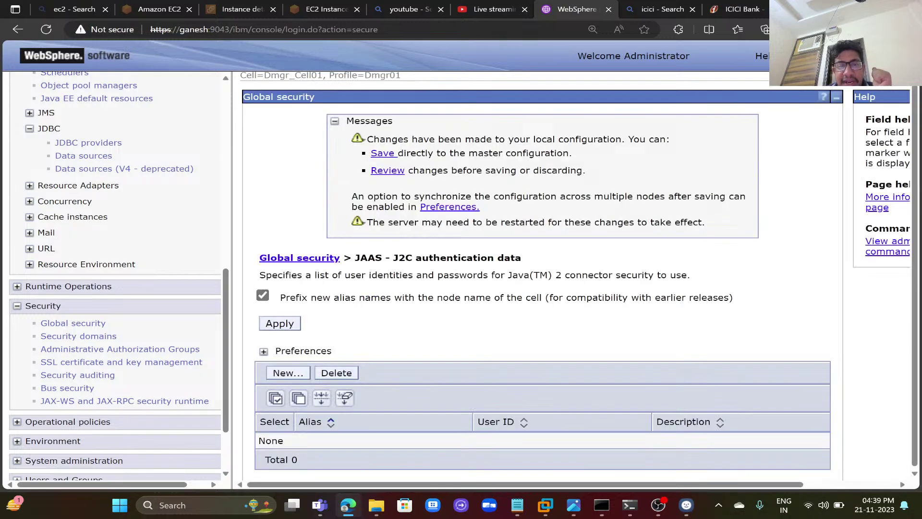
{"action": "left_click", "coordinate": [392, 176]}
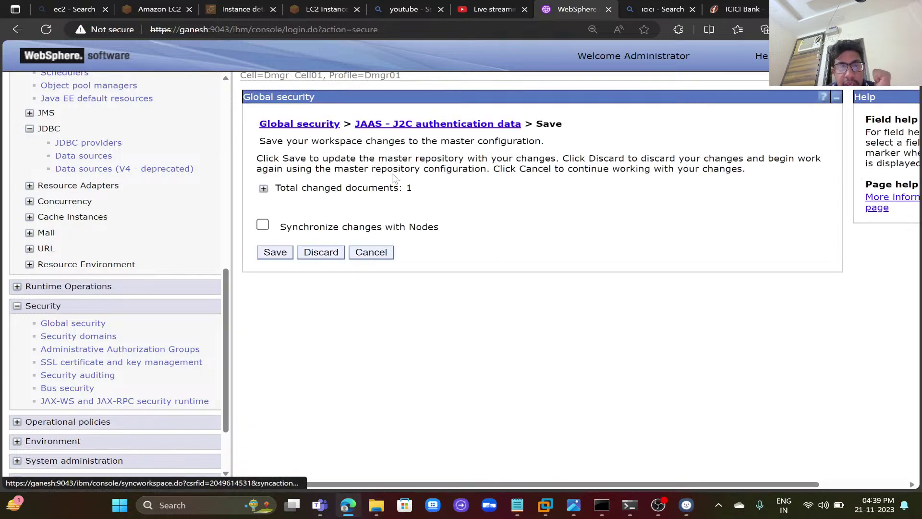
{"action": "left_click", "coordinate": [263, 225]}
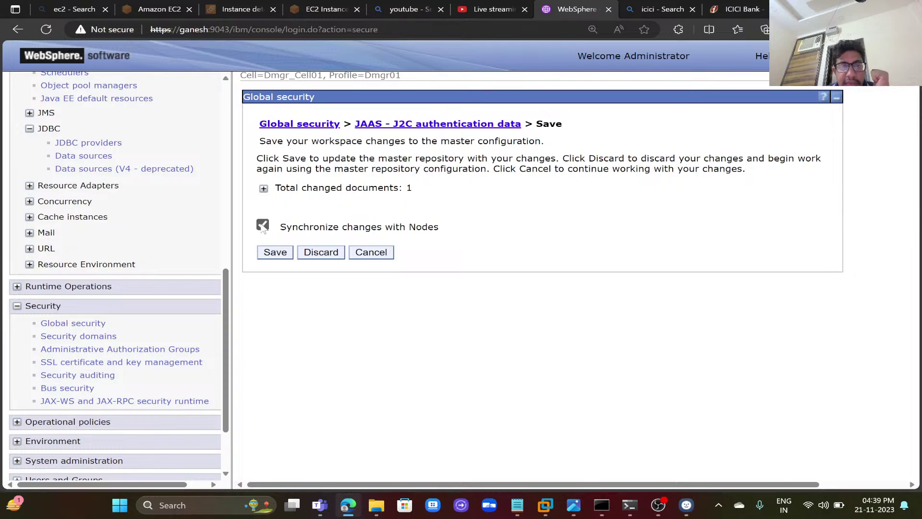
{"action": "left_click", "coordinate": [269, 253]}
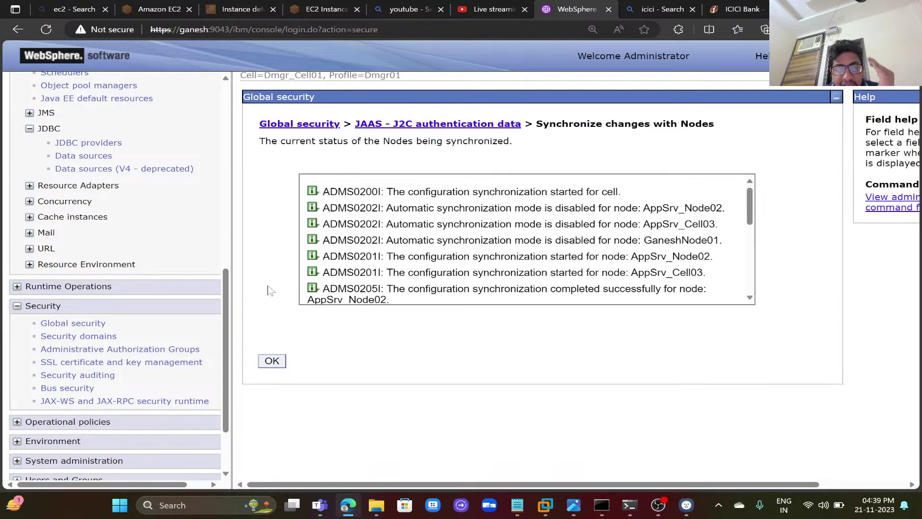
{"action": "left_click", "coordinate": [278, 363]}
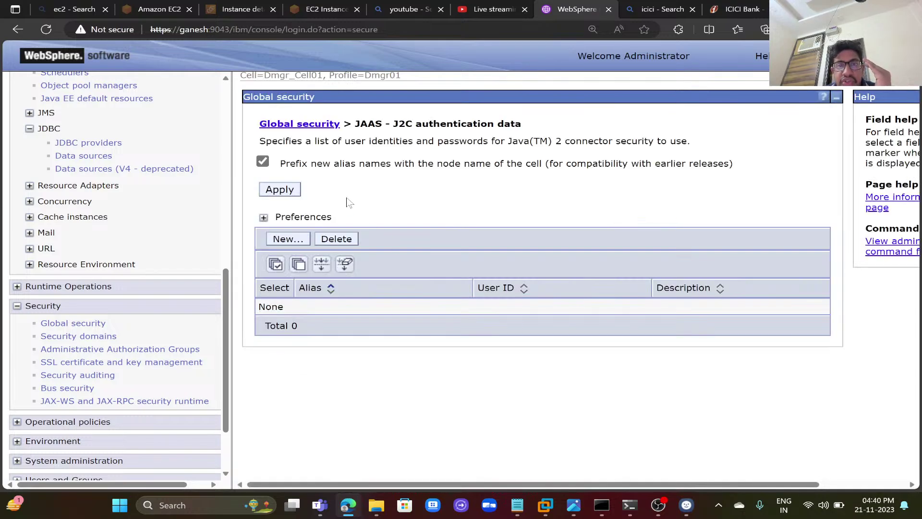
- Apply the alias node-name prefix setting and save it, synchronized to all nodes
{"action": "left_click", "coordinate": [280, 189]}
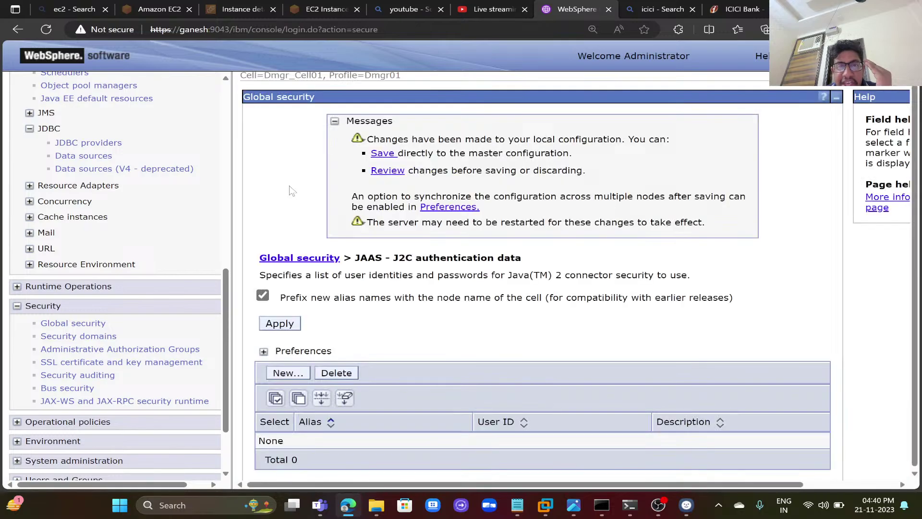
{"action": "left_click", "coordinate": [388, 172]}
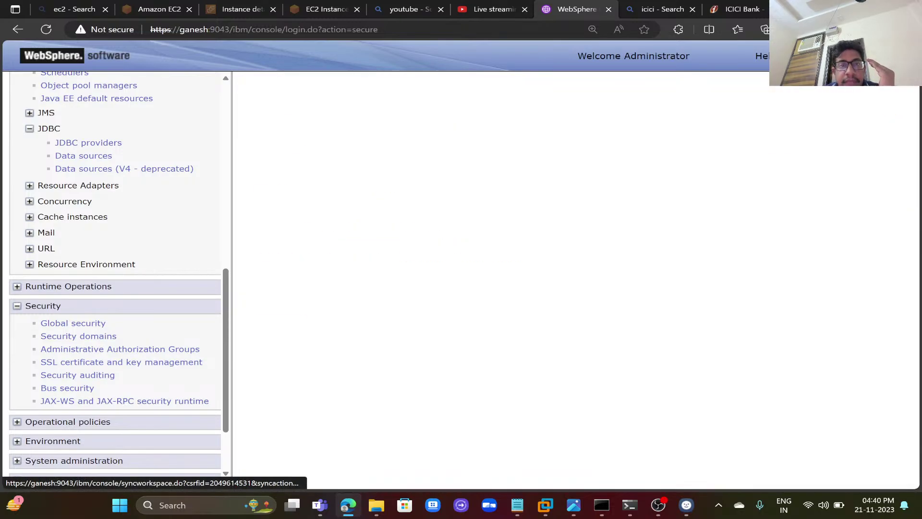
{"action": "left_click", "coordinate": [263, 226]}
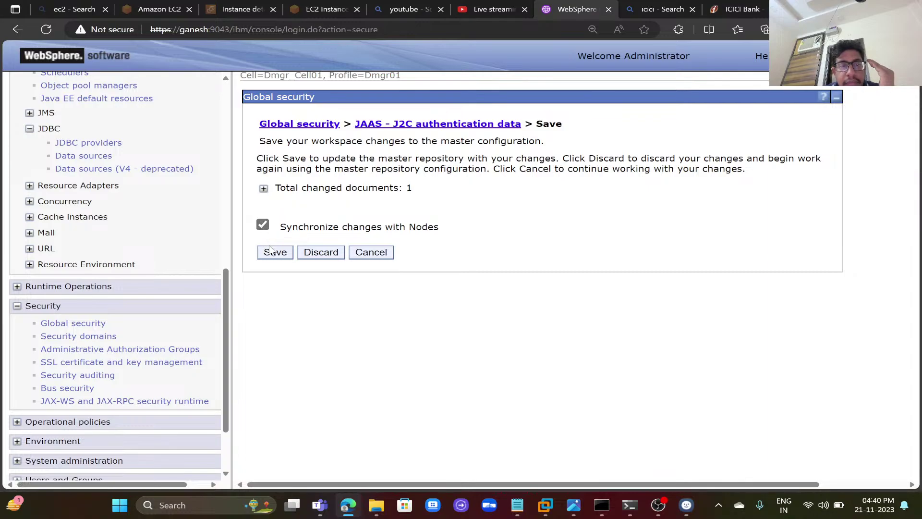
{"action": "left_click", "coordinate": [272, 255]}
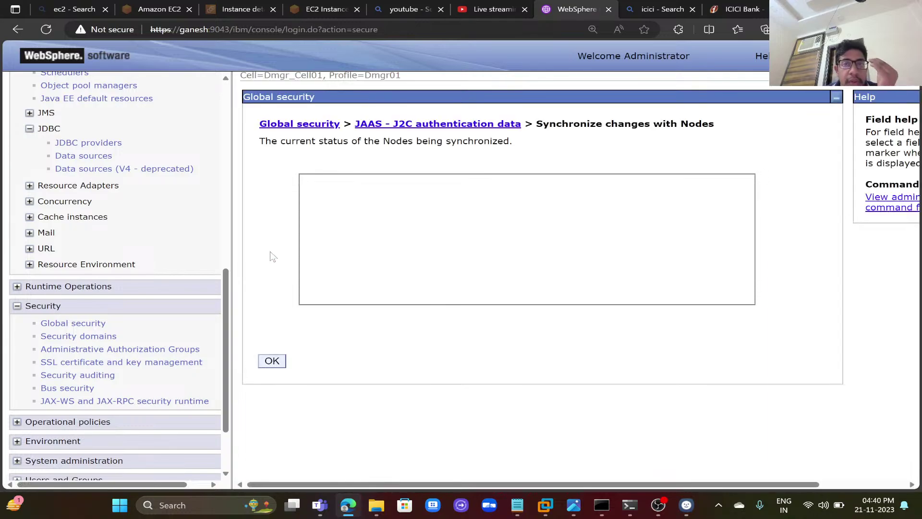
{"action": "left_click", "coordinate": [272, 361]}
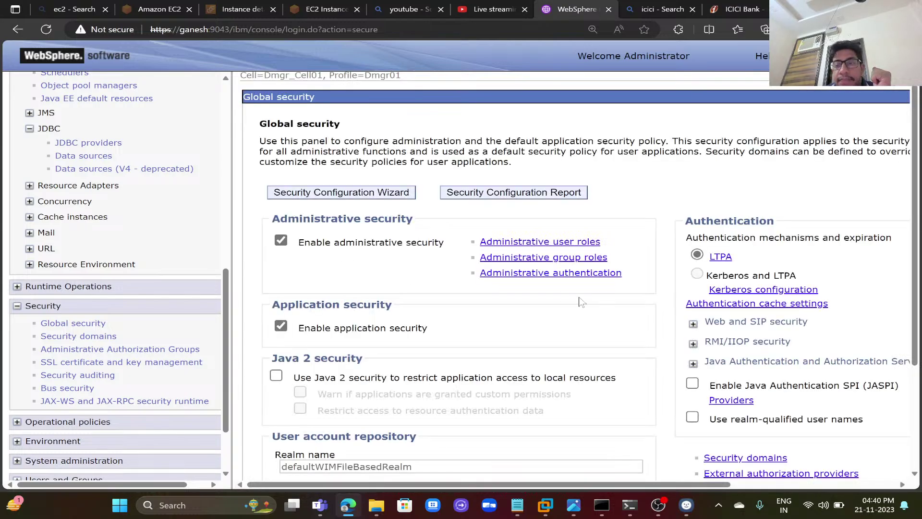
- Create a J2C authentication alias ORACLE_Class with the database user ID and password
{"action": "left_click", "coordinate": [694, 363]}
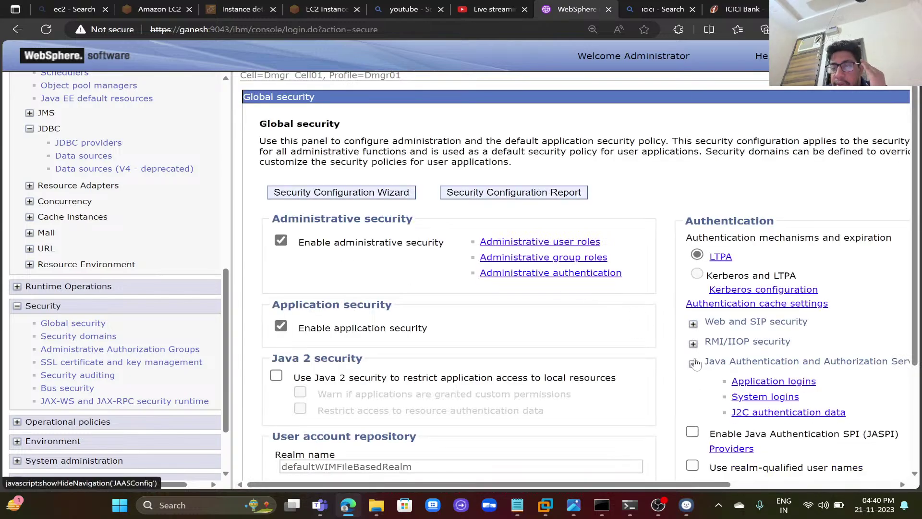
{"action": "left_click", "coordinate": [754, 412]}
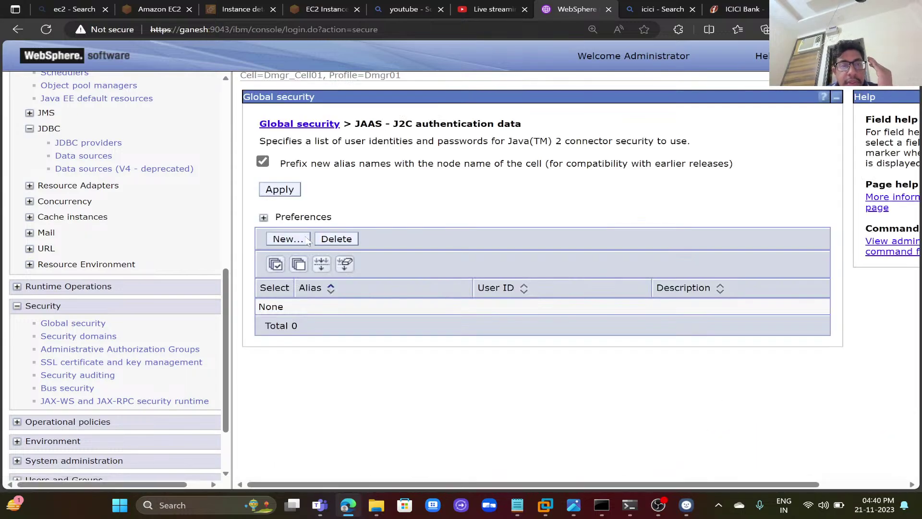
{"action": "left_click", "coordinate": [303, 240]}
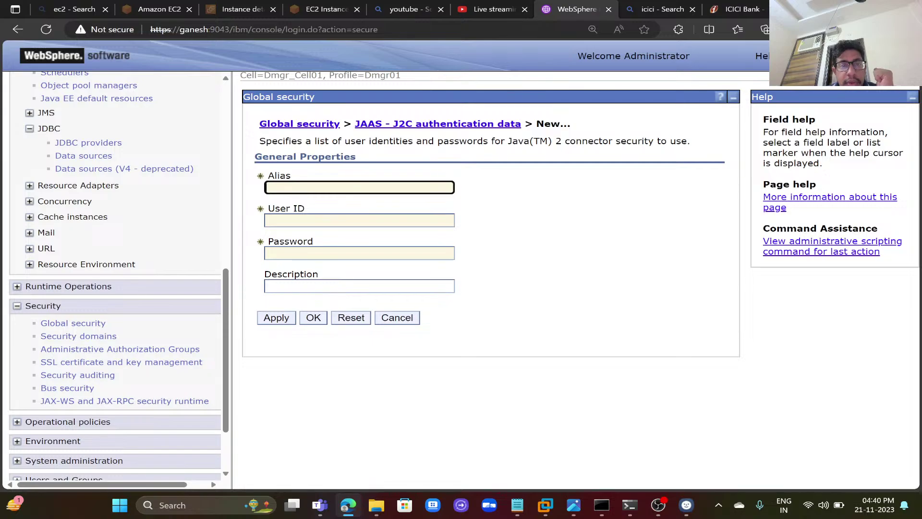
{"action": "left_click", "coordinate": [333, 189]}
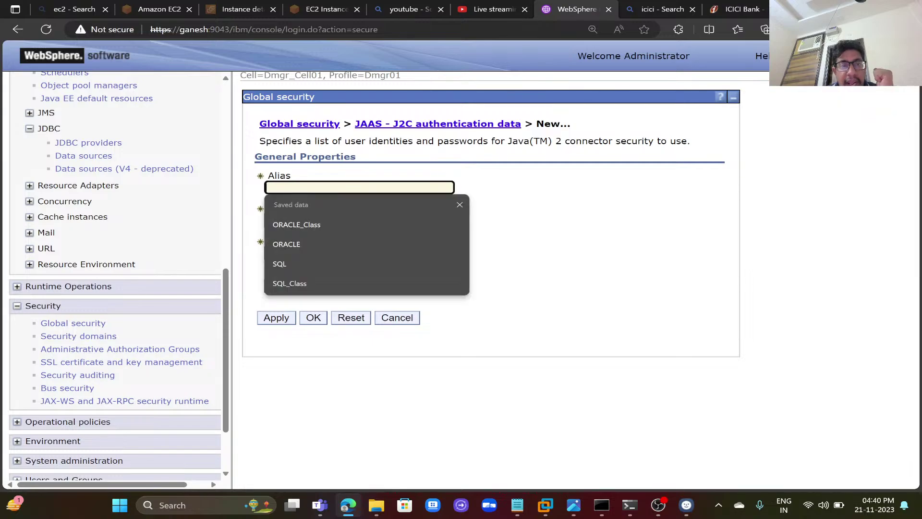
{"action": "left_click", "coordinate": [324, 225]}
{"action": "key", "text": "Tab"}
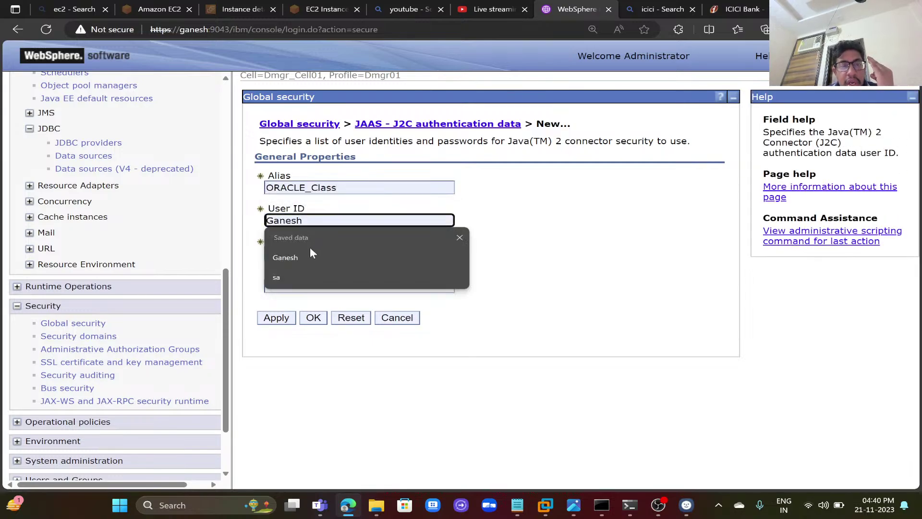
{"action": "left_click", "coordinate": [308, 255]}
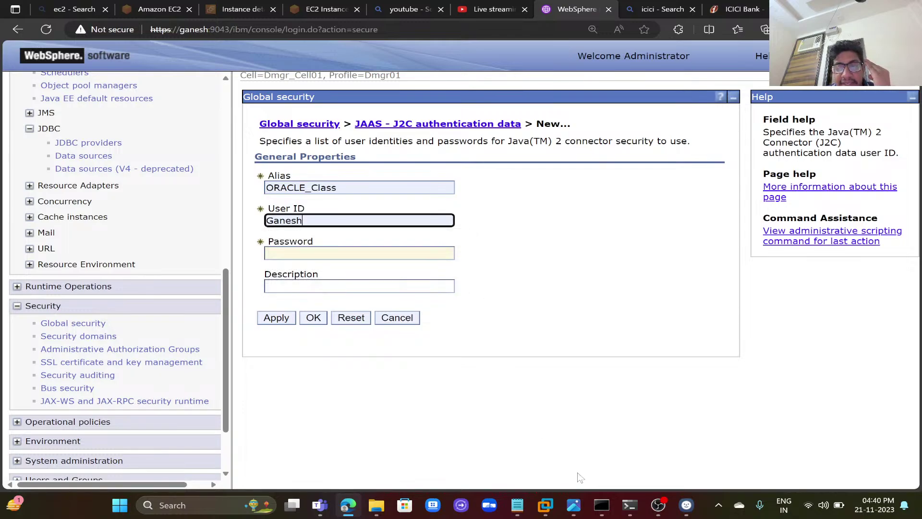
{"action": "left_click", "coordinate": [630, 505]}
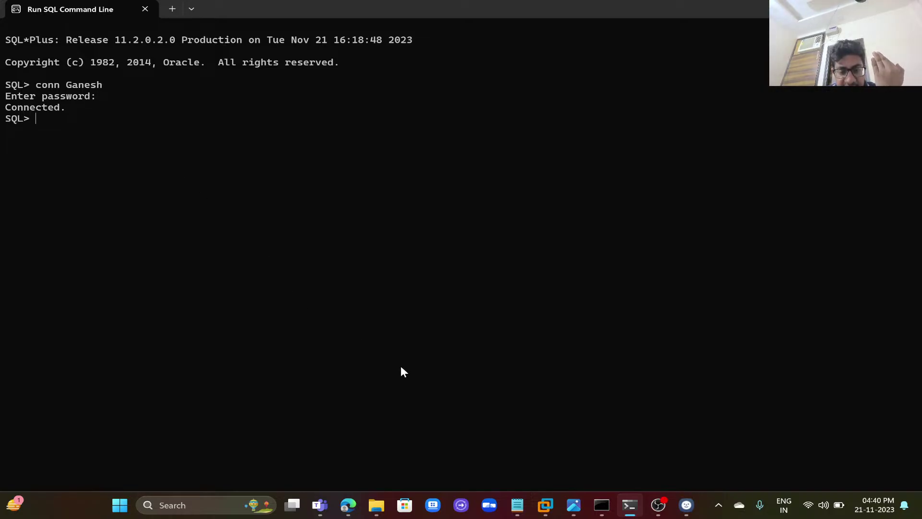
{"action": "left_click", "coordinate": [353, 499]}
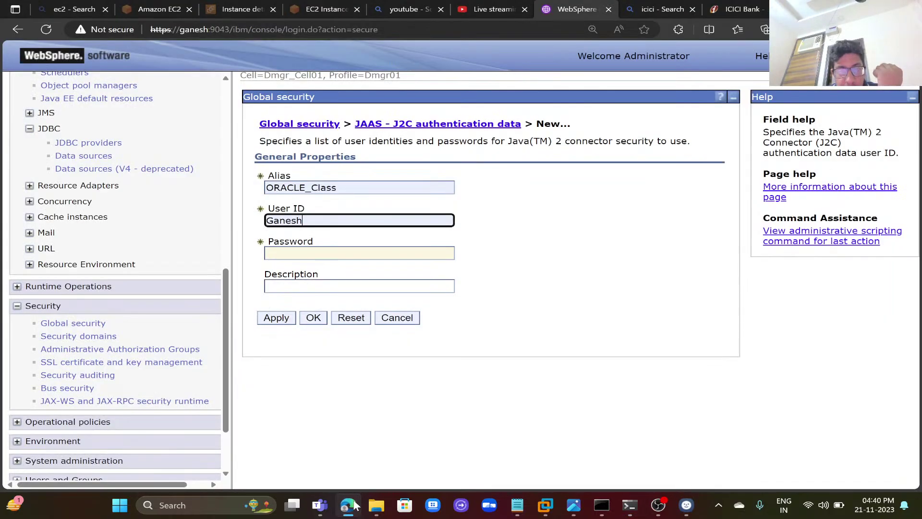
{"action": "left_click", "coordinate": [359, 254]}
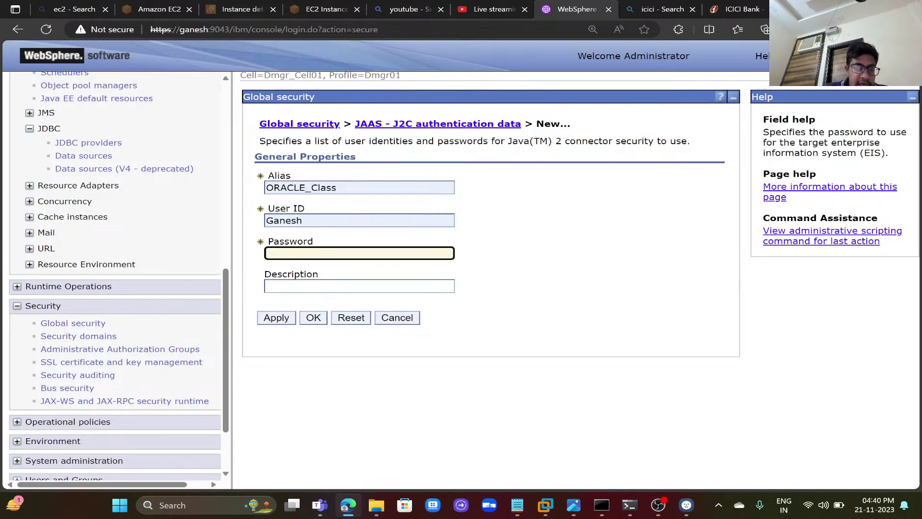
{"action": "type", "text": "********"}
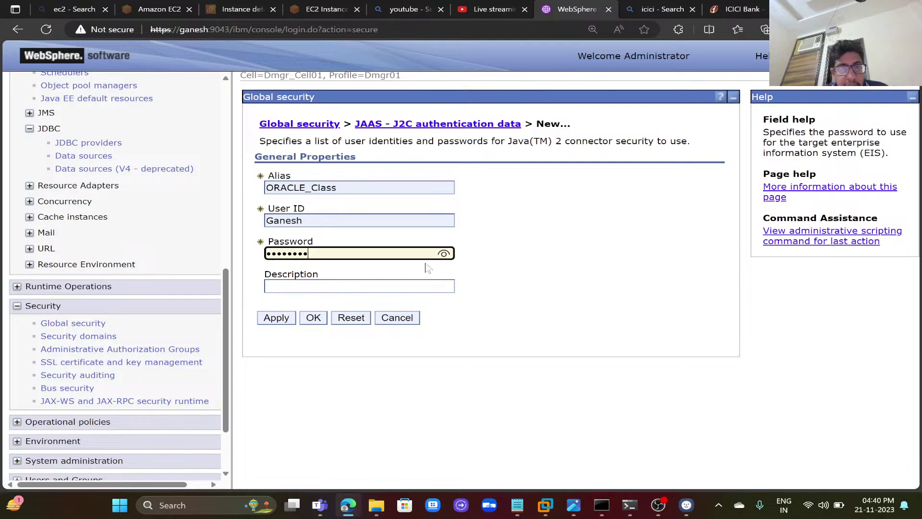
{"action": "left_click", "coordinate": [444, 254]}
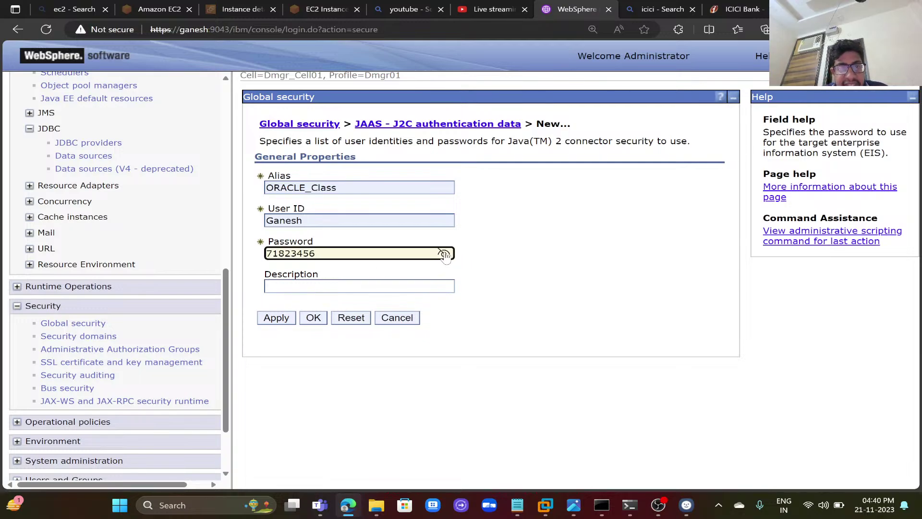
{"action": "left_click", "coordinate": [276, 318]}
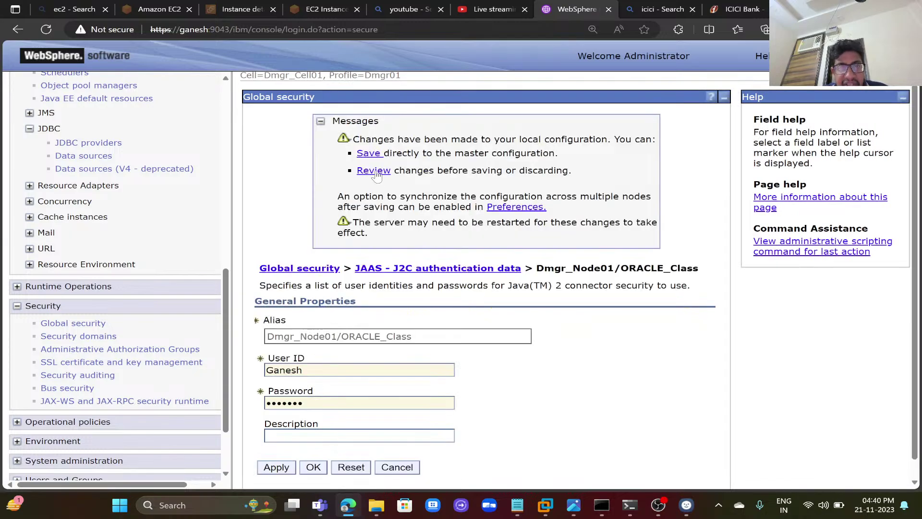
- Save the new alias to the master configuration with node synchronization enabled
{"action": "left_click", "coordinate": [374, 171]}
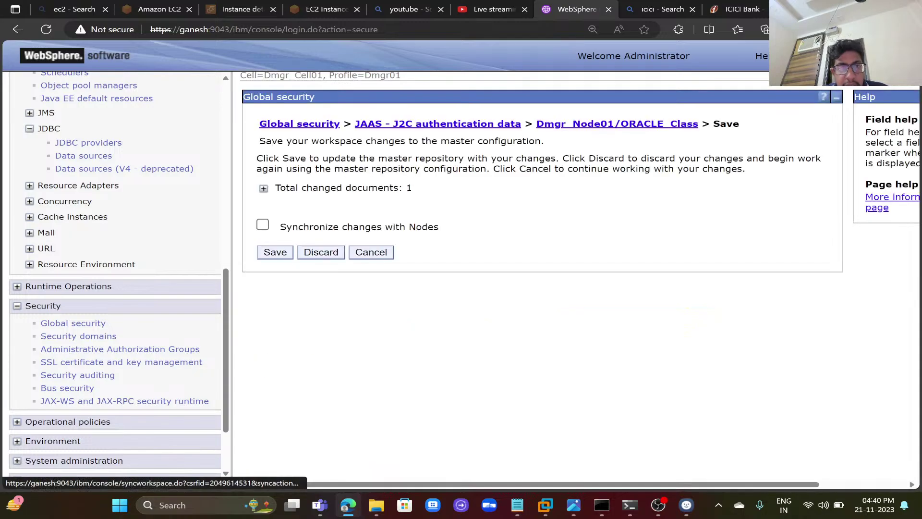
{"action": "left_click", "coordinate": [262, 225]}
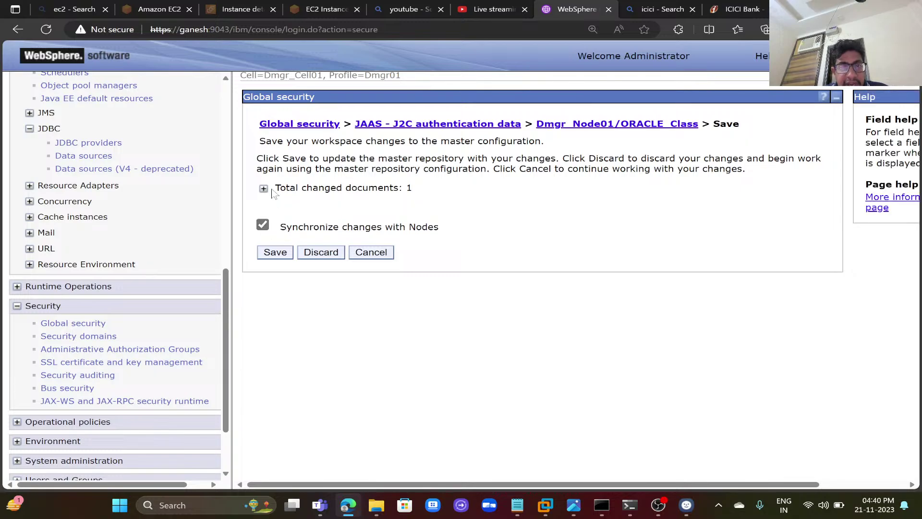
{"action": "left_click", "coordinate": [264, 189]}
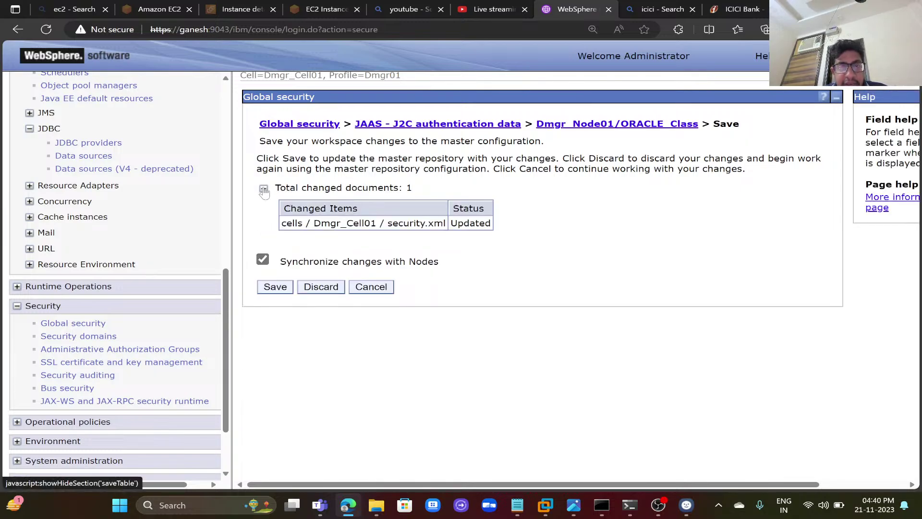
{"action": "left_click", "coordinate": [274, 287]}
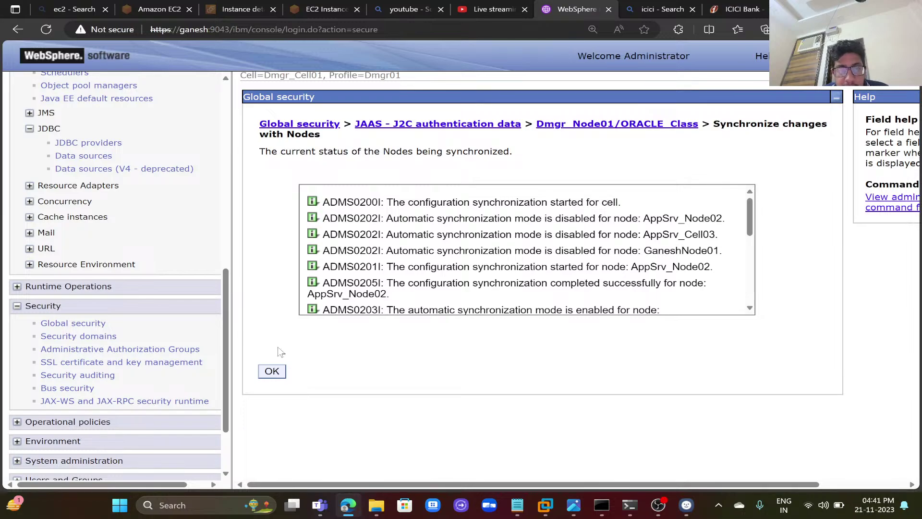
{"action": "left_click", "coordinate": [272, 372]}
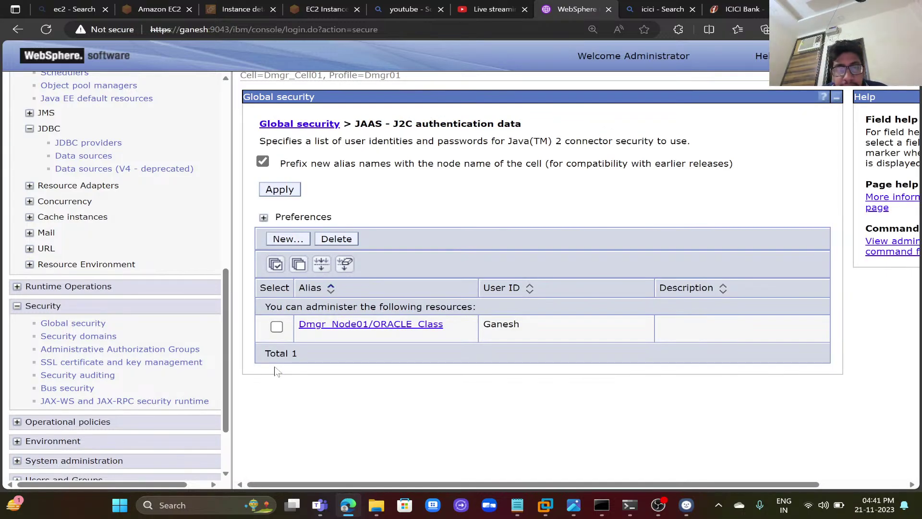
- Start a new JDBC provider: database type Oracle, Oracle JDBC Driver, XA data source implementation
{"action": "left_click_drag", "start_coordinate": [230, 360], "coordinate": [233, 258]}
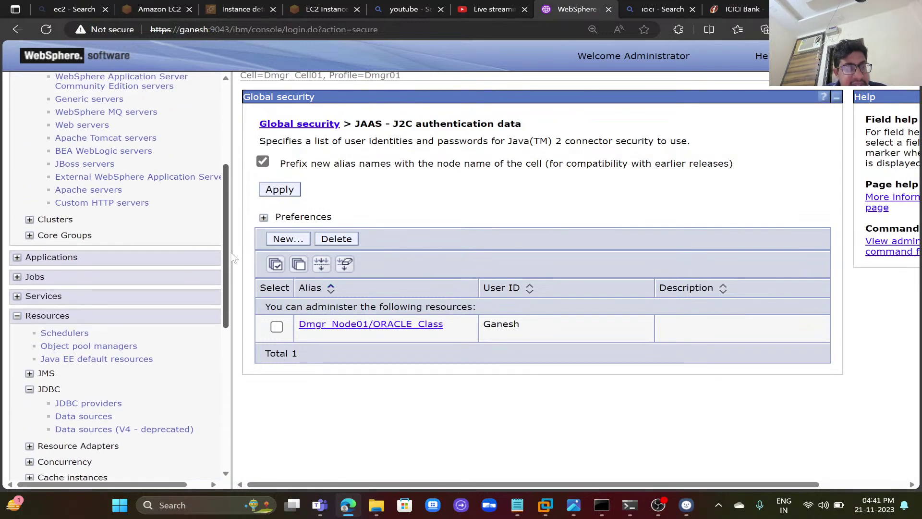
{"action": "left_click", "coordinate": [17, 316]}
{"action": "left_click", "coordinate": [17, 317]}
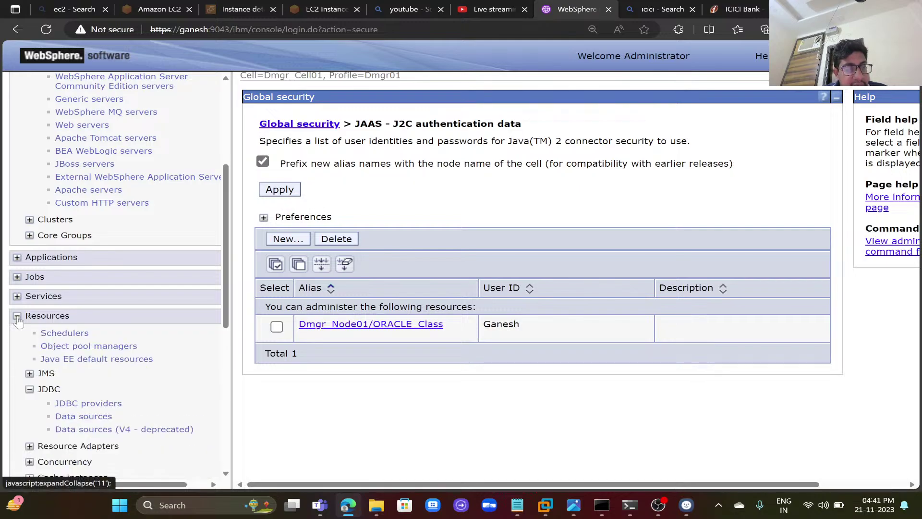
{"action": "left_click", "coordinate": [66, 404]}
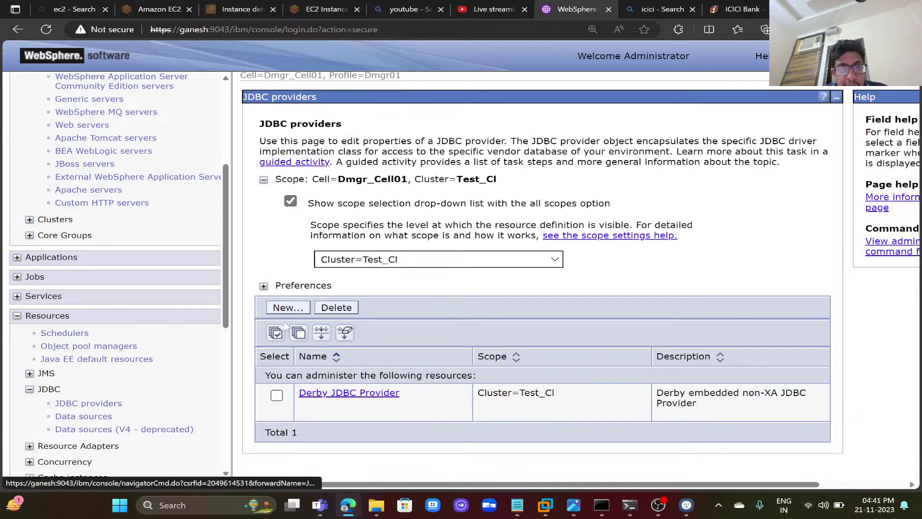
{"action": "left_click", "coordinate": [293, 307]}
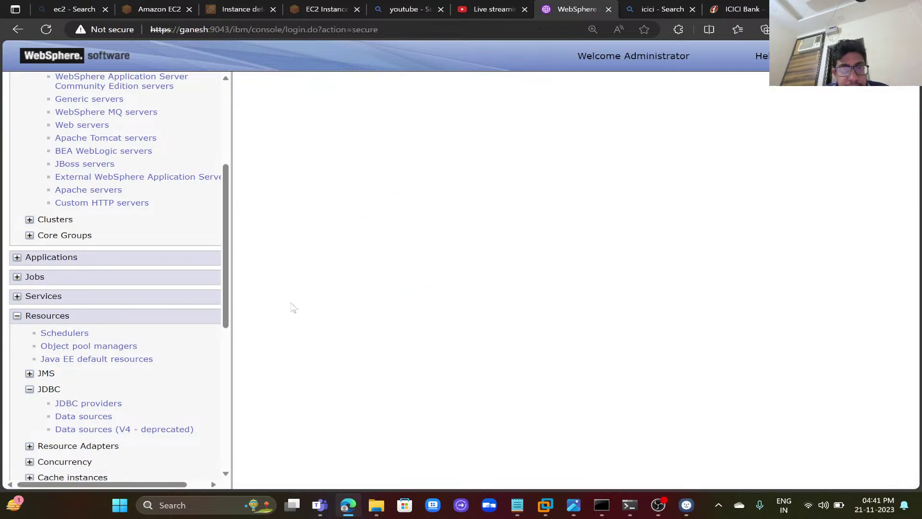
{"action": "left_click", "coordinate": [441, 277]}
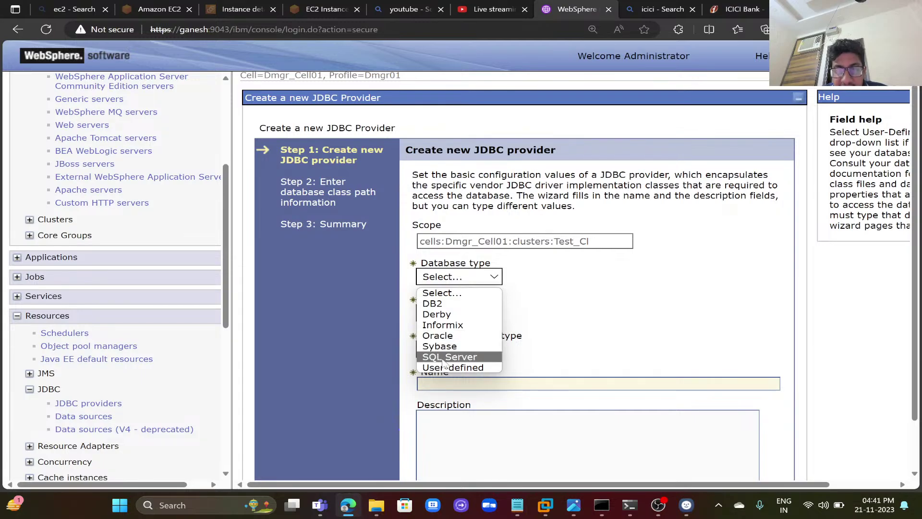
{"action": "left_click", "coordinate": [450, 337]}
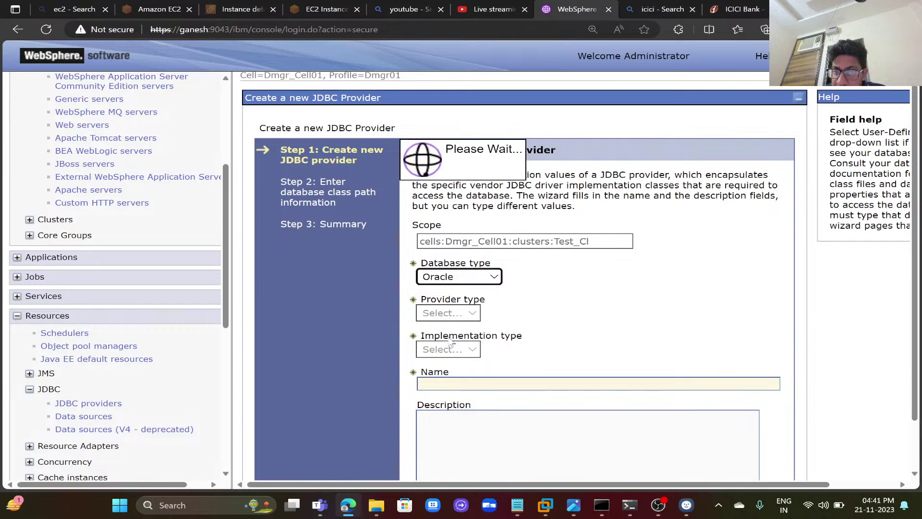
{"action": "left_click", "coordinate": [488, 313]}
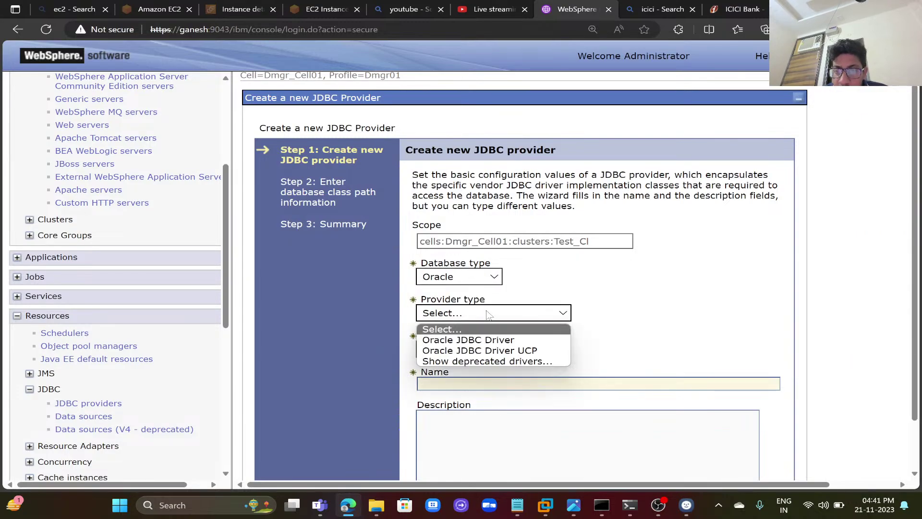
{"action": "left_click", "coordinate": [483, 342]}
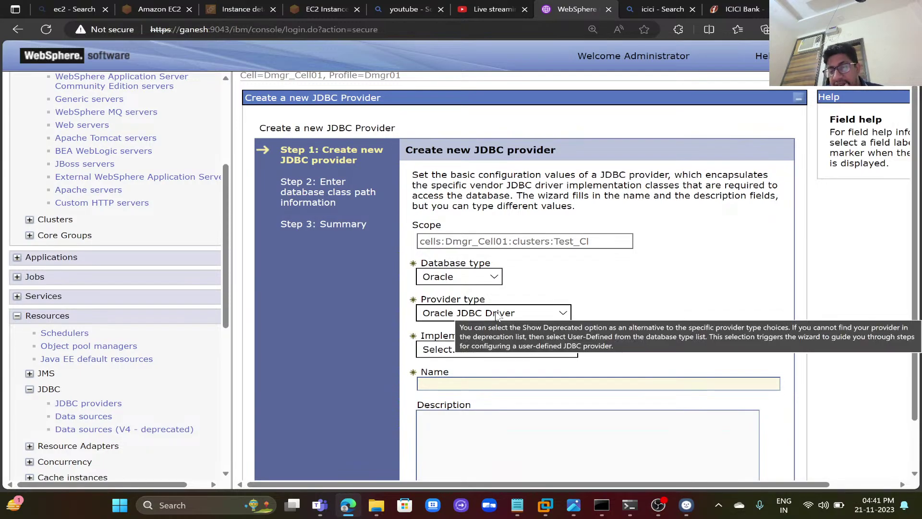
{"action": "left_click", "coordinate": [496, 314]}
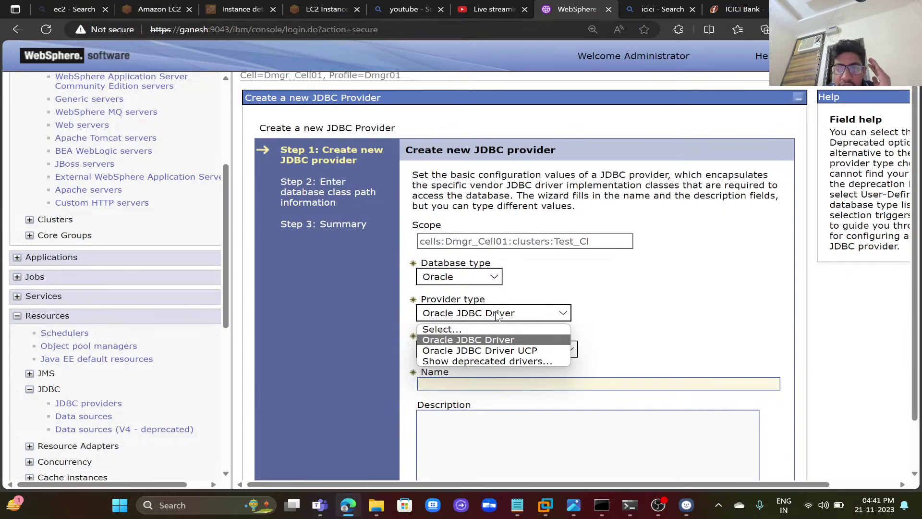
{"action": "left_click", "coordinate": [496, 314]}
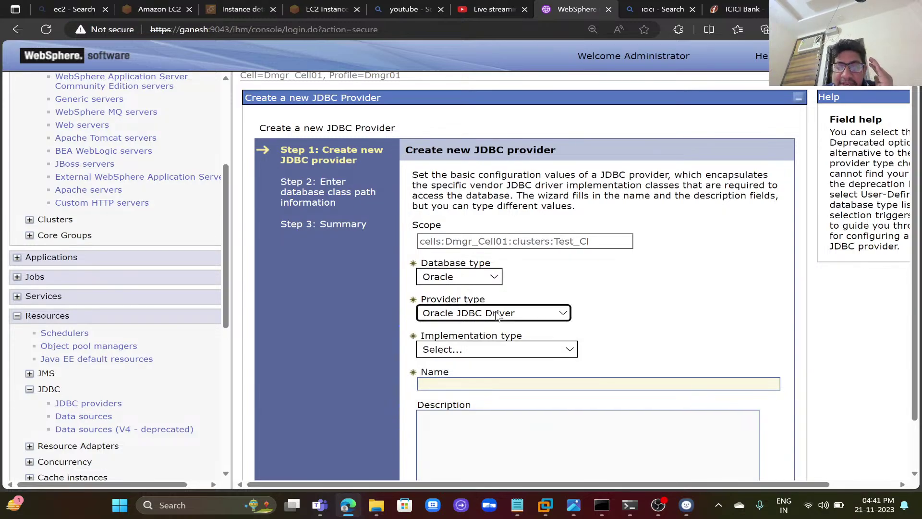
{"action": "left_click", "coordinate": [464, 350]}
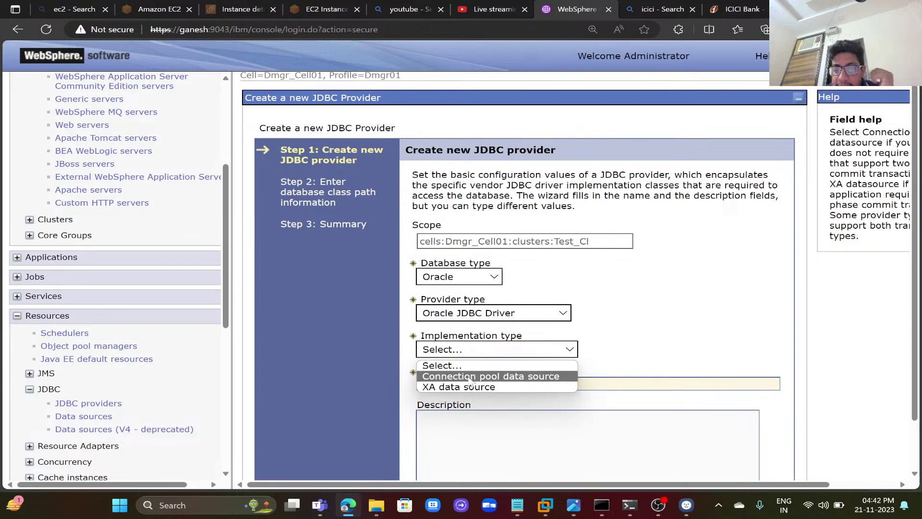
{"action": "left_click", "coordinate": [470, 388]}
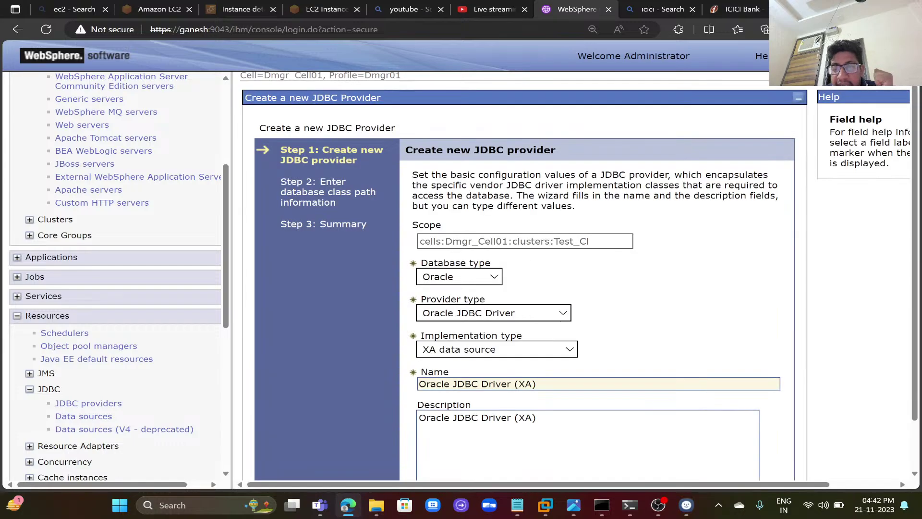
- Advance to the class path step and select the whole driver directory path
{"action": "scroll", "coordinate": [614, 347], "scroll_direction": "down", "scroll_amount": 2}
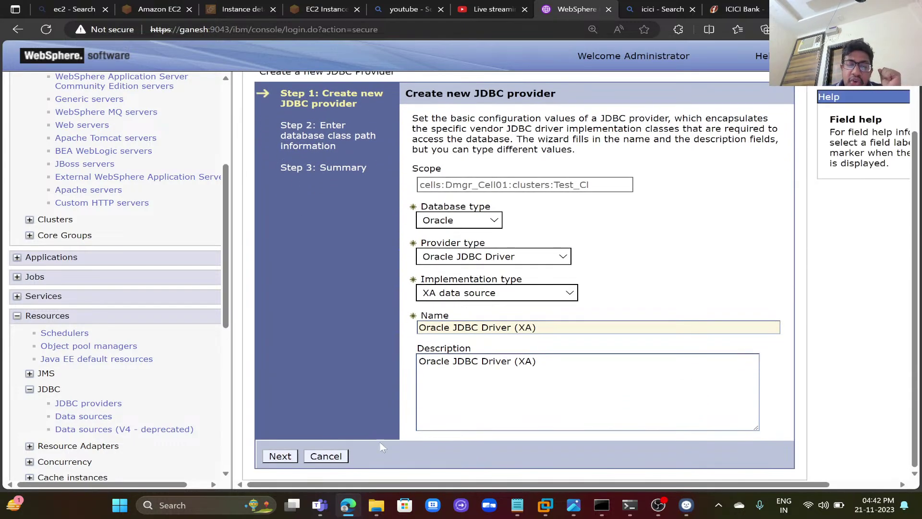
{"action": "left_click", "coordinate": [279, 455]}
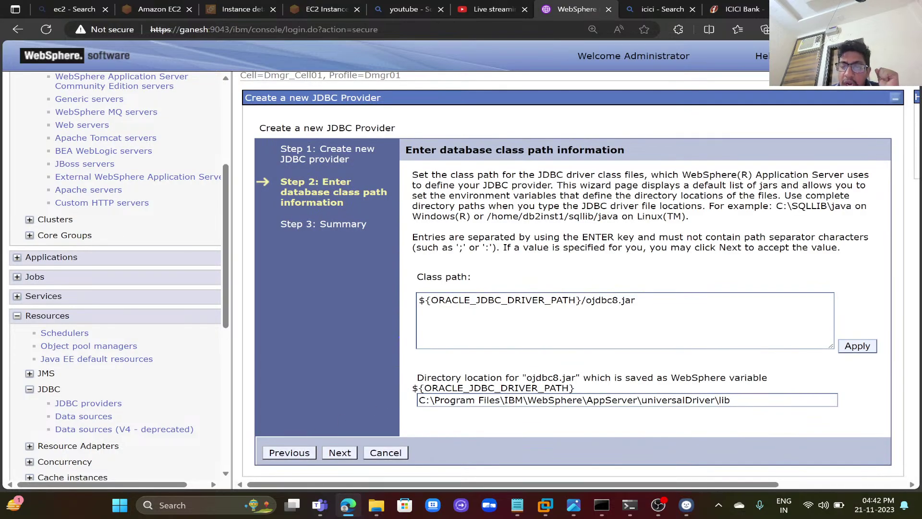
{"action": "left_click", "coordinate": [466, 400]}
{"action": "key", "text": "ctrl+a"}
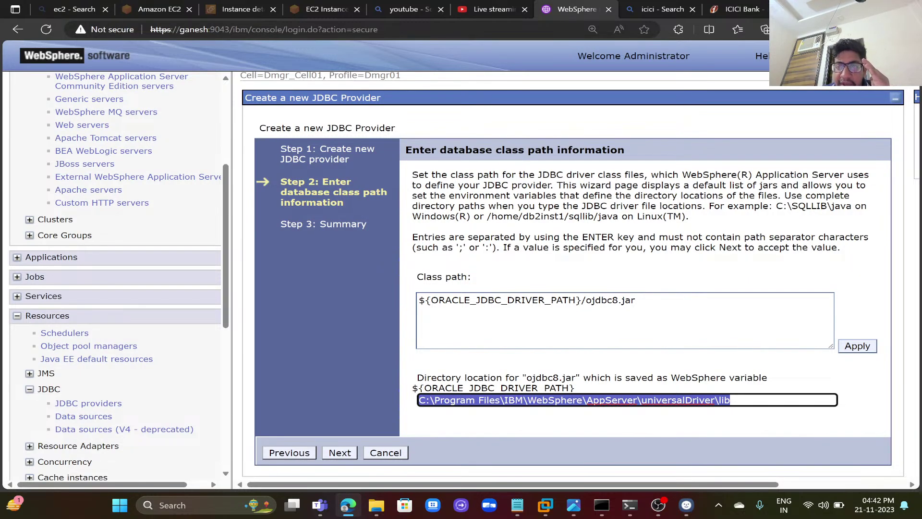
{"action": "left_click", "coordinate": [377, 505]}
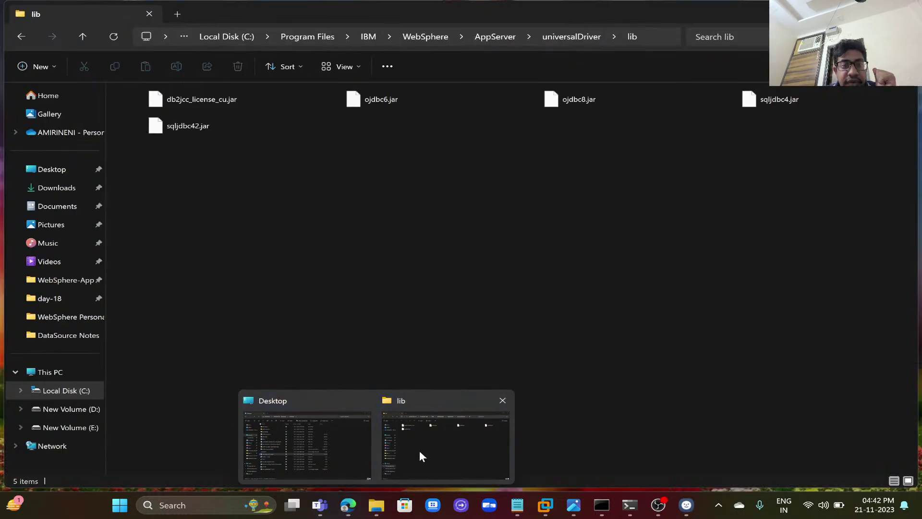
{"action": "left_click", "coordinate": [420, 452]}
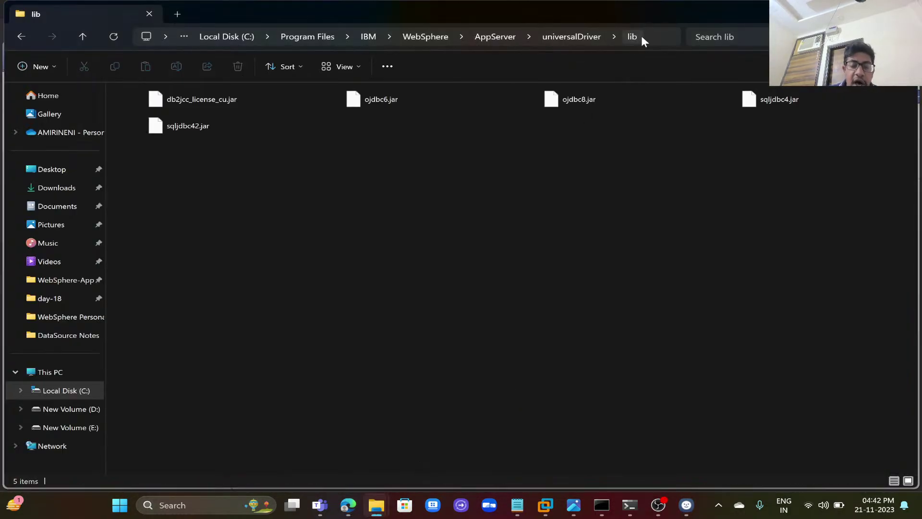
{"action": "left_click", "coordinate": [661, 41]}
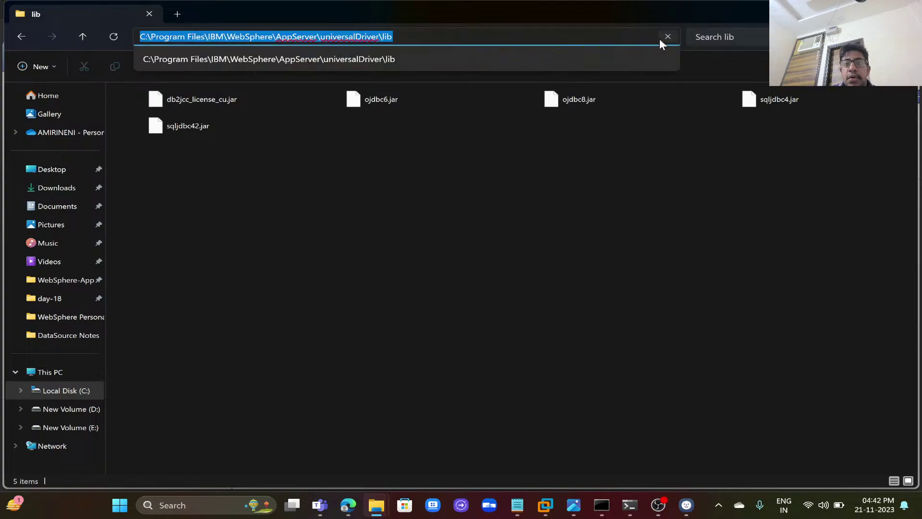
{"action": "key", "text": "Escape"}
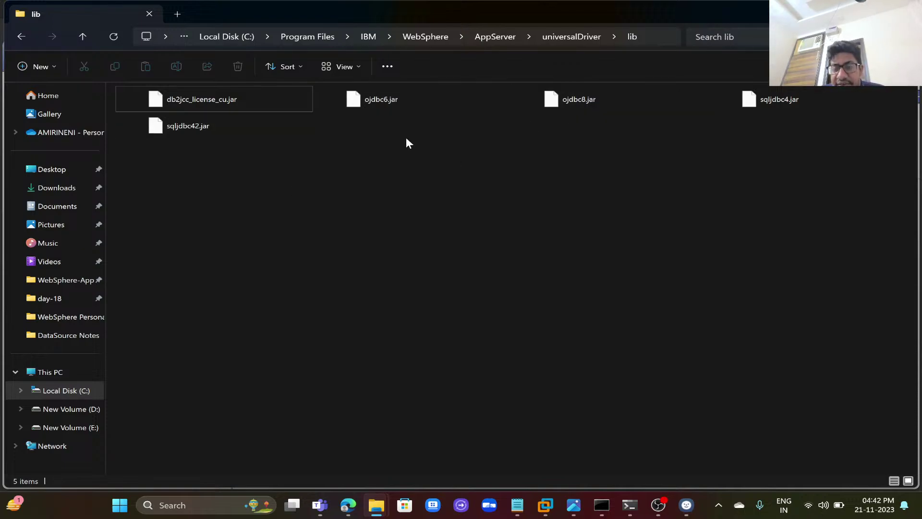
{"action": "left_click", "coordinate": [348, 505]}
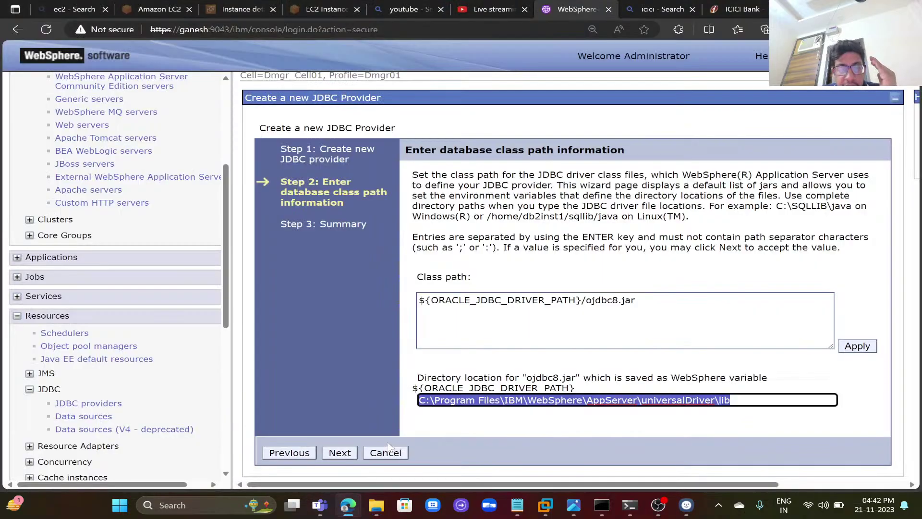
- Finish the Oracle JDBC Driver (XA) provider wizard and save it with node synchronization
{"action": "left_click", "coordinate": [340, 454]}
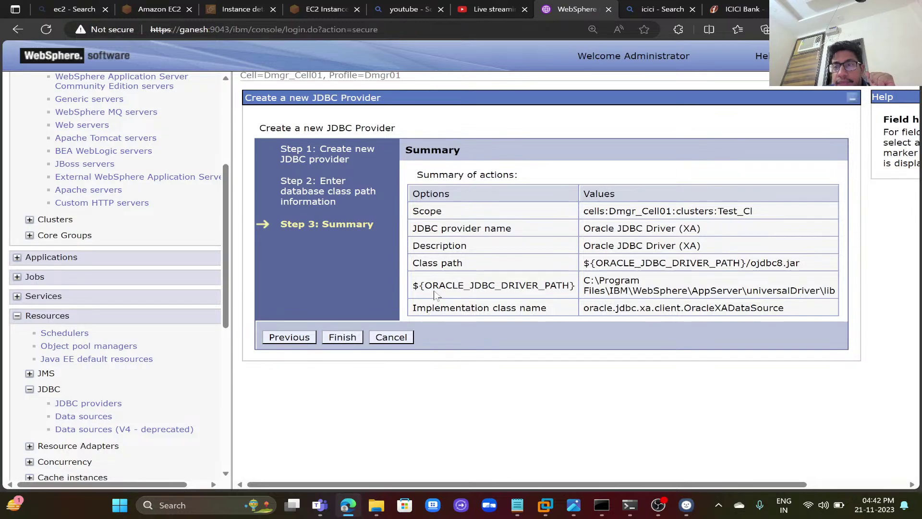
{"action": "left_click", "coordinate": [348, 338]}
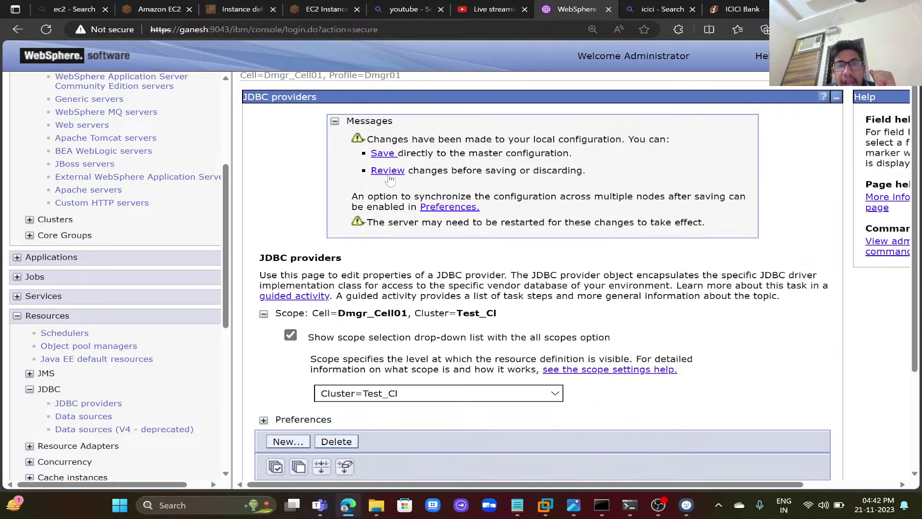
{"action": "left_click", "coordinate": [388, 171]}
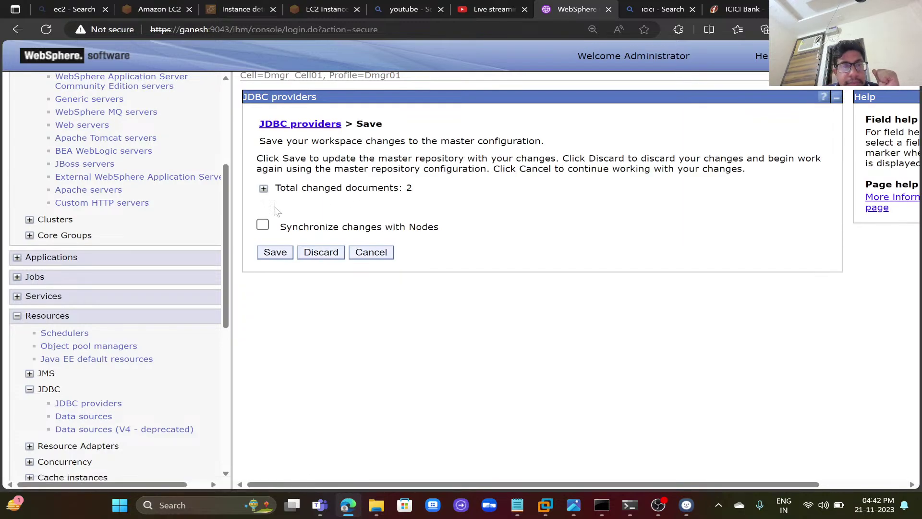
{"action": "left_click", "coordinate": [263, 225]}
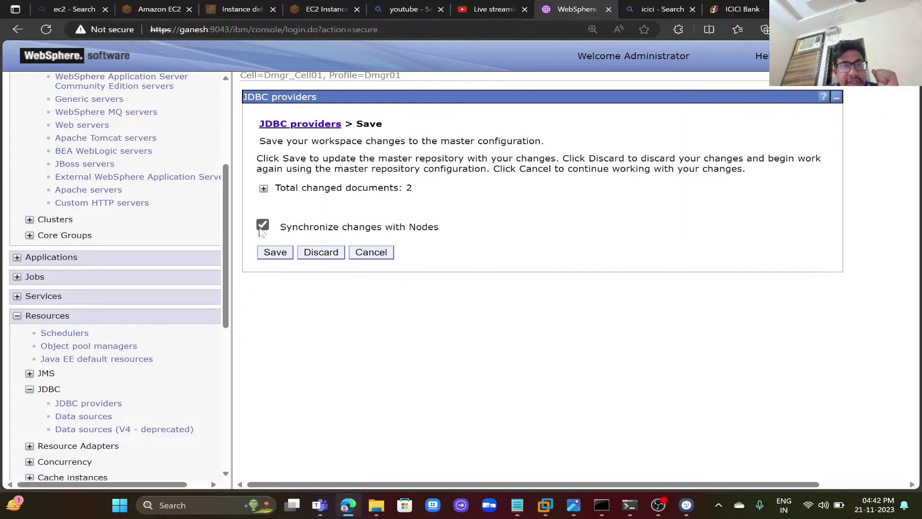
{"action": "left_click", "coordinate": [264, 189]}
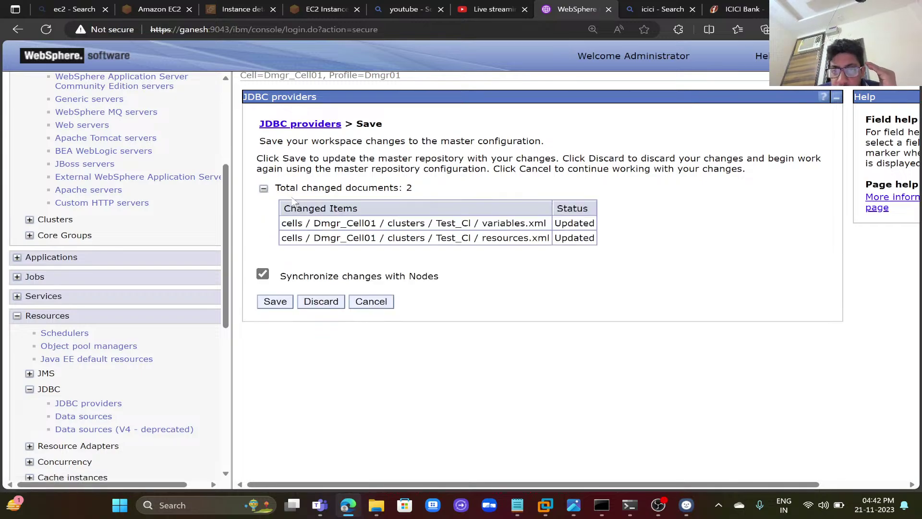
{"action": "left_click", "coordinate": [275, 301]}
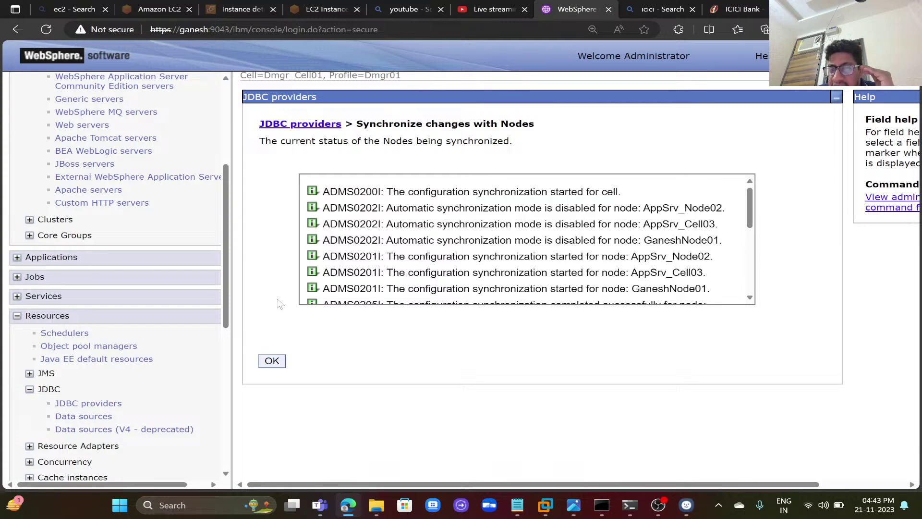
{"action": "left_click", "coordinate": [268, 364]}
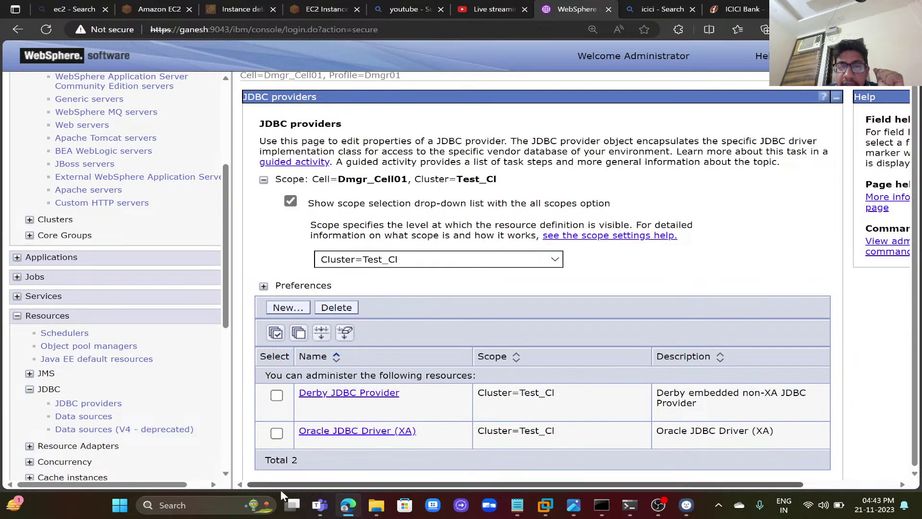
- Start a new data source under the Oracle XA provider, entering its name and the suggested JNDI name
{"action": "left_click", "coordinate": [351, 432]}
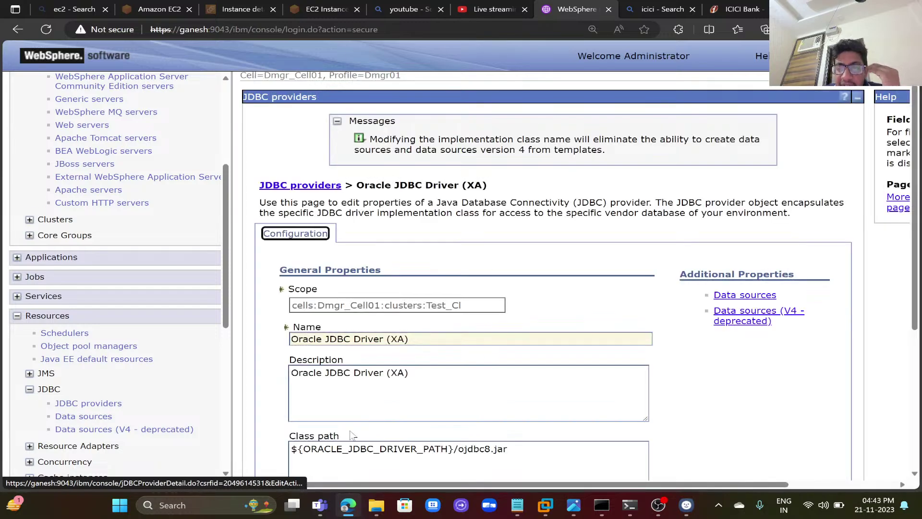
{"action": "left_click", "coordinate": [736, 295]}
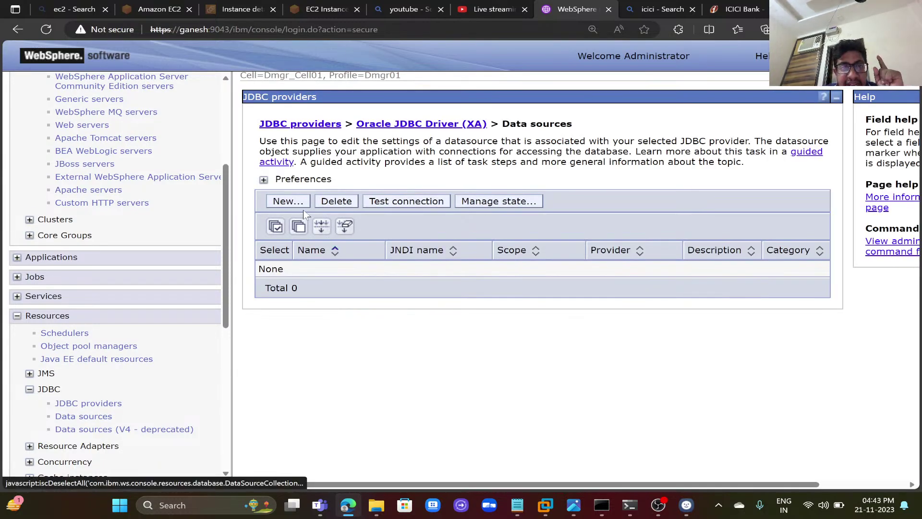
{"action": "left_click", "coordinate": [298, 202]}
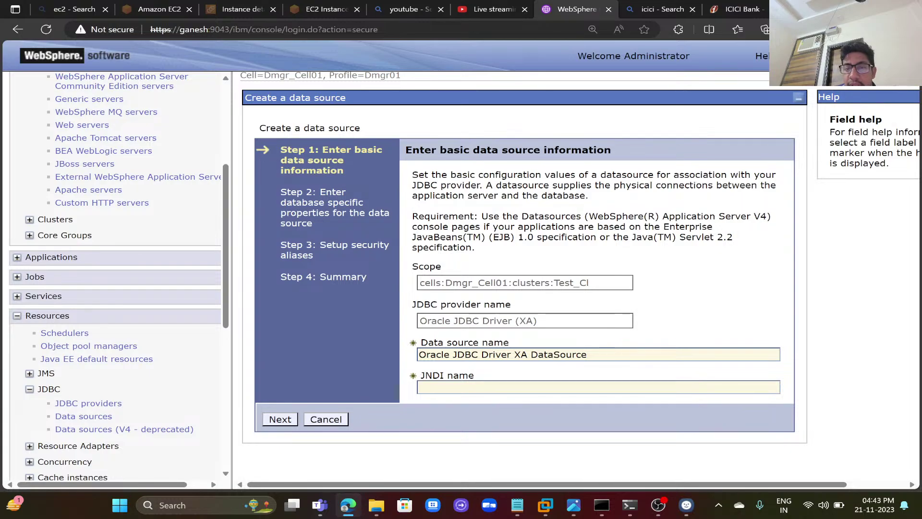
{"action": "left_click_drag", "start_coordinate": [587, 355], "coordinate": [414, 355]}
{"action": "key", "text": "BackSpace"}
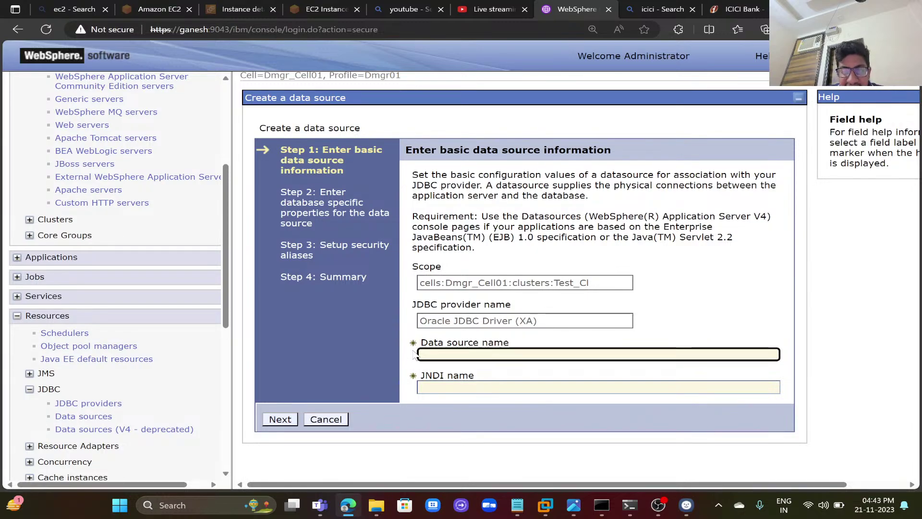
{"action": "type", "text": "Ganesh"}
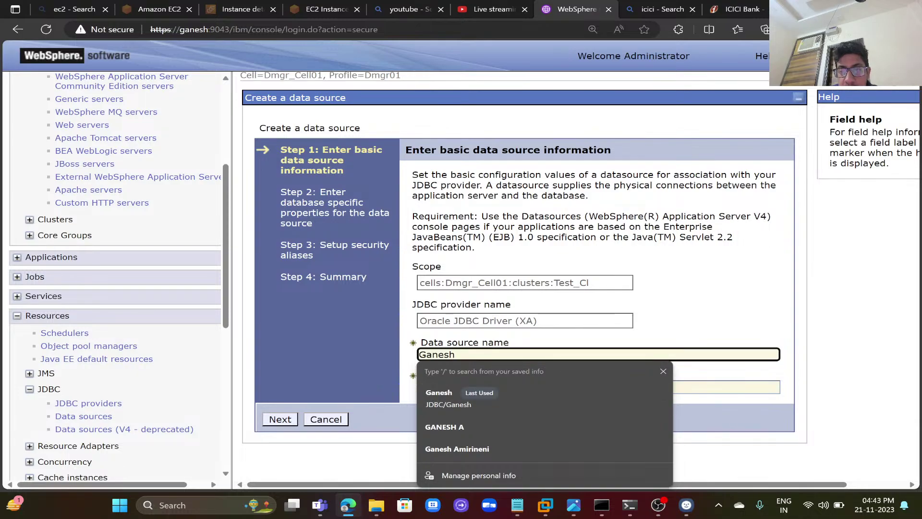
{"action": "key", "text": "Tab"}
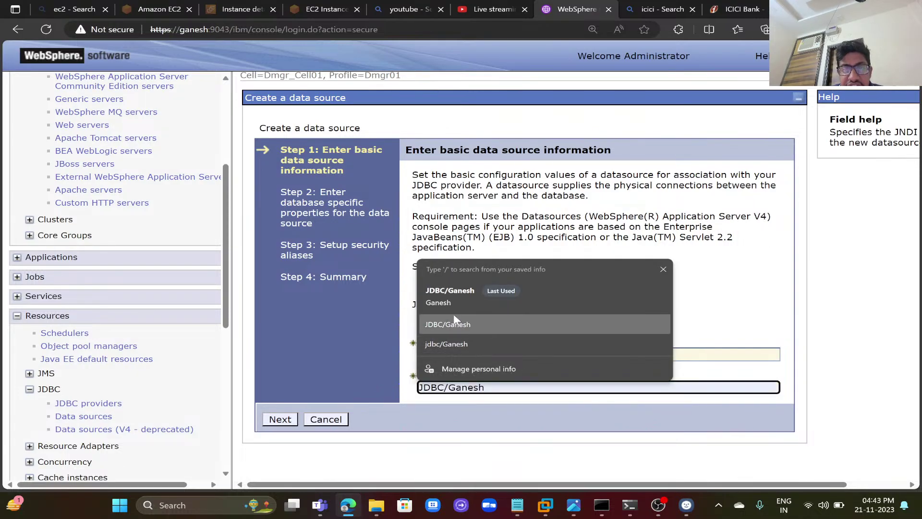
{"action": "left_click", "coordinate": [449, 297]}
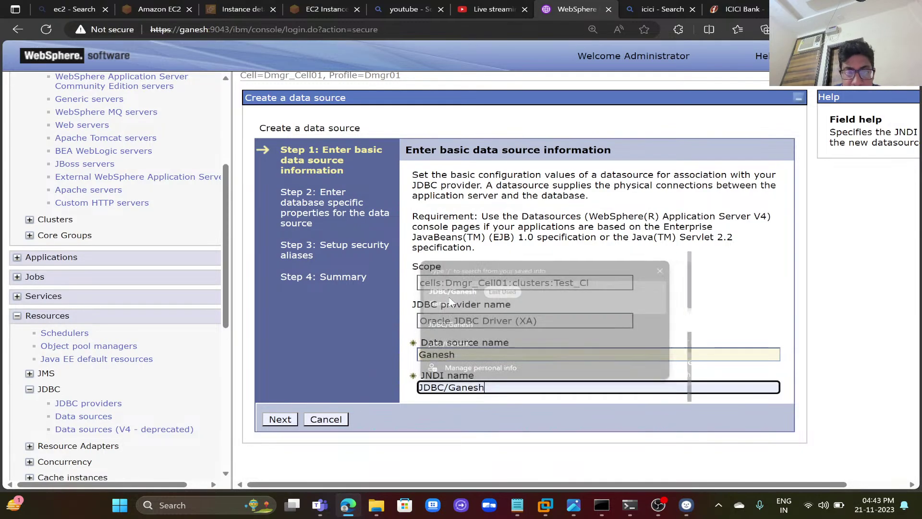
{"action": "left_click", "coordinate": [630, 511]}
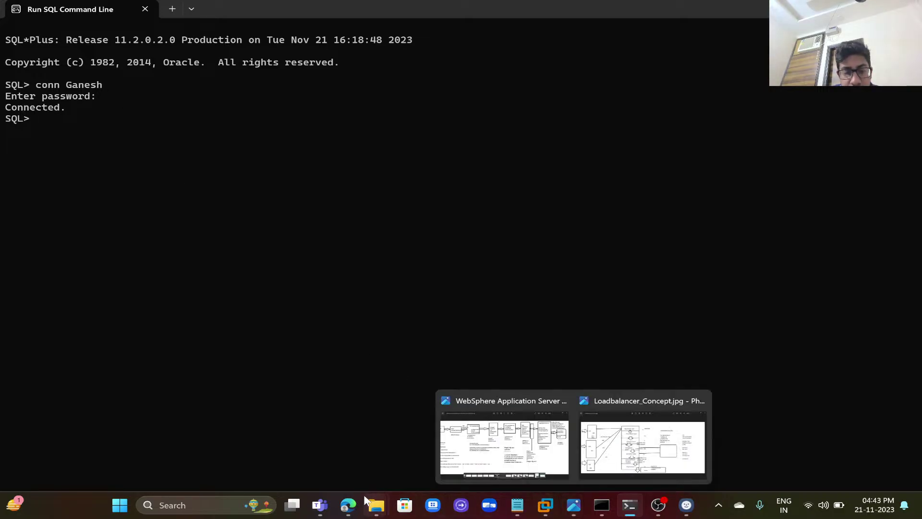
{"action": "left_click", "coordinate": [349, 507]}
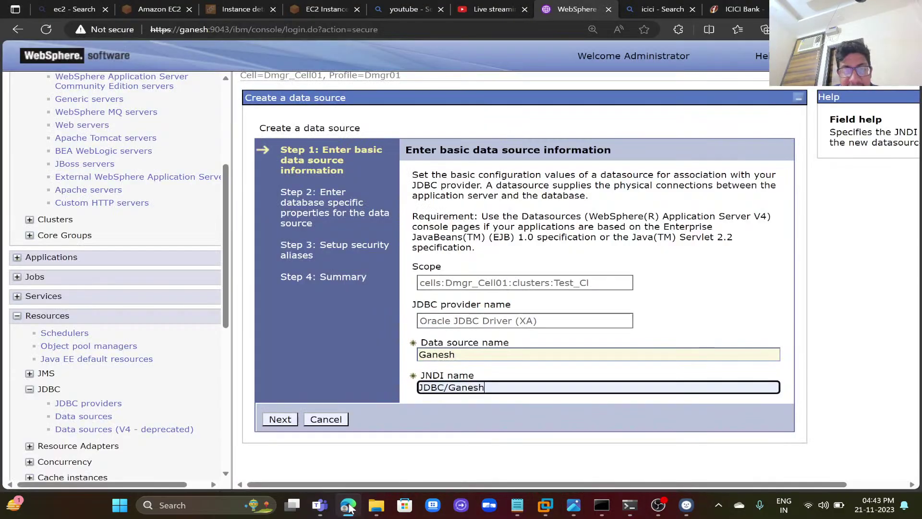
{"action": "left_click", "coordinate": [277, 421]}
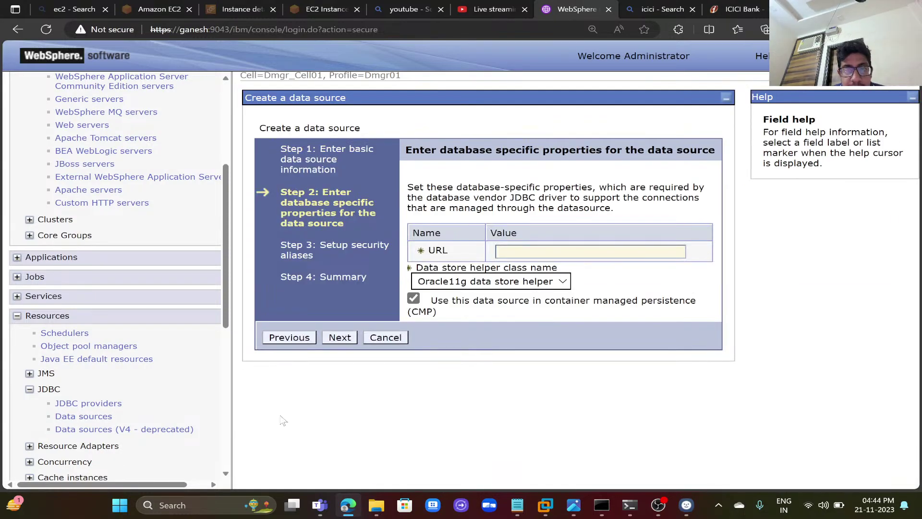
{"action": "left_click", "coordinate": [590, 252]}
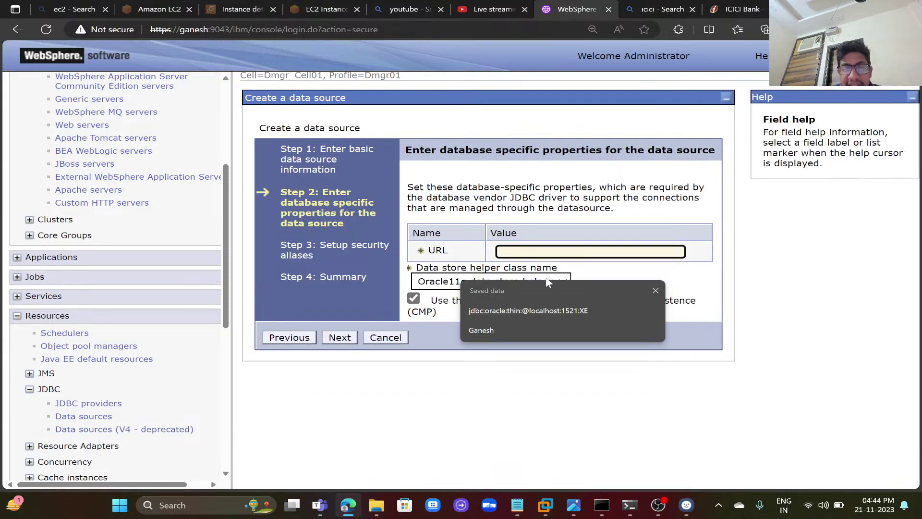
{"action": "left_click", "coordinate": [526, 311]}
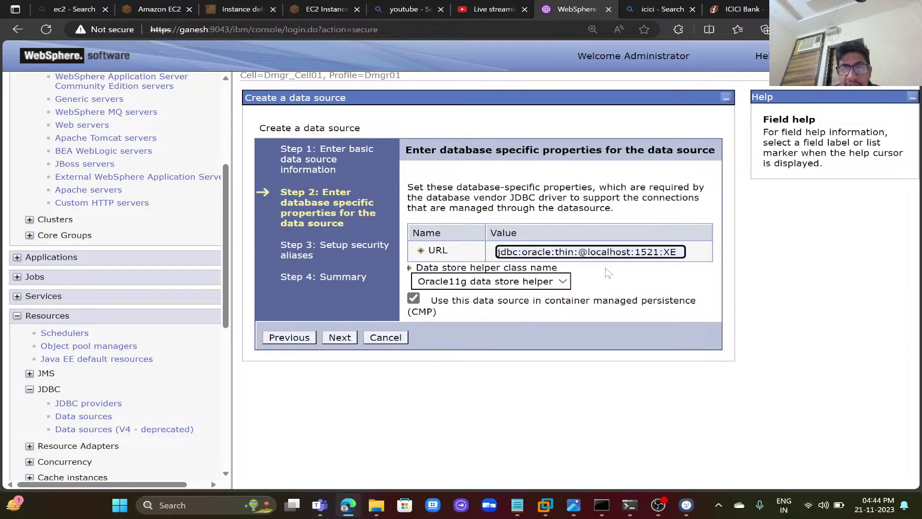
{"action": "left_click", "coordinate": [517, 505]}
- Locate the example Oracle URL in the notes and add an empty line below it
{"action": "key", "text": "Down"}
{"action": "key", "text": "Down"}
{"action": "key", "text": "Down"}
{"action": "key", "text": "Down"}
{"action": "key", "text": "Down"}
{"action": "key", "text": "Down"}
{"action": "key", "text": "Down"}
{"action": "key", "text": "Down"}
{"action": "key", "text": "Down"}
{"action": "key", "text": "Down"}
{"action": "key", "text": "Down"}
{"action": "key", "text": "Down"}
{"action": "key", "text": "Down"}
{"action": "key", "text": "Down"}
{"action": "key", "text": "Down"}
{"action": "key", "text": "Down"}
{"action": "key", "text": "Down"}
{"action": "key", "text": "Down"}
{"action": "key", "text": "Down"}
{"action": "key", "text": "Down"}
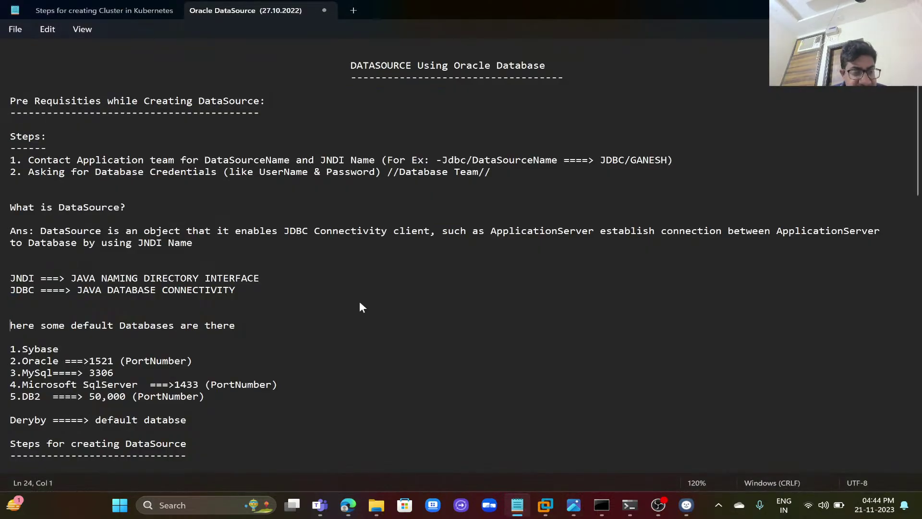
{"action": "key", "text": "Down"}
{"action": "key", "text": "Down"}
{"action": "key", "text": "Down"}
{"action": "key", "text": "Down"}
{"action": "key", "text": "Down"}
{"action": "key", "text": "Down"}
{"action": "key", "text": "Down"}
{"action": "key", "text": "Down"}
{"action": "key", "text": "Down"}
{"action": "key", "text": "Down"}
{"action": "key", "text": "Down"}
{"action": "key", "text": "Down"}
{"action": "key", "text": "Down"}
{"action": "key", "text": "Down"}
{"action": "key", "text": "Down"}
{"action": "key", "text": "Down"}
{"action": "key", "text": "Down"}
{"action": "key", "text": "Down"}
{"action": "key", "text": "Down"}
{"action": "key", "text": "Down"}
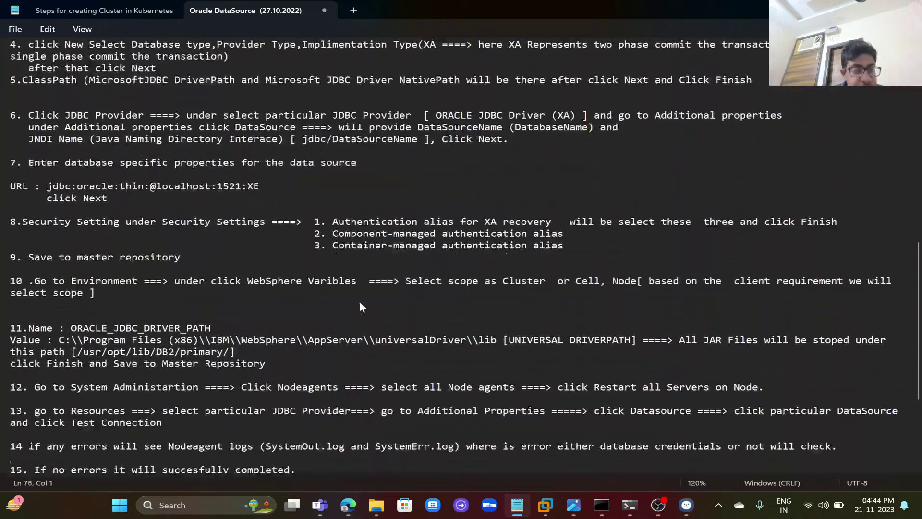
{"action": "key", "text": "Down"}
{"action": "key", "text": "Down"}
{"action": "key", "text": "Down"}
{"action": "key", "text": "Down"}
{"action": "key", "text": "Down"}
{"action": "key", "text": "Down"}
{"action": "key", "text": "Down"}
{"action": "key", "text": "Down"}
{"action": "key", "text": "Down"}
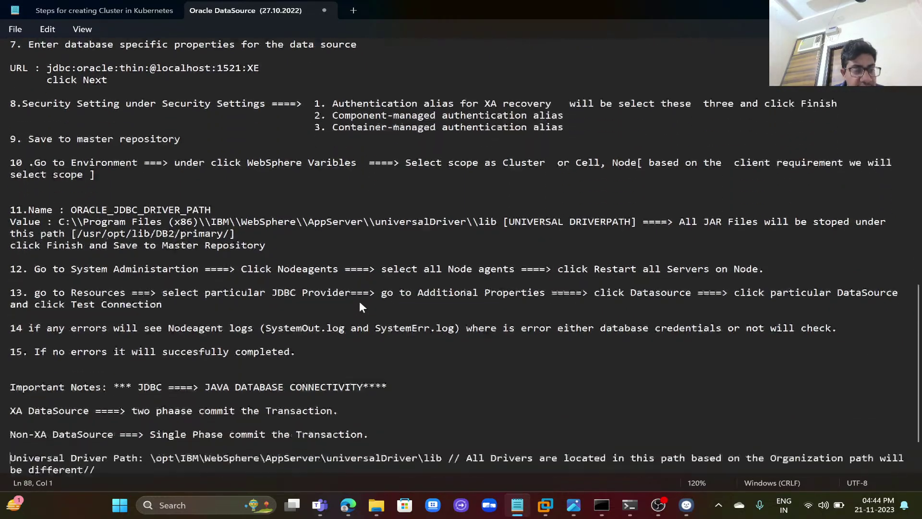
{"action": "key", "text": "Up"}
{"action": "key", "text": "Up"}
{"action": "key", "text": "Up"}
{"action": "key", "text": "Up"}
{"action": "key", "text": "Up"}
{"action": "key", "text": "Up"}
{"action": "key", "text": "Up"}
{"action": "key", "text": "Up"}
{"action": "key", "text": "Up"}
{"action": "key", "text": "Up"}
{"action": "key", "text": "Up"}
{"action": "key", "text": "Up"}
{"action": "key", "text": "Up"}
{"action": "key", "text": "Up"}
{"action": "key", "text": "Up"}
{"action": "key", "text": "Up"}
{"action": "key", "text": "Up"}
{"action": "key", "text": "Up"}
{"action": "key", "text": "Up"}
{"action": "key", "text": "Up"}
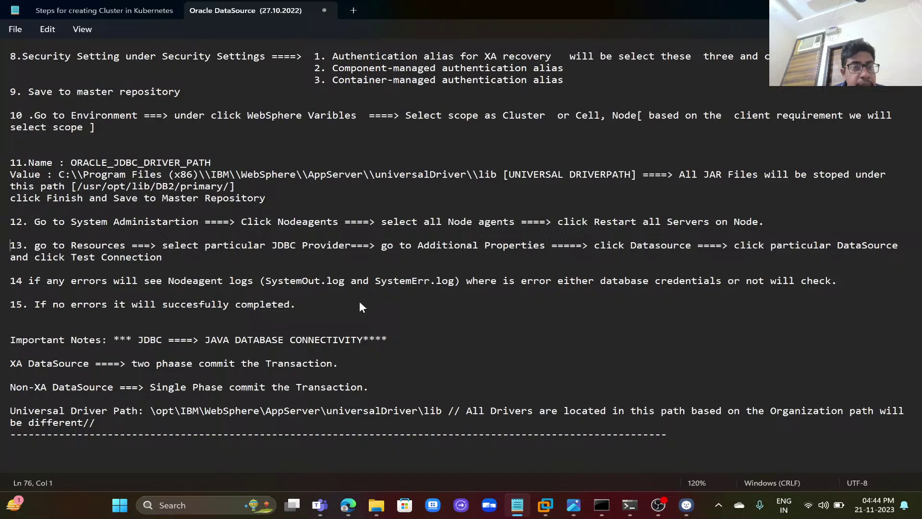
{"action": "key", "text": "Up"}
{"action": "key", "text": "Up"}
{"action": "key", "text": "Up"}
{"action": "key", "text": "Up"}
{"action": "key", "text": "Up"}
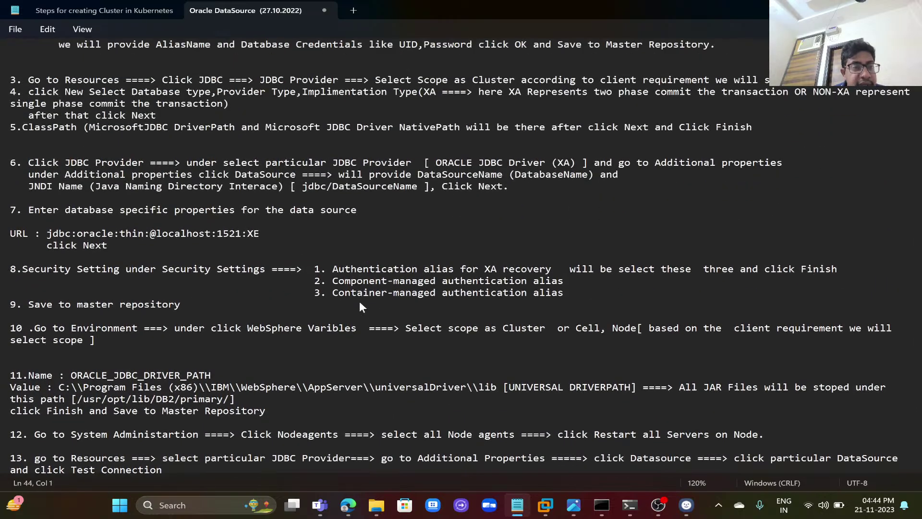
{"action": "left_click", "coordinate": [259, 234]}
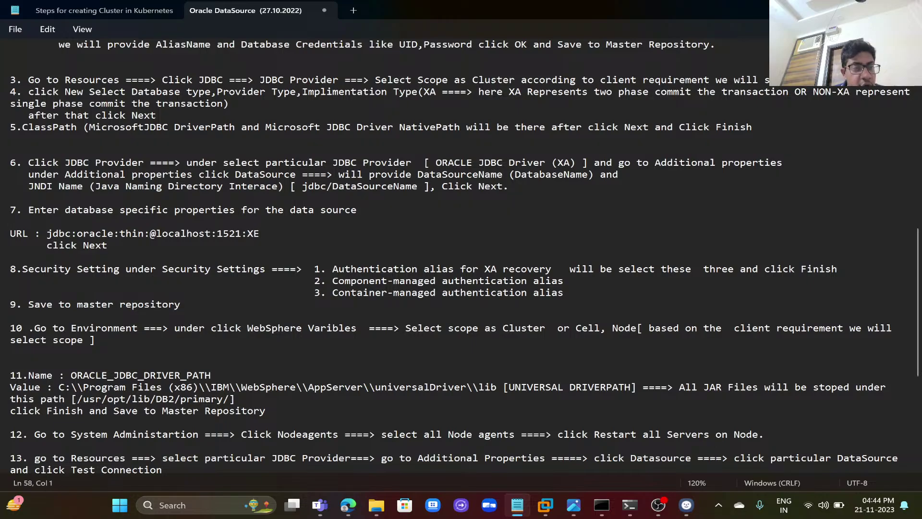
{"action": "left_click", "coordinate": [162, 233]}
{"action": "double_click", "coordinate": [203, 235]}
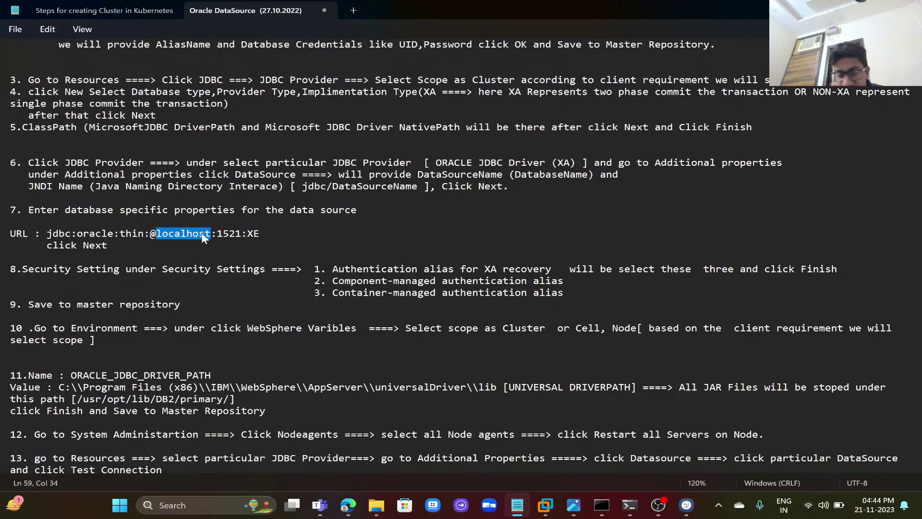
{"action": "double_click", "coordinate": [228, 235]}
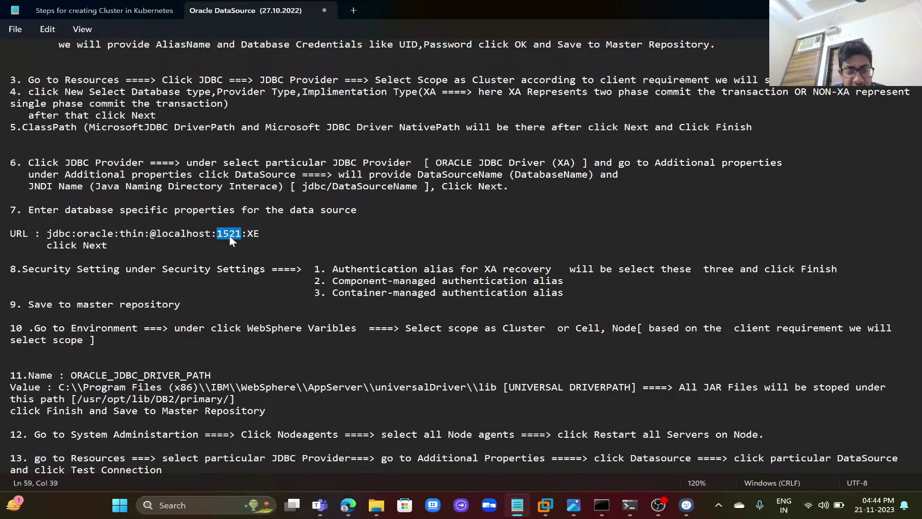
{"action": "key", "text": "End"}
{"action": "key", "text": "Return"}
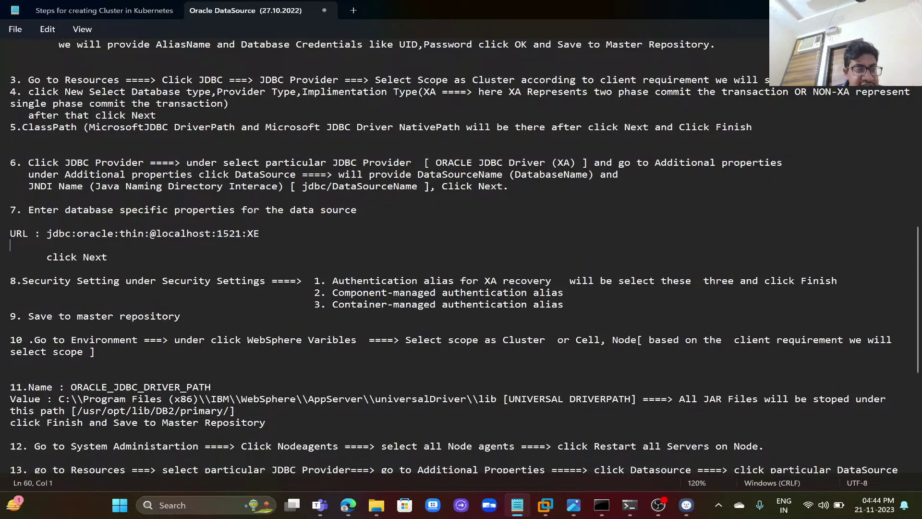
- Write an alternate line: the copied URL in brackets plus ,LOADBALANCER FAILOVER,DBSCANIPADDRESS
{"action": "left_click_drag", "start_coordinate": [47, 234], "coordinate": [260, 233]}
{"action": "key", "text": "ctrl+c"}
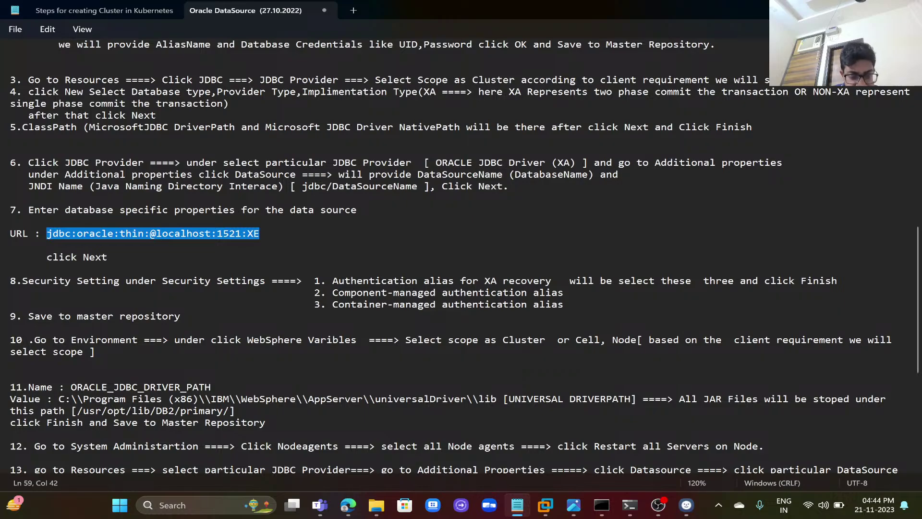
{"action": "left_click", "coordinate": [10, 245]}
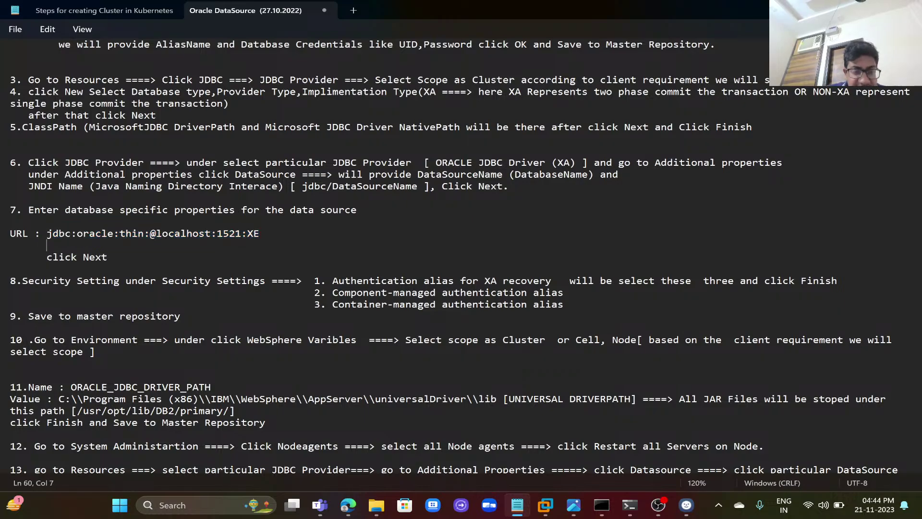
{"action": "type", "text": "("}
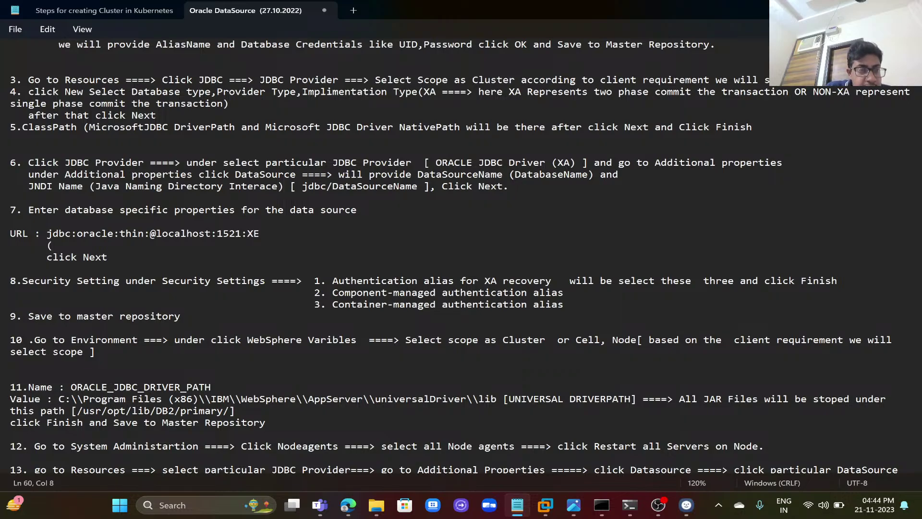
{"action": "key", "text": "ctrl+v"}
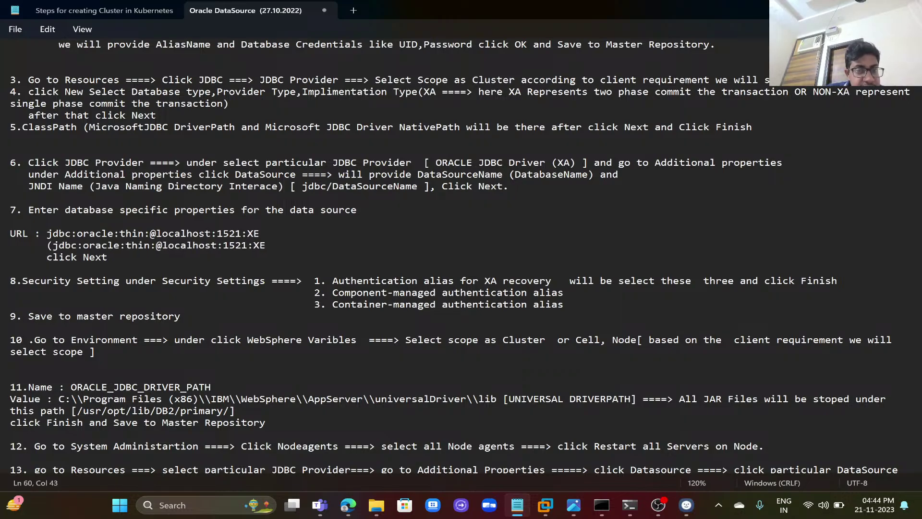
{"action": "type", "text": ",L"}
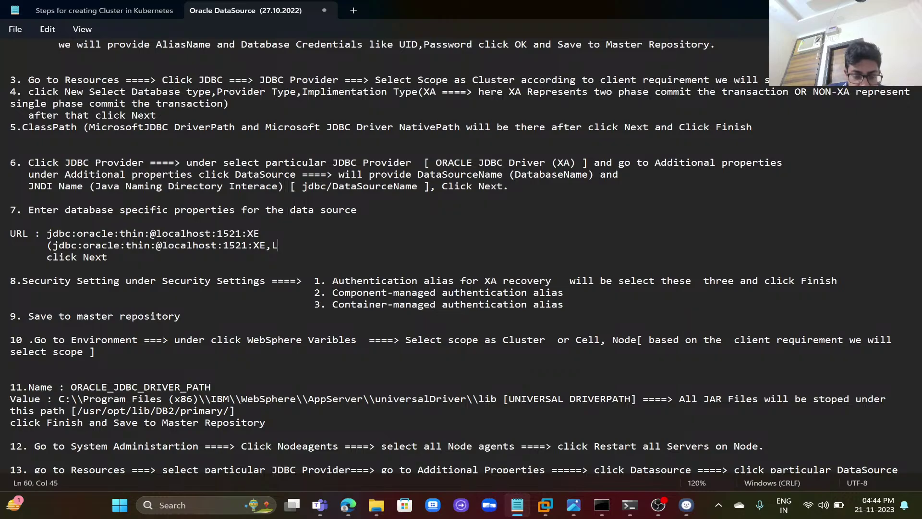
{"action": "type", "text": "OADBALAN"}
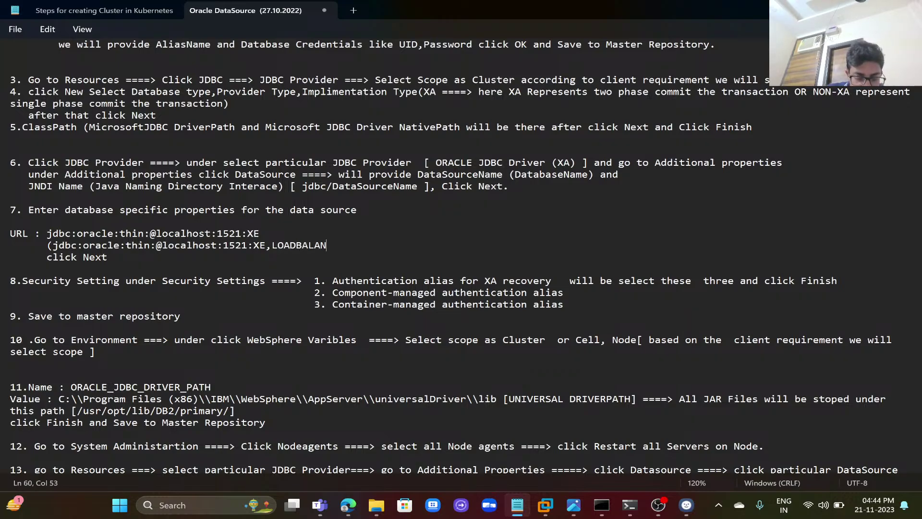
{"action": "type", "text": "CER FAILOVER"}
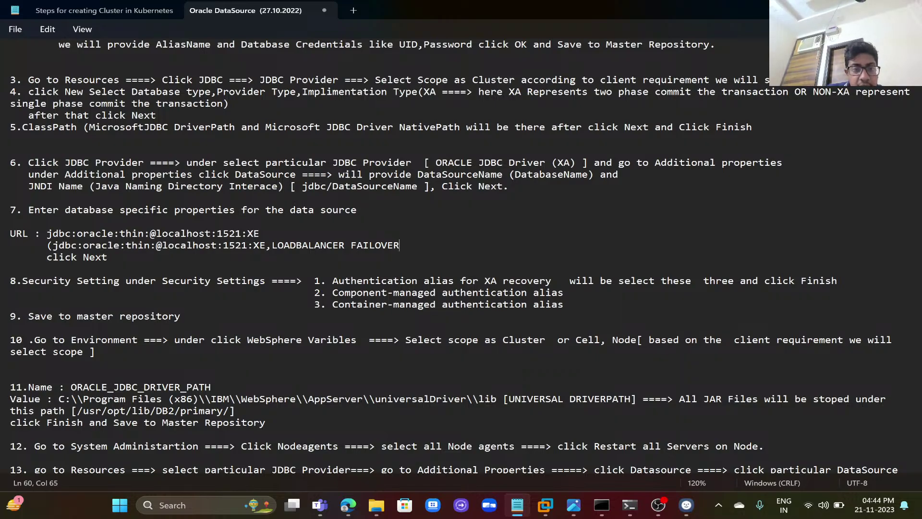
{"action": "type", "text": ","}
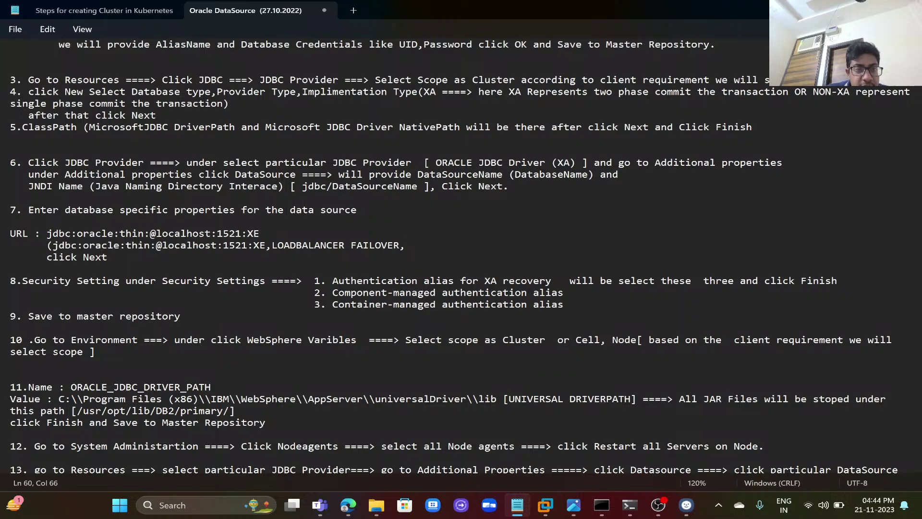
{"action": "type", "text": "DA"}
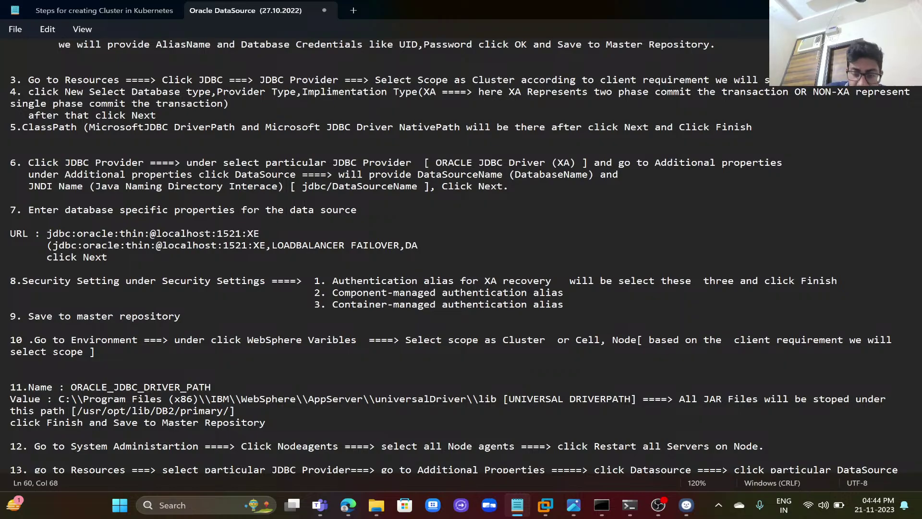
{"action": "key", "text": "BackSpace"}
{"action": "type", "text": "BSCAN"}
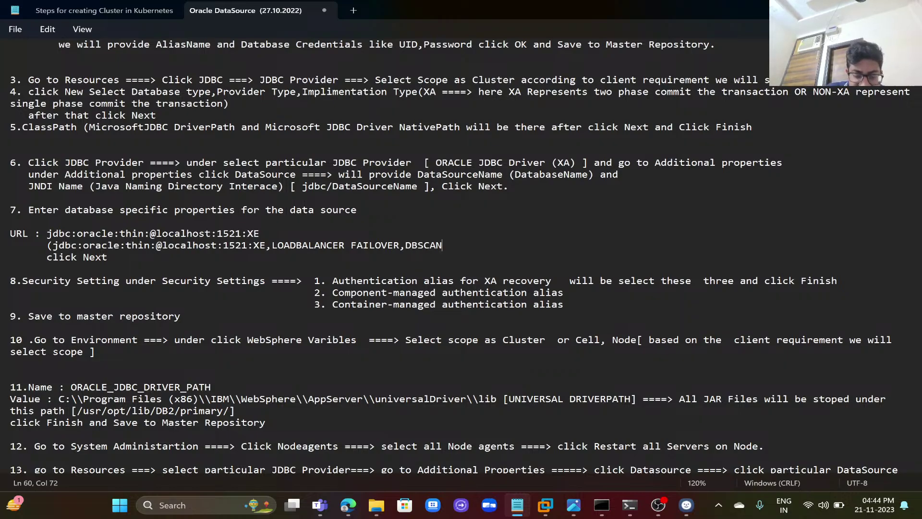
{"action": "type", "text": "IP"}
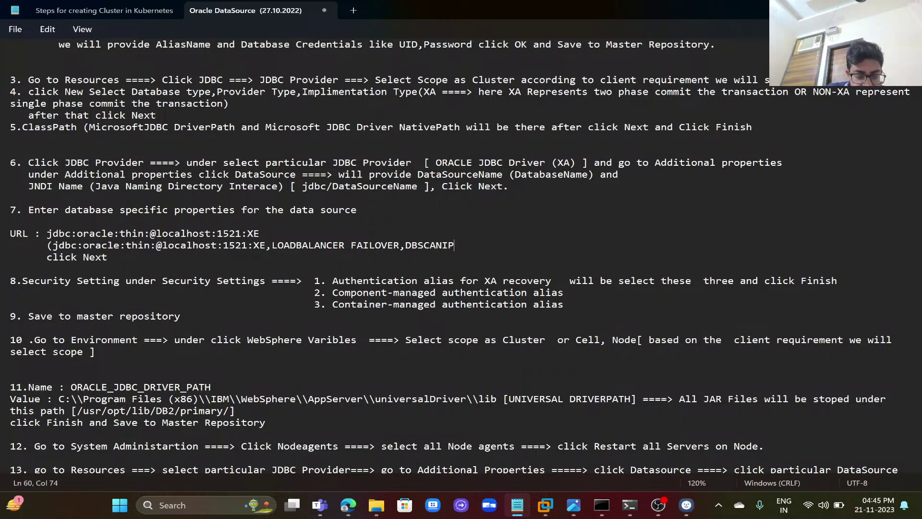
{"action": "type", "text": "ADDRESS"}
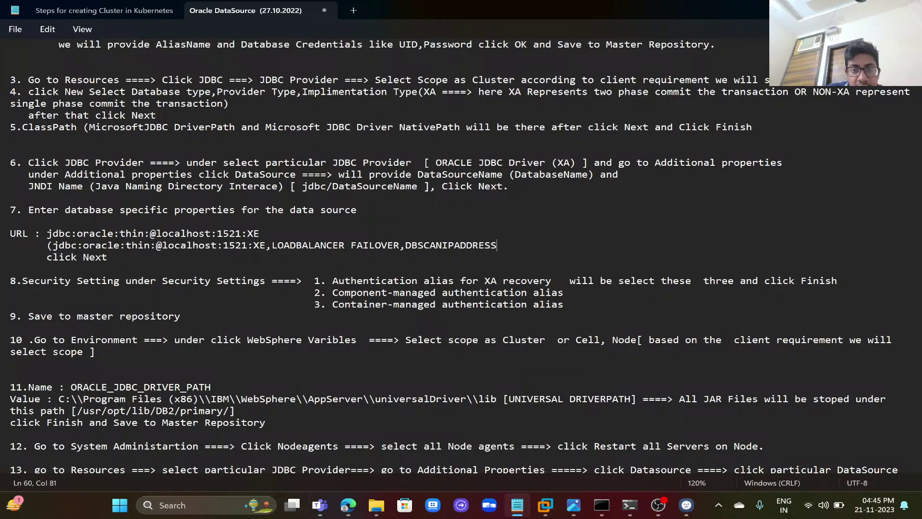
{"action": "type", "text": ")"}
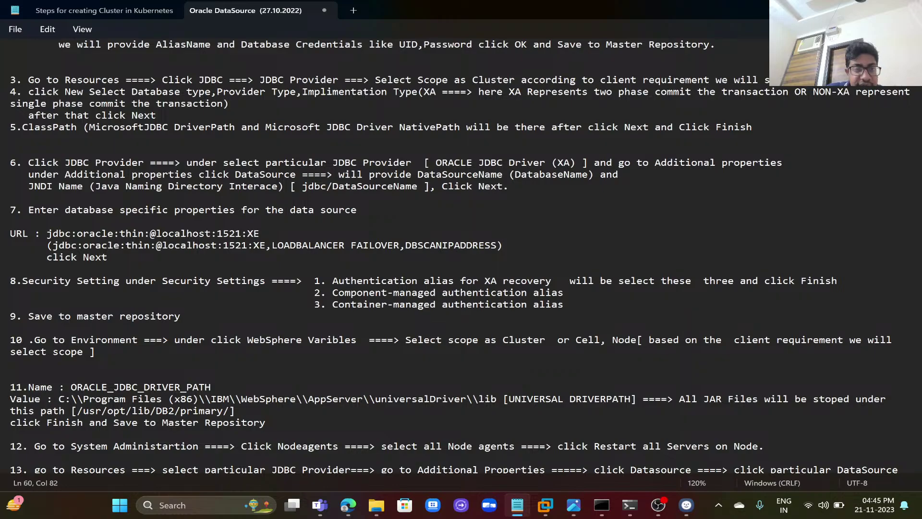
- Enlarge and save the notes, then delete ,DBSCANIPADDRESS from the alternate URL
{"action": "key", "text": "ctrl+plus"}
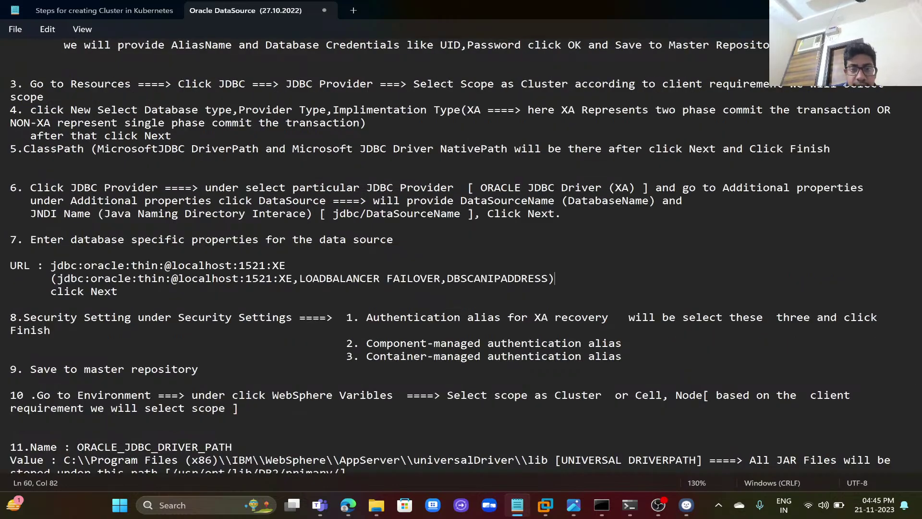
{"action": "key", "text": "ctrl+s"}
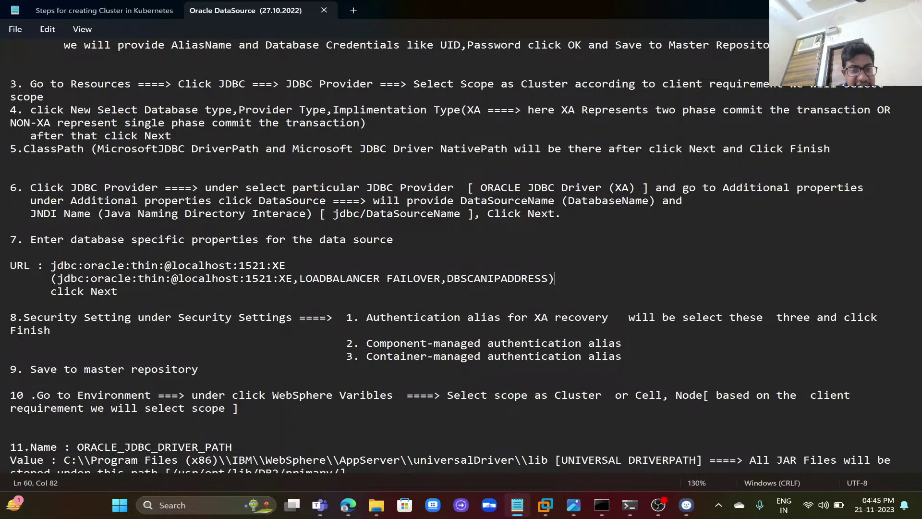
{"action": "double_click", "coordinate": [202, 280]}
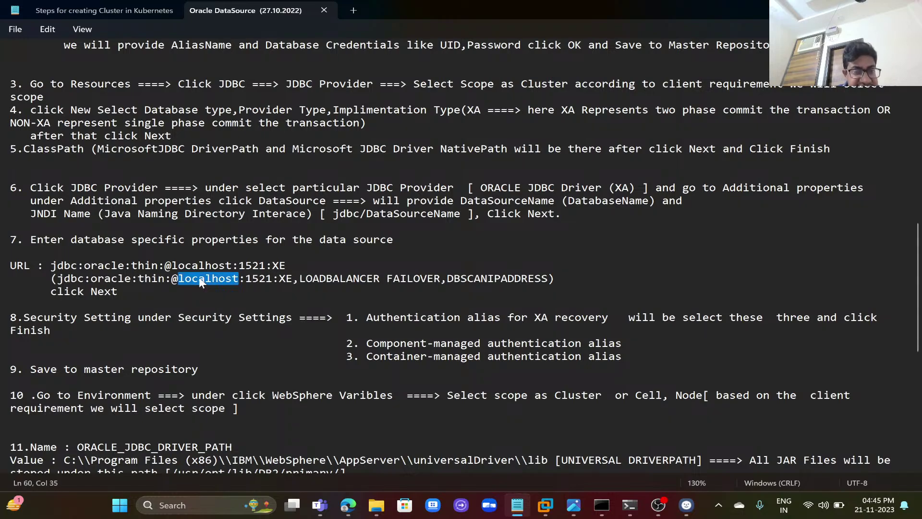
{"action": "left_click", "coordinate": [200, 279]}
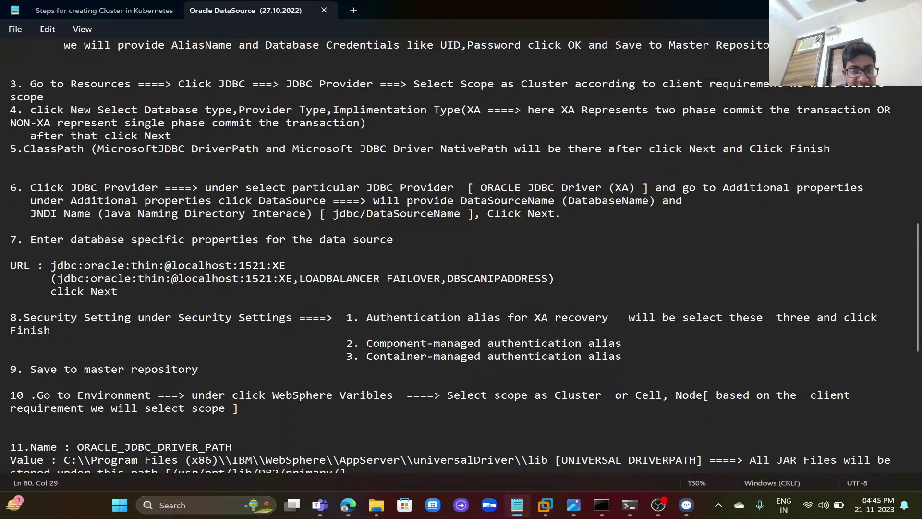
{"action": "double_click", "coordinate": [480, 279]}
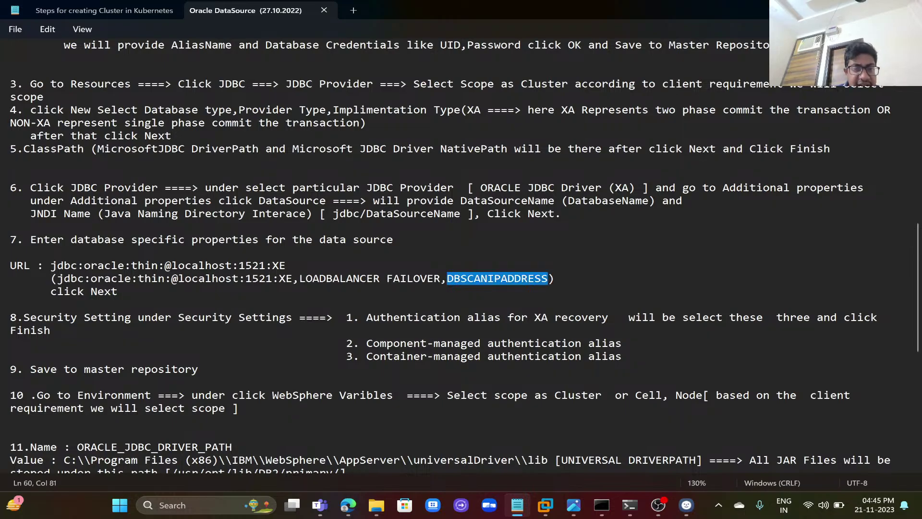
{"action": "triple_click", "coordinate": [207, 280]}
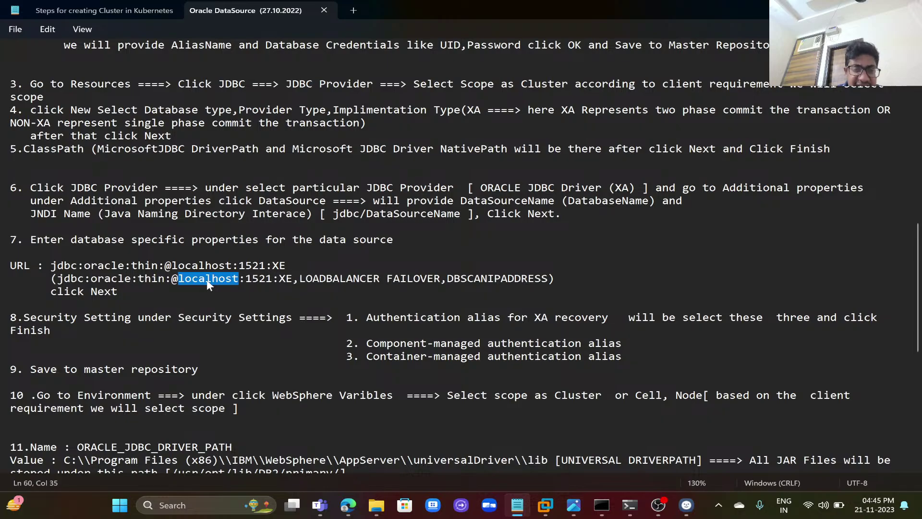
{"action": "double_click", "coordinate": [482, 281]}
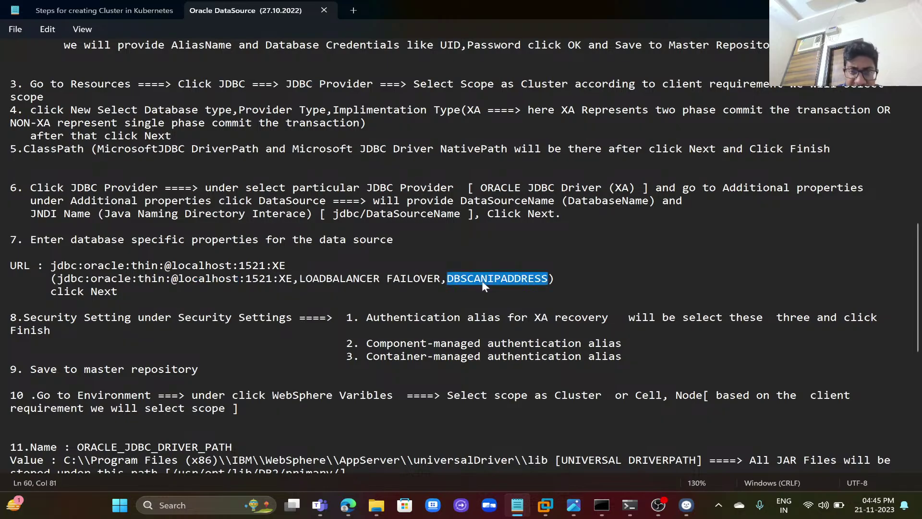
{"action": "key", "text": "BackSpace"}
{"action": "key", "text": "BackSpace"}
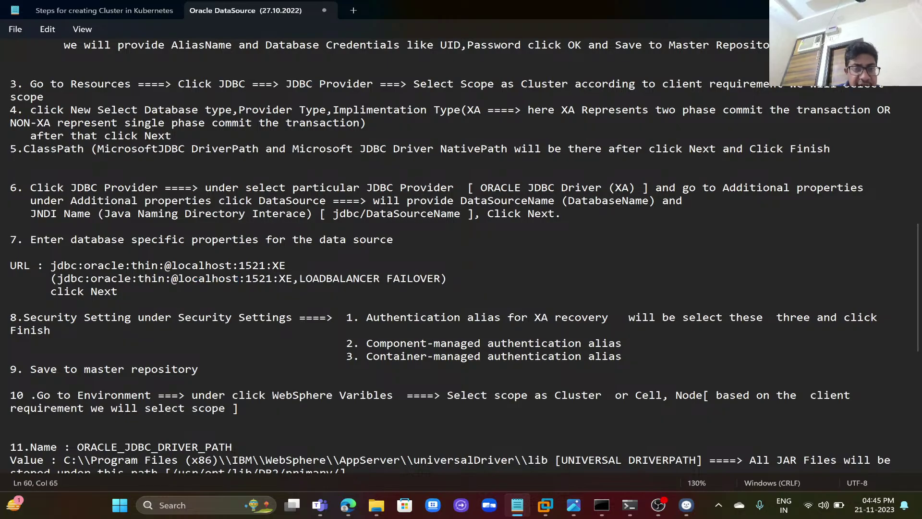
{"action": "double_click", "coordinate": [202, 280]}
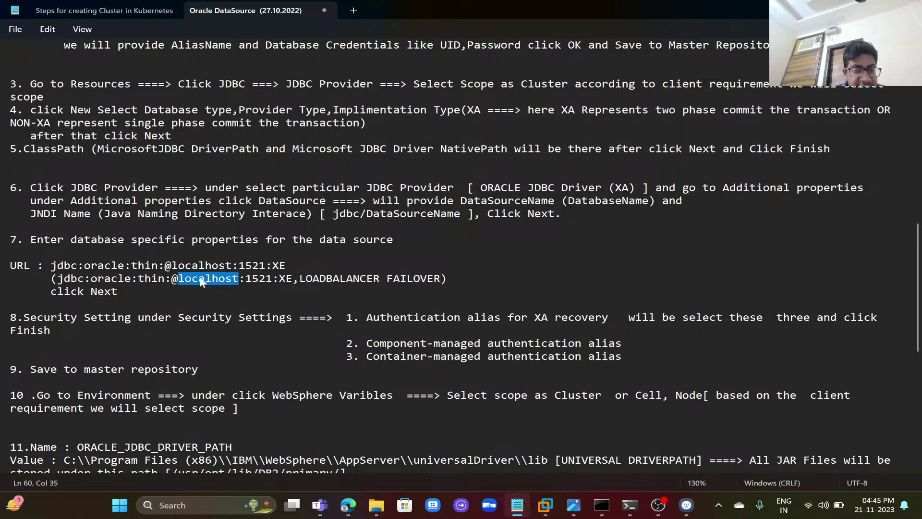
{"action": "double_click", "coordinate": [258, 280]}
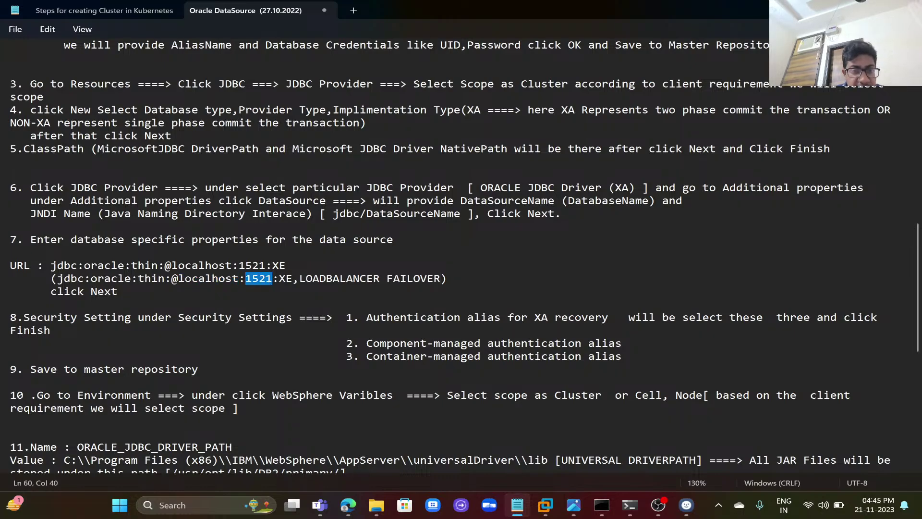
{"action": "double_click", "coordinate": [319, 280]}
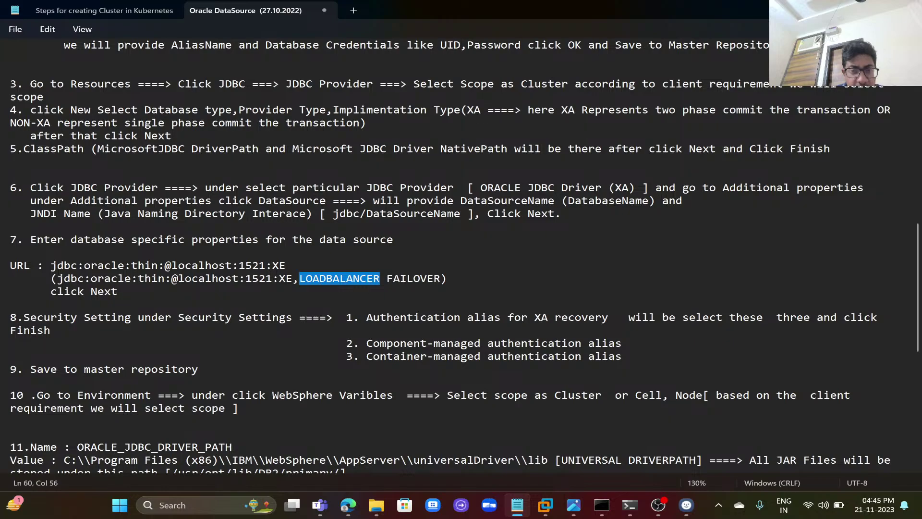
{"action": "double_click", "coordinate": [413, 280]}
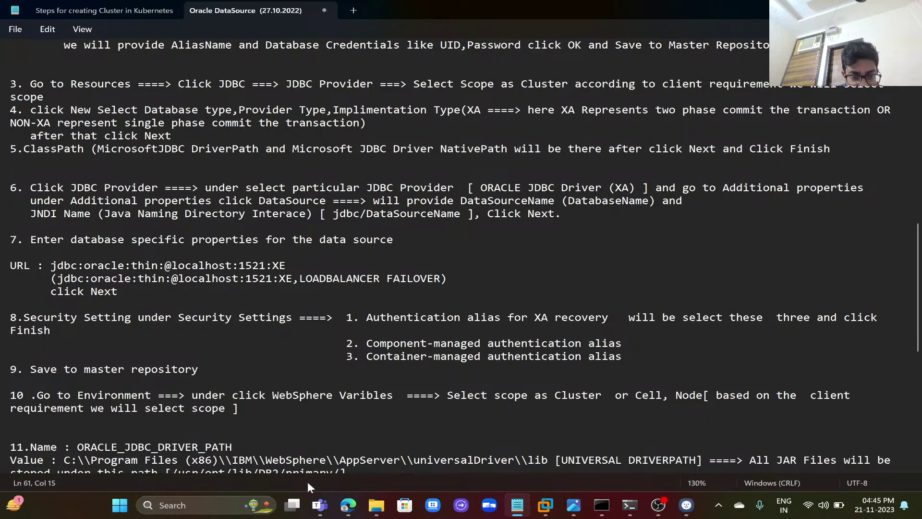
- Keep the entered URL and the Oracle11g data store helper, and continue to security aliases
{"action": "left_click", "coordinate": [348, 506]}
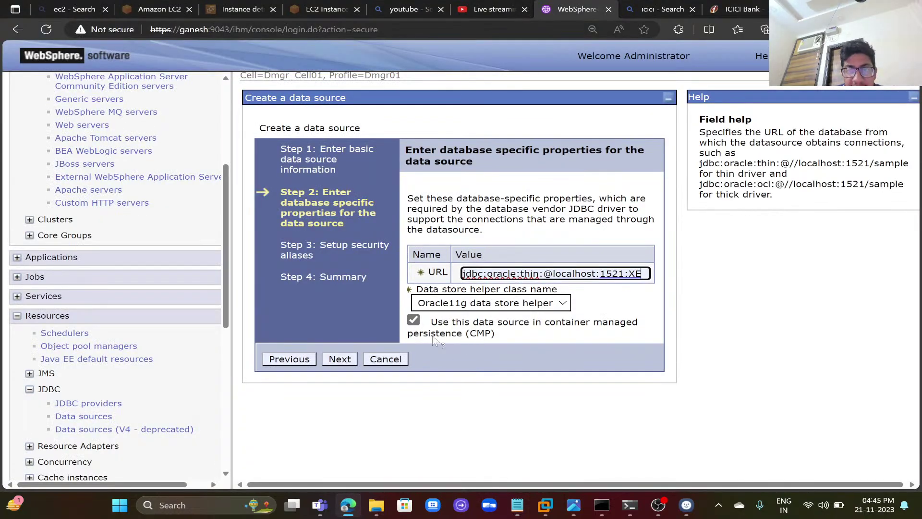
{"action": "left_click", "coordinate": [340, 361]}
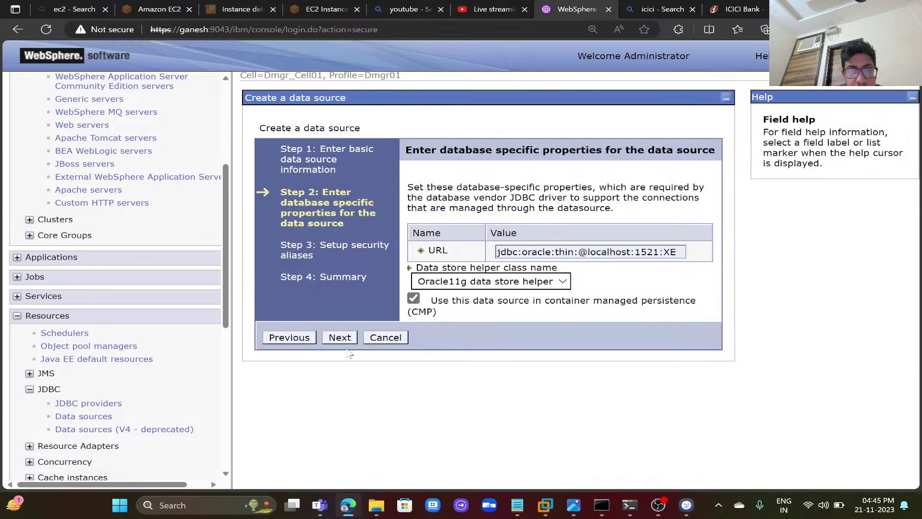
{"action": "left_click", "coordinate": [510, 280]}
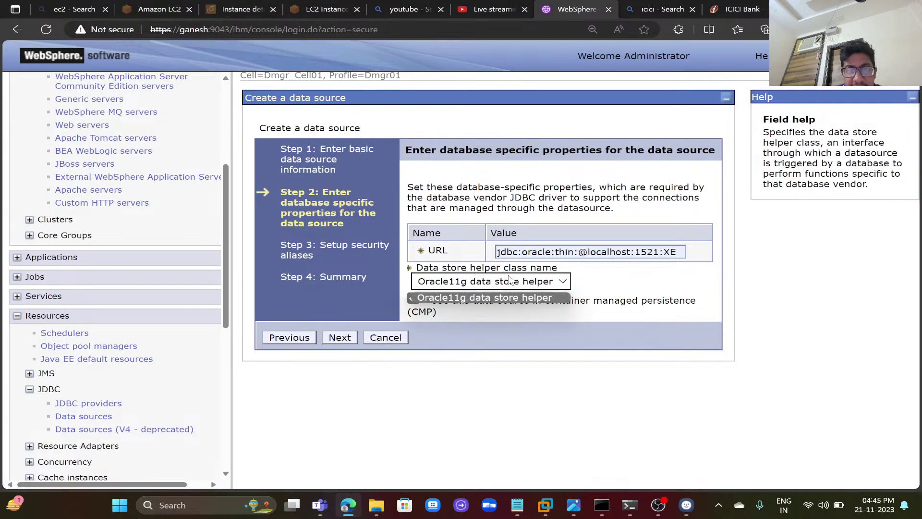
{"action": "left_click", "coordinate": [510, 298]}
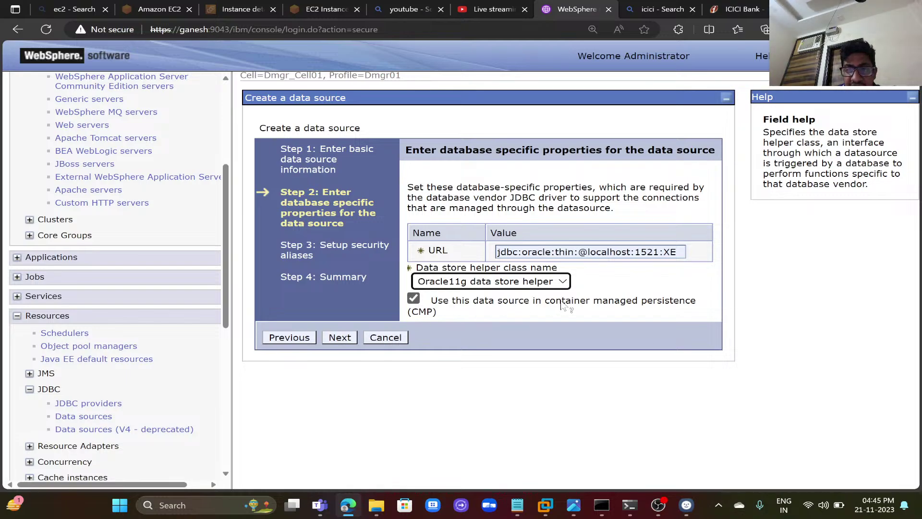
{"action": "left_click", "coordinate": [347, 338]}
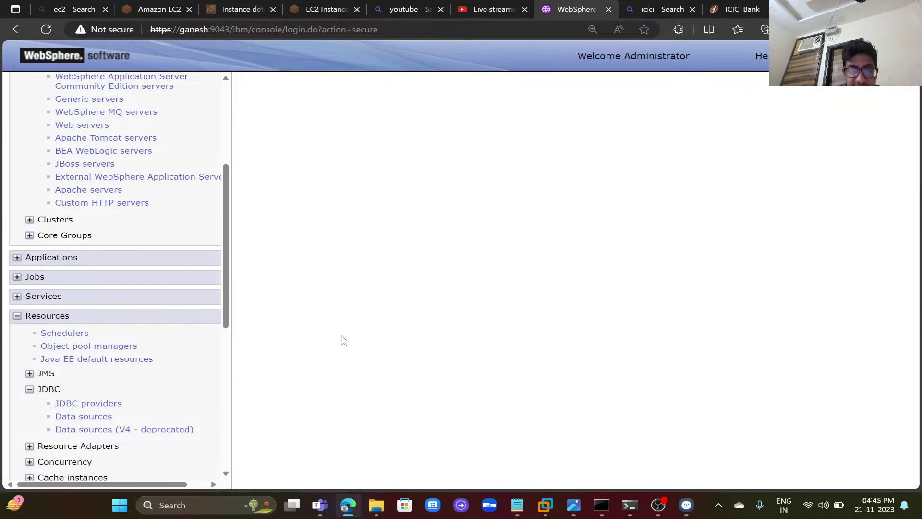
- Set XA recovery, component-managed and container-managed aliases to Dmgr_Node01/ORACLE_Class
{"action": "left_click", "coordinate": [508, 224]}
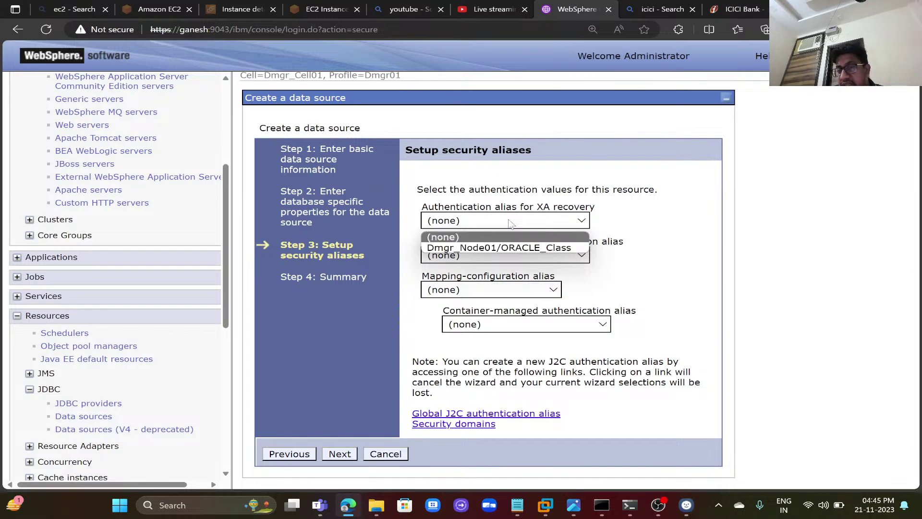
{"action": "left_click", "coordinate": [507, 249]}
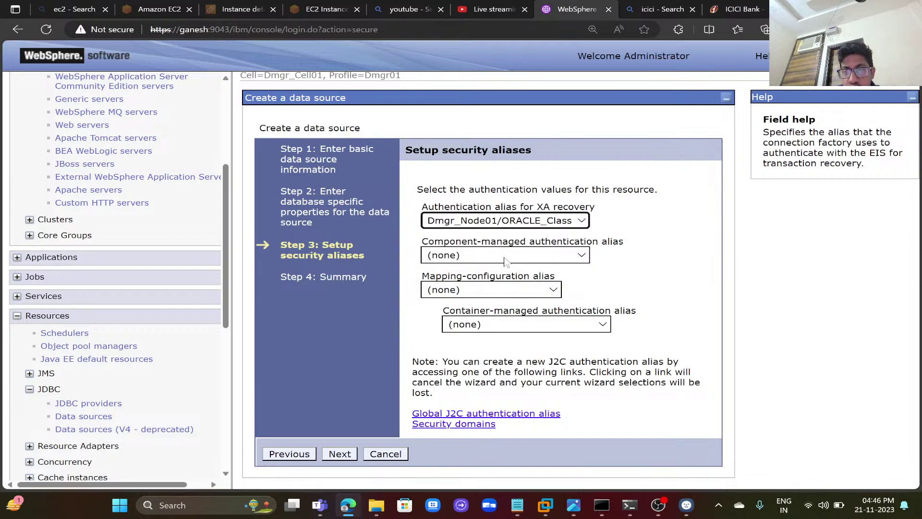
{"action": "left_click", "coordinate": [505, 258]}
{"action": "left_click", "coordinate": [510, 283]}
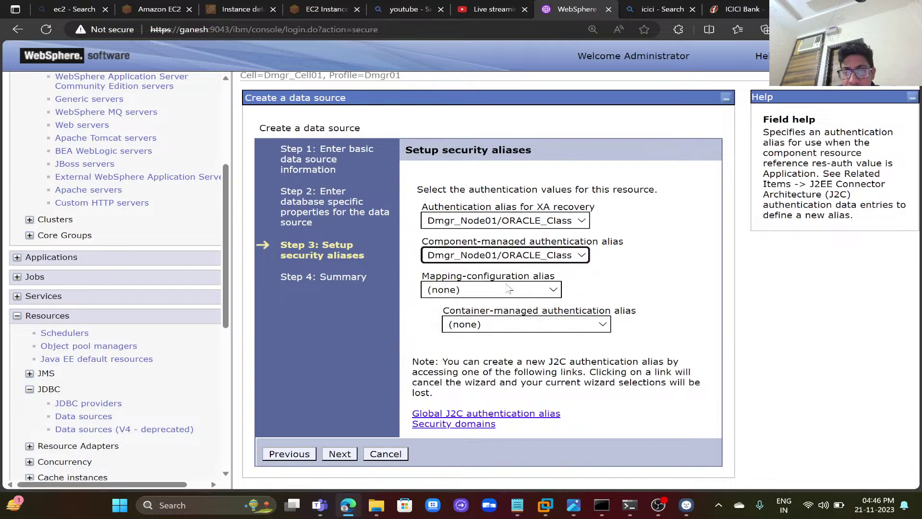
{"action": "left_click", "coordinate": [508, 325]}
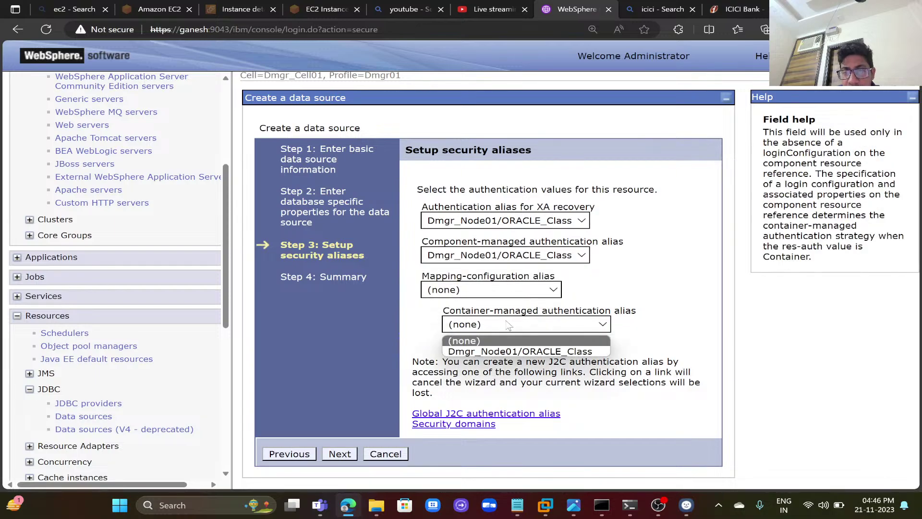
{"action": "left_click", "coordinate": [506, 353]}
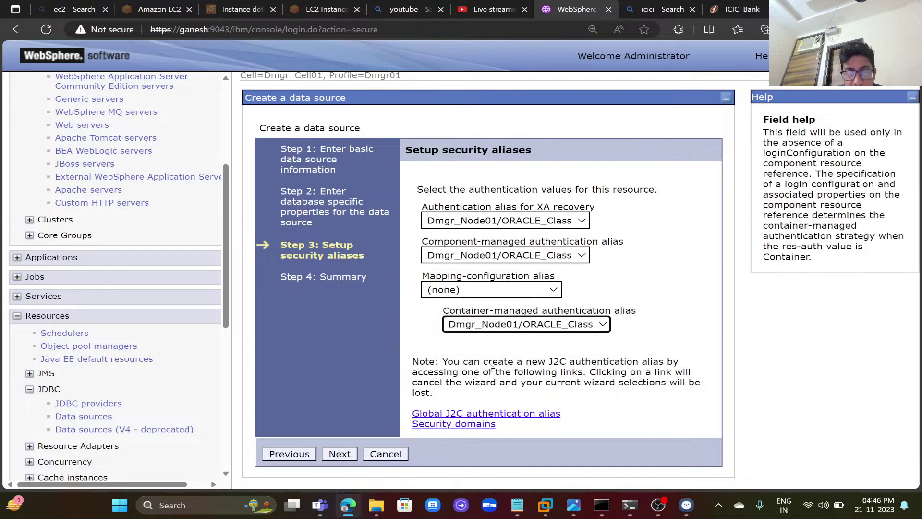
{"action": "left_click", "coordinate": [340, 455]}
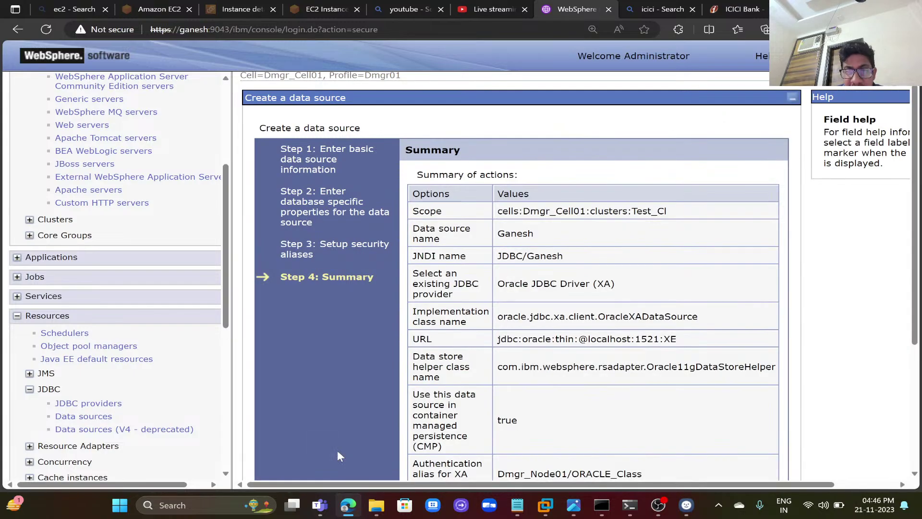
- Finish the Oracle data source and save it with node synchronization to AppSrv_Node02
{"action": "scroll", "coordinate": [476, 397], "scroll_direction": "down", "scroll_amount": 4}
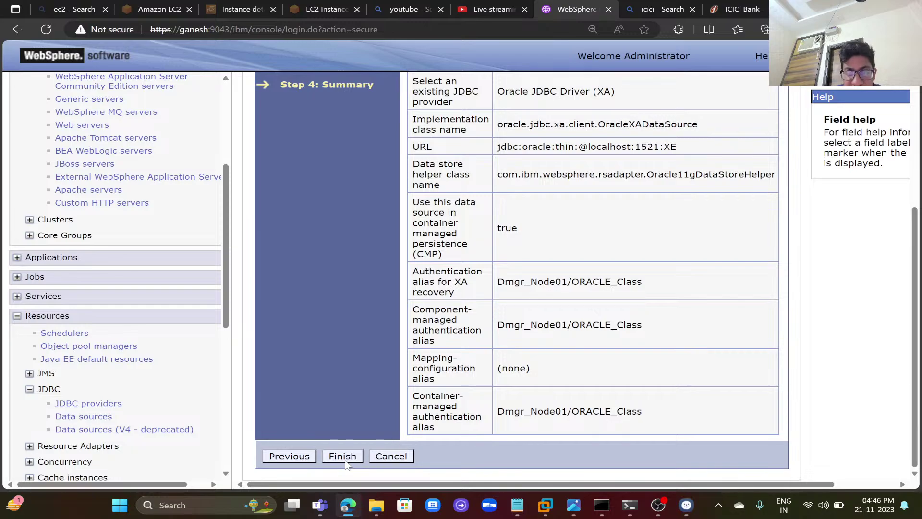
{"action": "left_click", "coordinate": [343, 457]}
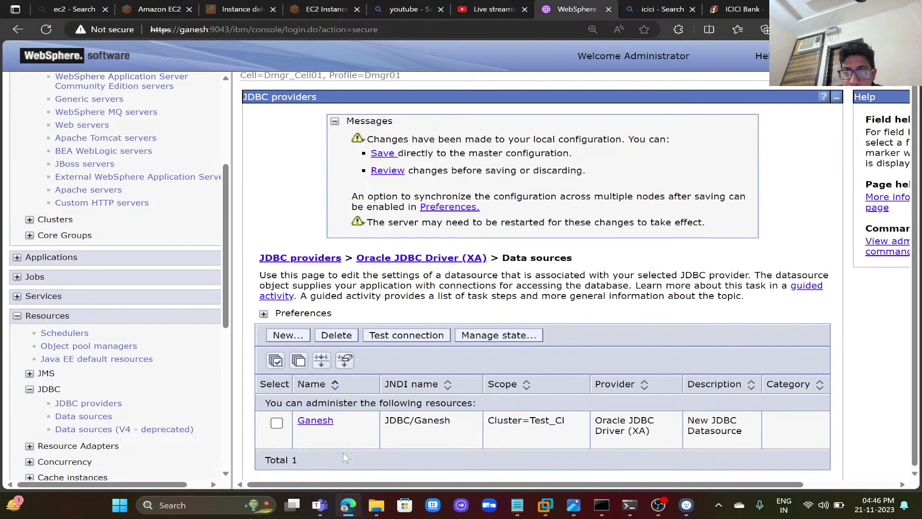
{"action": "left_click", "coordinate": [387, 170]}
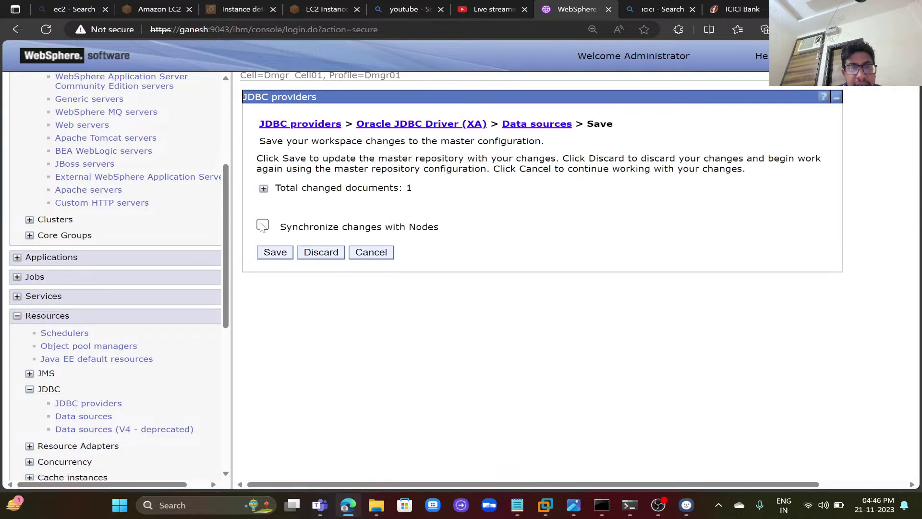
{"action": "left_click", "coordinate": [263, 226]}
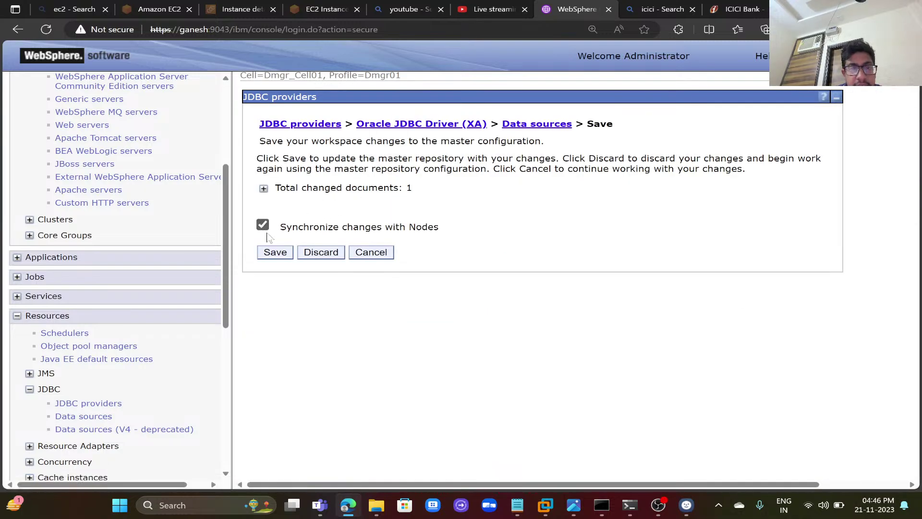
{"action": "left_click", "coordinate": [264, 191]}
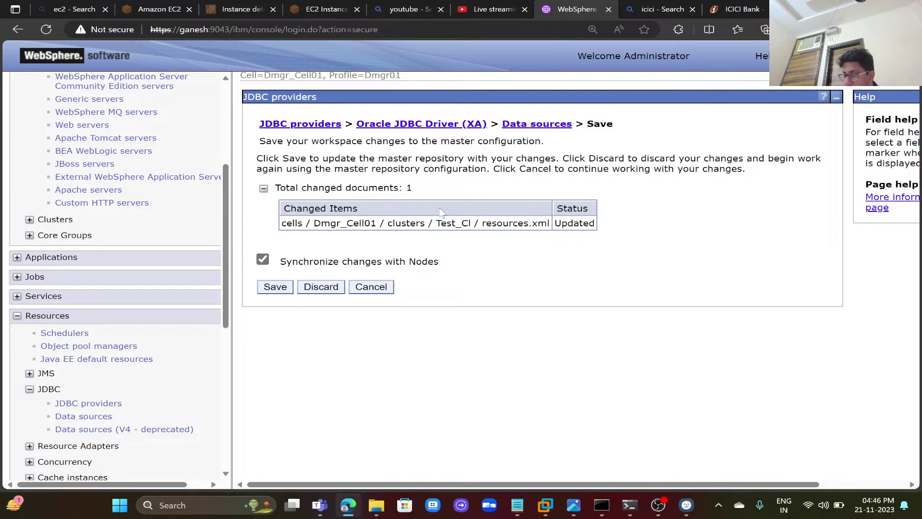
{"action": "left_click", "coordinate": [276, 287]}
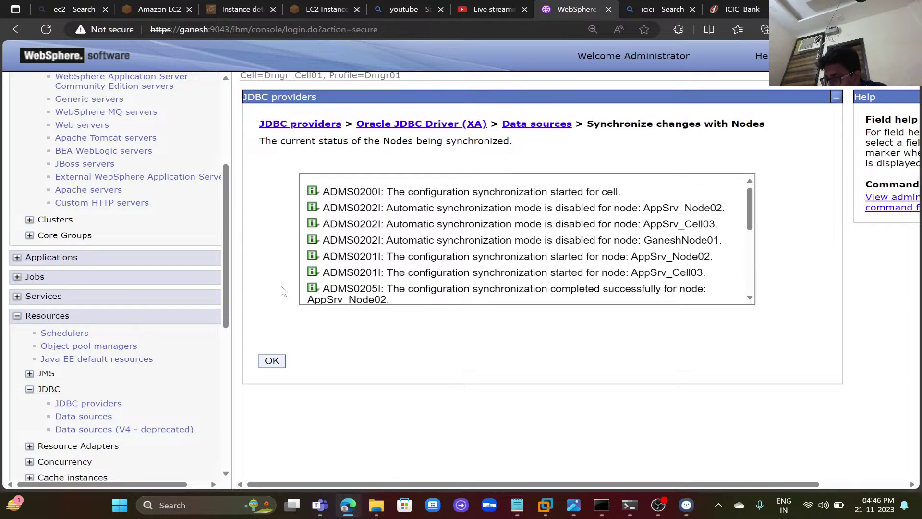
{"action": "left_click", "coordinate": [272, 361]}
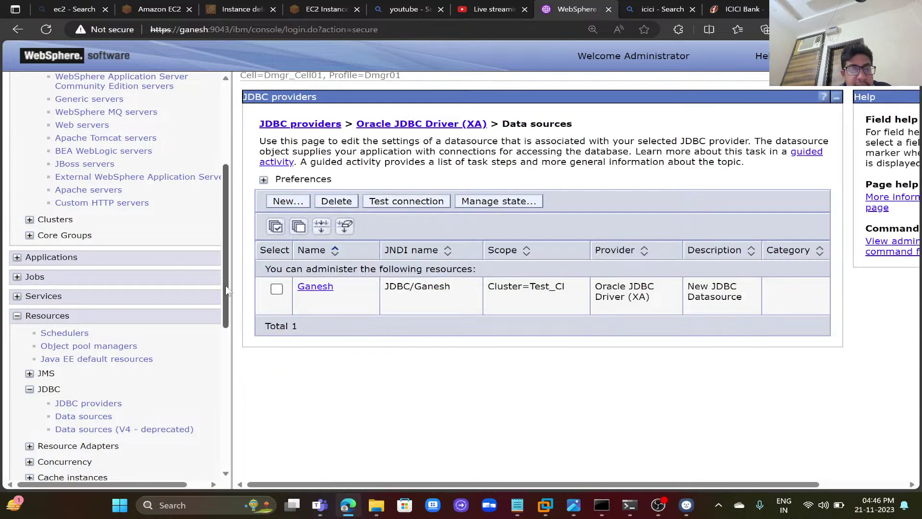
- List WebSphere variables at scope Cluster=Test_Cl, including ORACLE_JDBC_DRIVER_PATH
{"action": "left_click_drag", "start_coordinate": [228, 291], "coordinate": [233, 435]}
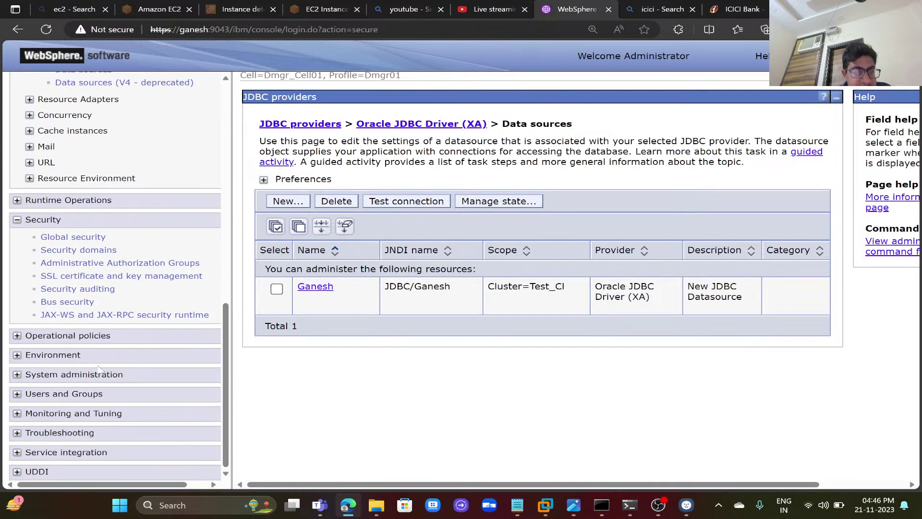
{"action": "left_click", "coordinate": [72, 356]}
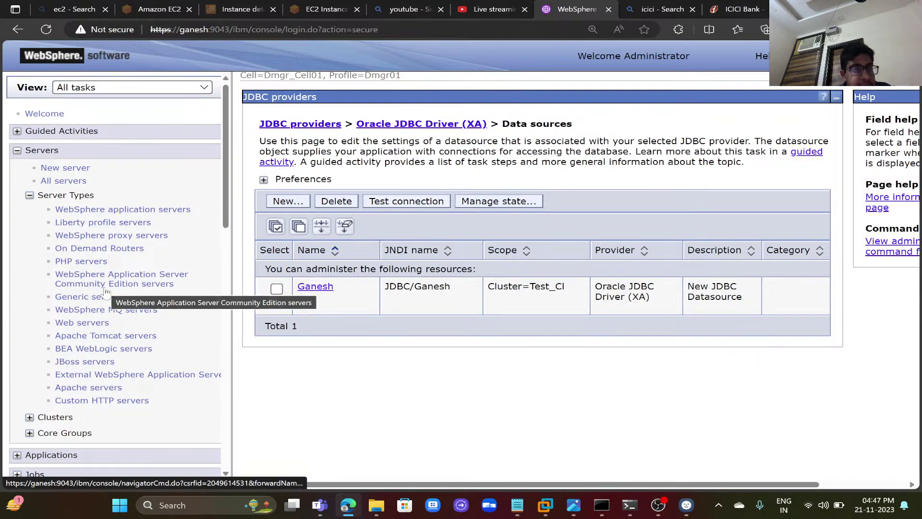
{"action": "left_click_drag", "start_coordinate": [225, 224], "coordinate": [215, 423]}
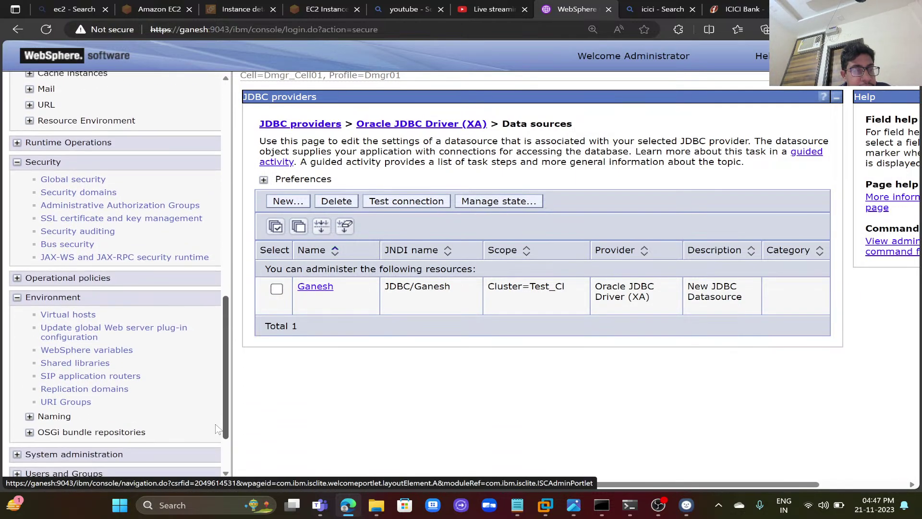
{"action": "left_click", "coordinate": [126, 349]}
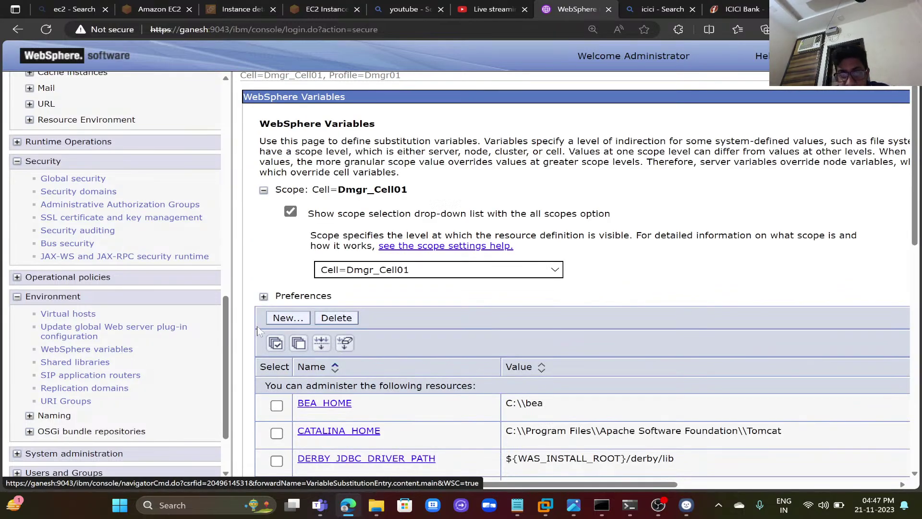
{"action": "left_click", "coordinate": [447, 271]}
{"action": "left_click", "coordinate": [424, 307]}
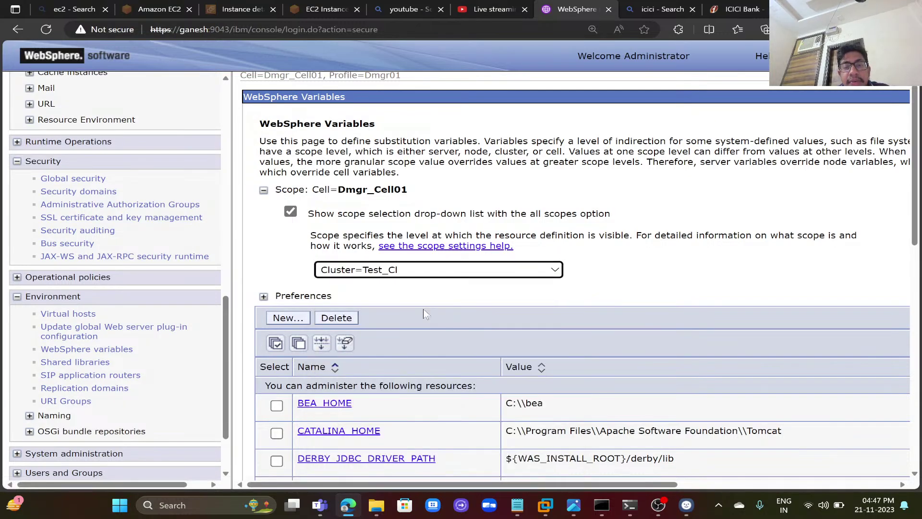
{"action": "scroll", "coordinate": [470, 305], "scroll_direction": "down", "scroll_amount": 1}
{"action": "scroll", "coordinate": [468, 302], "scroll_direction": "down", "scroll_amount": 2}
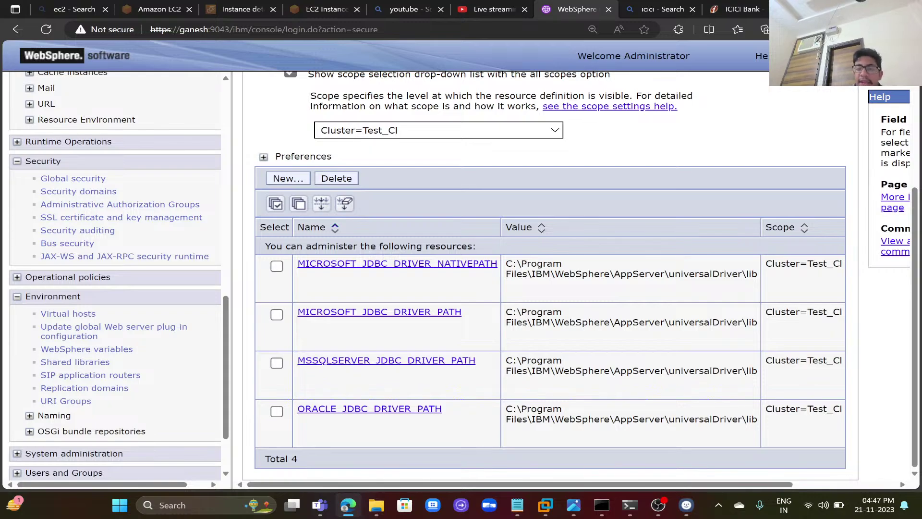
- Show the WebSphere variables at the Cell=Dmgr_Cell01 scope and scroll through them
{"action": "left_click", "coordinate": [474, 129]}
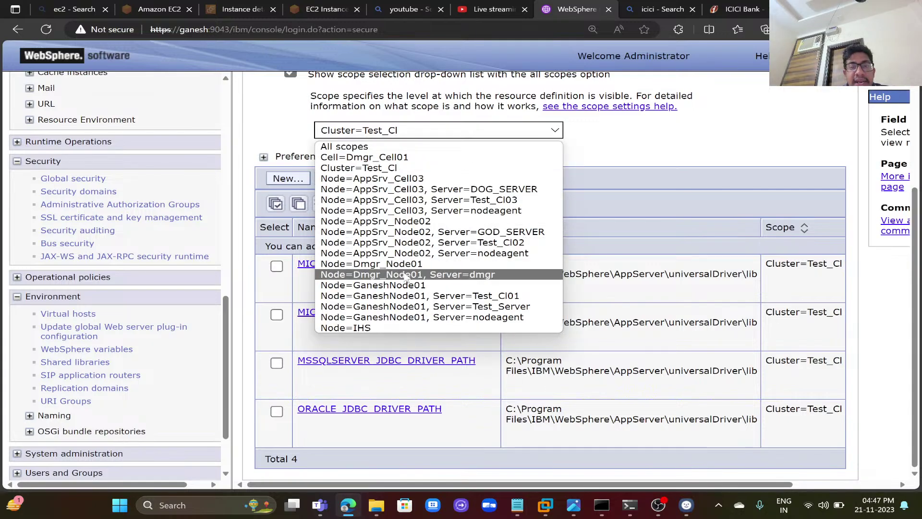
{"action": "left_click", "coordinate": [406, 158]}
{"action": "scroll", "coordinate": [426, 310], "scroll_direction": "down", "scroll_amount": 10}
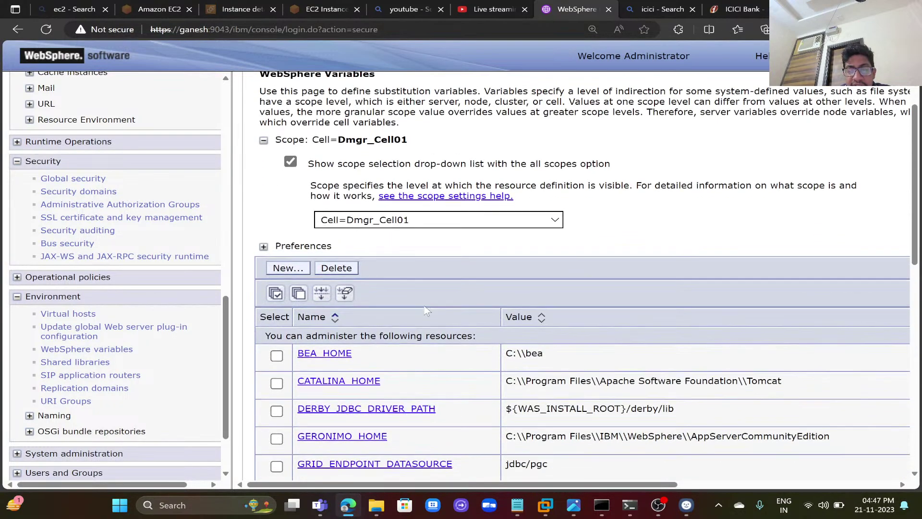
{"action": "scroll", "coordinate": [426, 312], "scroll_direction": "down", "scroll_amount": 3}
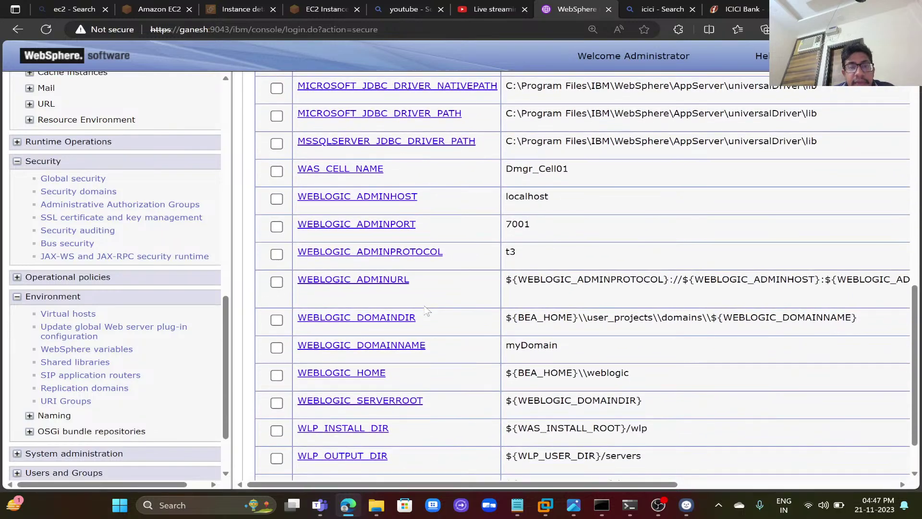
{"action": "scroll", "coordinate": [426, 310], "scroll_direction": "up", "scroll_amount": 4}
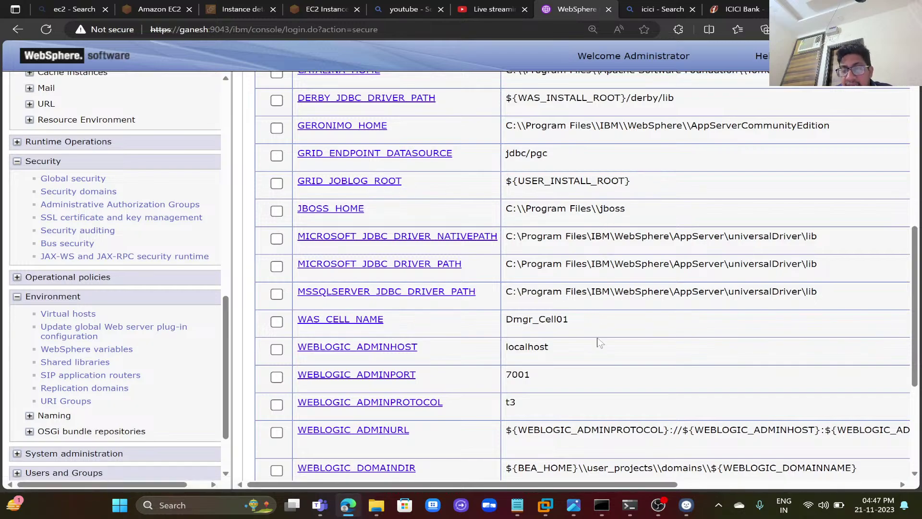
{"action": "scroll", "coordinate": [599, 343], "scroll_direction": "up", "scroll_amount": 4}
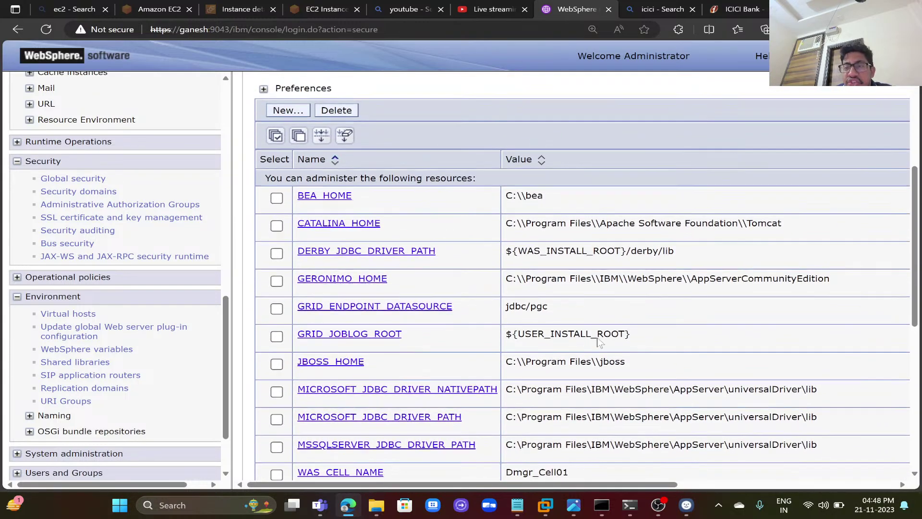
{"action": "scroll", "coordinate": [583, 274], "scroll_direction": "down", "scroll_amount": 1}
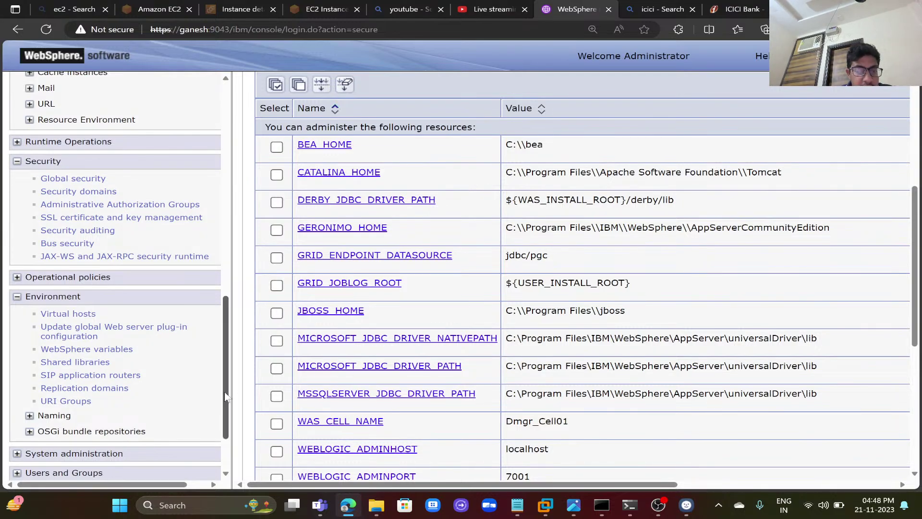
{"action": "scroll", "coordinate": [224, 391], "scroll_direction": "down", "scroll_amount": 2}
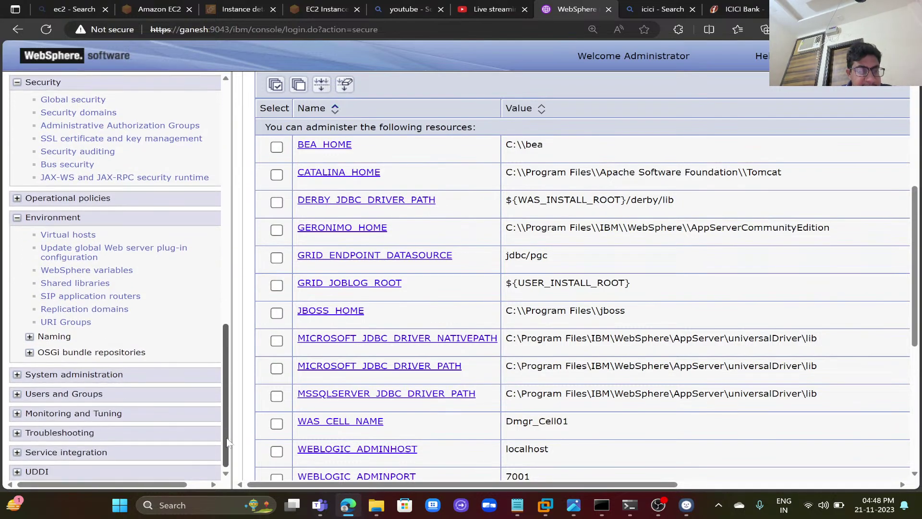
- Expand System administration and open the Node agents page listing the three node agents
{"action": "left_click", "coordinate": [105, 375]}
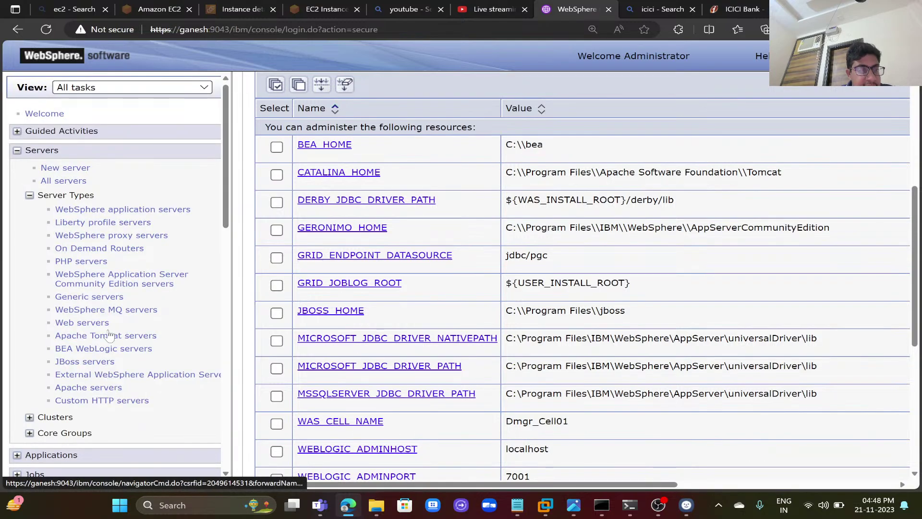
{"action": "left_click_drag", "start_coordinate": [226, 210], "coordinate": [210, 462]}
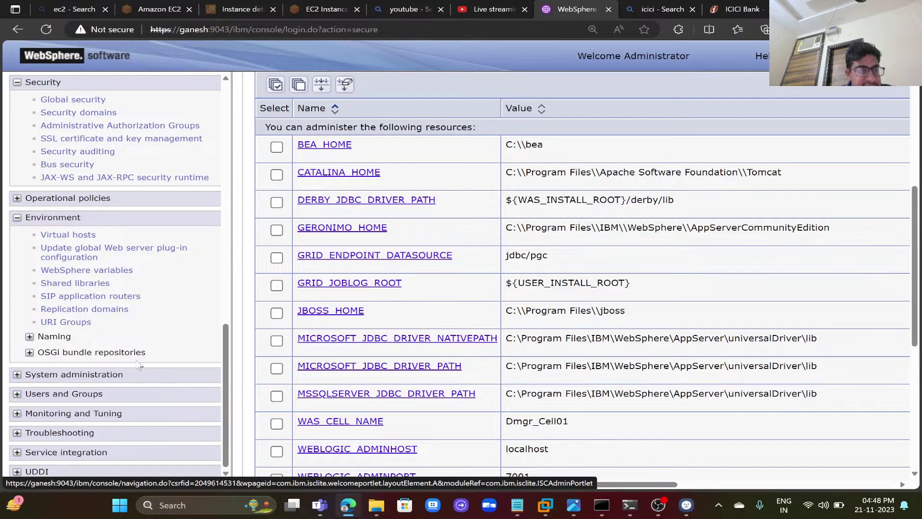
{"action": "left_click", "coordinate": [105, 376]}
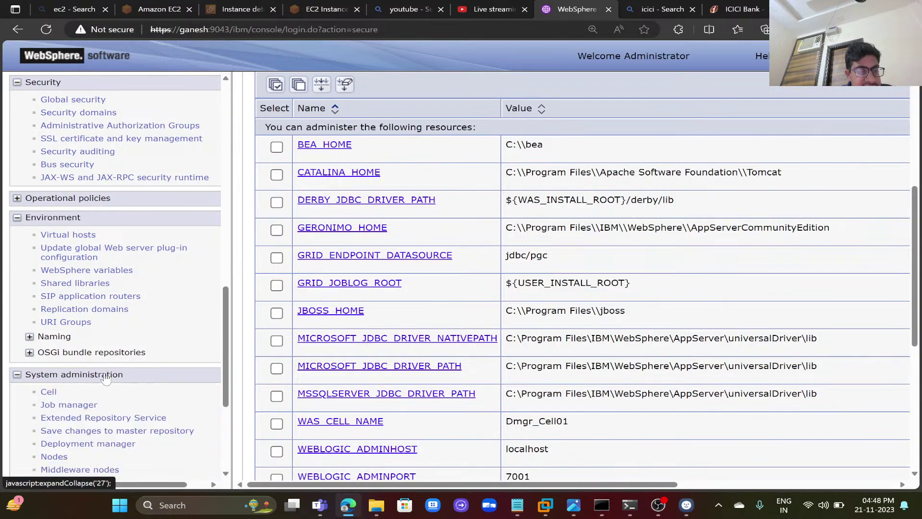
{"action": "left_click_drag", "start_coordinate": [224, 375], "coordinate": [221, 423]}
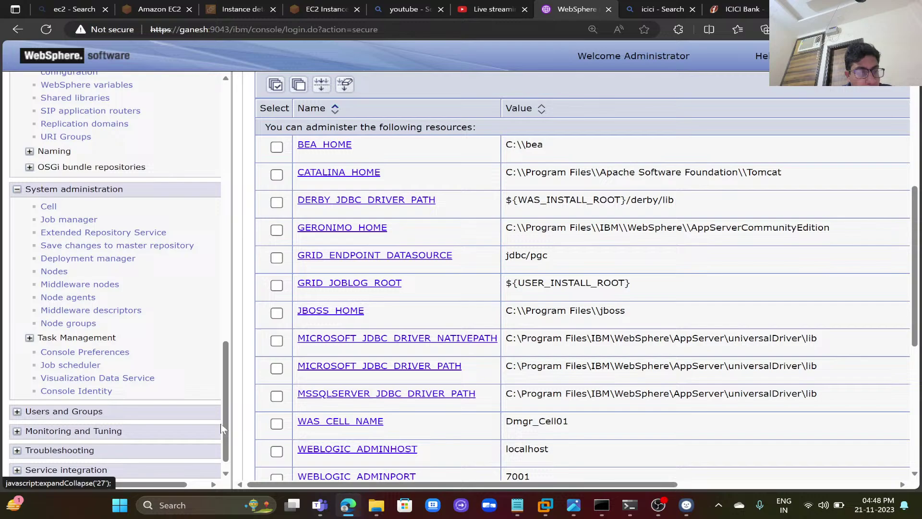
{"action": "left_click", "coordinate": [90, 299]}
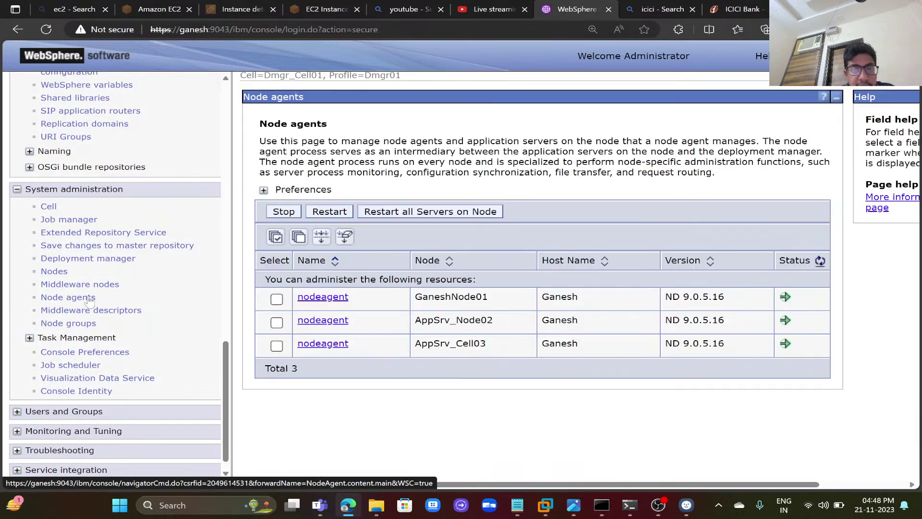
- Select all three node agents and restart all servers on their nodes
{"action": "left_click", "coordinate": [276, 243]}
{"action": "left_click", "coordinate": [405, 215]}
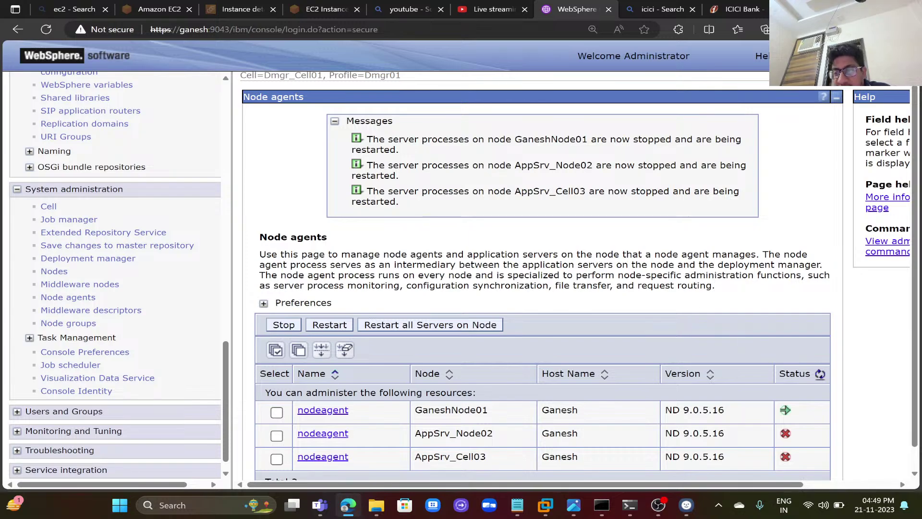
- Refresh the node agent status until all three nodeagents, including AppSrv_Cell03, show running
{"action": "left_click", "coordinate": [820, 374]}
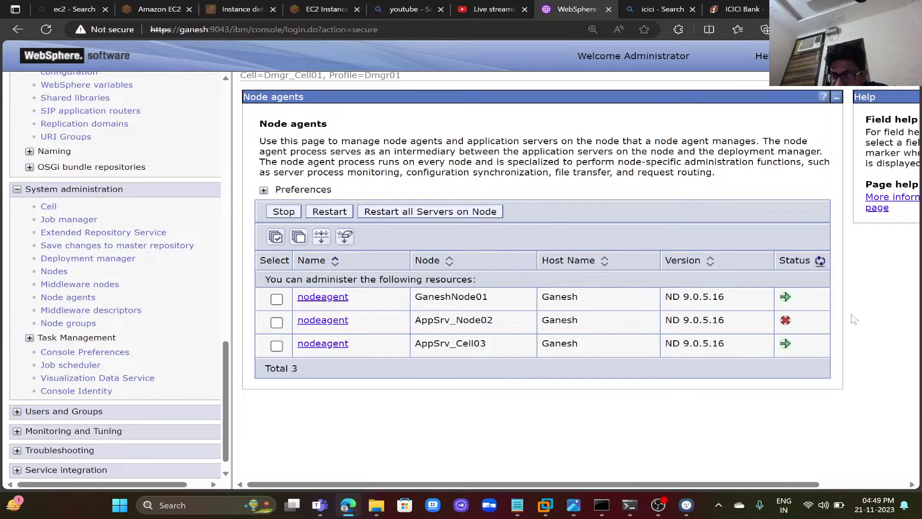
{"action": "left_click", "coordinate": [820, 261]}
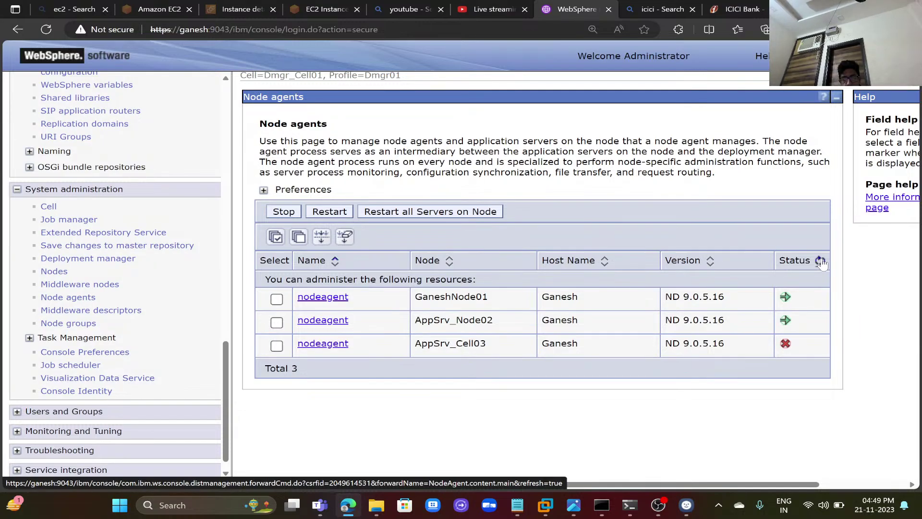
{"action": "scroll", "coordinate": [822, 262], "scroll_direction": "right", "scroll_amount": 3}
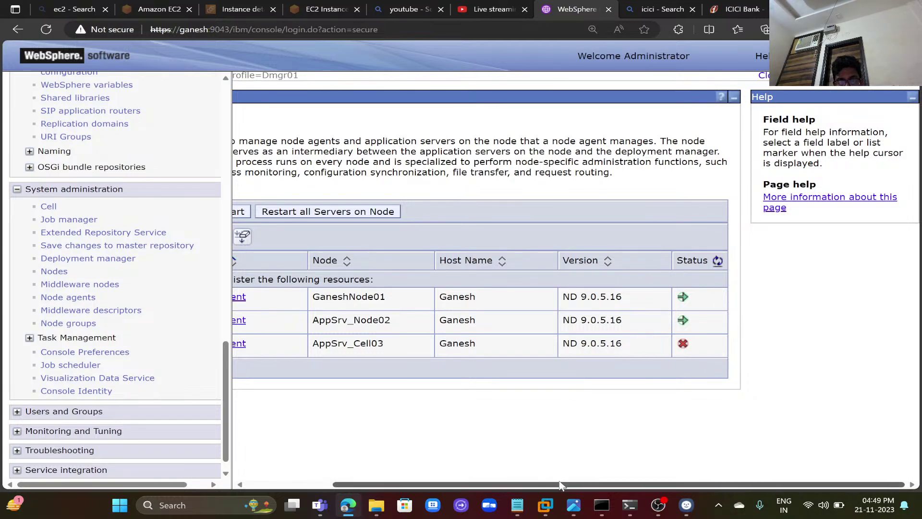
{"action": "left_click_drag", "start_coordinate": [561, 485], "coordinate": [405, 483]}
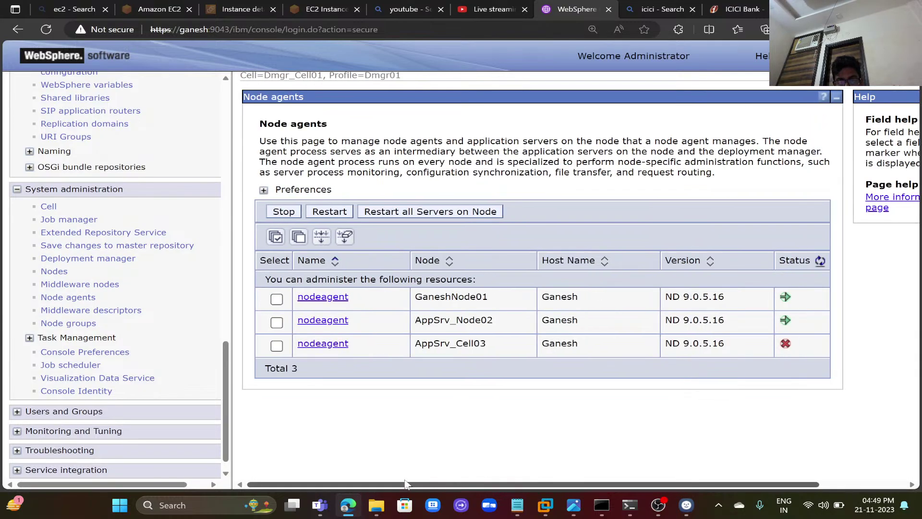
{"action": "left_click", "coordinate": [820, 261]}
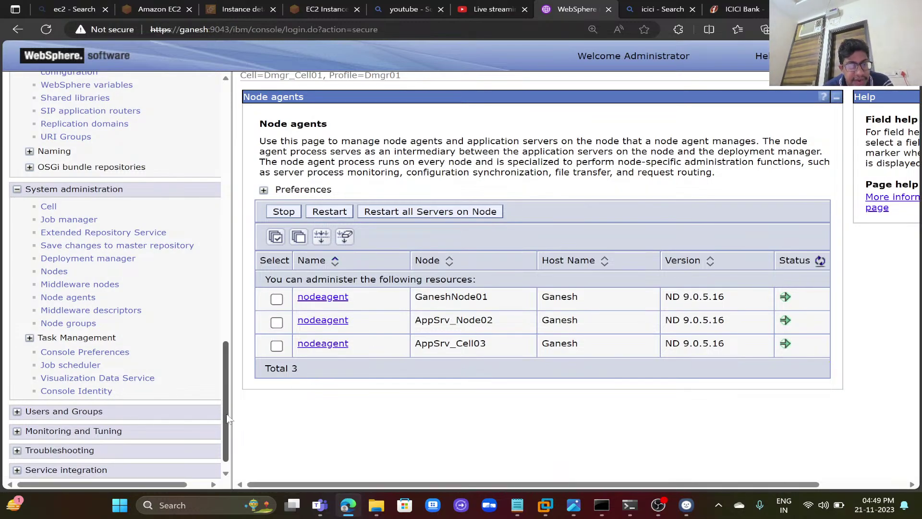
{"action": "left_click_drag", "start_coordinate": [229, 419], "coordinate": [251, 316]}
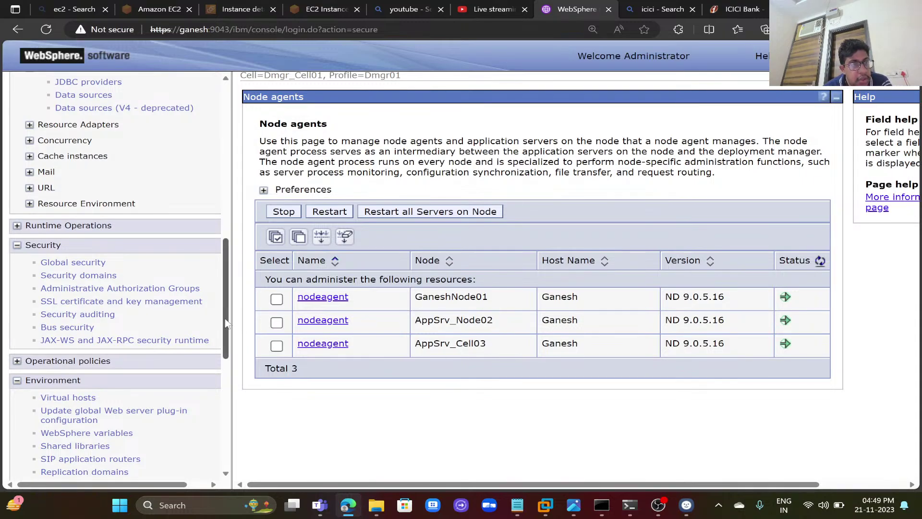
- Test the Ganesh data source under Oracle JDBC Driver (XA), then open its configuration page
{"action": "left_click", "coordinate": [87, 86]}
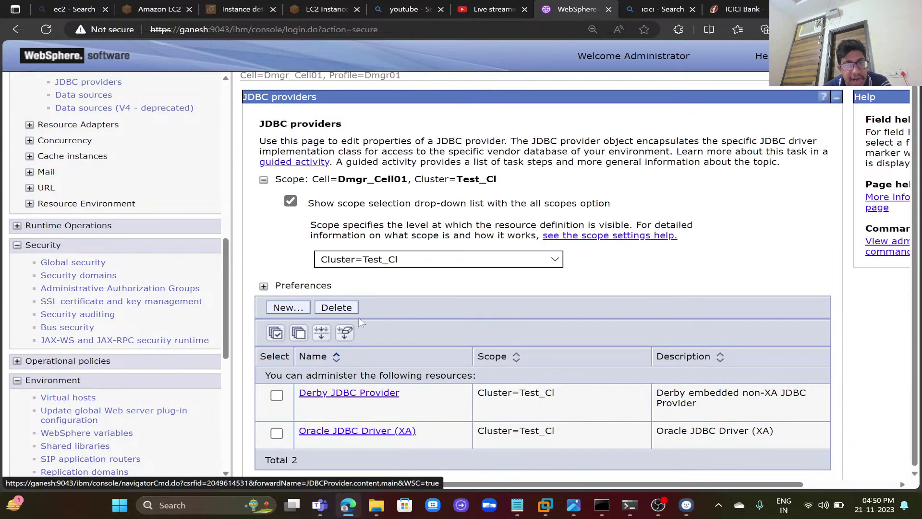
{"action": "left_click", "coordinate": [376, 431]}
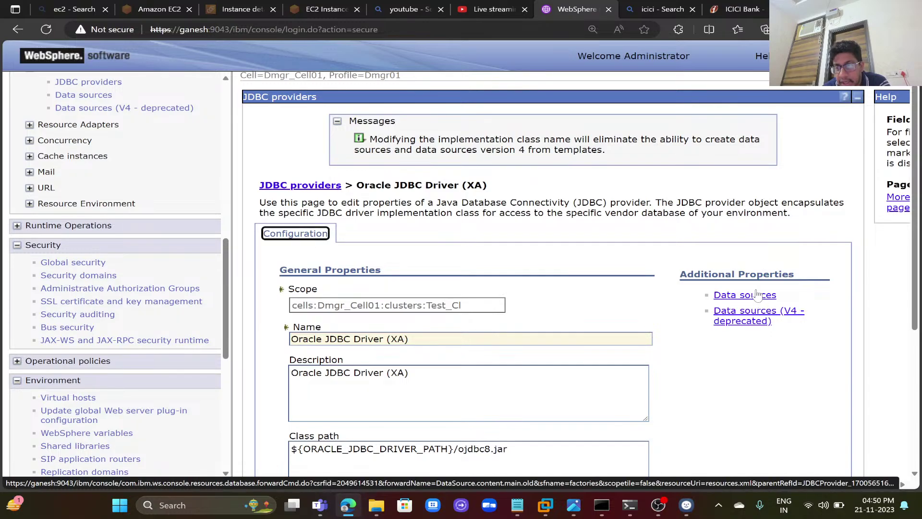
{"action": "left_click", "coordinate": [756, 294]}
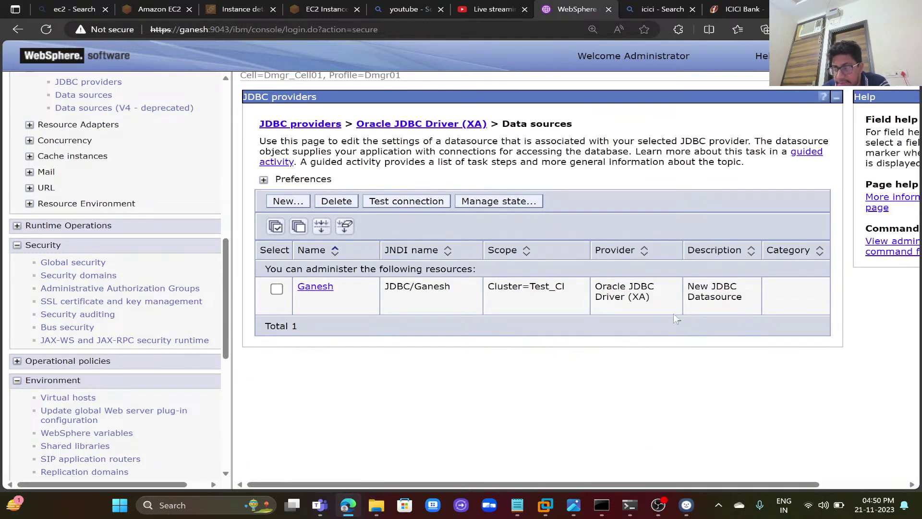
{"action": "left_click", "coordinate": [276, 289]}
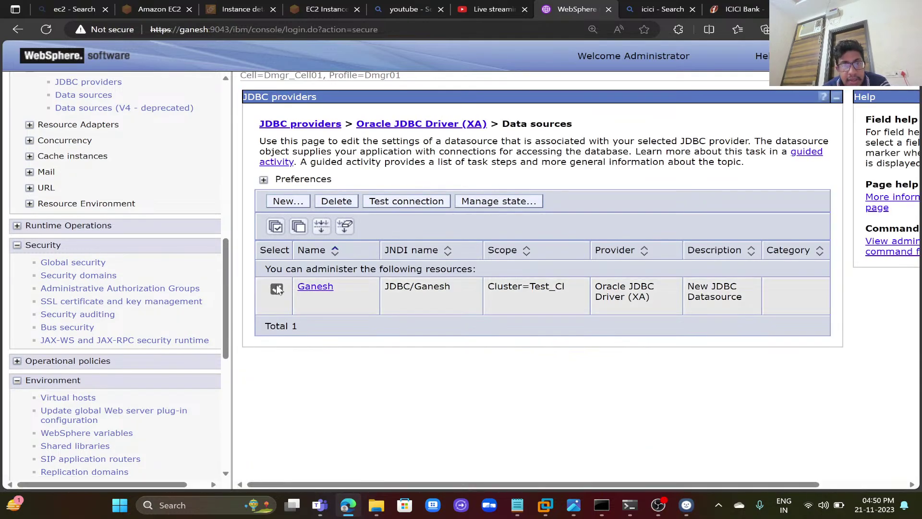
{"action": "left_click", "coordinate": [418, 205]}
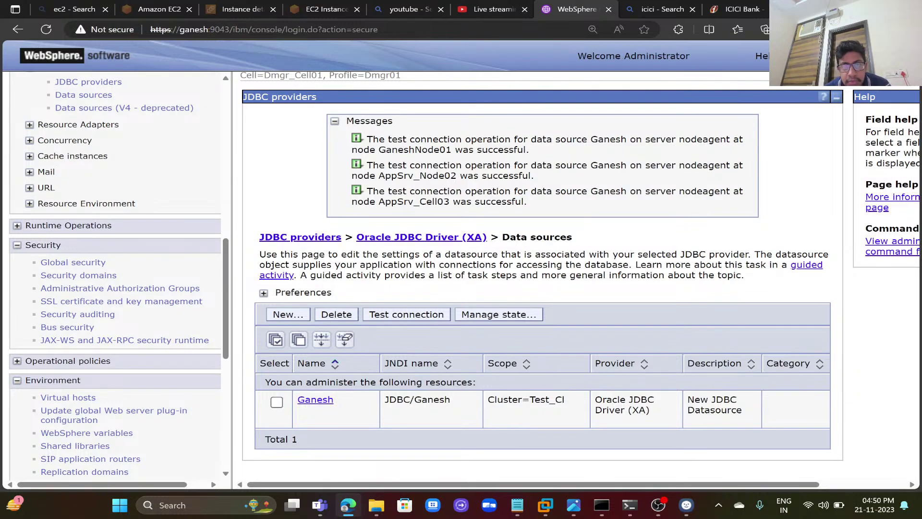
{"action": "left_click", "coordinate": [309, 403]}
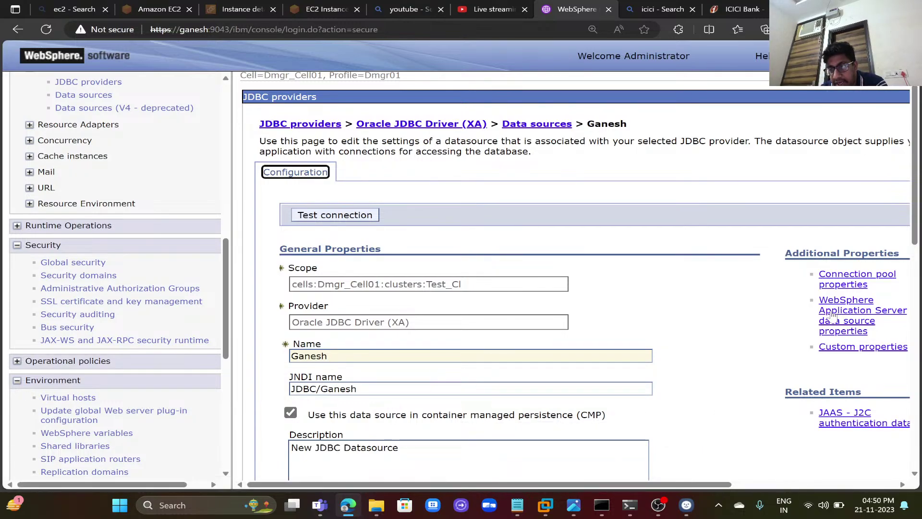
- In the Ganesh connection pool settings, enter a connection timeout of 180
{"action": "left_click", "coordinate": [853, 283]}
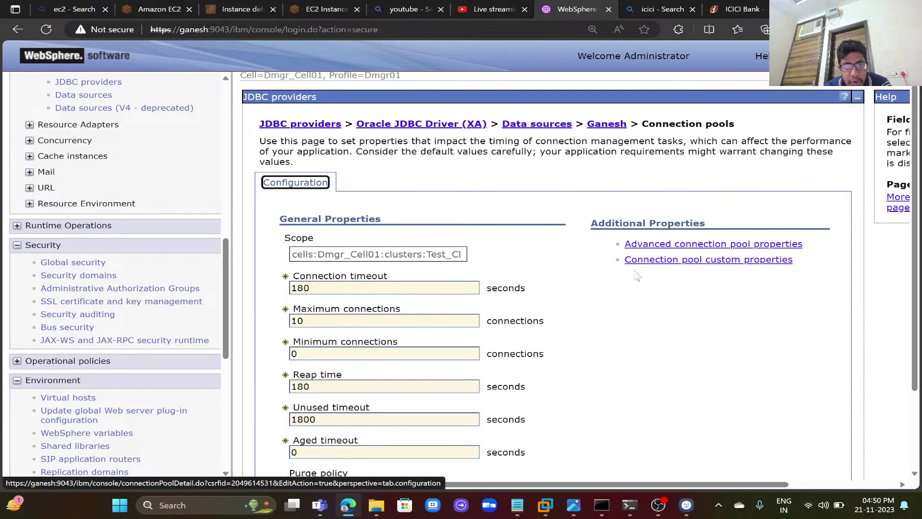
{"action": "left_click", "coordinate": [310, 288]}
{"action": "key", "text": "BackSpace"}
{"action": "key", "text": "BackSpace"}
{"action": "key", "text": "BackSpace"}
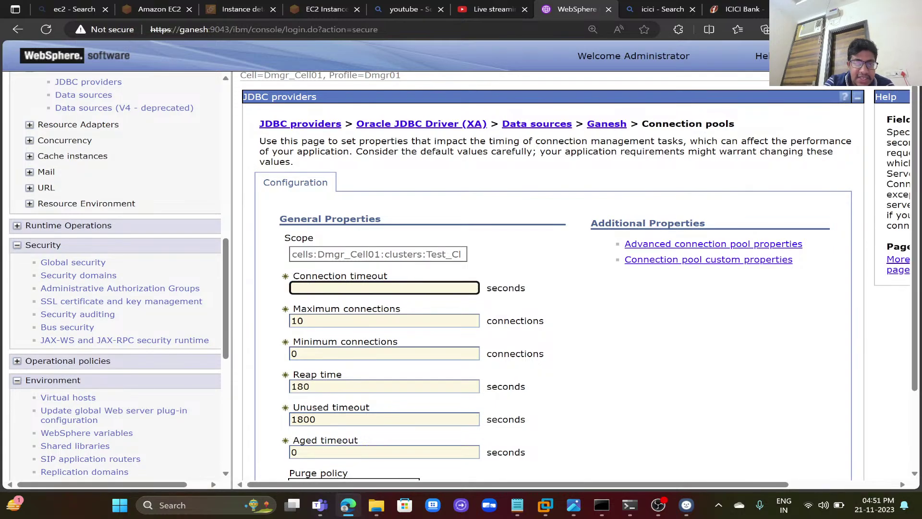
{"action": "type", "text": "0"}
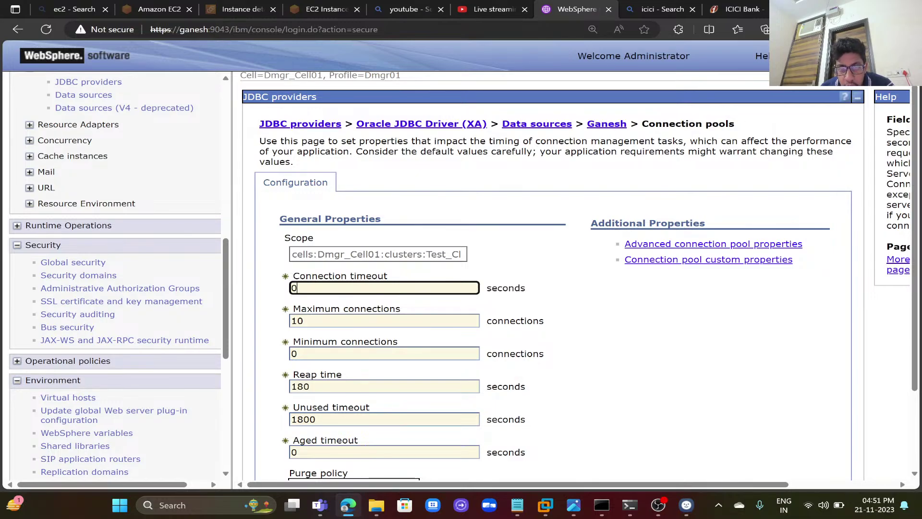
{"action": "key", "text": "BackSpace"}
{"action": "type", "text": "18"}
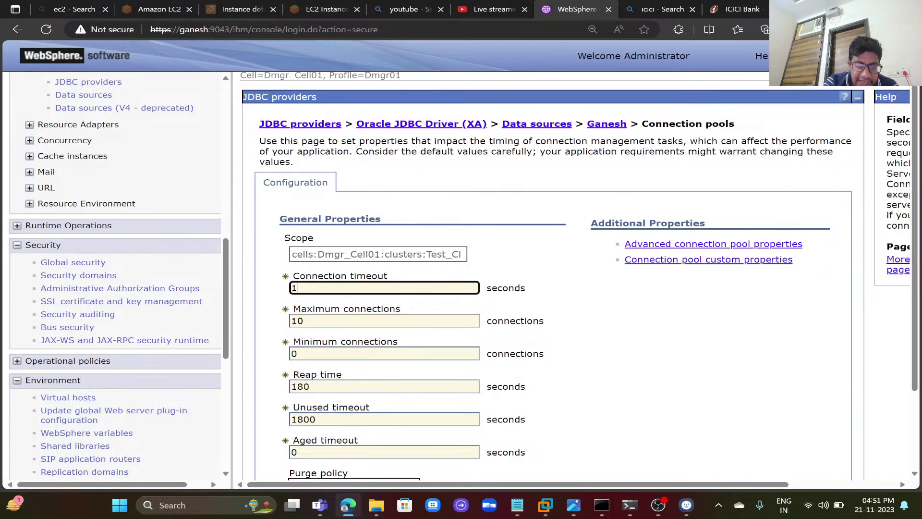
{"action": "key", "text": "BackSpace"}
{"action": "key", "text": "BackSpace"}
{"action": "type", "text": "0"}
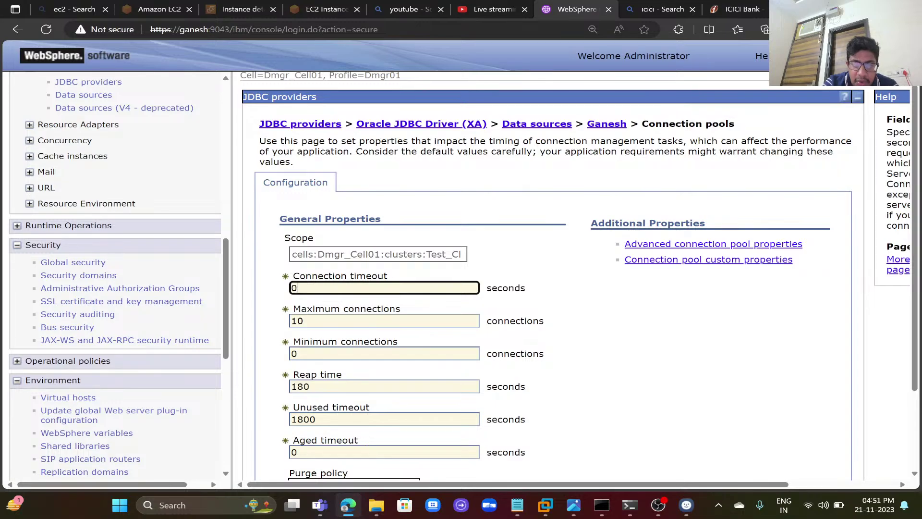
{"action": "key", "text": "BackSpace"}
{"action": "type", "text": "180"}
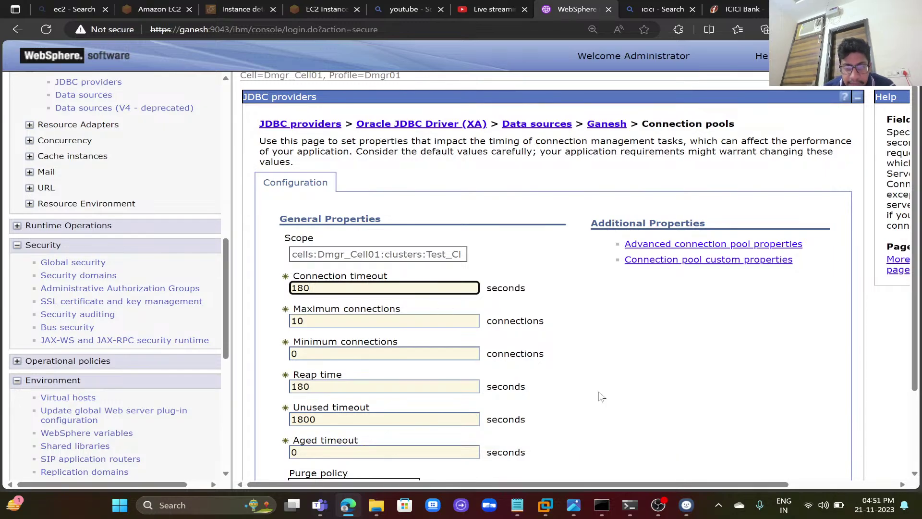
{"action": "left_click", "coordinate": [654, 392]}
- Look over the purge policy choices, then cancel back to the Ganesh data source unsaved
{"action": "scroll", "coordinate": [653, 392], "scroll_direction": "down", "scroll_amount": 2}
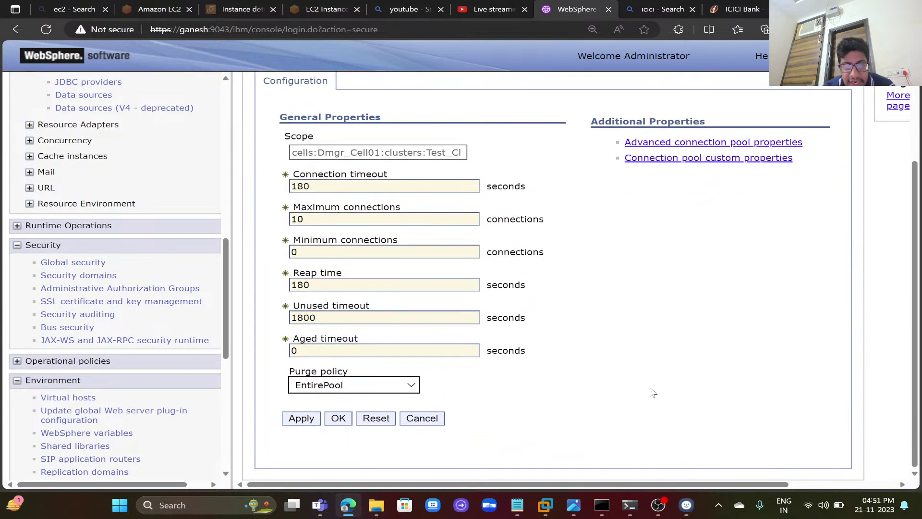
{"action": "left_click", "coordinate": [411, 385]}
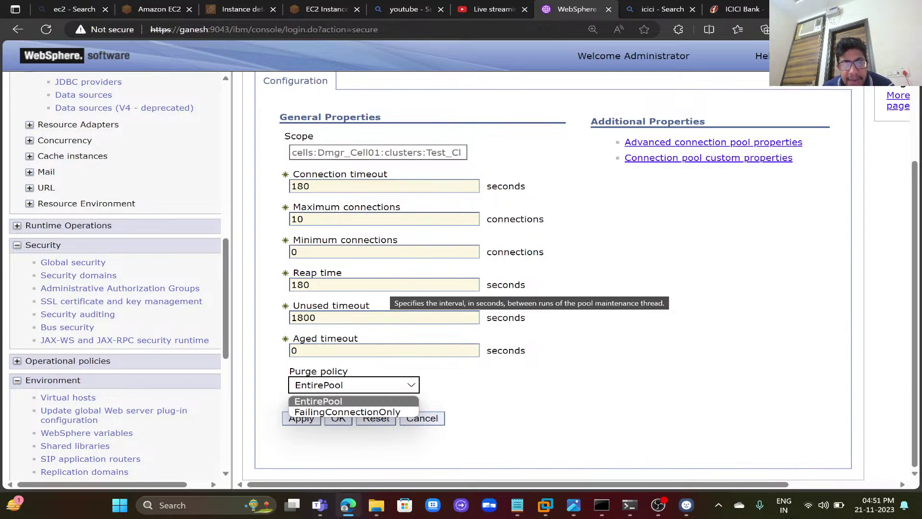
{"action": "left_click", "coordinate": [310, 285]}
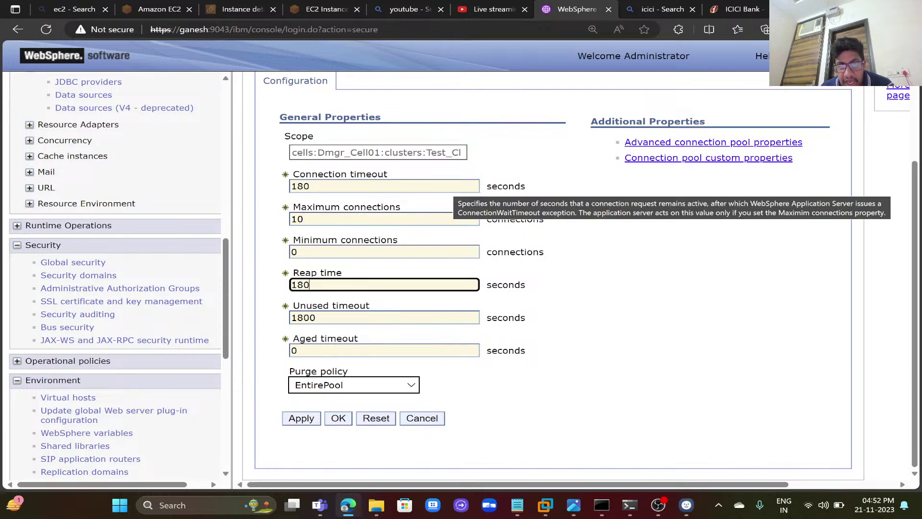
{"action": "left_click", "coordinate": [337, 186]}
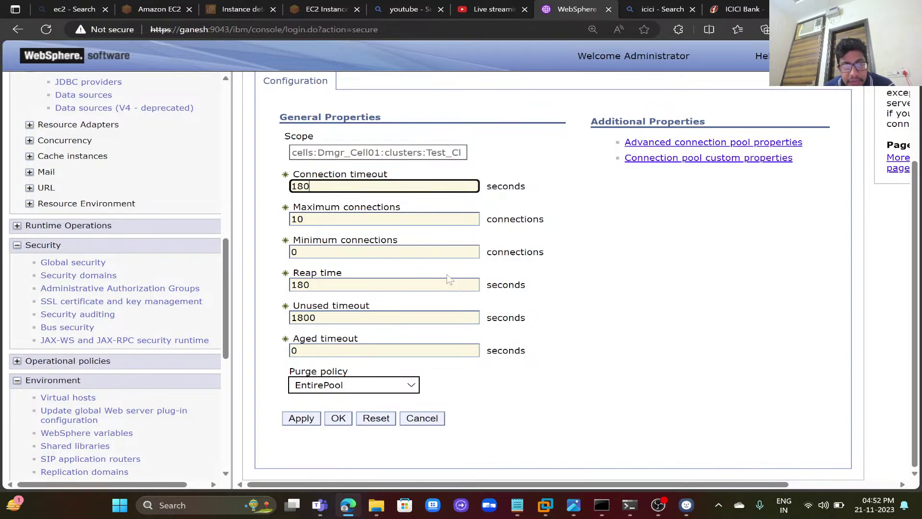
{"action": "left_click", "coordinate": [438, 422]}
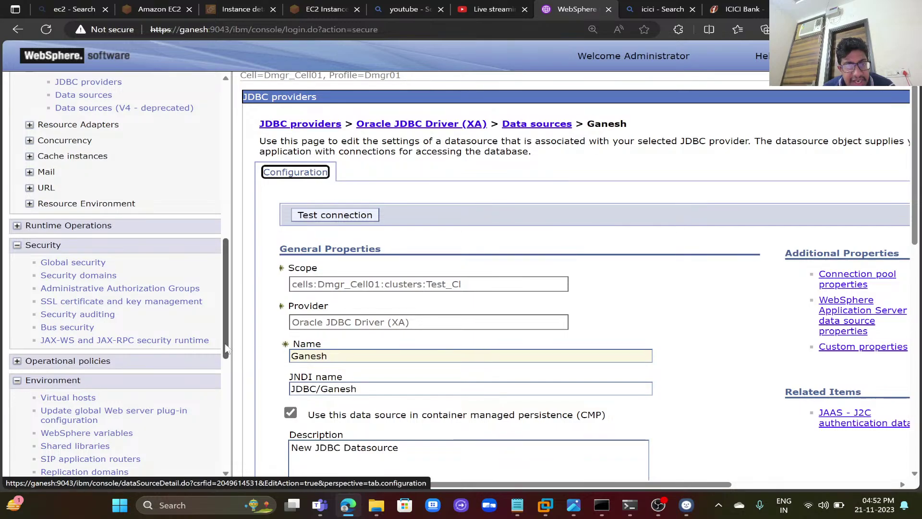
- Search Windows for 'sql' and launch SQL Server 2014 Management Studio
{"action": "left_click_drag", "start_coordinate": [226, 349], "coordinate": [240, 293]}
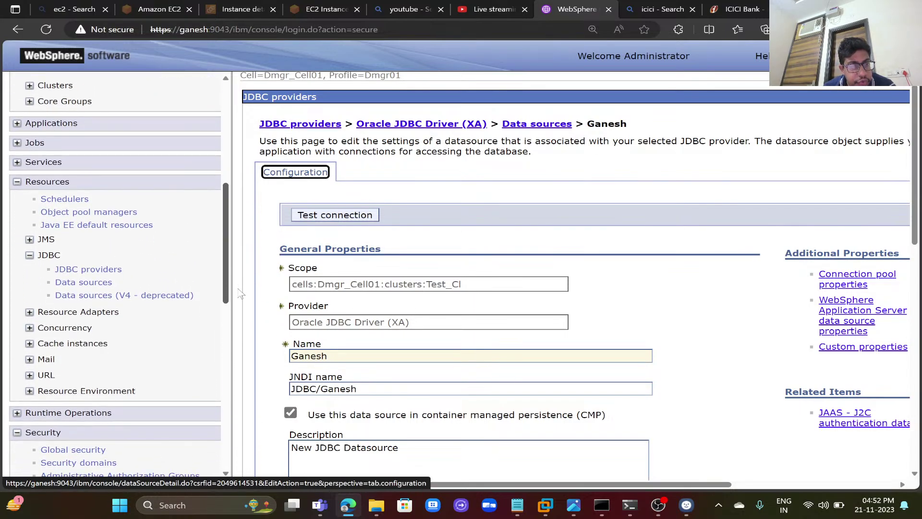
{"action": "left_click", "coordinate": [198, 500]}
{"action": "type", "text": "sql"}
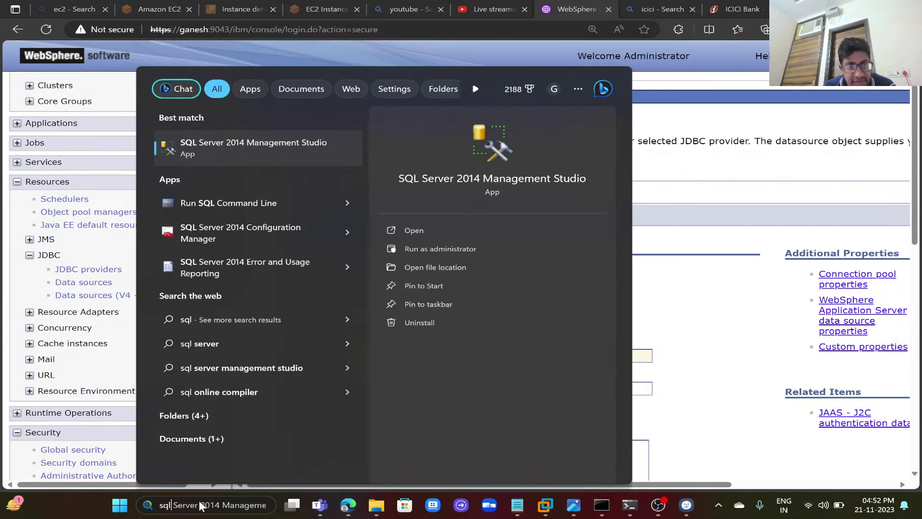
{"action": "left_click", "coordinate": [432, 232]}
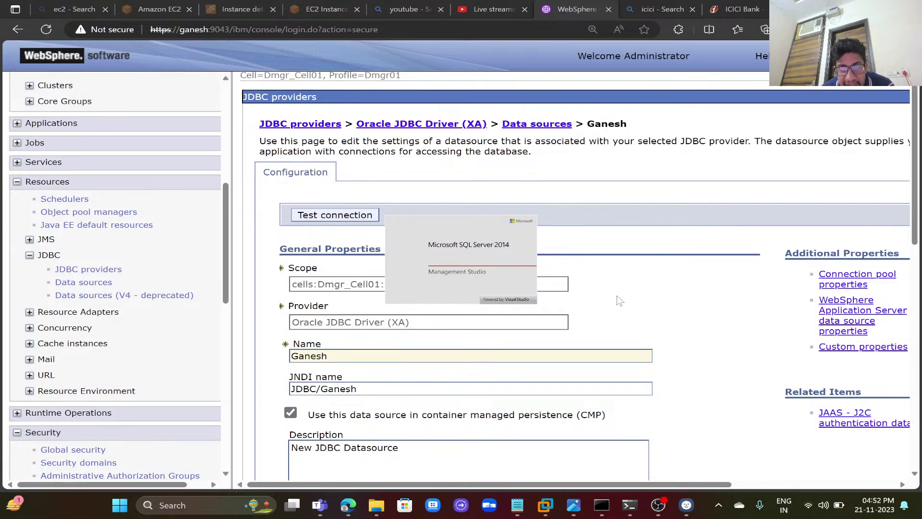
- Test the Ganesh data source connection, succeeding on all three nodes
{"action": "left_click", "coordinate": [630, 504]}
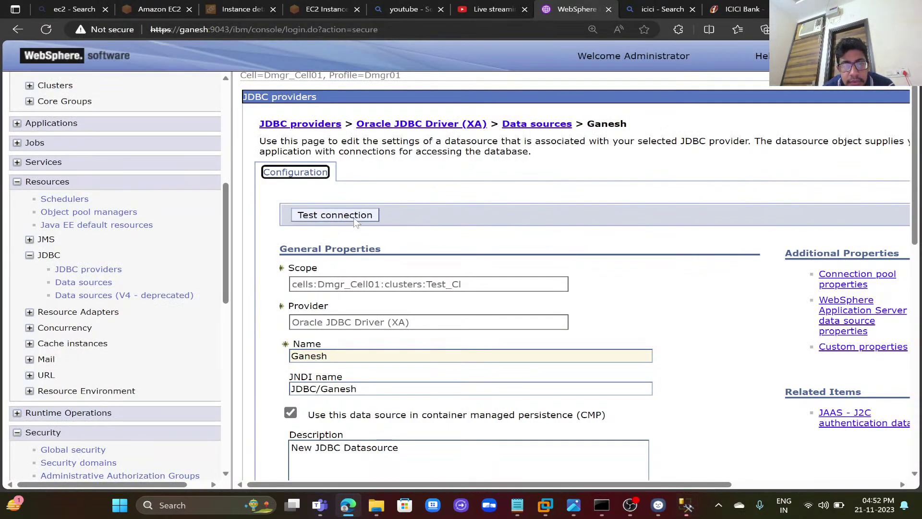
{"action": "left_click", "coordinate": [356, 220]}
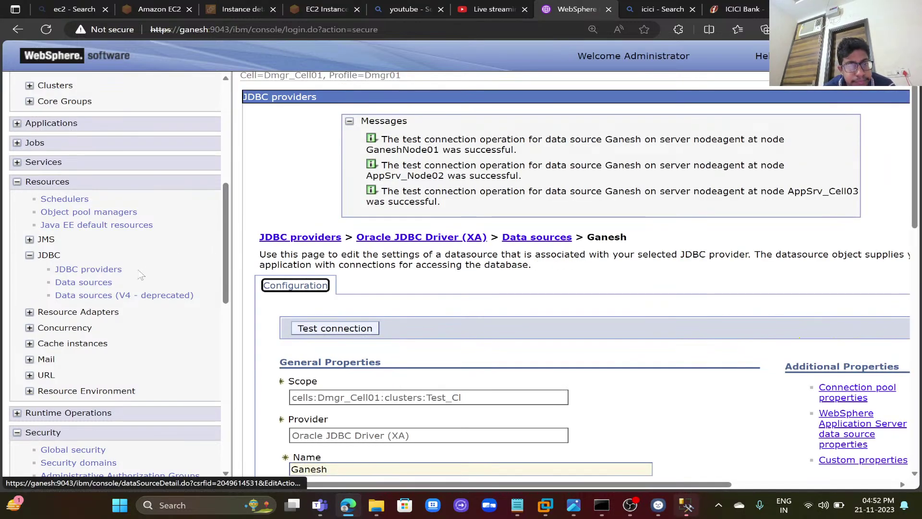
{"action": "left_click_drag", "start_coordinate": [226, 262], "coordinate": [235, 456]}
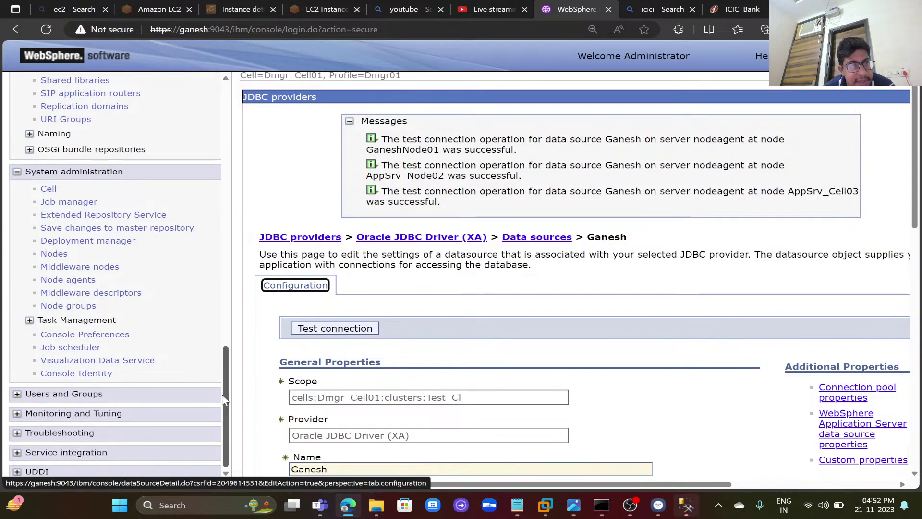
{"action": "left_click_drag", "start_coordinate": [223, 399], "coordinate": [242, 304]}
{"action": "scroll", "coordinate": [227, 357], "scroll_direction": "down", "scroll_amount": 3}
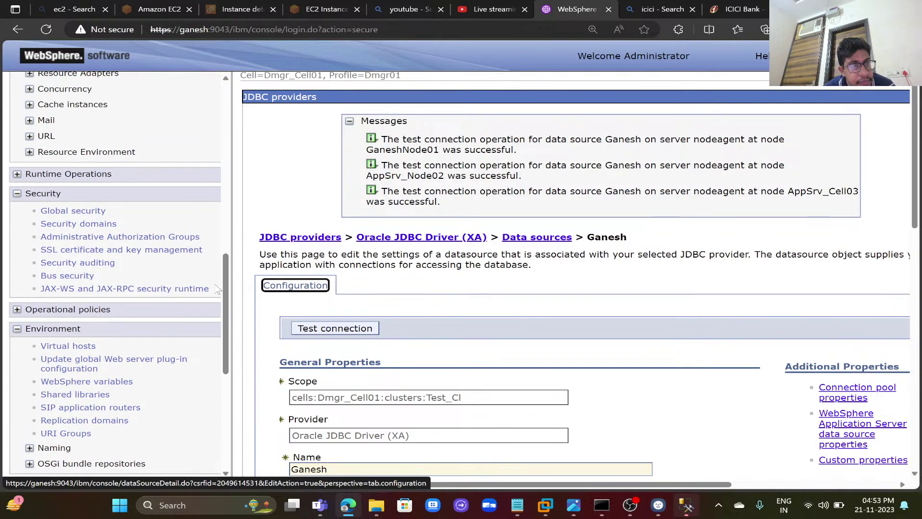
- Open Global security and expand the Java Authentication and Authorization Service options
{"action": "left_click", "coordinate": [95, 214]}
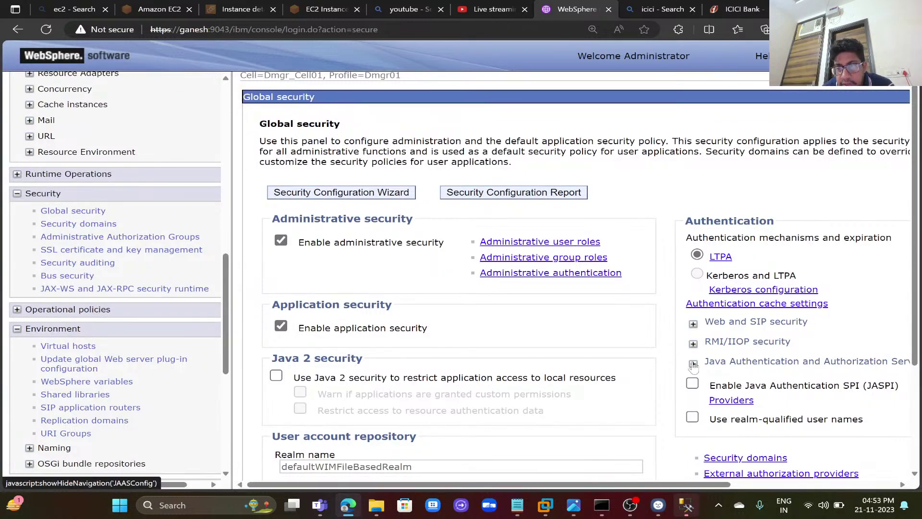
{"action": "left_click", "coordinate": [692, 344]}
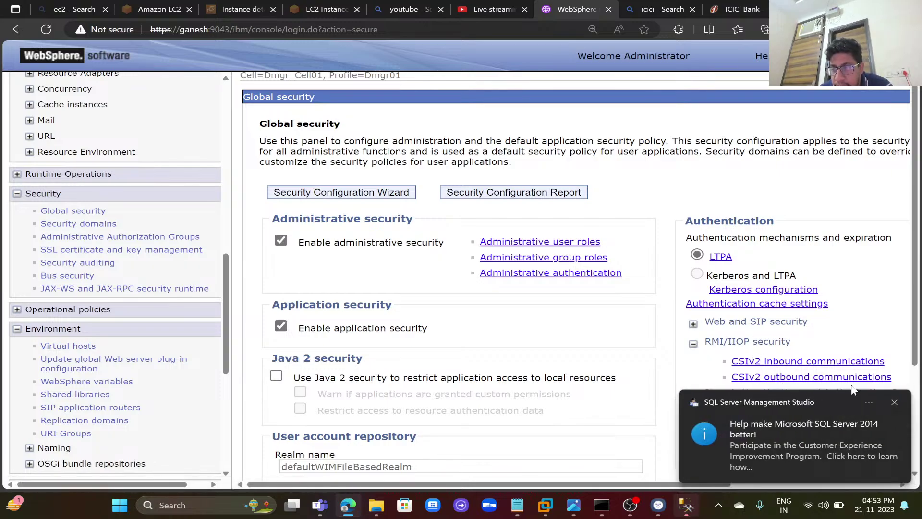
{"action": "left_click", "coordinate": [894, 402]}
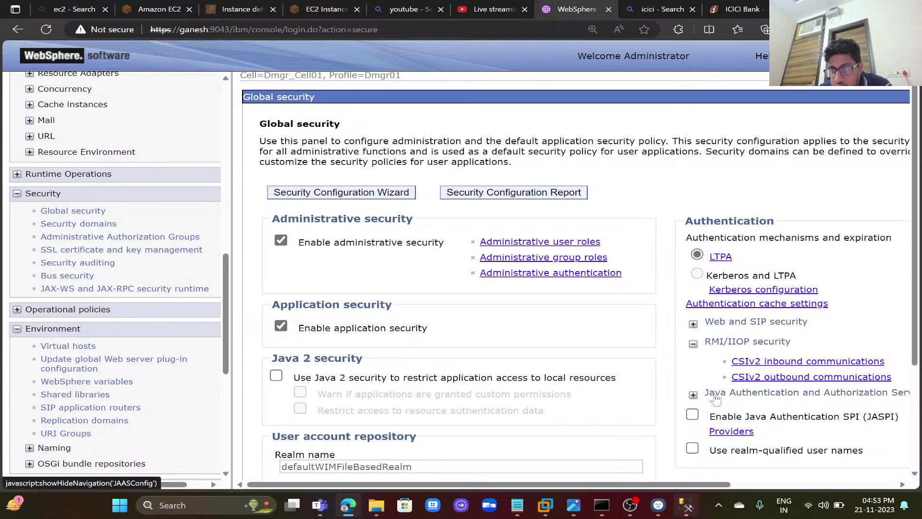
{"action": "mouse_move", "coordinate": [714, 258]}
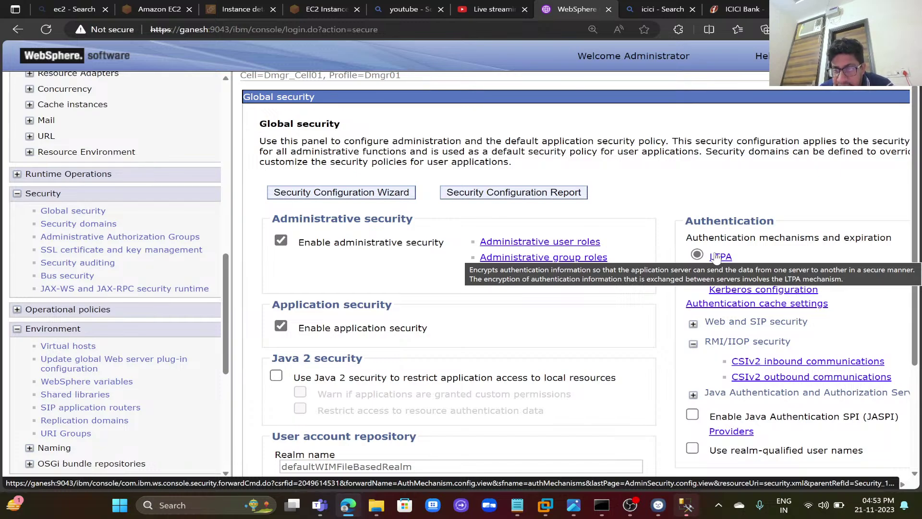
{"action": "left_click", "coordinate": [732, 399]}
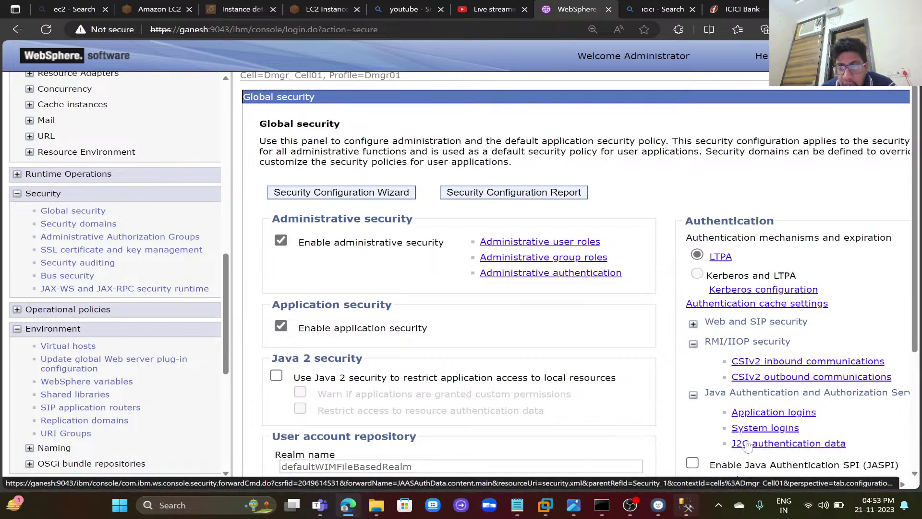
- Create a new J2C alias SQL_Class and fill in the database login's user ID and password
{"action": "left_click", "coordinate": [748, 444]}
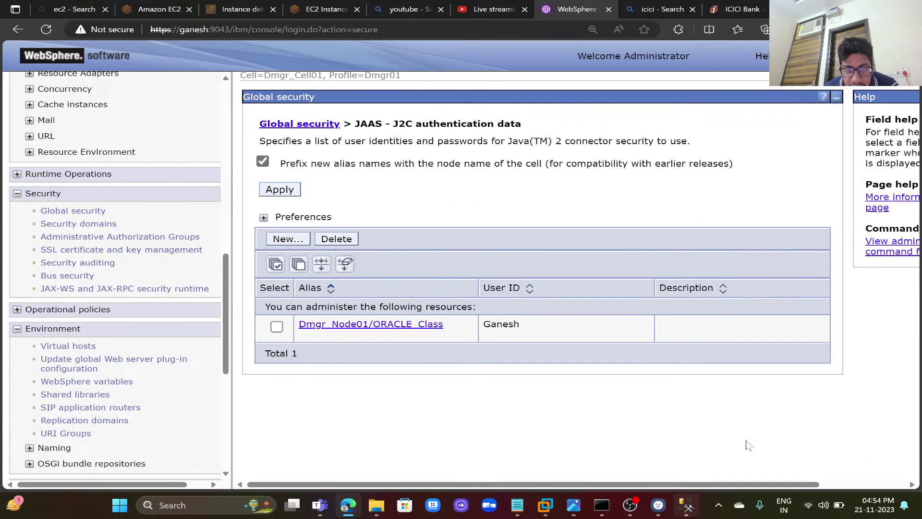
{"action": "left_click", "coordinate": [300, 240]}
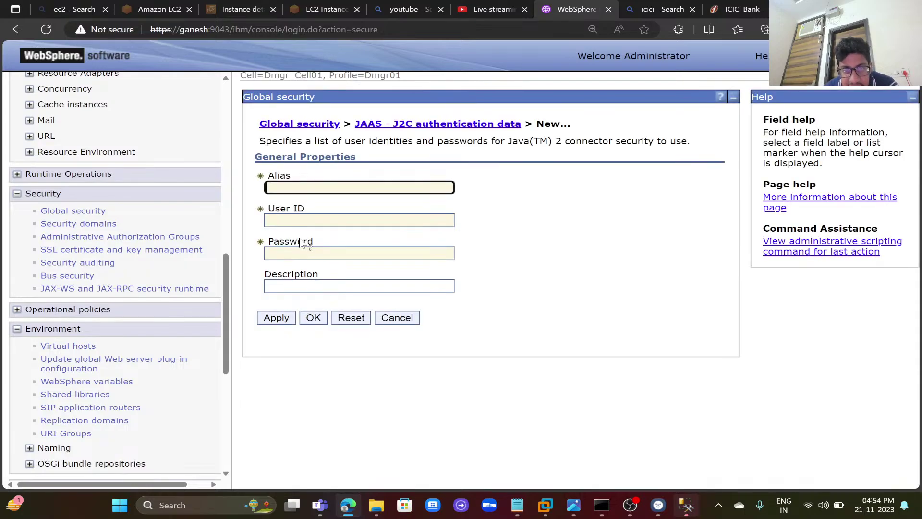
{"action": "left_click", "coordinate": [358, 187]}
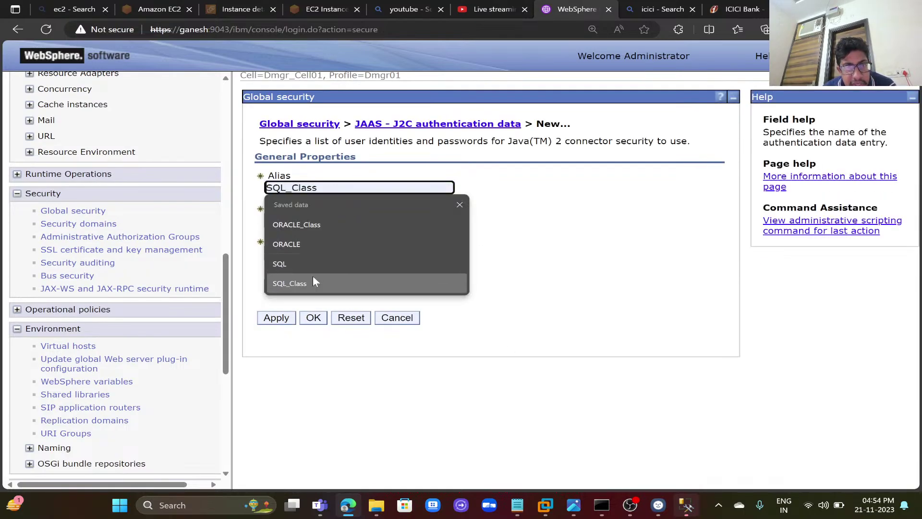
{"action": "left_click", "coordinate": [312, 278]}
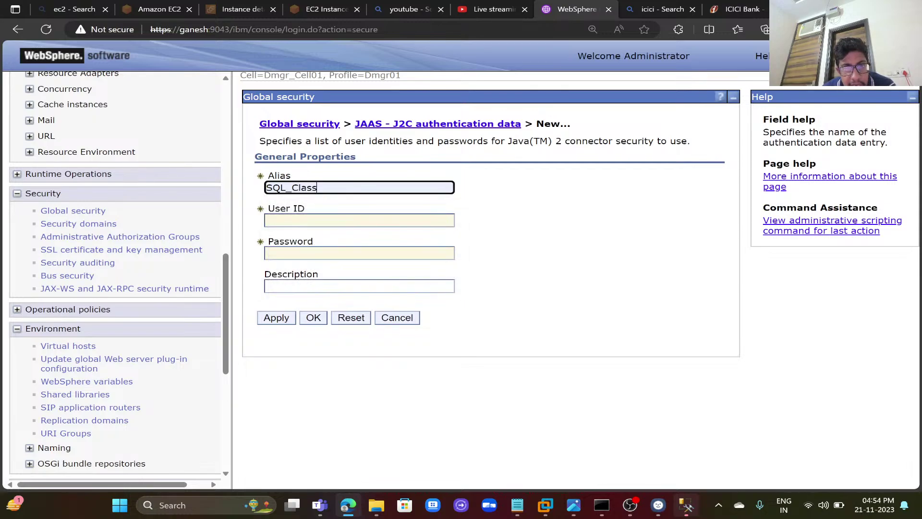
{"action": "key", "text": "Tab"}
{"action": "type", "text": "sa"}
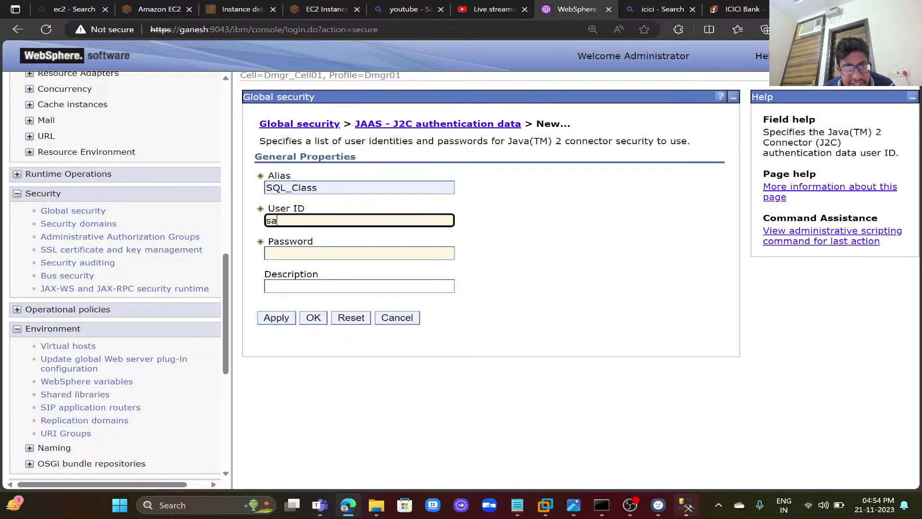
{"action": "key", "text": "Tab"}
{"action": "type", "text": "****"}
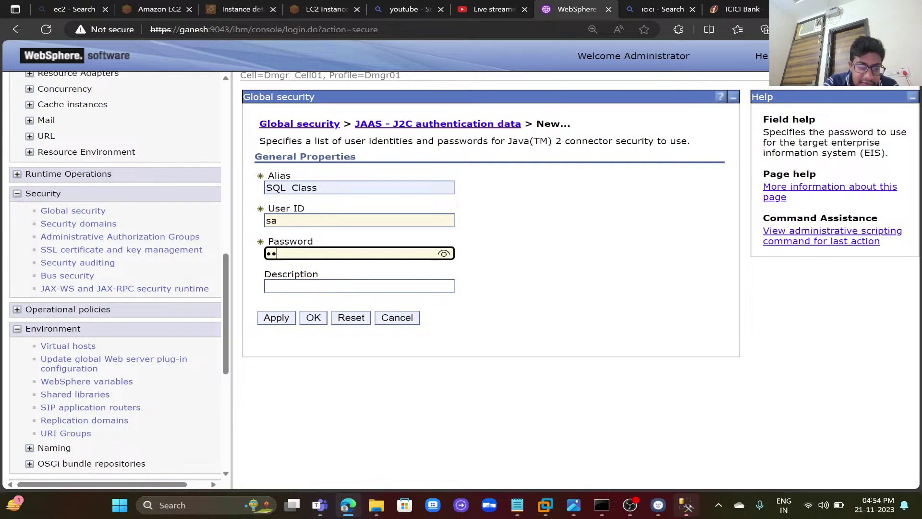
{"action": "type", "text": "****"}
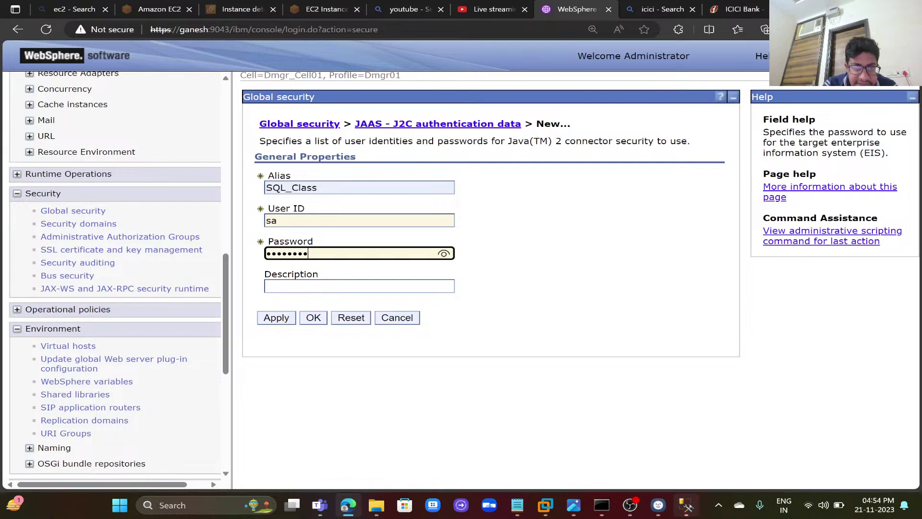
{"action": "left_click", "coordinate": [687, 505]}
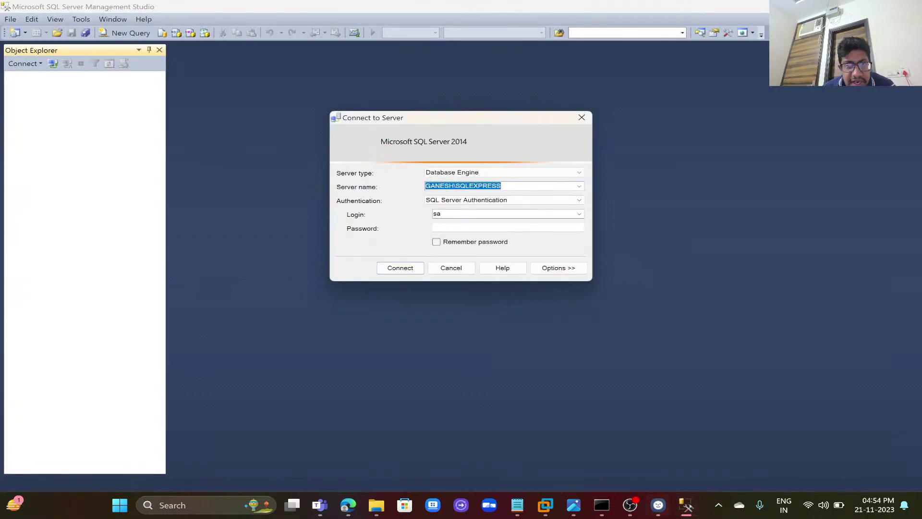
- Log in to the SQLEXPRESS server with the database login password
{"action": "left_click", "coordinate": [508, 228]}
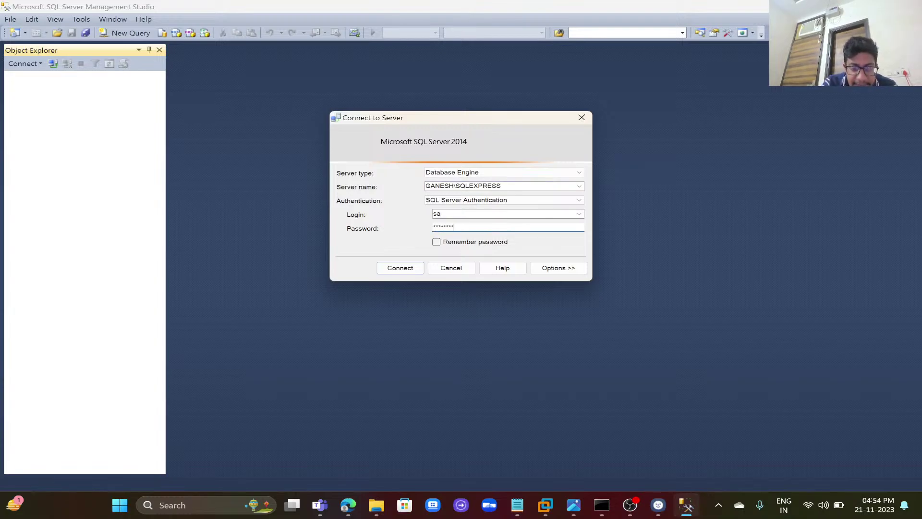
{"action": "type", "text": "********"}
{"action": "key", "text": "Return"}
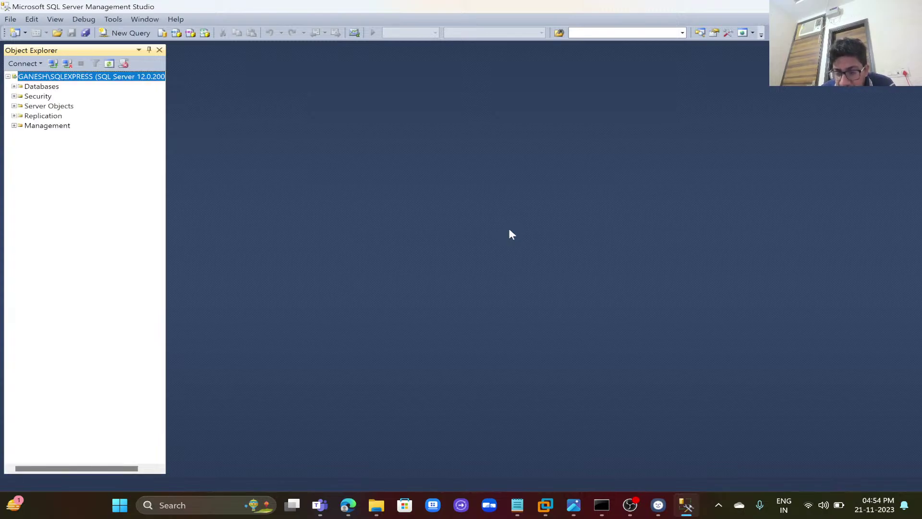
- Run 'use Ganesh' in a new query window
{"action": "left_click", "coordinate": [140, 34]}
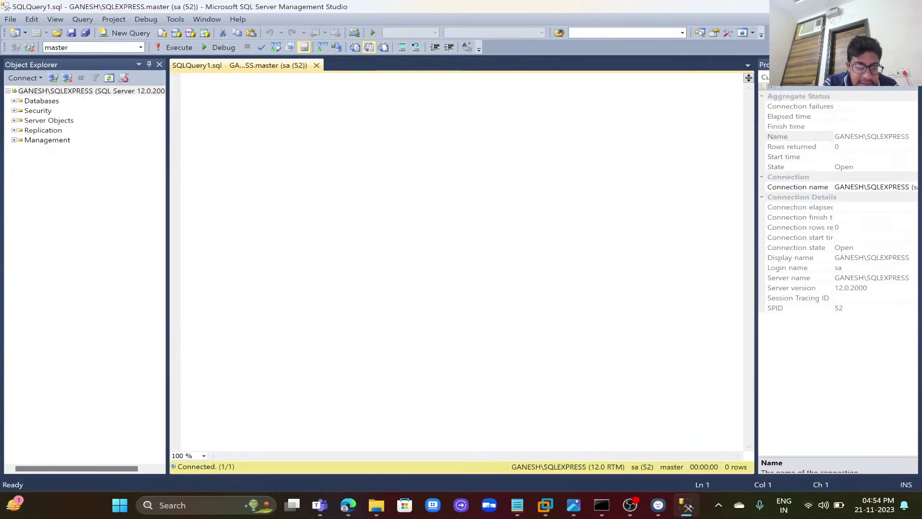
{"action": "type", "text": "use Gane"}
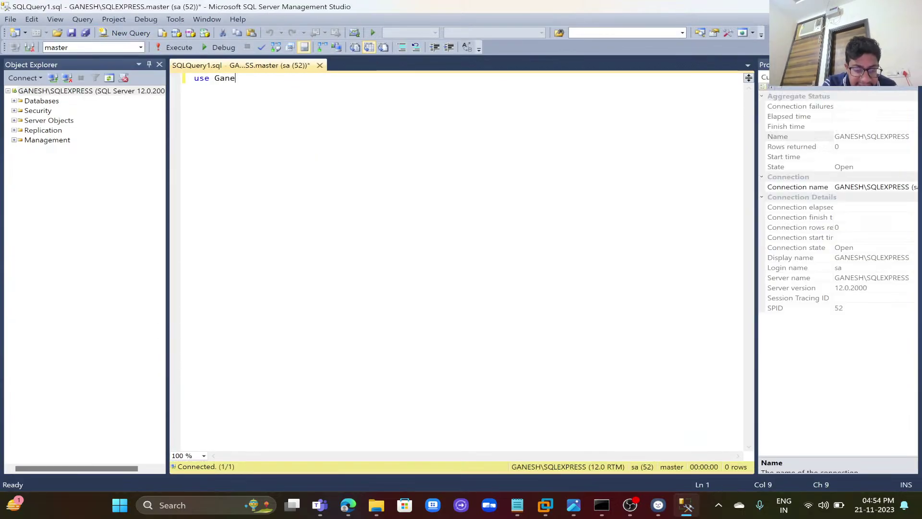
{"action": "type", "text": "sh"}
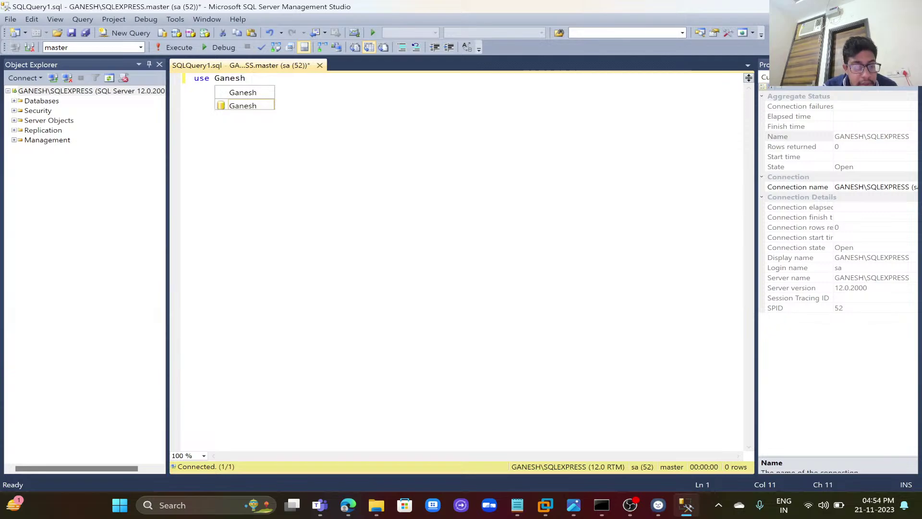
{"action": "left_click_drag", "start_coordinate": [246, 78], "coordinate": [196, 78]}
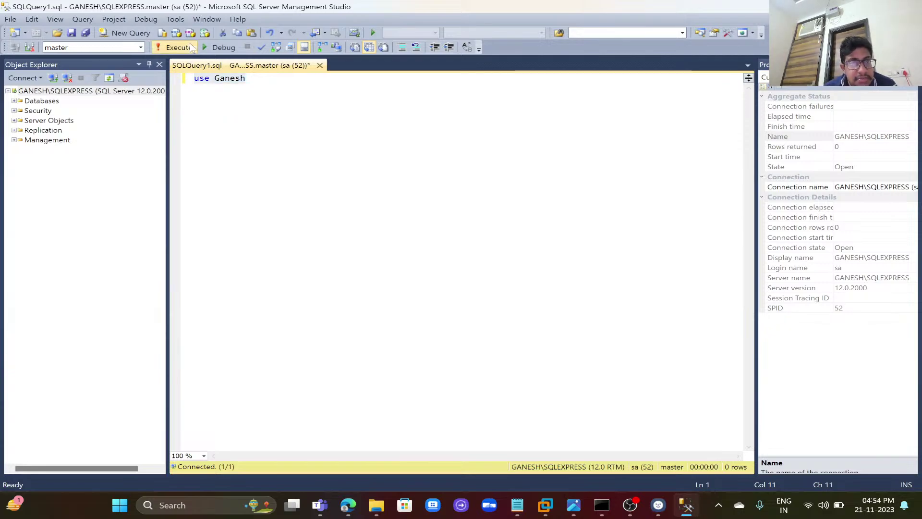
{"action": "left_click", "coordinate": [176, 47]}
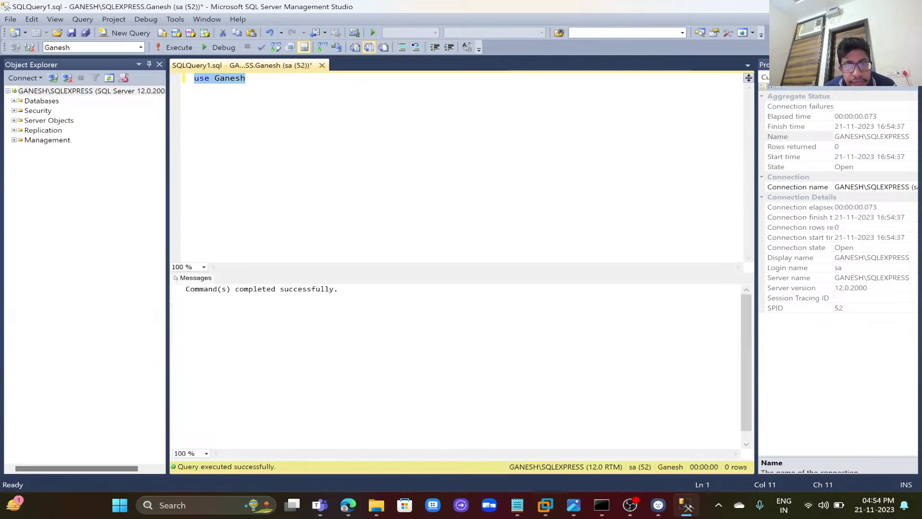
- Apply the SQL_Class alias and save it to the master configuration with node synchronization
{"action": "left_click", "coordinate": [349, 504]}
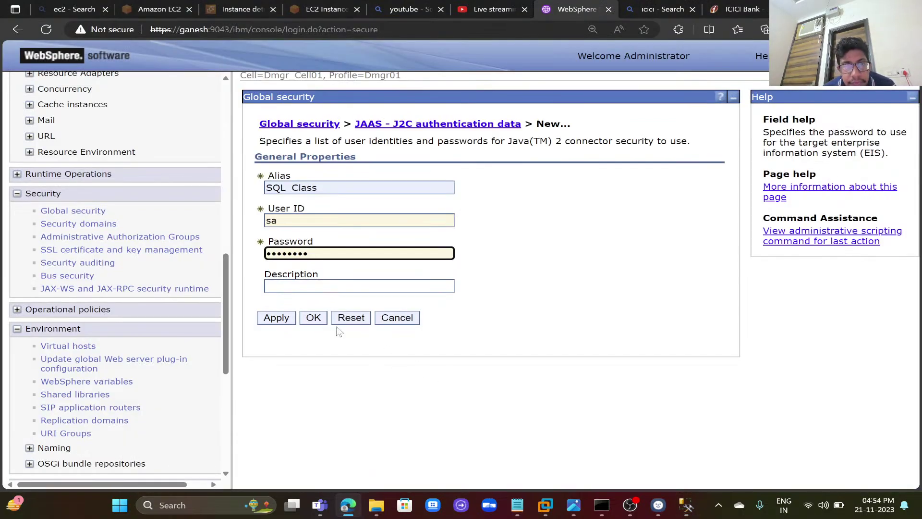
{"action": "left_click", "coordinate": [284, 321]}
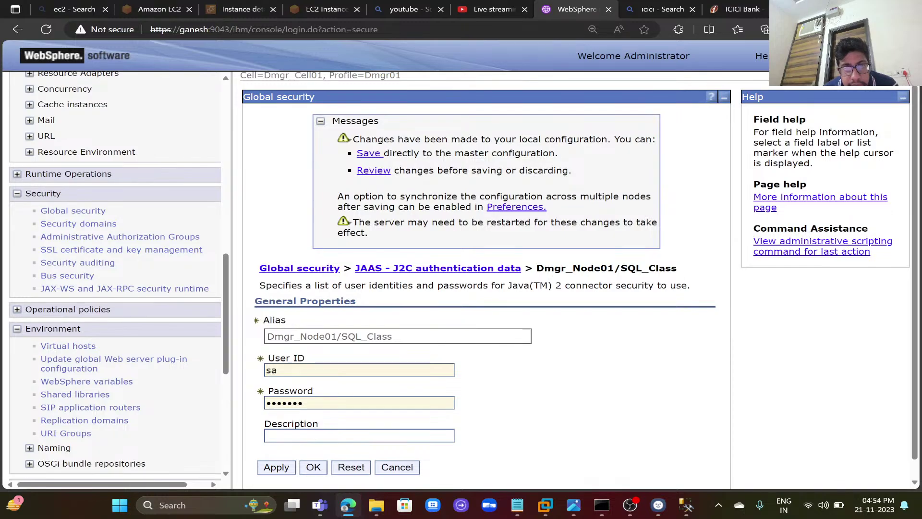
{"action": "left_click", "coordinate": [368, 154]}
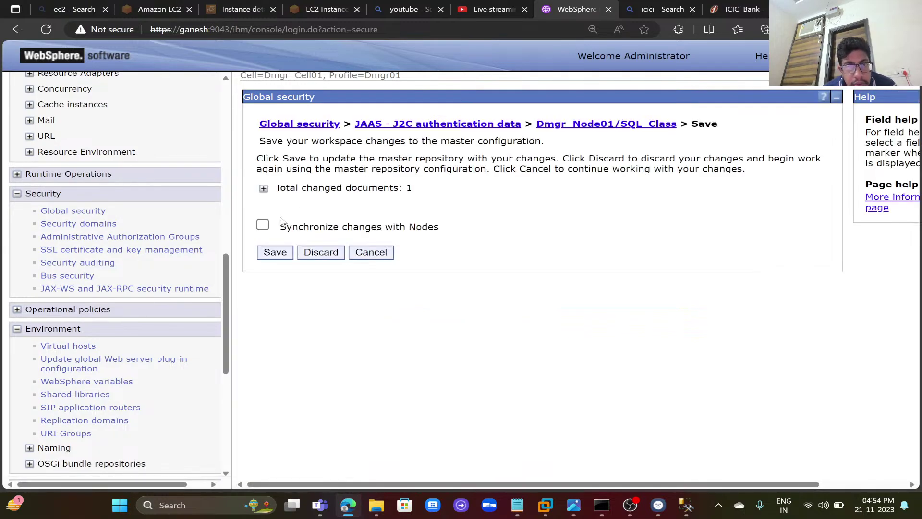
{"action": "left_click", "coordinate": [263, 224]}
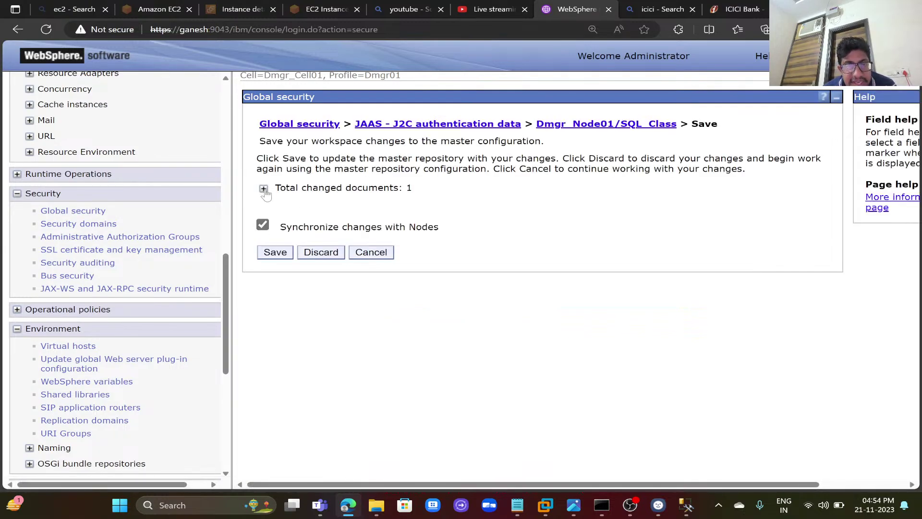
{"action": "left_click", "coordinate": [264, 189]}
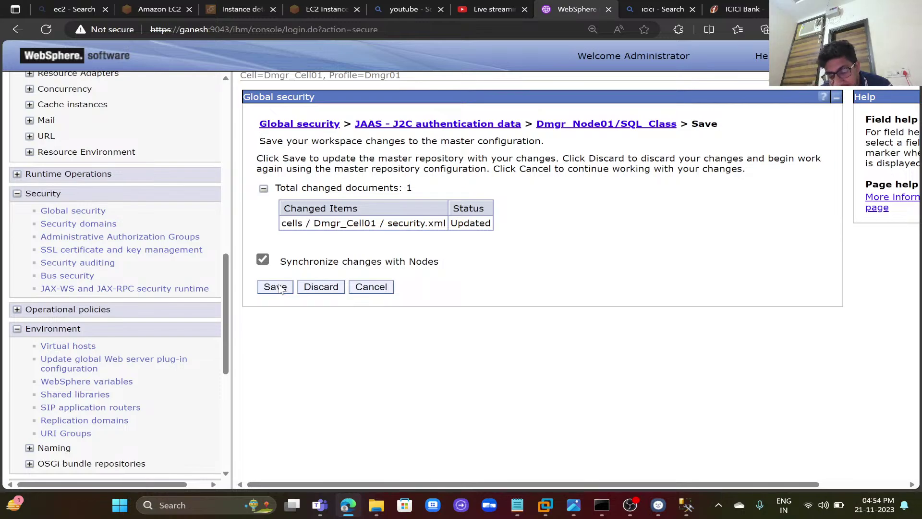
{"action": "left_click", "coordinate": [275, 287]}
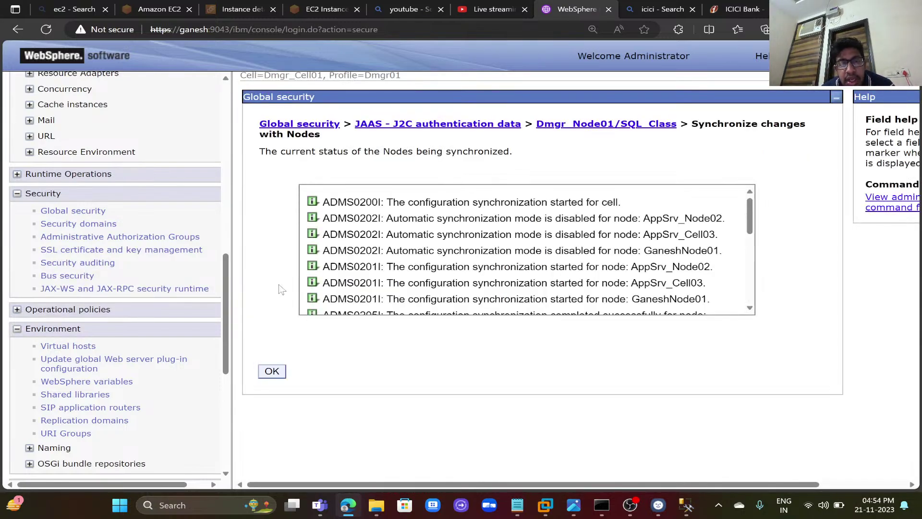
{"action": "left_click", "coordinate": [278, 375]}
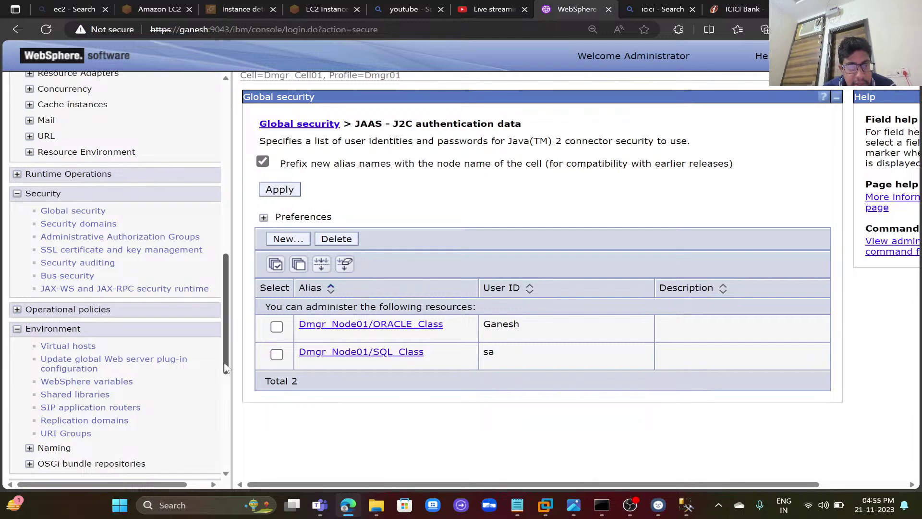
{"action": "left_click_drag", "start_coordinate": [226, 370], "coordinate": [214, 296]}
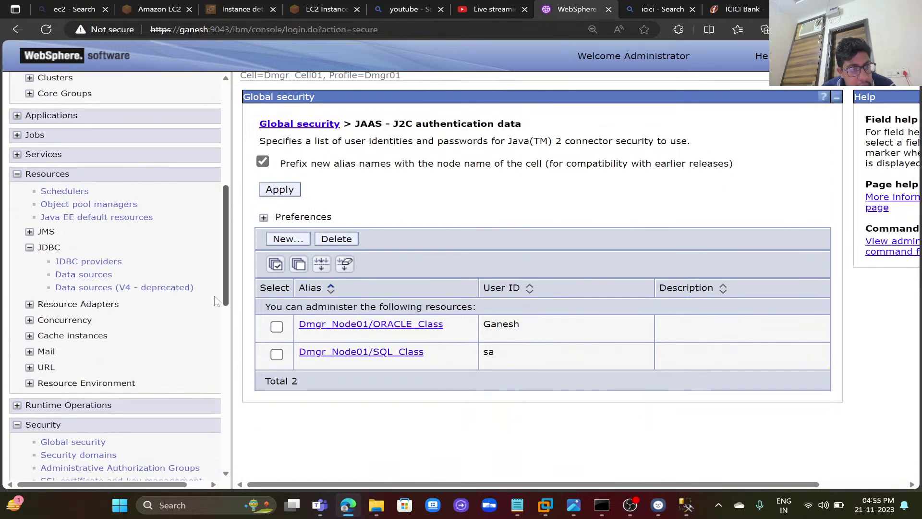
- Delete the Microsoft SQL Server JDBC Driver provider at the Dmgr_Cell01 cell scope
{"action": "left_click", "coordinate": [98, 262]}
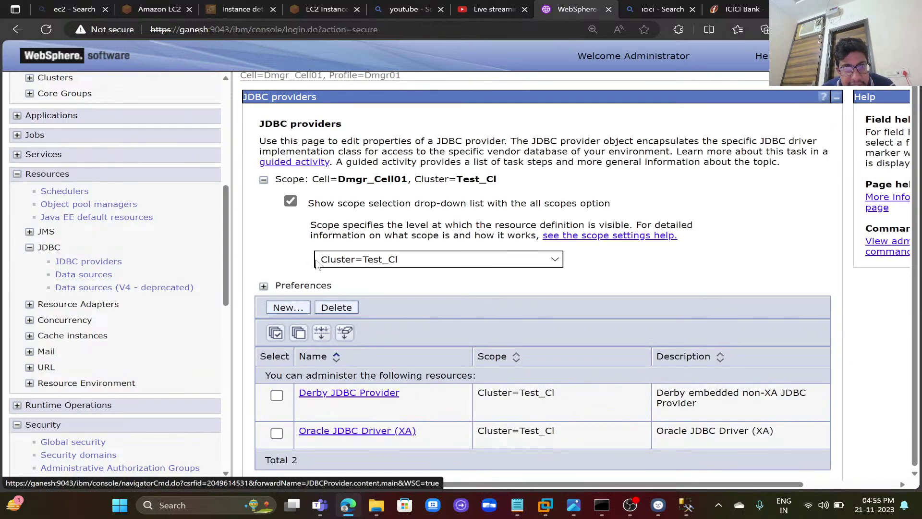
{"action": "left_click", "coordinate": [331, 264]}
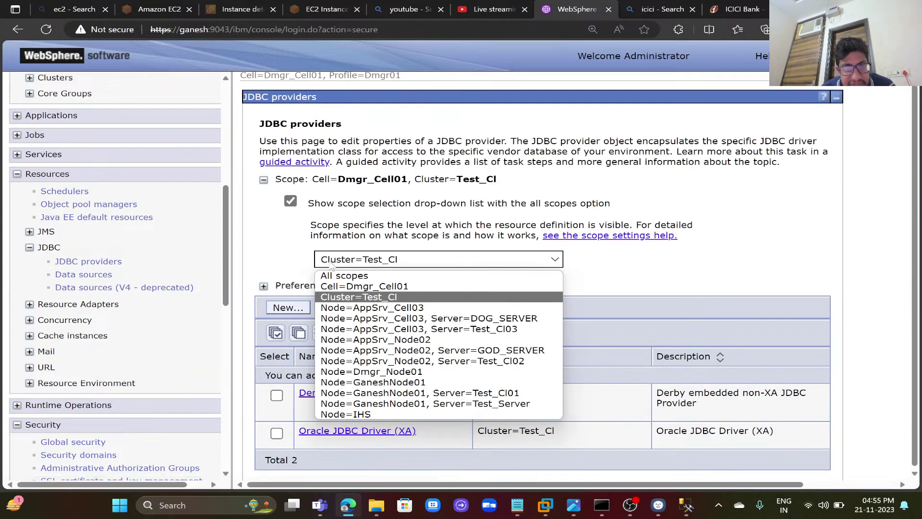
{"action": "left_click", "coordinate": [342, 287]}
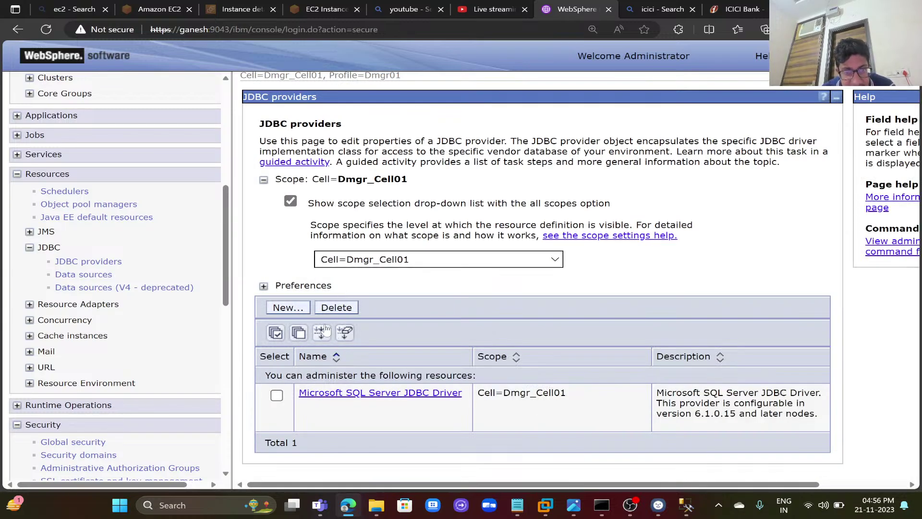
{"action": "left_click", "coordinate": [277, 395]}
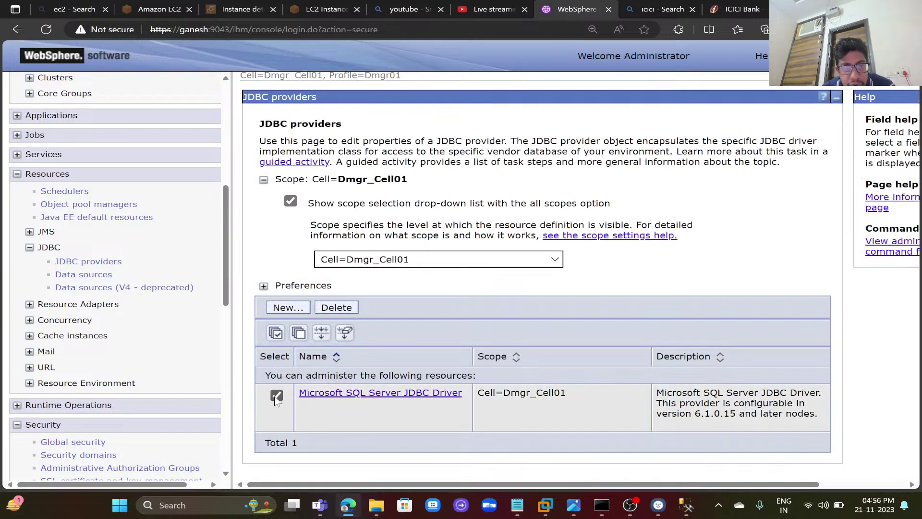
{"action": "left_click", "coordinate": [344, 311]}
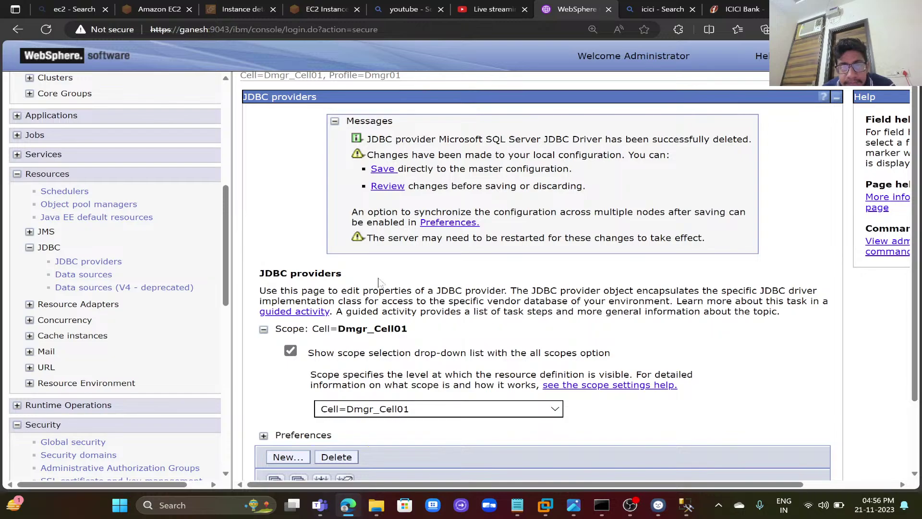
- Save the deletion to the master configuration with node synchronization, then begin a new JDBC provider
{"action": "left_click", "coordinate": [382, 187]}
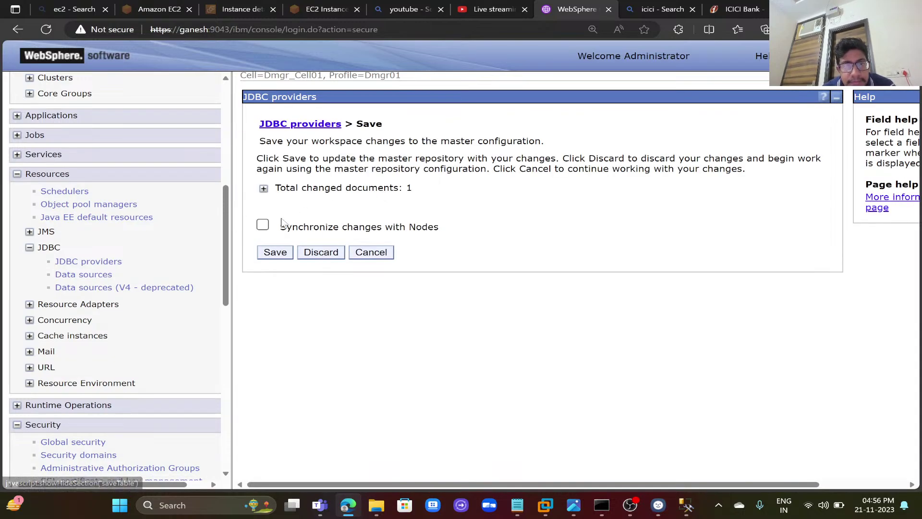
{"action": "left_click", "coordinate": [264, 225]}
{"action": "left_click", "coordinate": [264, 188]}
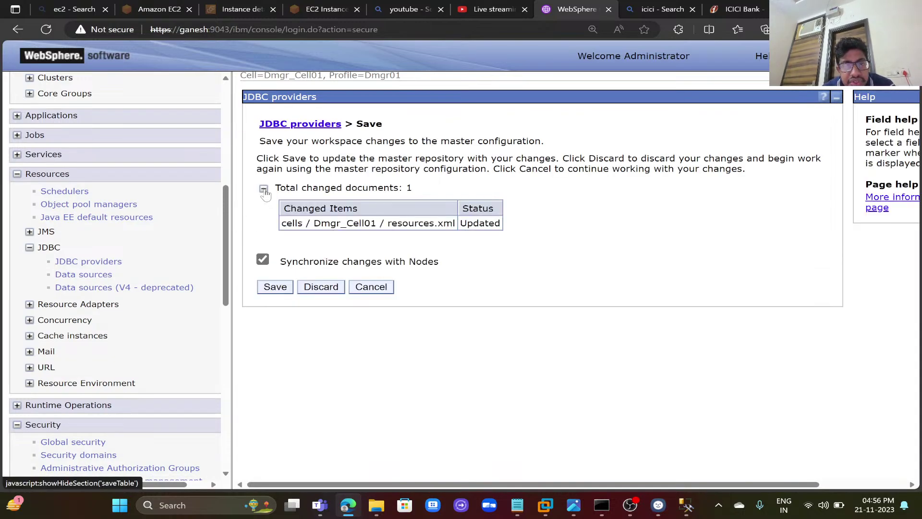
{"action": "left_click", "coordinate": [276, 288]}
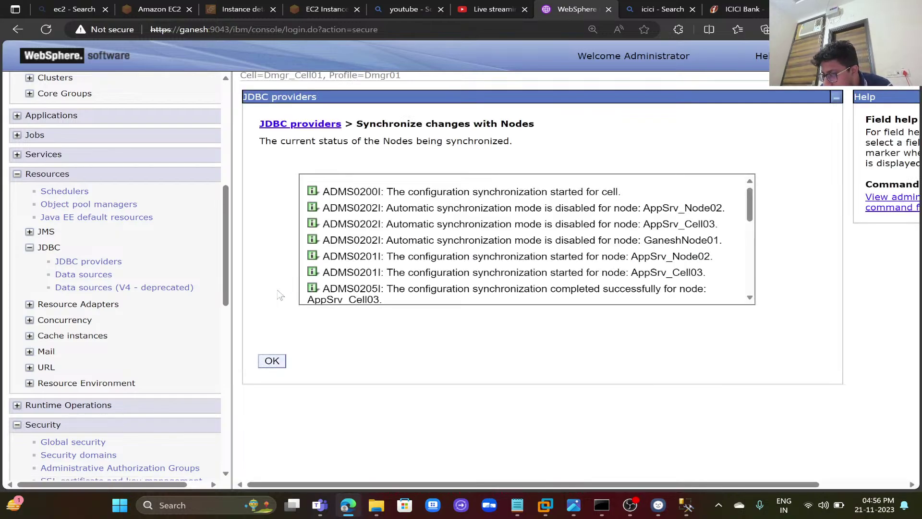
{"action": "left_click", "coordinate": [276, 363]}
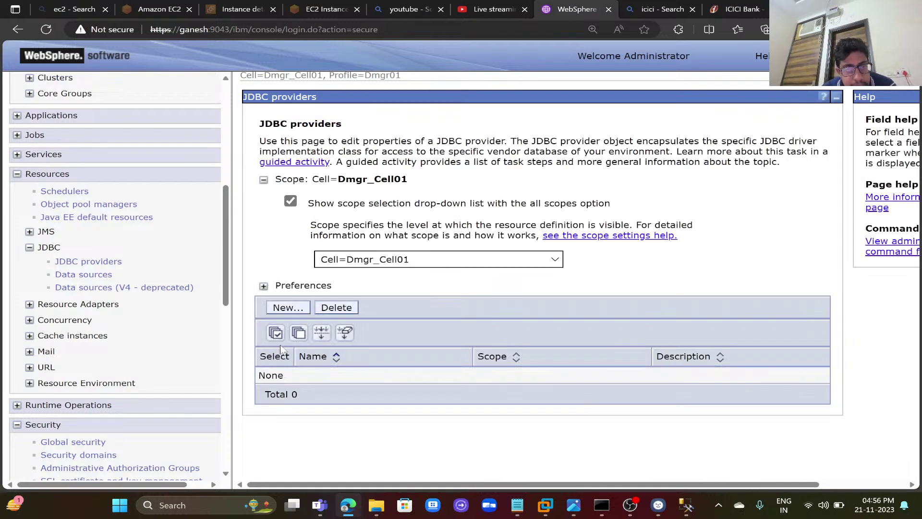
{"action": "left_click", "coordinate": [287, 308]}
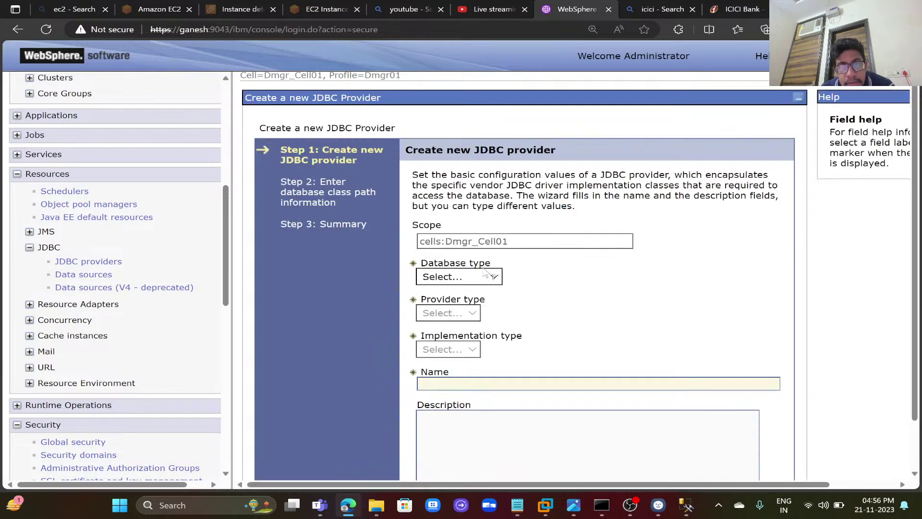
- Choose SQL Server, Microsoft SQL Server JDBC Driver, and connection pool data source as the provider types
{"action": "left_click", "coordinate": [480, 277]}
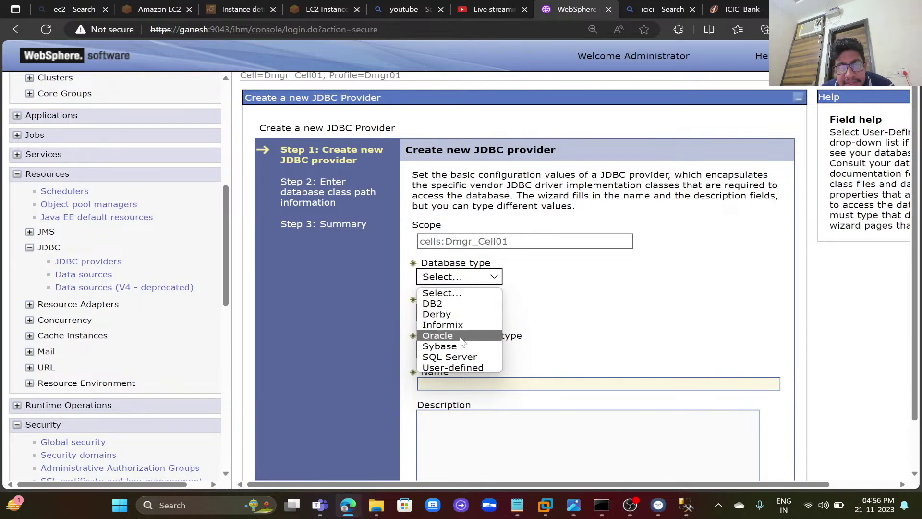
{"action": "left_click", "coordinate": [463, 358]}
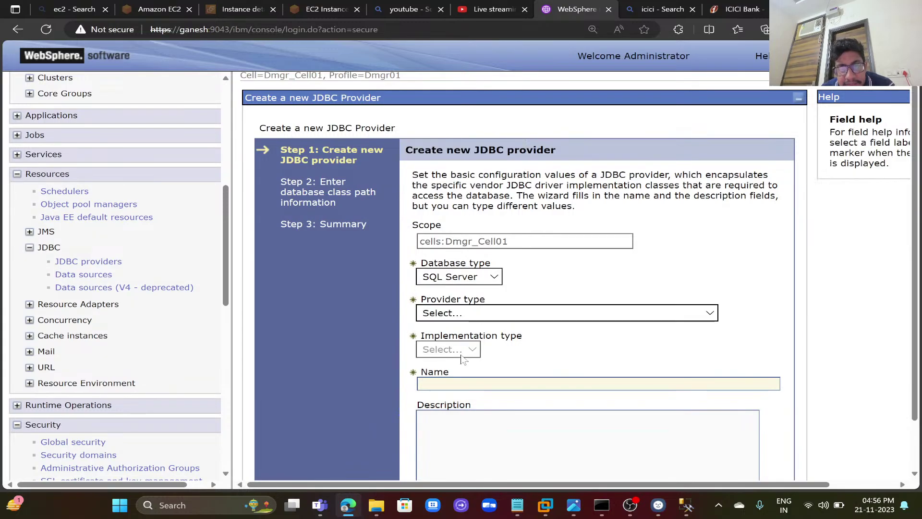
{"action": "left_click", "coordinate": [471, 314]}
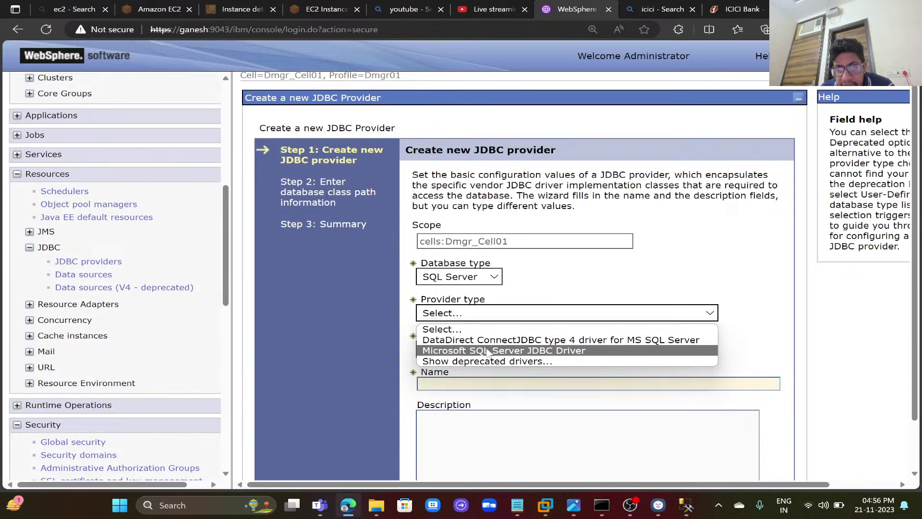
{"action": "left_click", "coordinate": [489, 352]}
{"action": "left_click", "coordinate": [504, 350]}
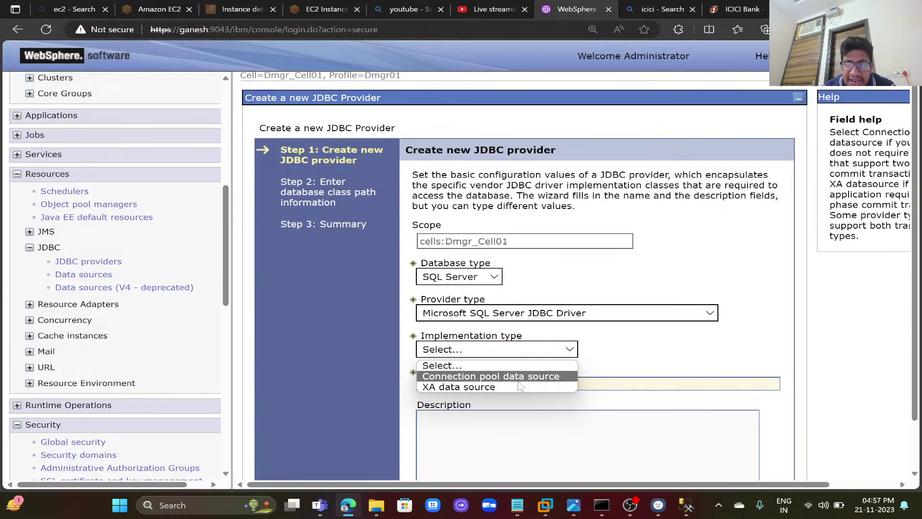
{"action": "left_click", "coordinate": [518, 381]}
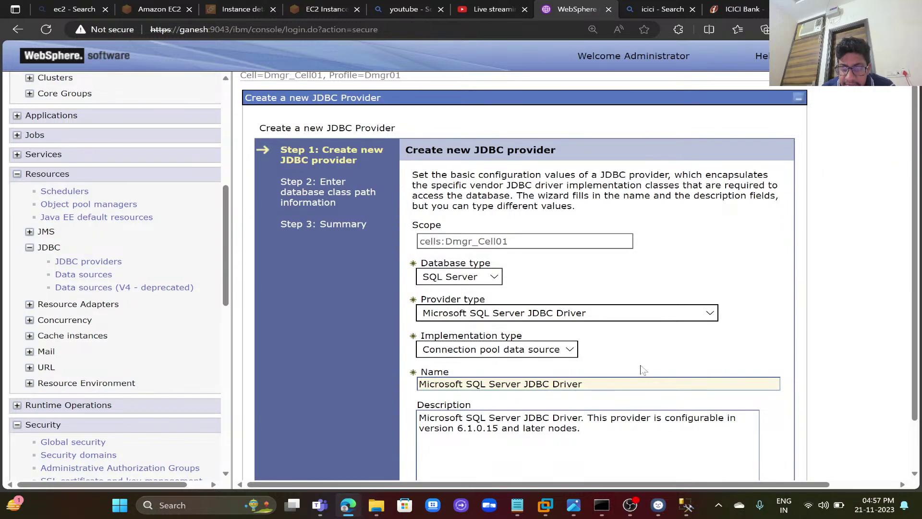
{"action": "scroll", "coordinate": [645, 370], "scroll_direction": "down", "scroll_amount": 1}
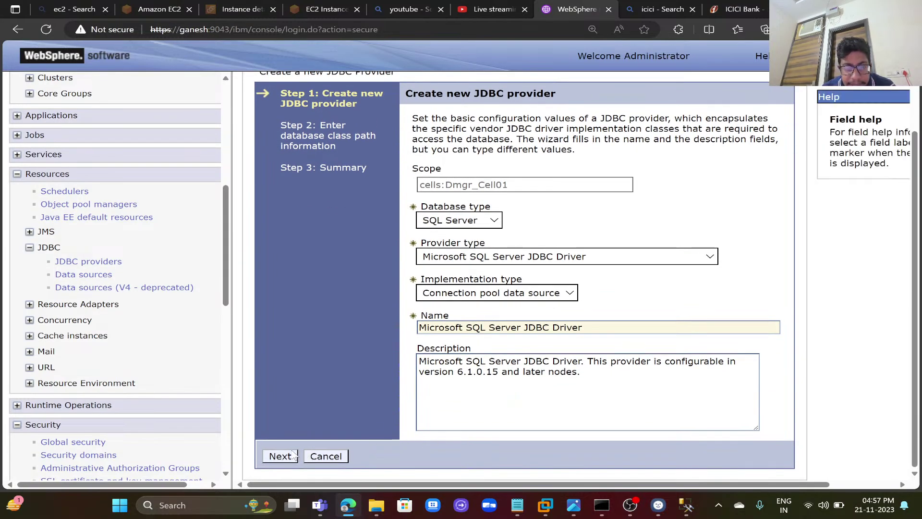
{"action": "left_click", "coordinate": [280, 456]}
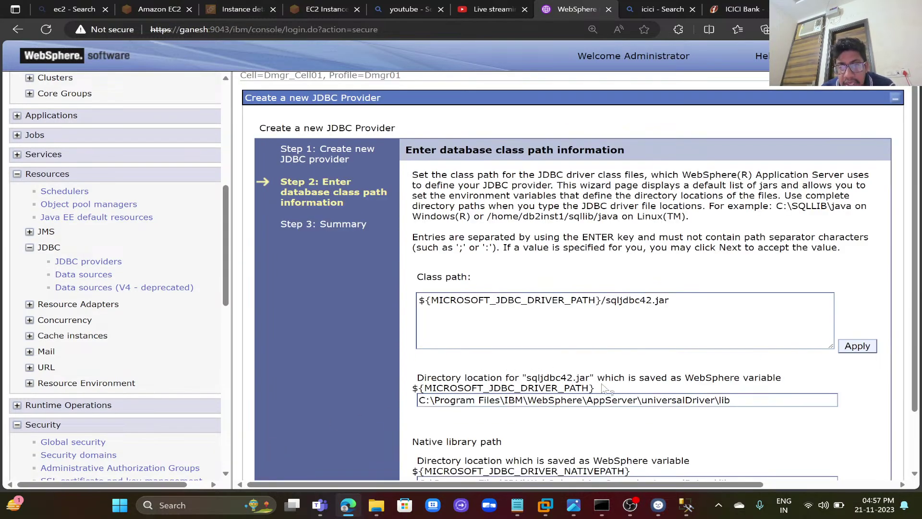
- Point the class path at sqljdbc42.jar in universalDriver\lib and reach the Step 3 Summary
{"action": "scroll", "coordinate": [642, 435], "scroll_direction": "down", "scroll_amount": 2}
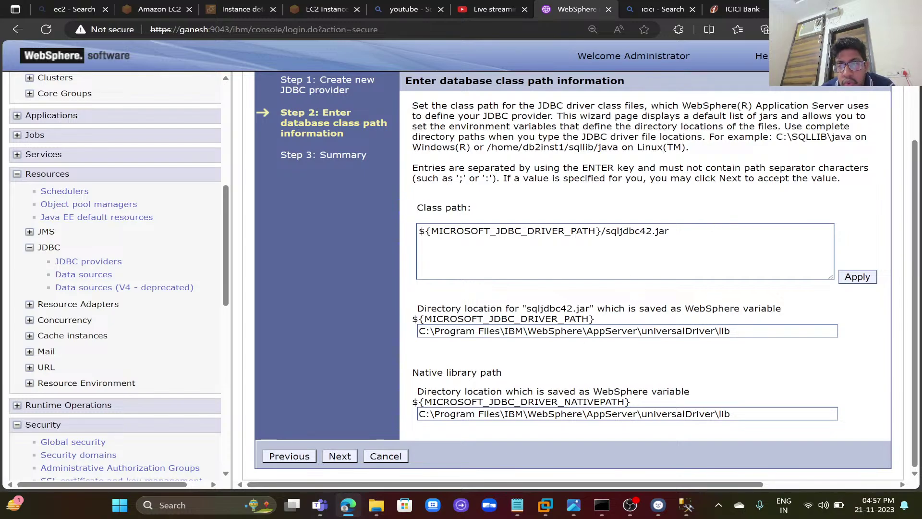
{"action": "left_click", "coordinate": [627, 331]}
{"action": "key", "text": "ctrl+a"}
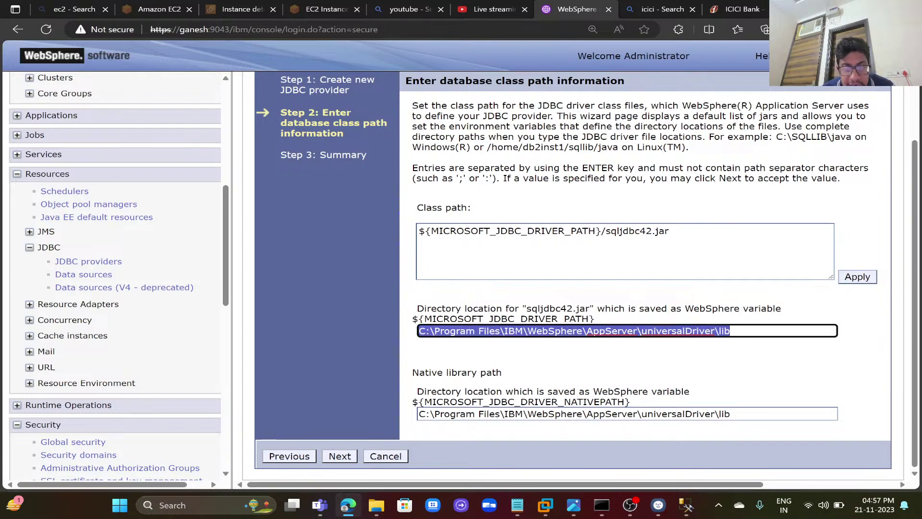
{"action": "left_click", "coordinate": [374, 507]}
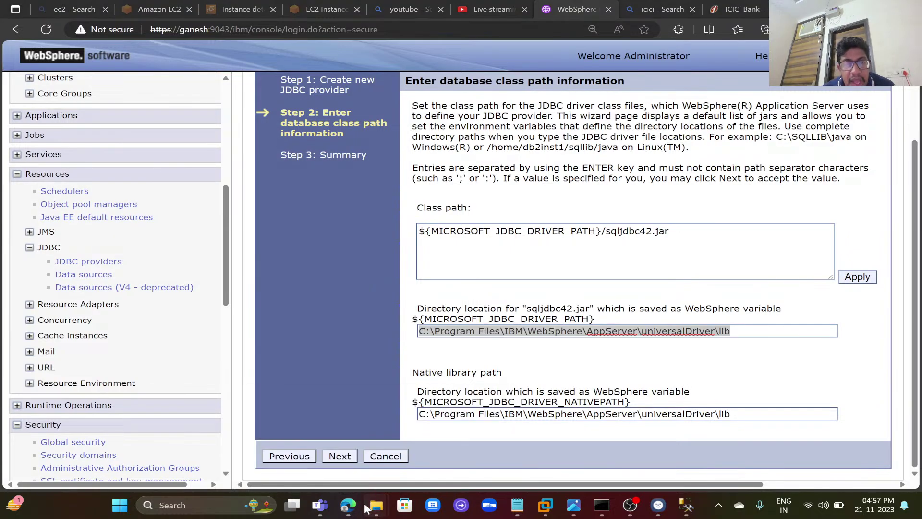
{"action": "left_click", "coordinate": [419, 451]}
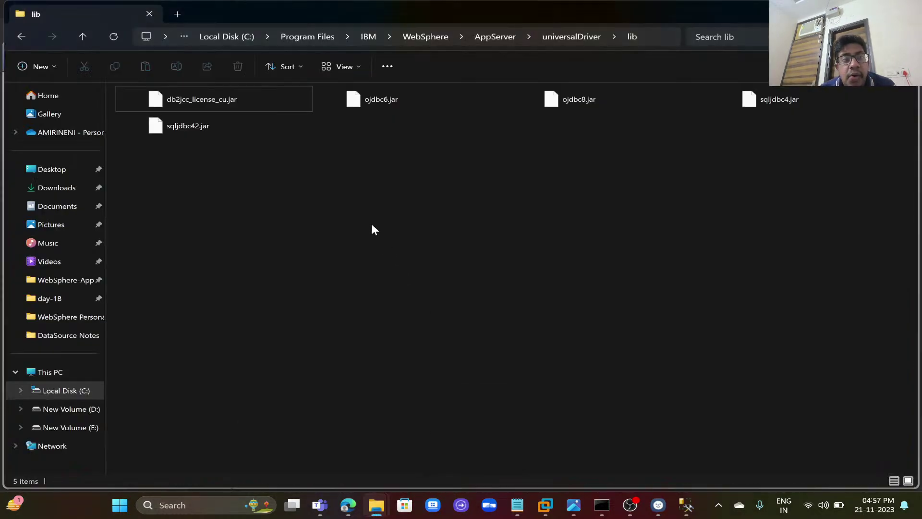
{"action": "left_click", "coordinate": [243, 122]}
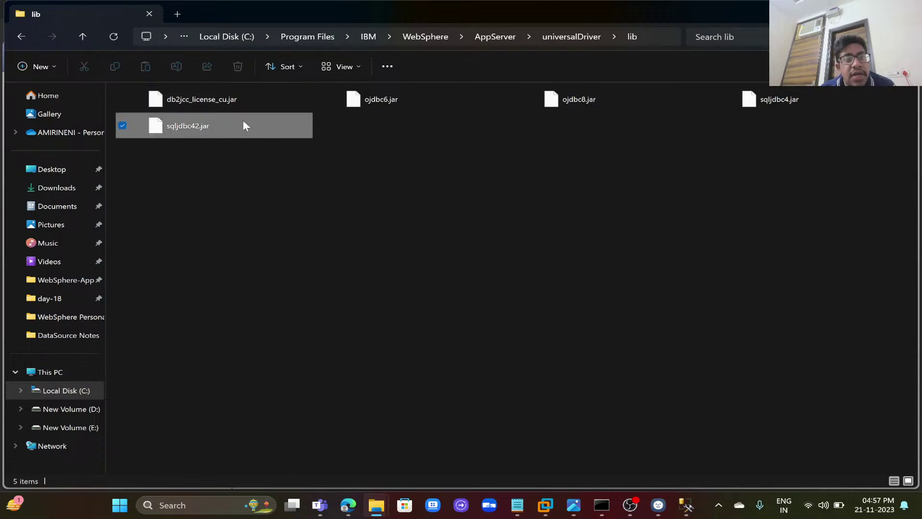
{"action": "left_click", "coordinate": [351, 506]}
{"action": "left_click", "coordinate": [340, 456]}
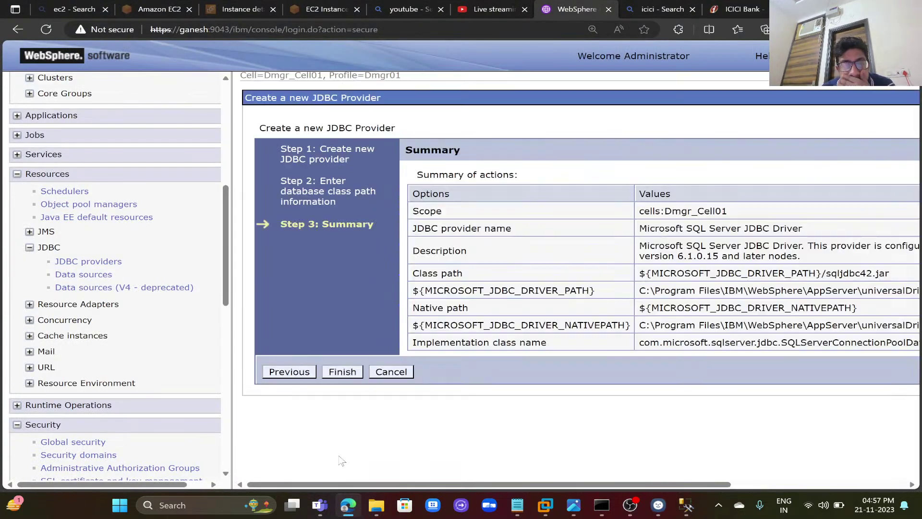
- Finish the Microsoft SQL Server JDBC Driver provider and save it with Synchronize changes with Nodes checked
{"action": "left_click", "coordinate": [352, 374]}
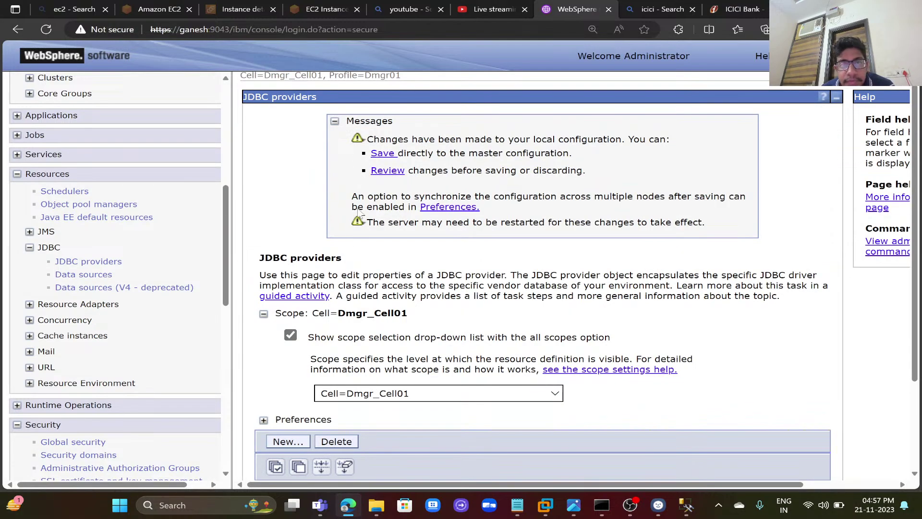
{"action": "left_click", "coordinate": [387, 171]}
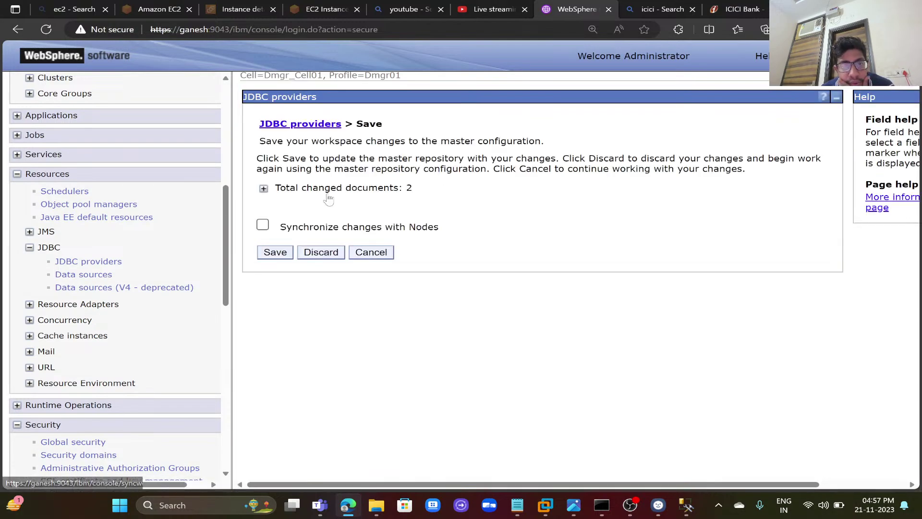
{"action": "left_click", "coordinate": [266, 188]}
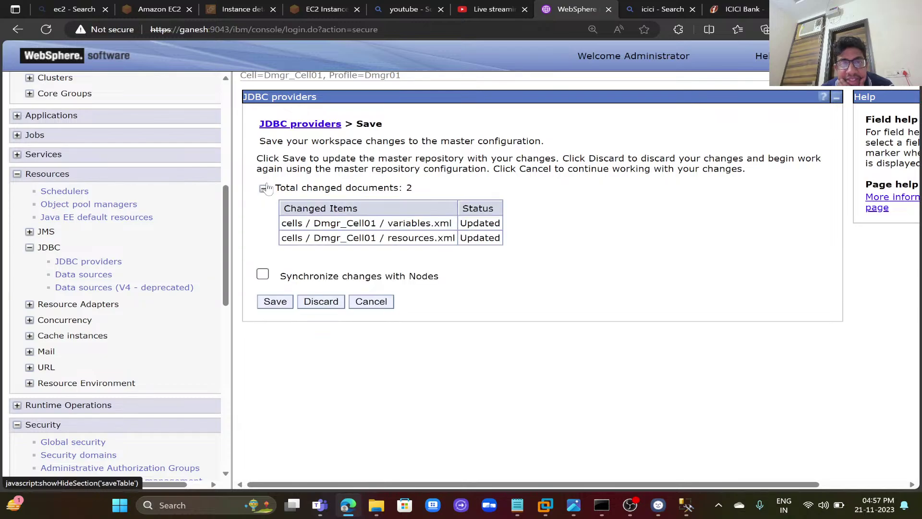
{"action": "left_click", "coordinate": [263, 276]}
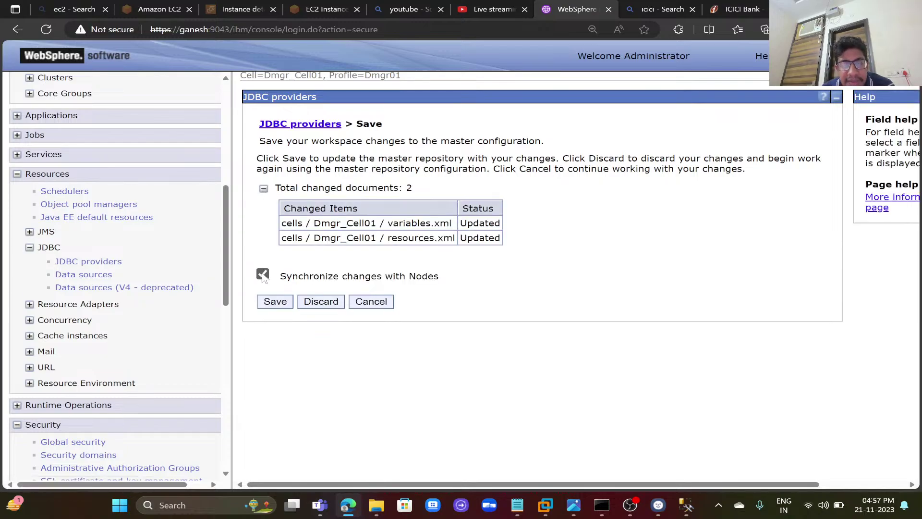
{"action": "left_click", "coordinate": [275, 302]}
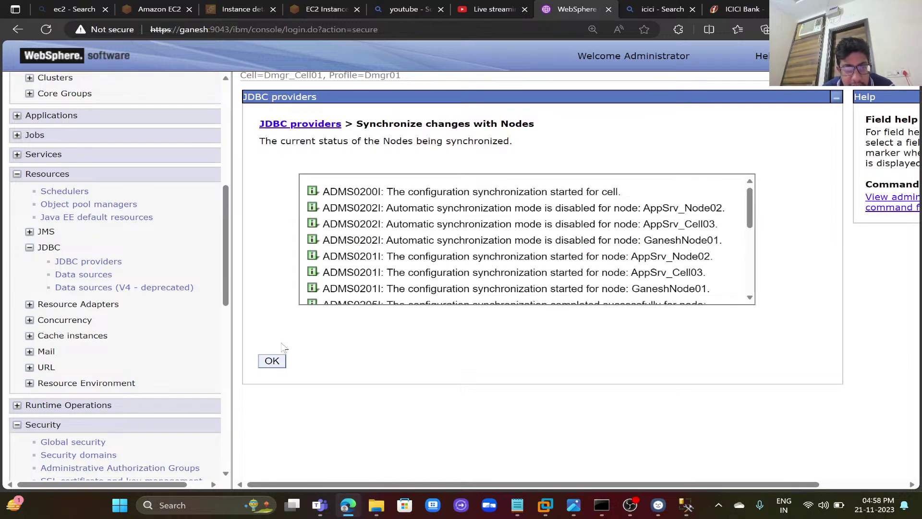
{"action": "left_click", "coordinate": [280, 364]}
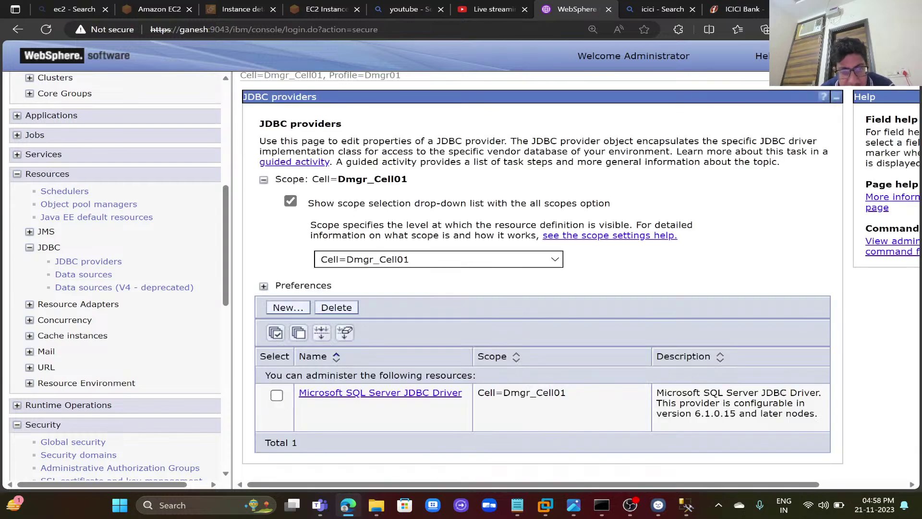
- Start a New data source from the Microsoft SQL Server JDBC Driver provider's Data sources list
{"action": "left_click", "coordinate": [372, 395]}
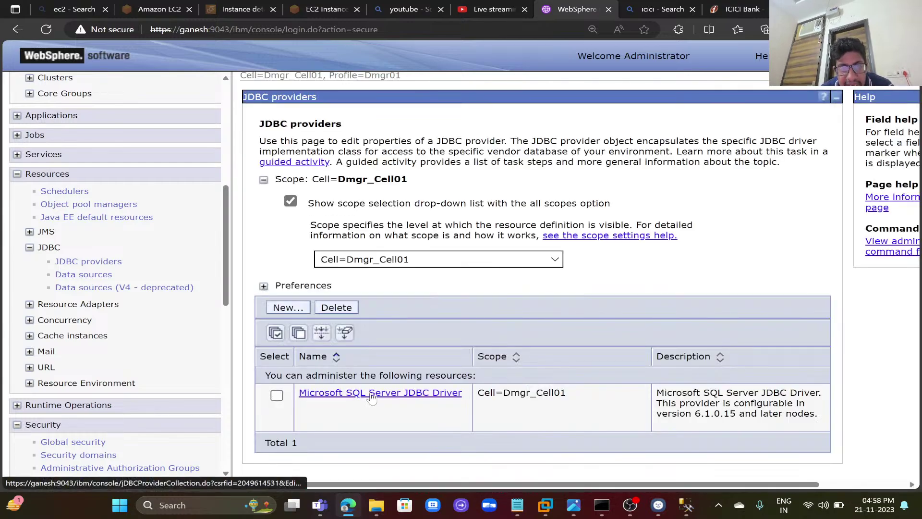
{"action": "left_click", "coordinate": [739, 295]}
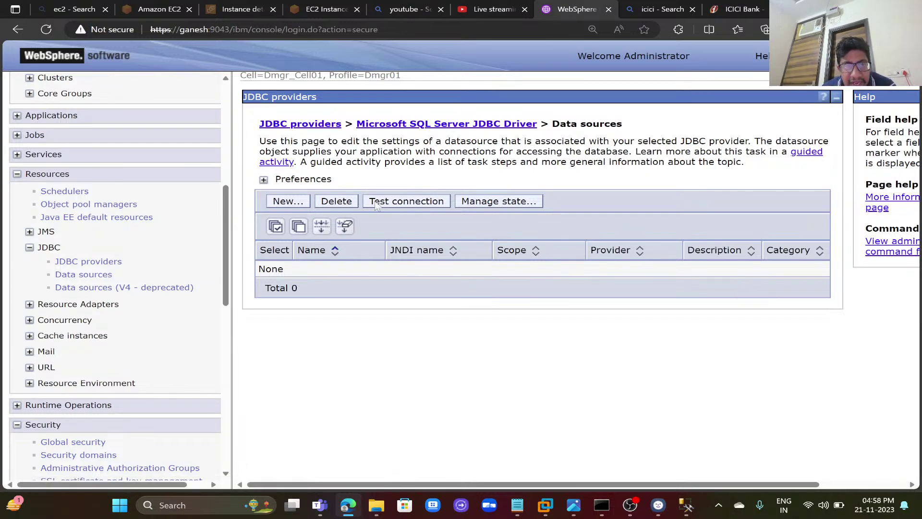
{"action": "left_click", "coordinate": [287, 201]}
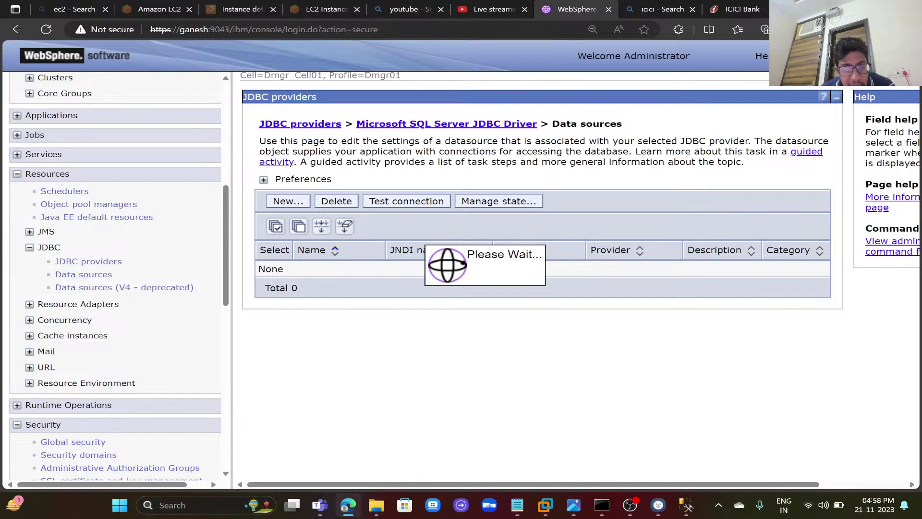
{"action": "left_click", "coordinate": [192, 505]}
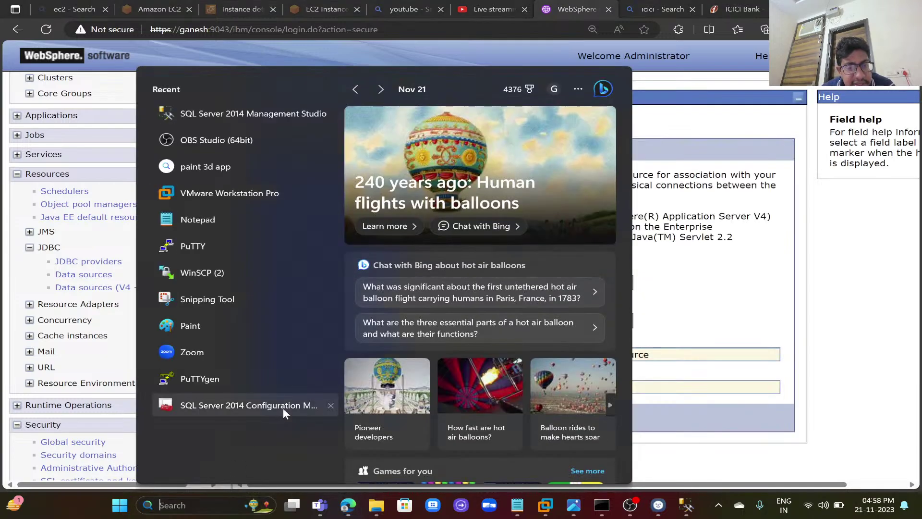
- Verify in SQL Server 2014 Configuration Manager that SQLEXPRESS TCP/IP is enabled on port 1433, cancelling unchanged
{"action": "left_click", "coordinate": [283, 408]}
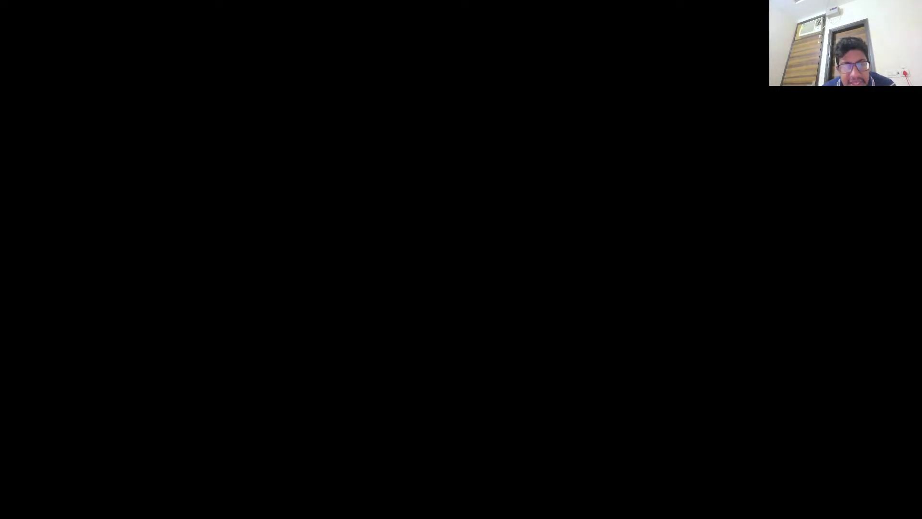
{"action": "left_click", "coordinate": [379, 350]}
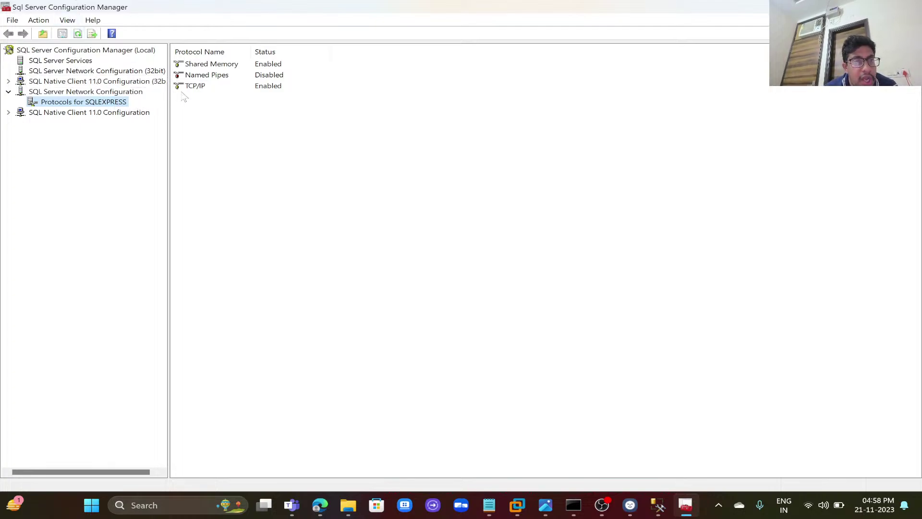
{"action": "double_click", "coordinate": [199, 89]}
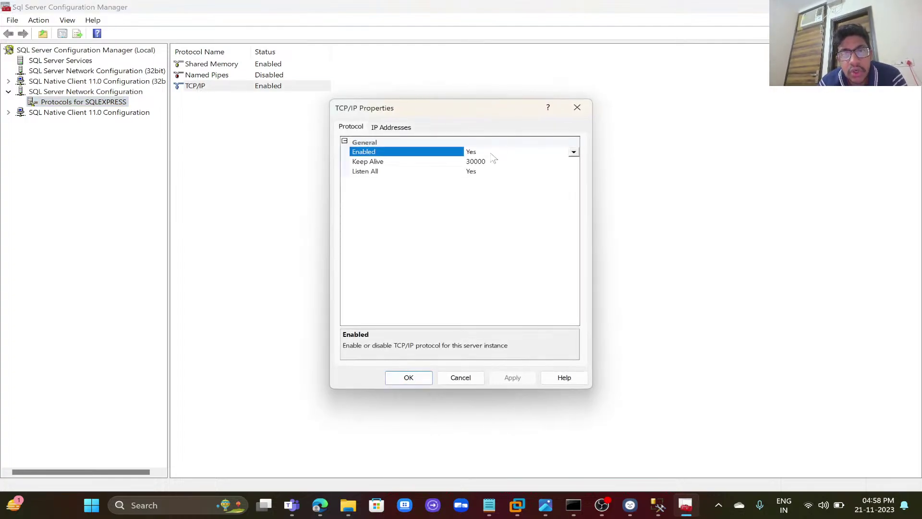
{"action": "left_click", "coordinate": [403, 129]}
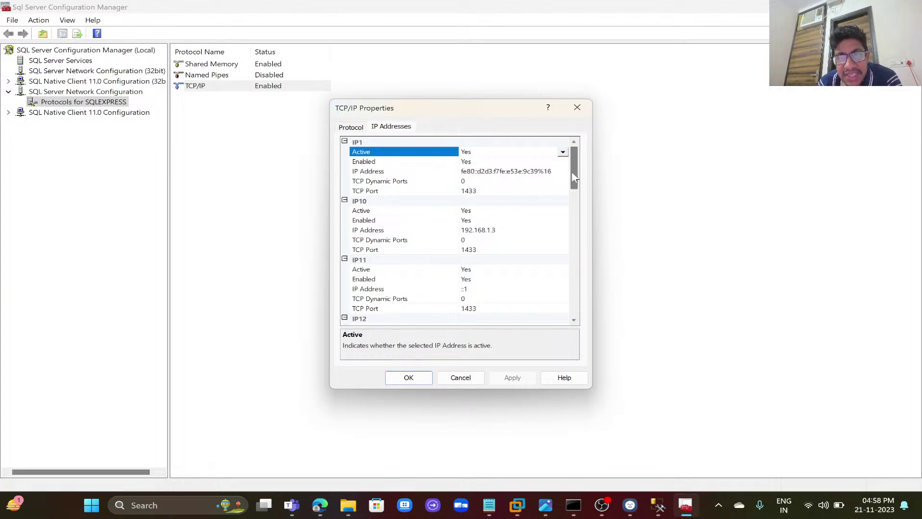
{"action": "left_click_drag", "start_coordinate": [579, 178], "coordinate": [562, 309]}
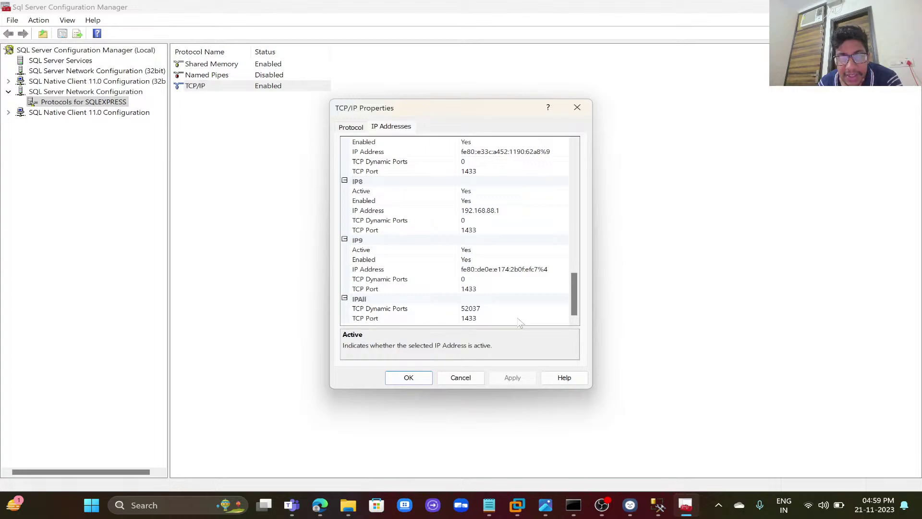
{"action": "left_click_drag", "start_coordinate": [572, 305], "coordinate": [566, 254]}
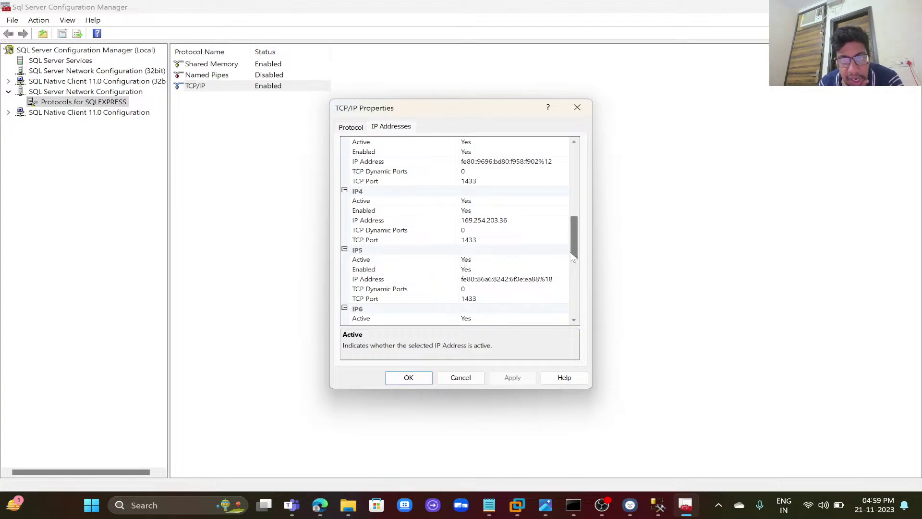
{"action": "scroll", "coordinate": [574, 246], "scroll_direction": "up", "scroll_amount": 1}
{"action": "left_click_drag", "start_coordinate": [574, 246], "coordinate": [575, 194]}
{"action": "left_click", "coordinate": [461, 378]}
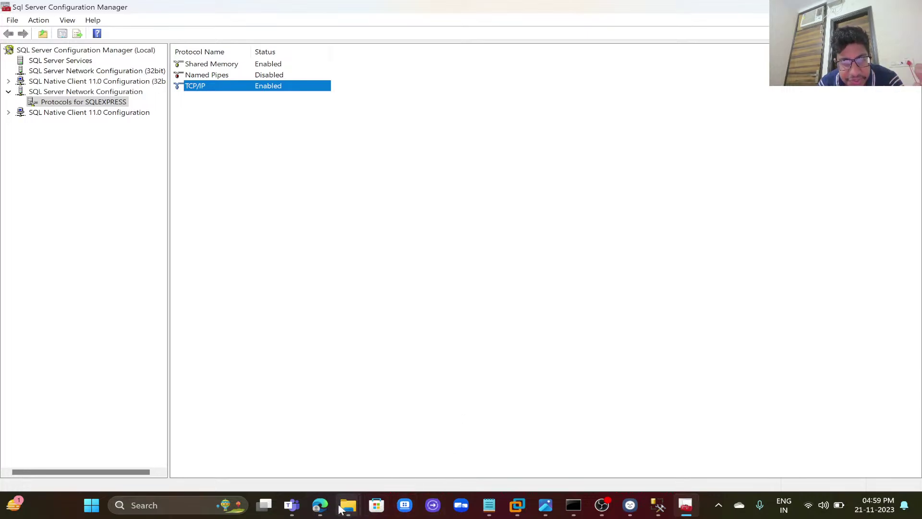
- Name the data source Ganesh with JNDI name JDBC/Ganesh
{"action": "left_click", "coordinate": [322, 498]}
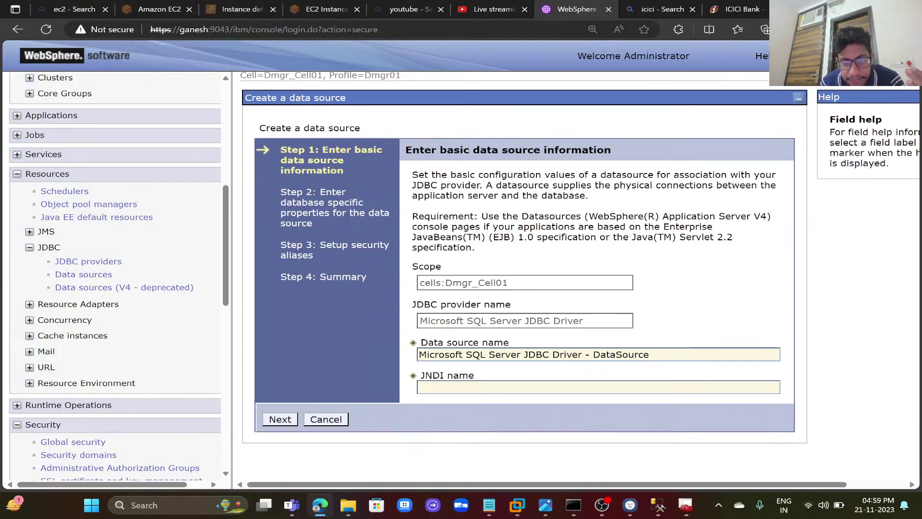
{"action": "left_click", "coordinate": [672, 354]}
{"action": "key", "text": "ctrl+a"}
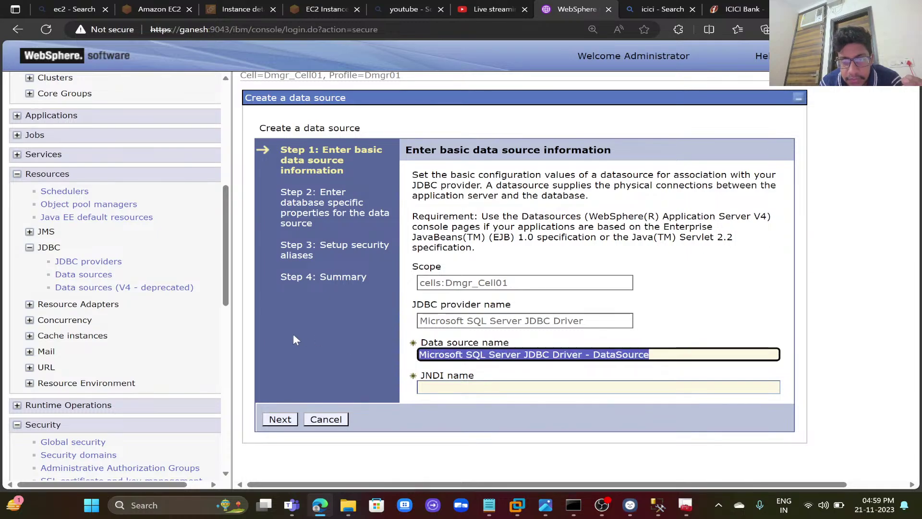
{"action": "key", "text": "BackSpace"}
{"action": "left_click", "coordinate": [447, 354]}
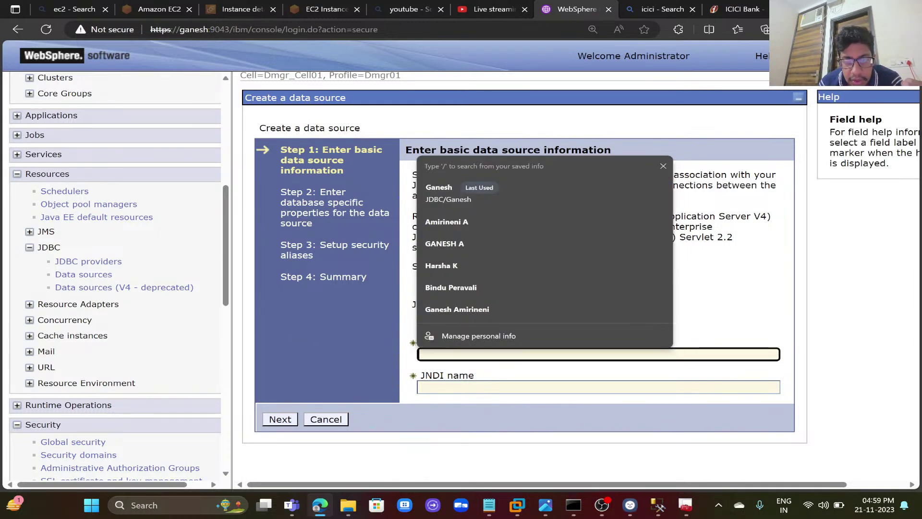
{"action": "left_click", "coordinate": [472, 197]}
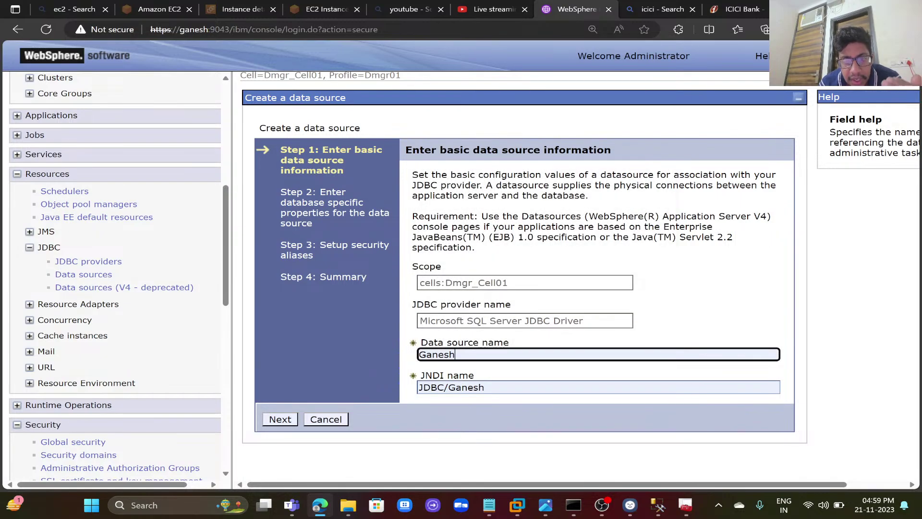
- Enter database name Ganesh and server name Ganesh, keeping port 1433
{"action": "left_click", "coordinate": [289, 419]}
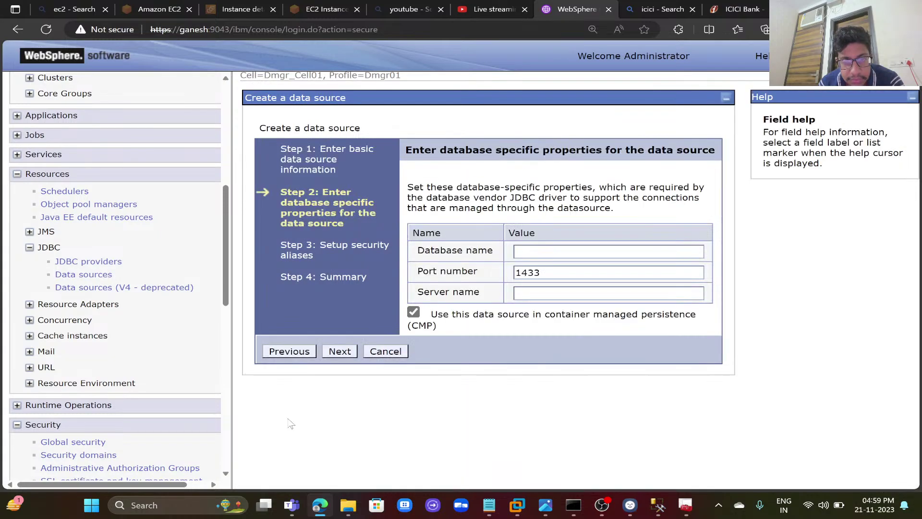
{"action": "left_click", "coordinate": [543, 251]}
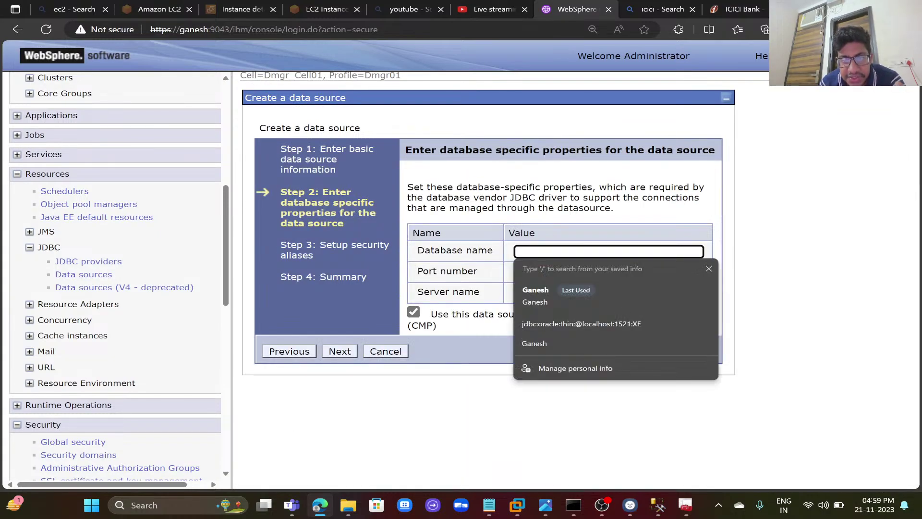
{"action": "left_click", "coordinate": [541, 292]}
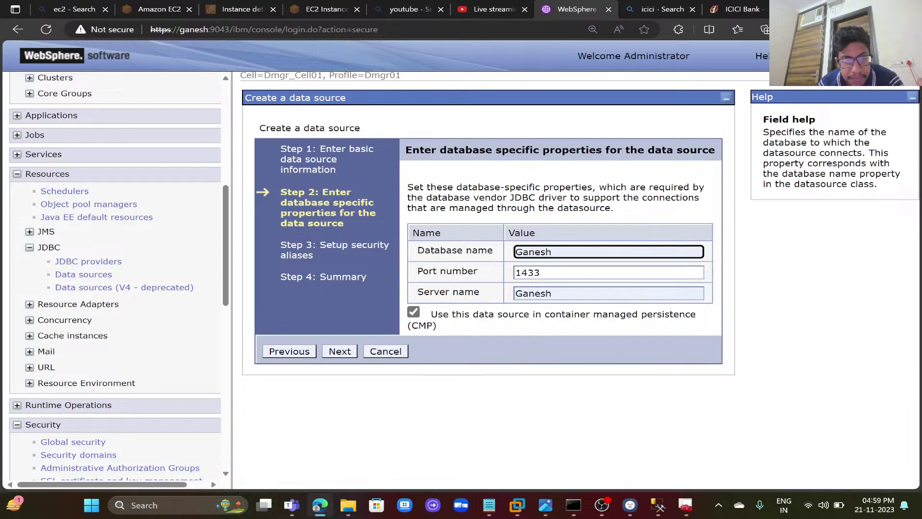
{"action": "mouse_move", "coordinate": [189, 510]}
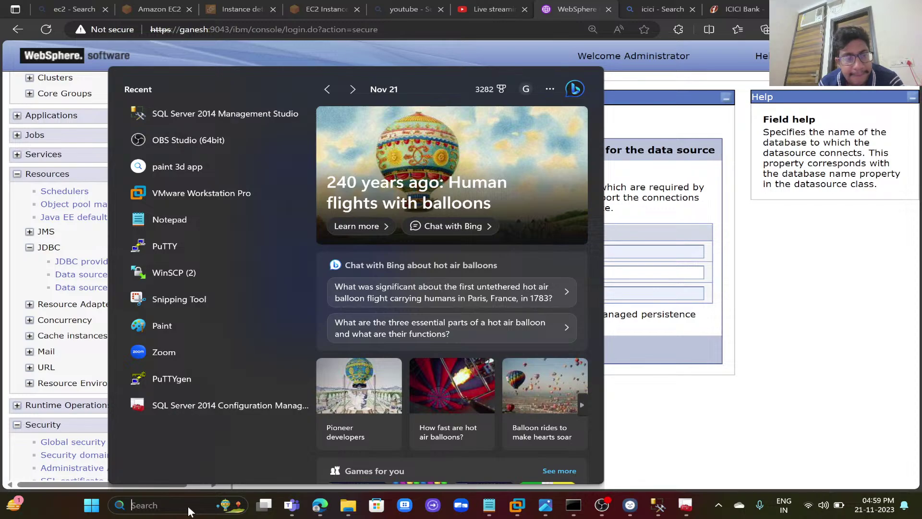
{"action": "type", "text": "pc"}
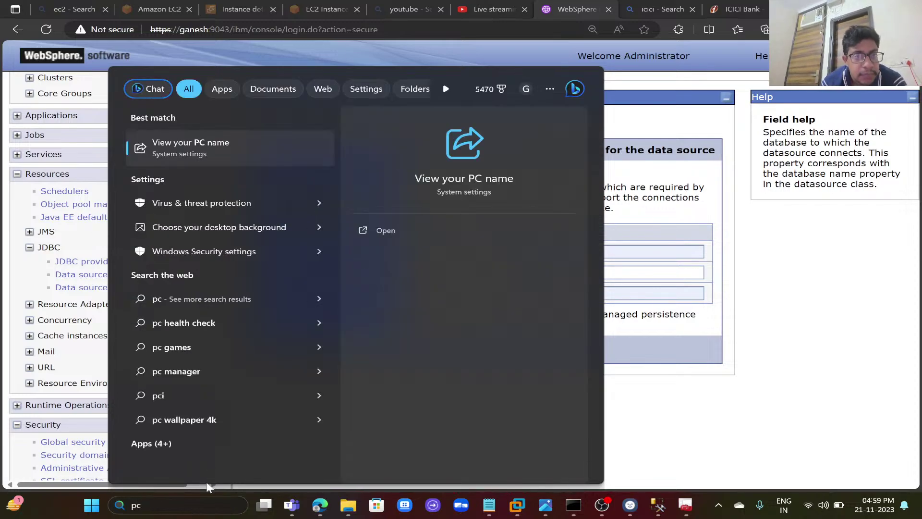
{"action": "left_click", "coordinate": [405, 234]}
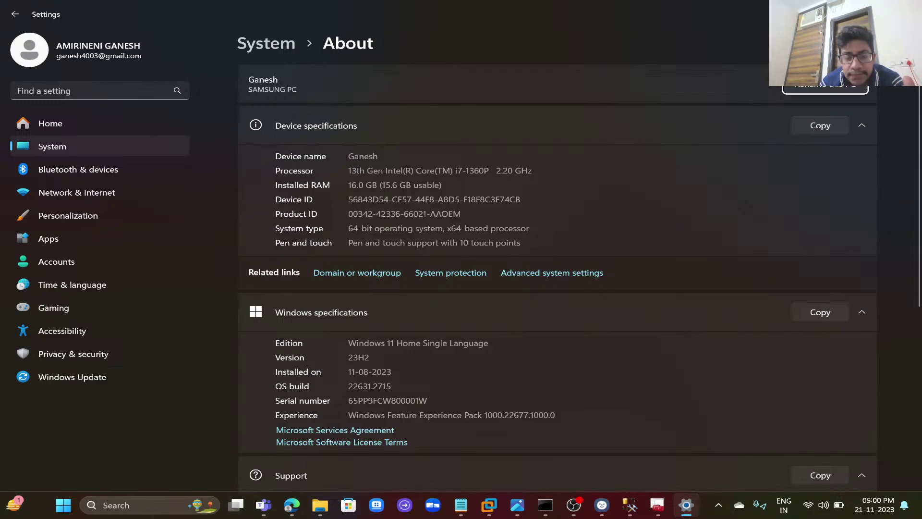
{"action": "key", "text": "alt+F4"}
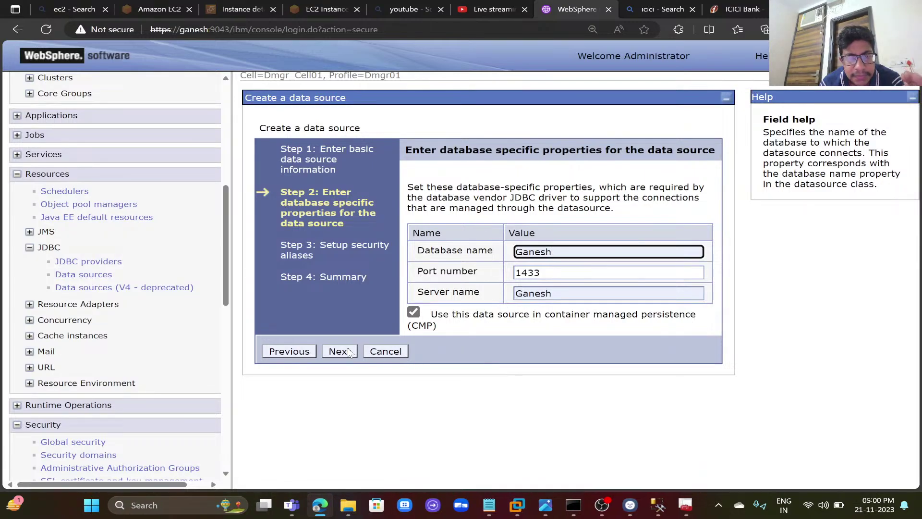
- Use SQL_Class for both component- and container-managed aliases and finish the Ganesh data source
{"action": "left_click", "coordinate": [339, 352]}
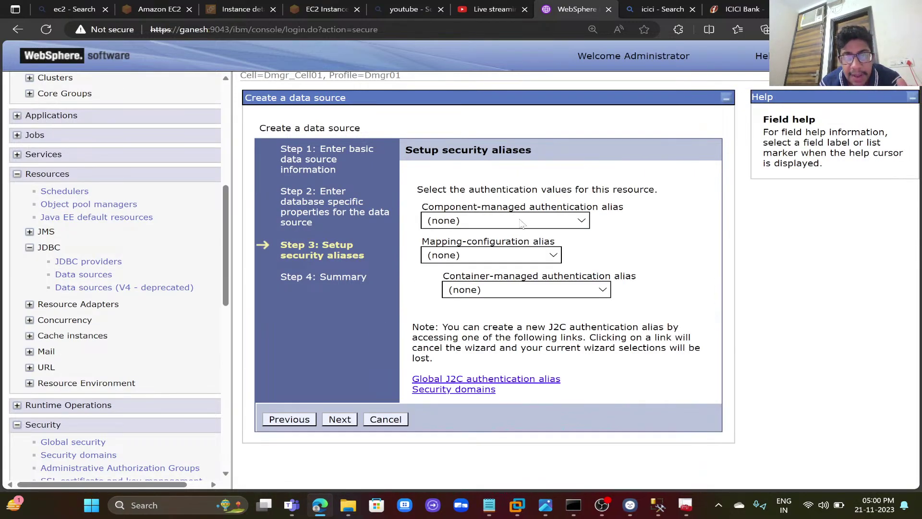
{"action": "left_click", "coordinate": [522, 224]}
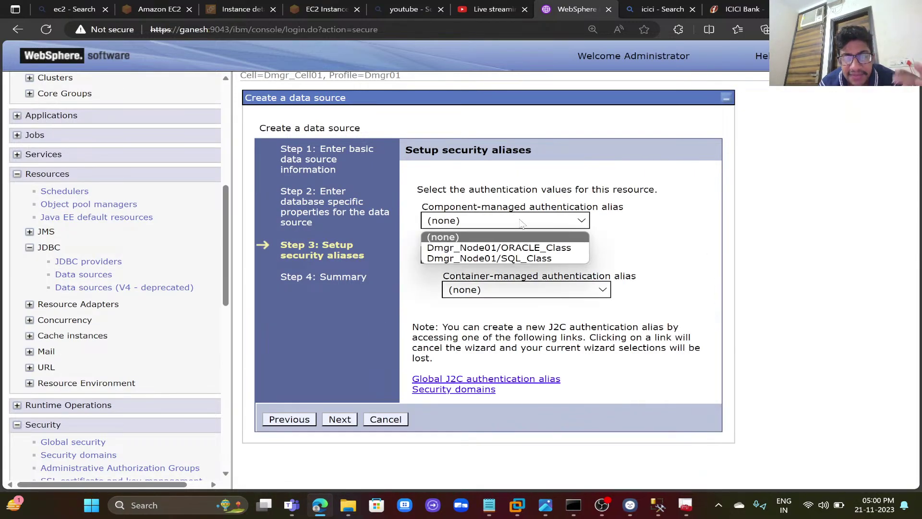
{"action": "left_click", "coordinate": [513, 260]}
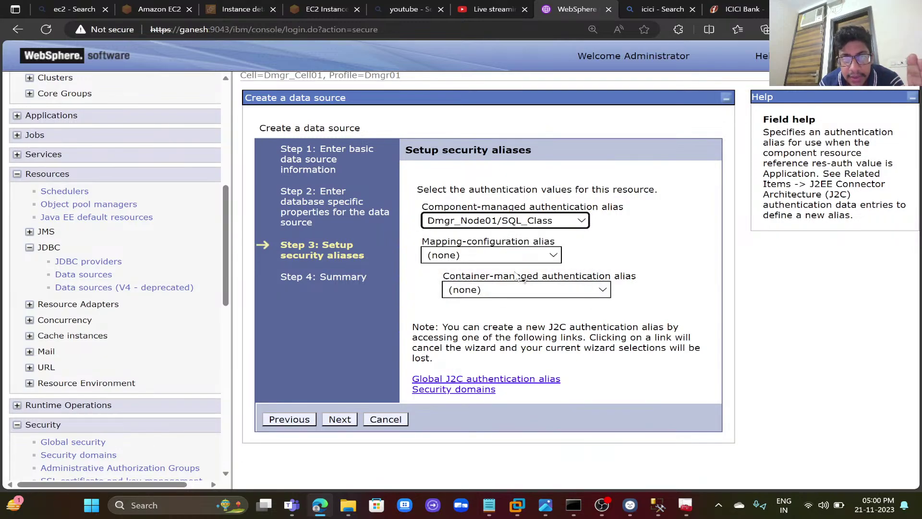
{"action": "left_click", "coordinate": [527, 291]}
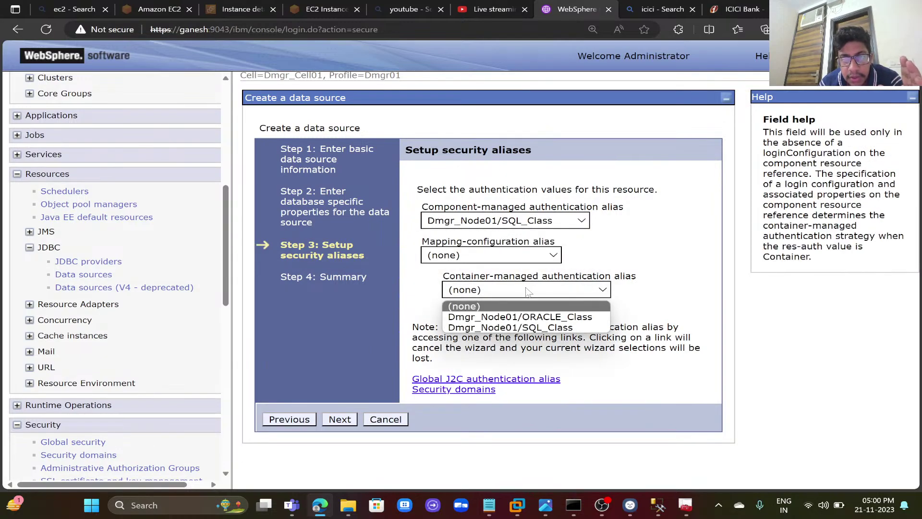
{"action": "left_click", "coordinate": [528, 328]}
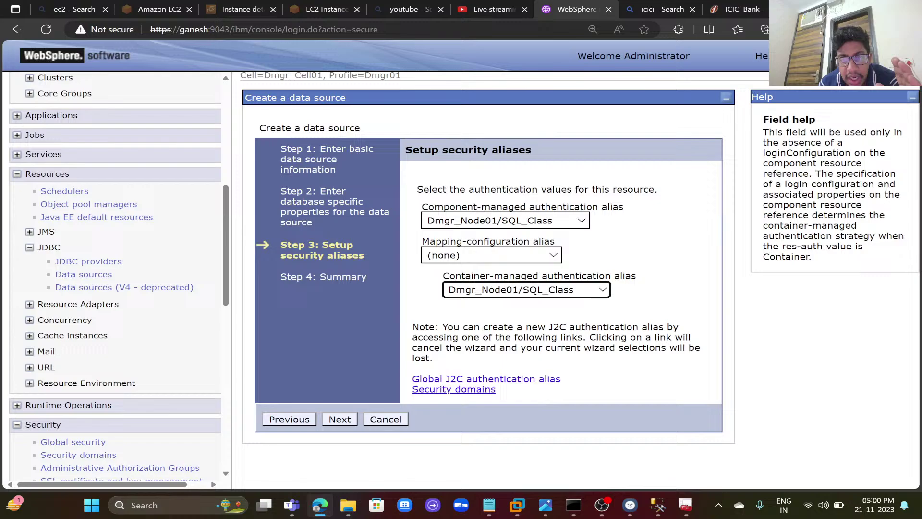
{"action": "left_click", "coordinate": [340, 419]}
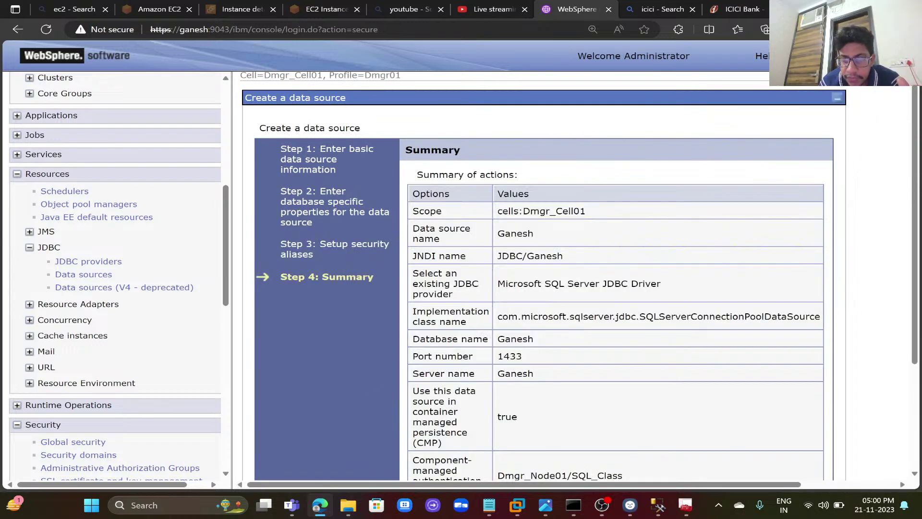
{"action": "scroll", "coordinate": [441, 393], "scroll_direction": "down", "scroll_amount": 3}
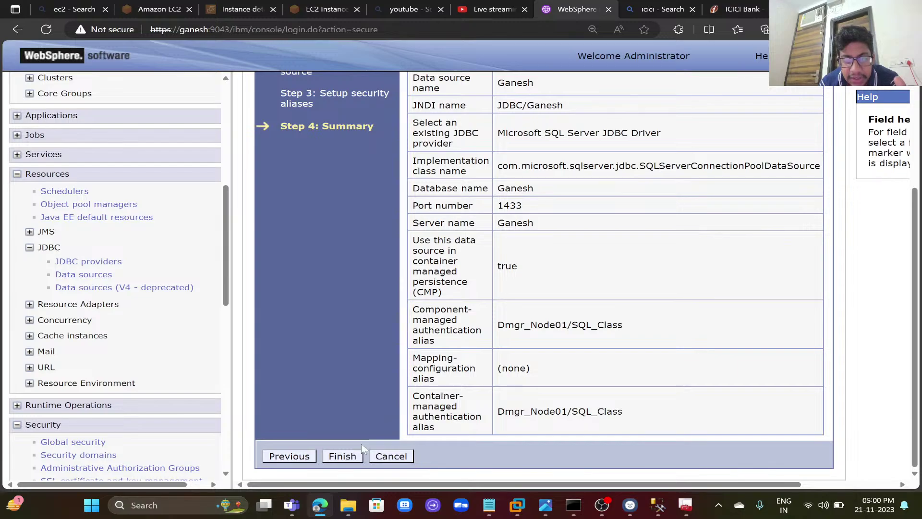
{"action": "left_click", "coordinate": [342, 456]}
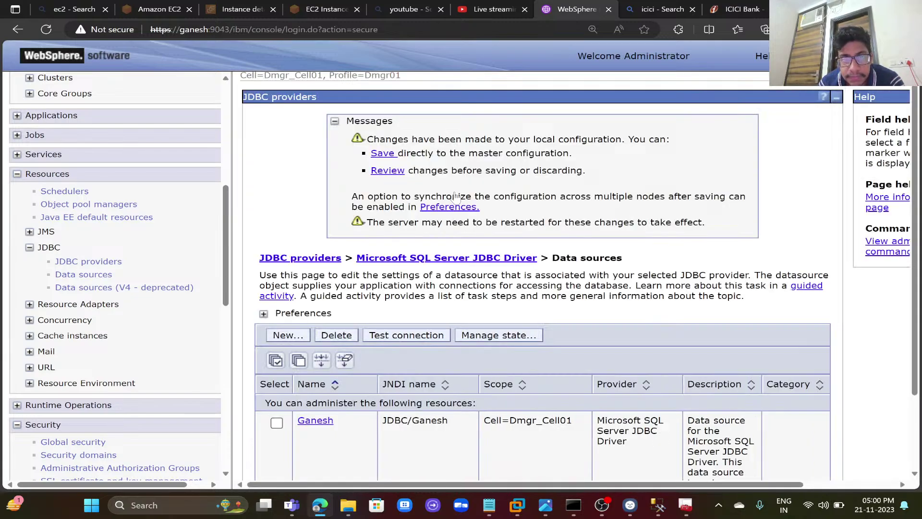
- Save the data source to the master configuration, synchronized with the nodes
{"action": "left_click", "coordinate": [390, 172]}
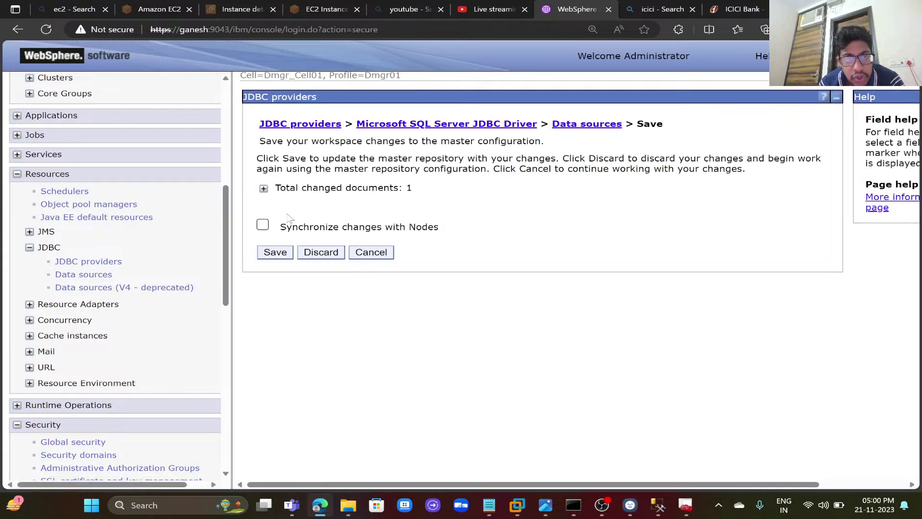
{"action": "left_click", "coordinate": [263, 226]}
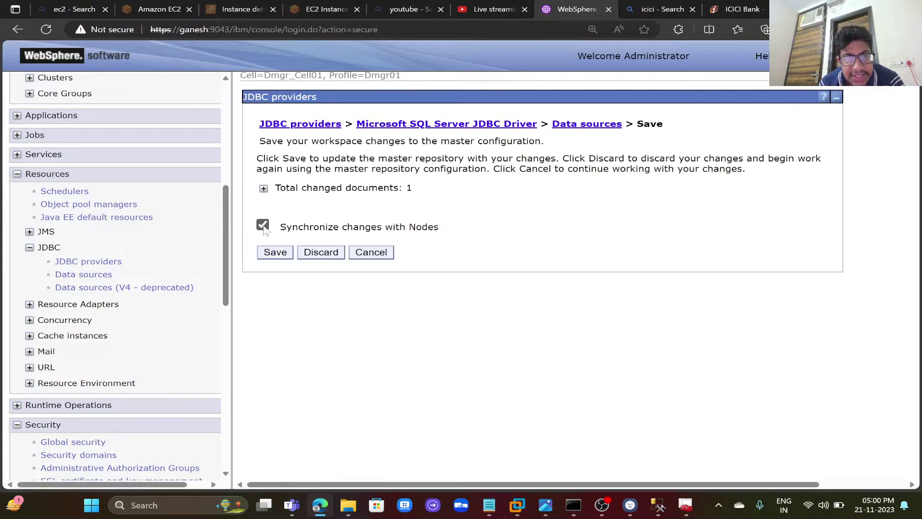
{"action": "left_click", "coordinate": [263, 189]}
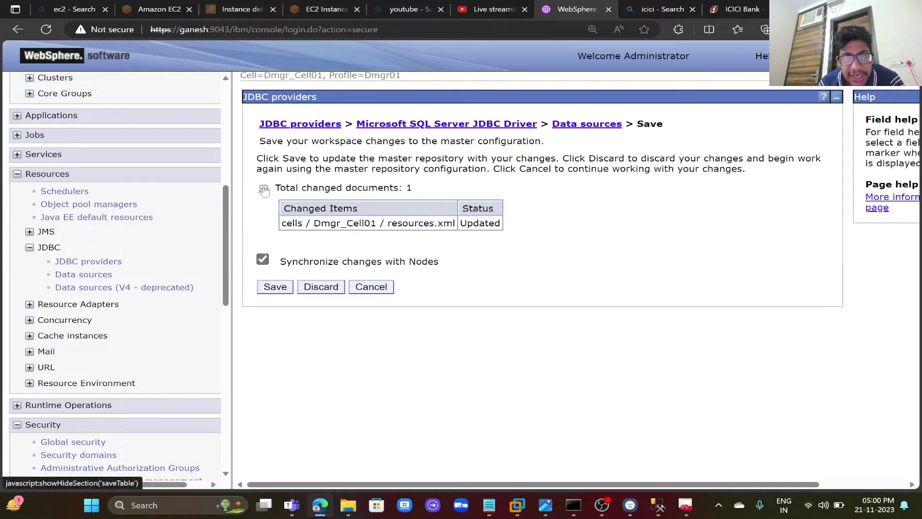
{"action": "left_click", "coordinate": [276, 287]}
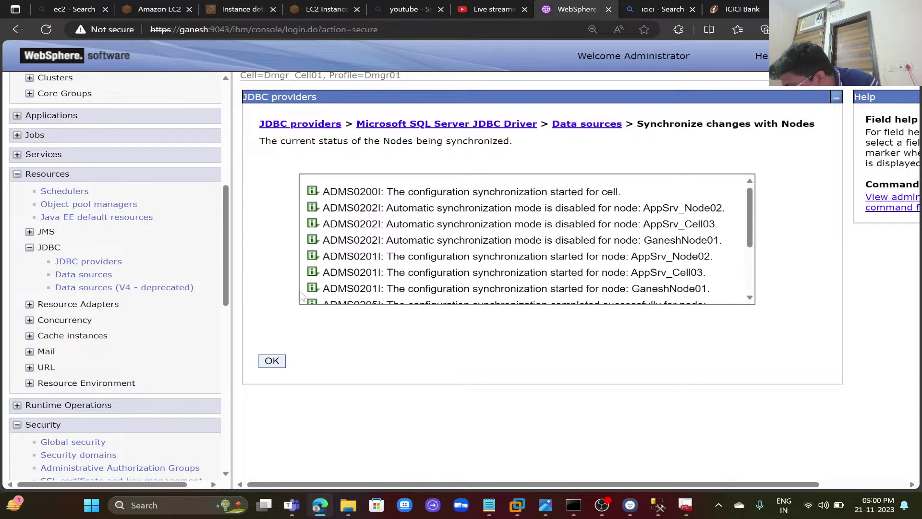
{"action": "left_click", "coordinate": [283, 364]}
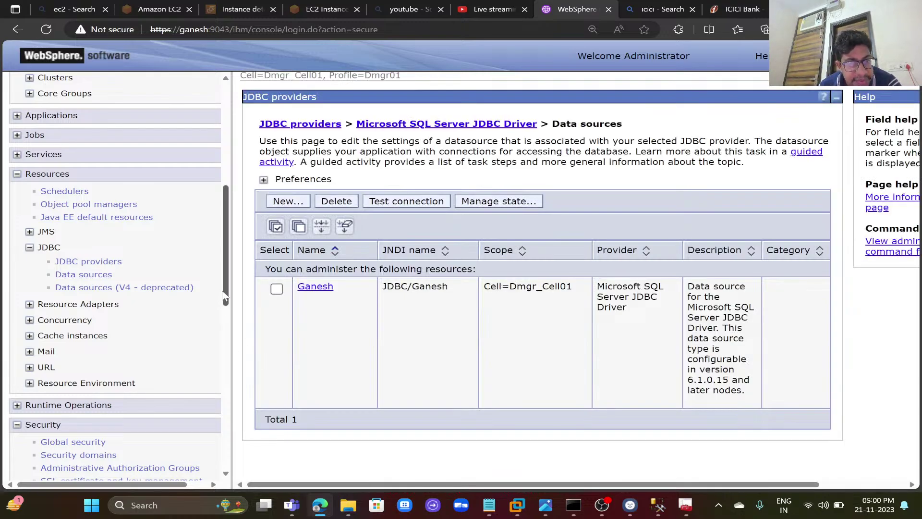
- Apply the MSSQLSERVER_JDBC_DRIVER_PATH WebSphere variable's settings
{"action": "left_click_drag", "start_coordinate": [226, 295], "coordinate": [225, 418]}
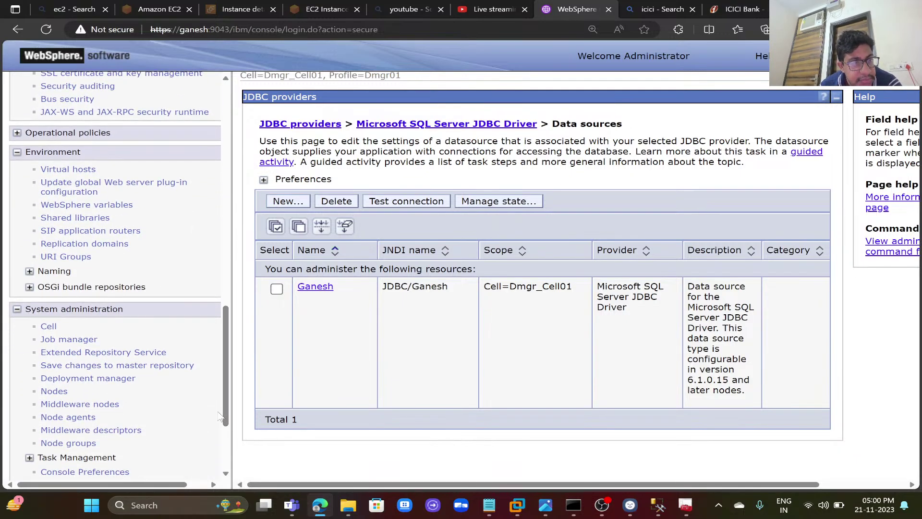
{"action": "left_click", "coordinate": [124, 205]}
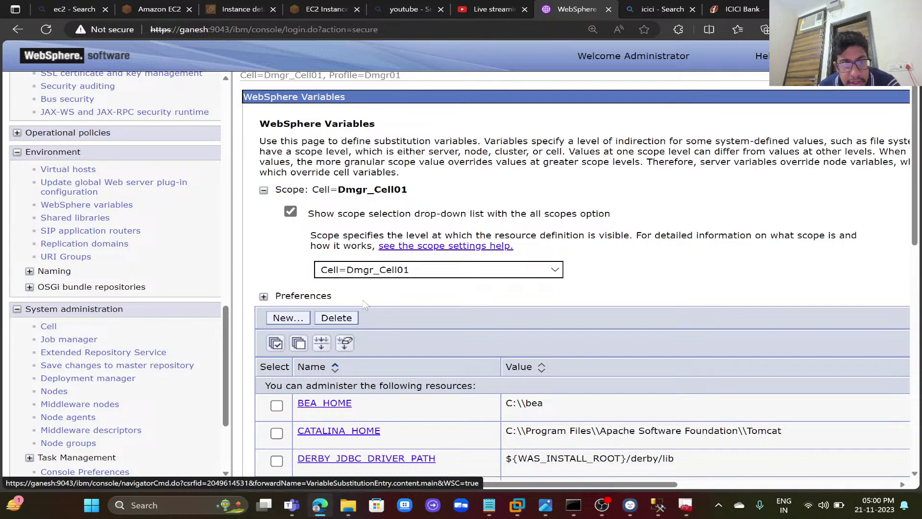
{"action": "scroll", "coordinate": [365, 303], "scroll_direction": "down", "scroll_amount": 10}
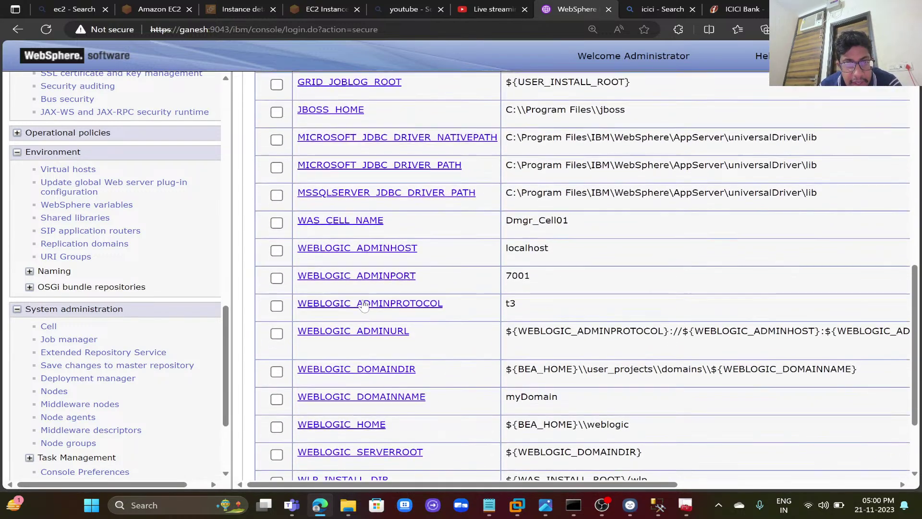
{"action": "scroll", "coordinate": [364, 304], "scroll_direction": "down", "scroll_amount": 2}
{"action": "scroll", "coordinate": [364, 304], "scroll_direction": "up", "scroll_amount": 5}
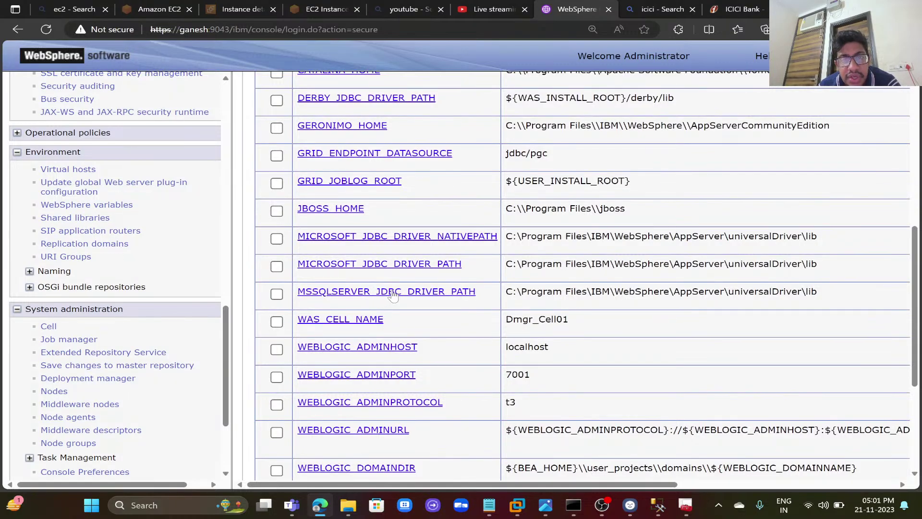
{"action": "left_click", "coordinate": [397, 292]}
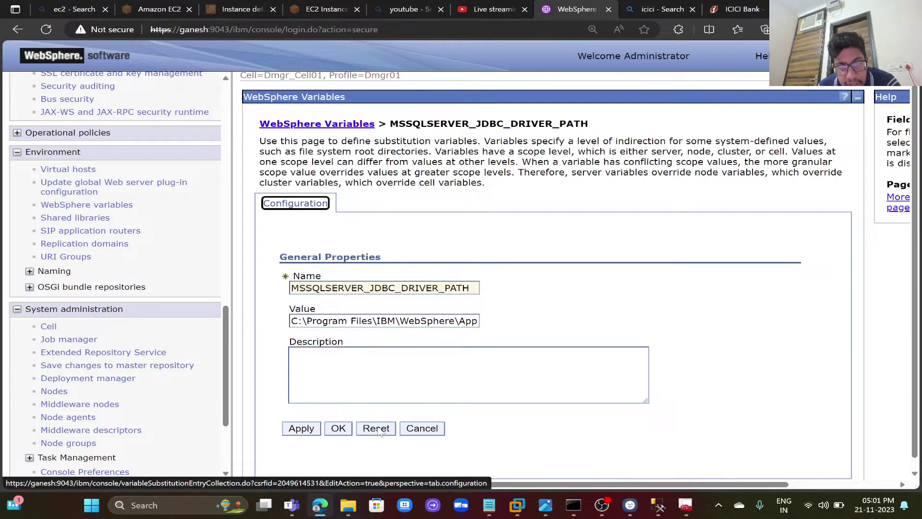
{"action": "left_click", "coordinate": [307, 429]}
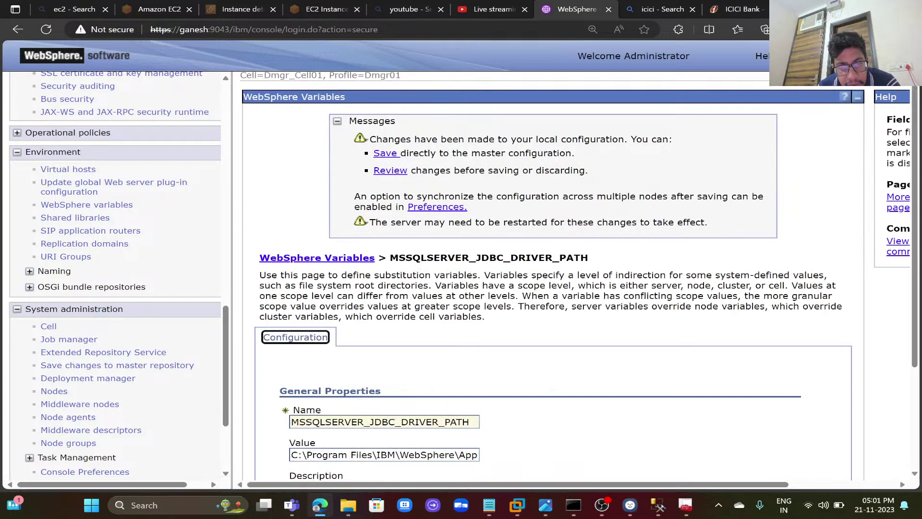
- Save the variables.xml change to the master configuration with node synchronization
{"action": "left_click", "coordinate": [385, 154]}
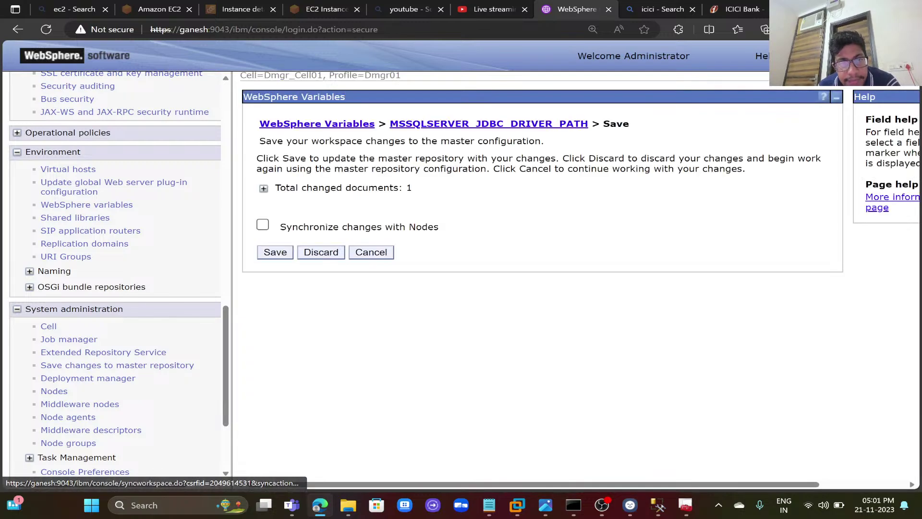
{"action": "left_click", "coordinate": [263, 225]}
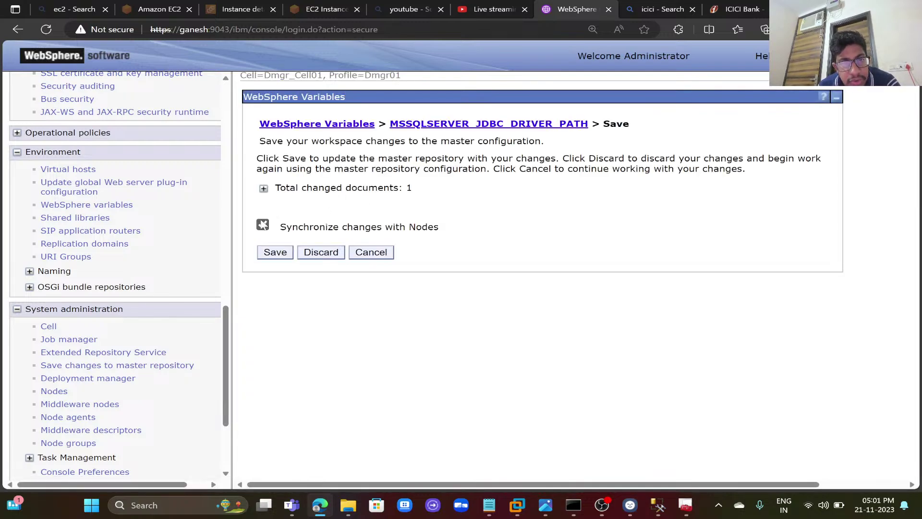
{"action": "left_click", "coordinate": [264, 188]}
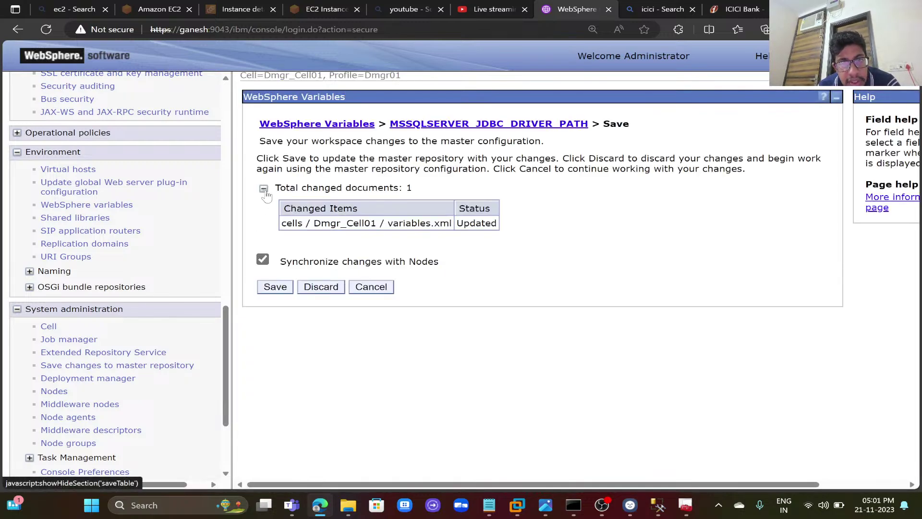
{"action": "left_click", "coordinate": [275, 288]}
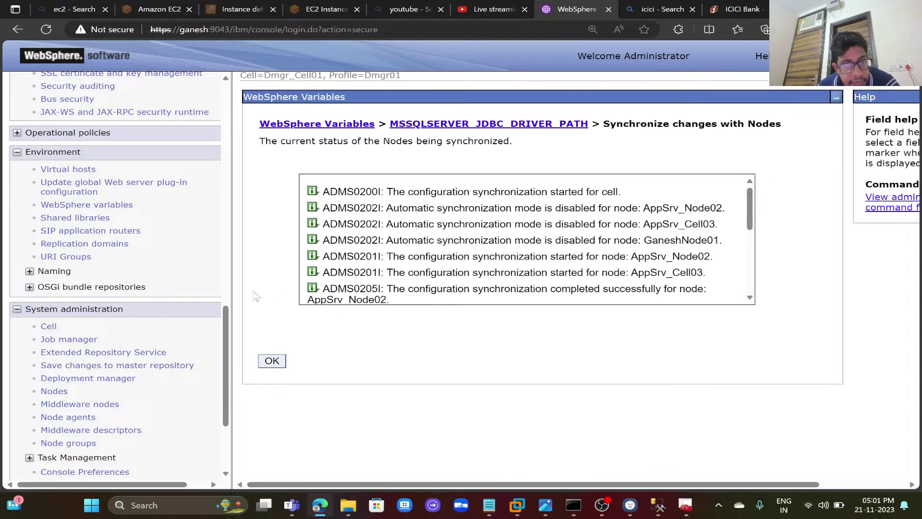
{"action": "left_click", "coordinate": [271, 361]}
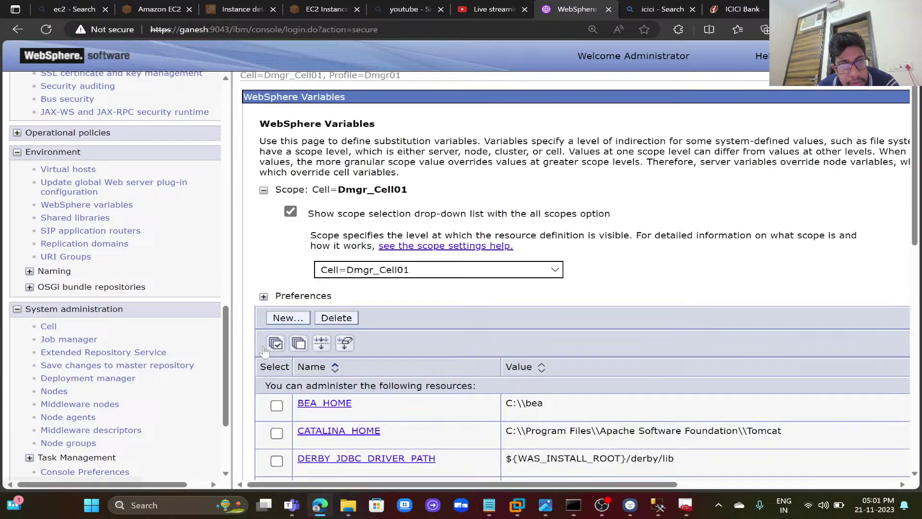
- Select all three node agents and choose Restart all Servers on Node
{"action": "scroll", "coordinate": [223, 353], "scroll_direction": "down", "scroll_amount": 3}
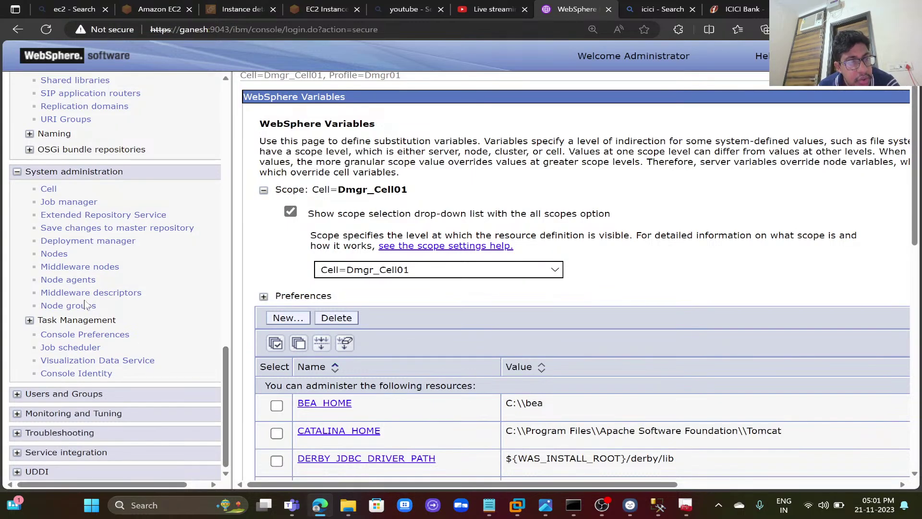
{"action": "left_click", "coordinate": [77, 281]}
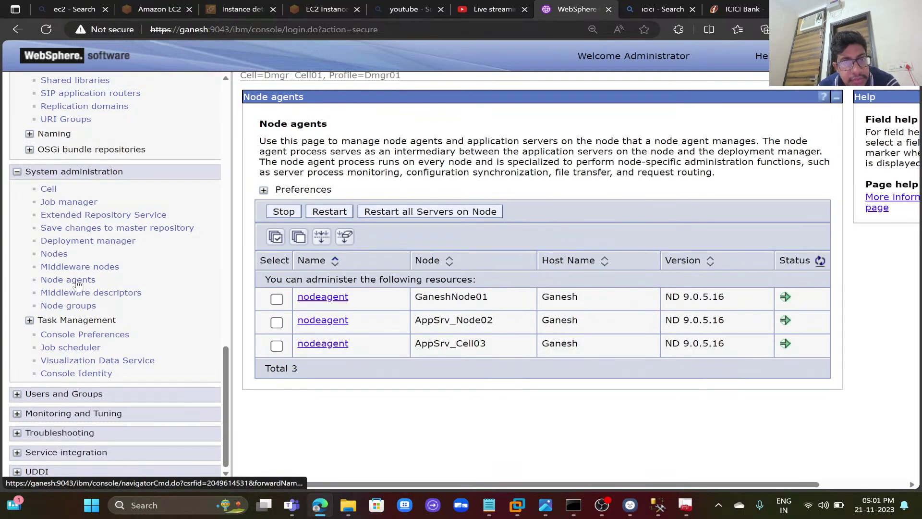
{"action": "left_click", "coordinate": [272, 239]}
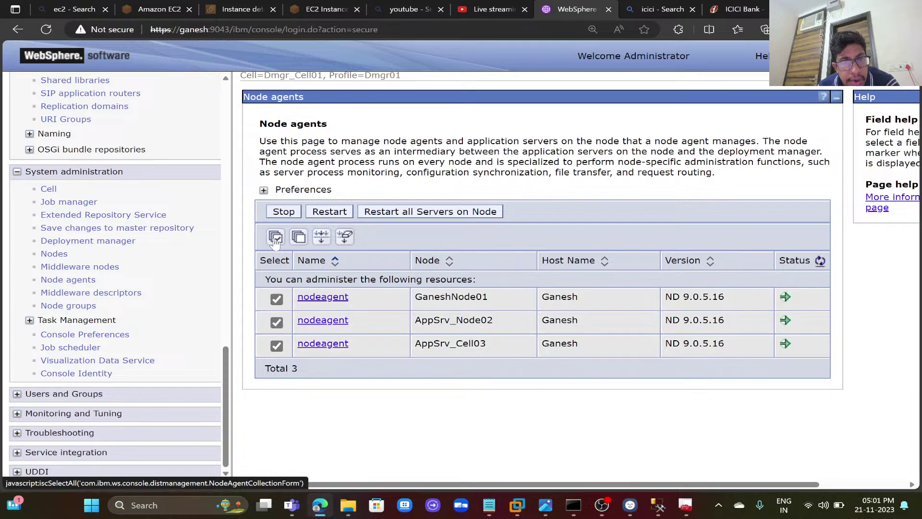
{"action": "left_click", "coordinate": [393, 212]}
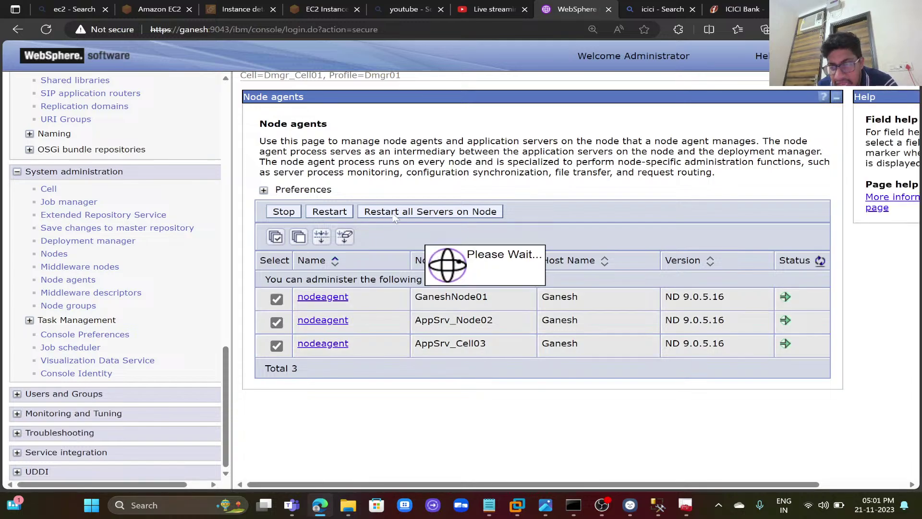
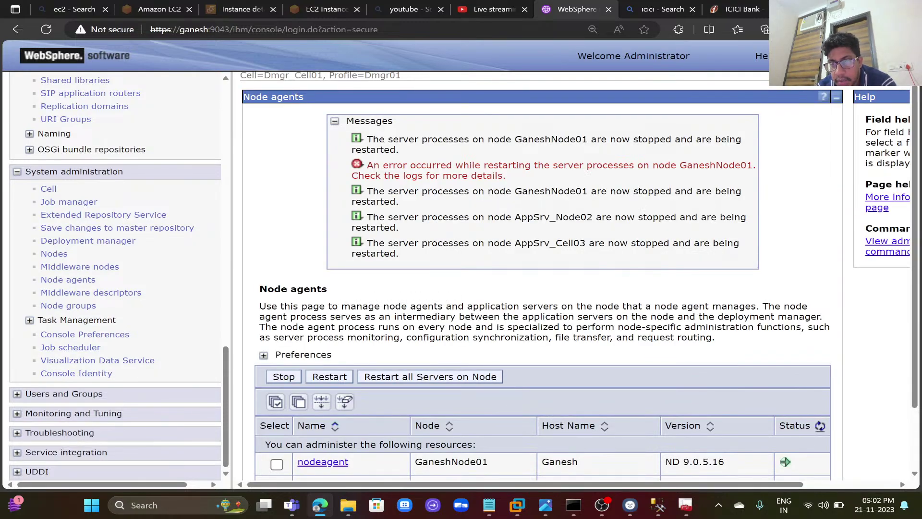
- Refresh the node agent statuses until AppSrv_Node02 and the other two node agents show running
{"action": "scroll", "coordinate": [543, 289], "scroll_direction": "down", "scroll_amount": 1}
{"action": "scroll", "coordinate": [686, 296], "scroll_direction": "down", "scroll_amount": 1}
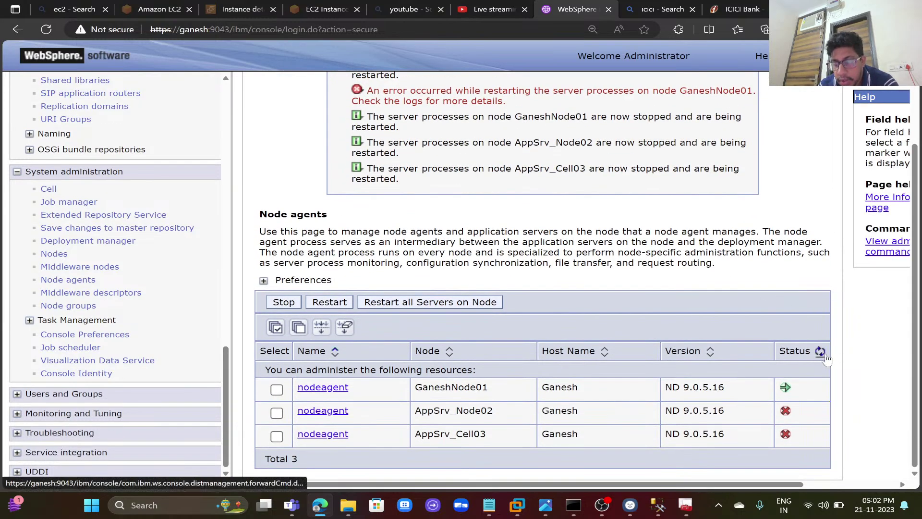
{"action": "left_click", "coordinate": [822, 354]}
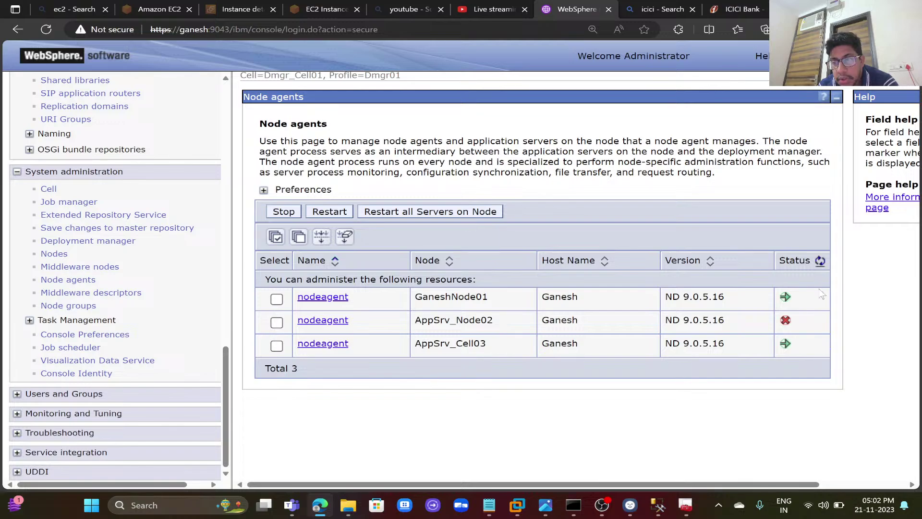
{"action": "left_click", "coordinate": [822, 260]}
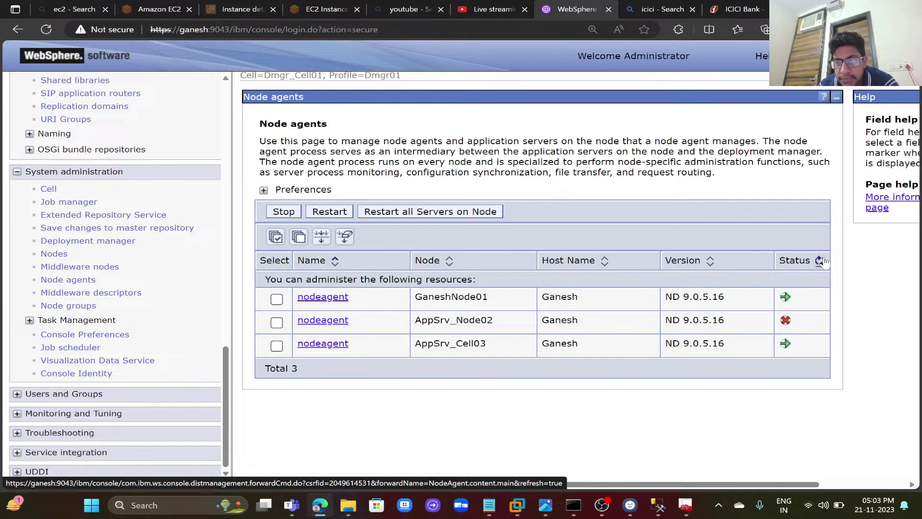
{"action": "left_click", "coordinate": [820, 260]}
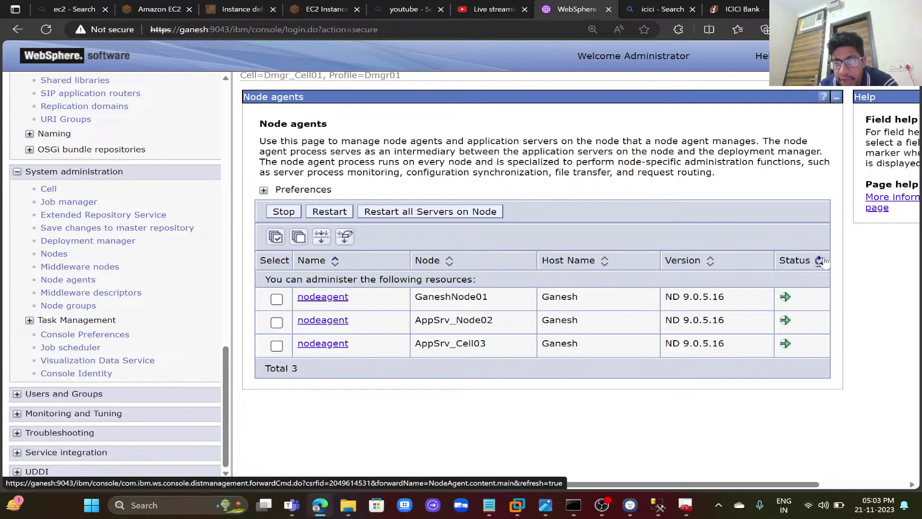
{"action": "left_click", "coordinate": [820, 260]}
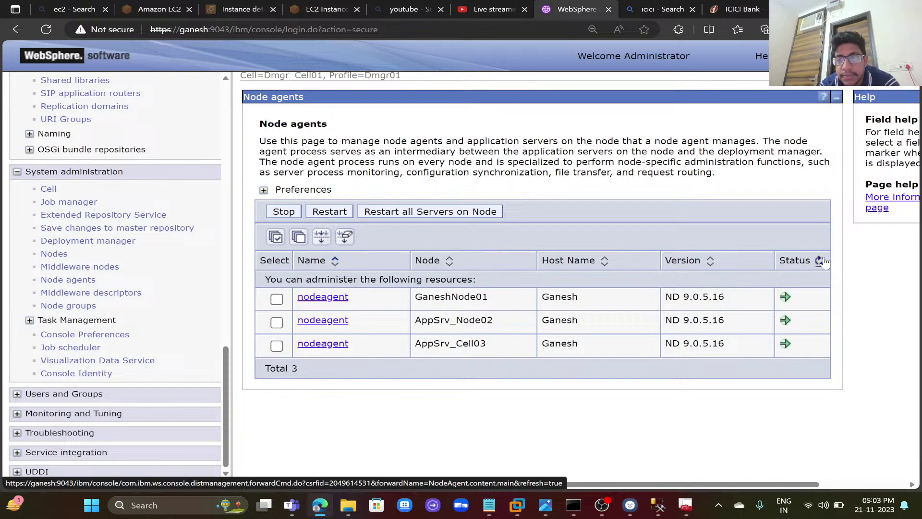
{"action": "left_click", "coordinate": [822, 261]}
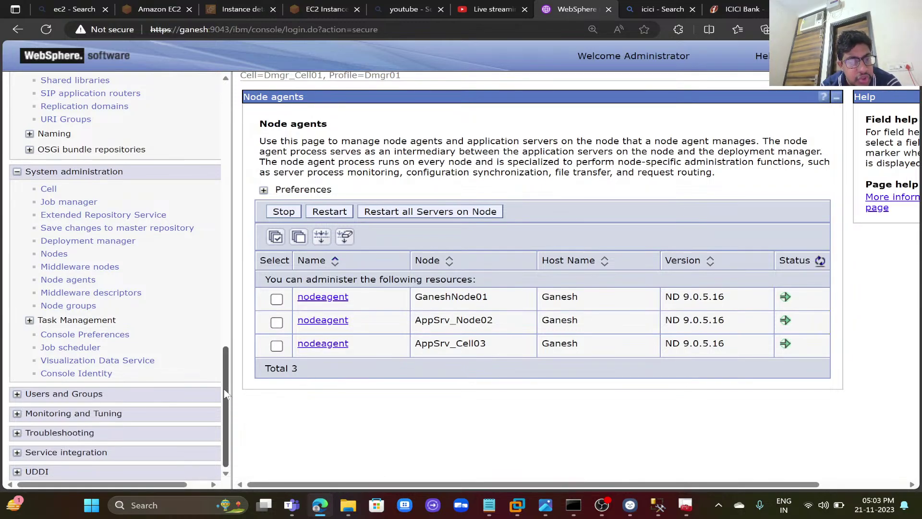
{"action": "left_click_drag", "start_coordinate": [226, 388], "coordinate": [228, 248]}
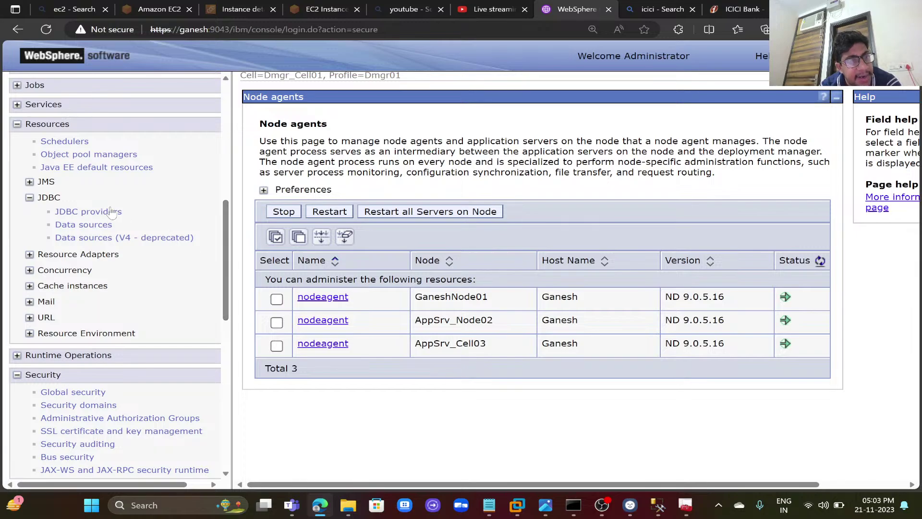
{"action": "scroll", "coordinate": [111, 212], "scroll_direction": "up", "scroll_amount": 8}
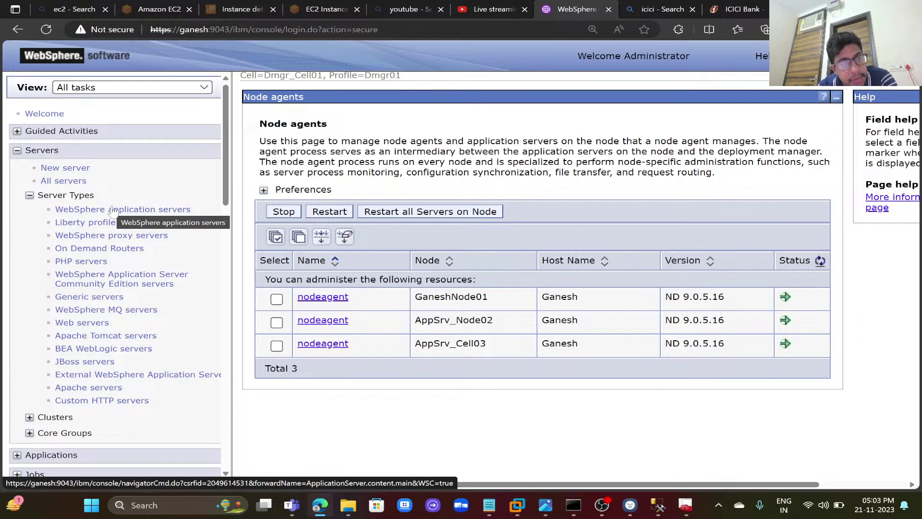
{"action": "left_click_drag", "start_coordinate": [223, 190], "coordinate": [222, 292]}
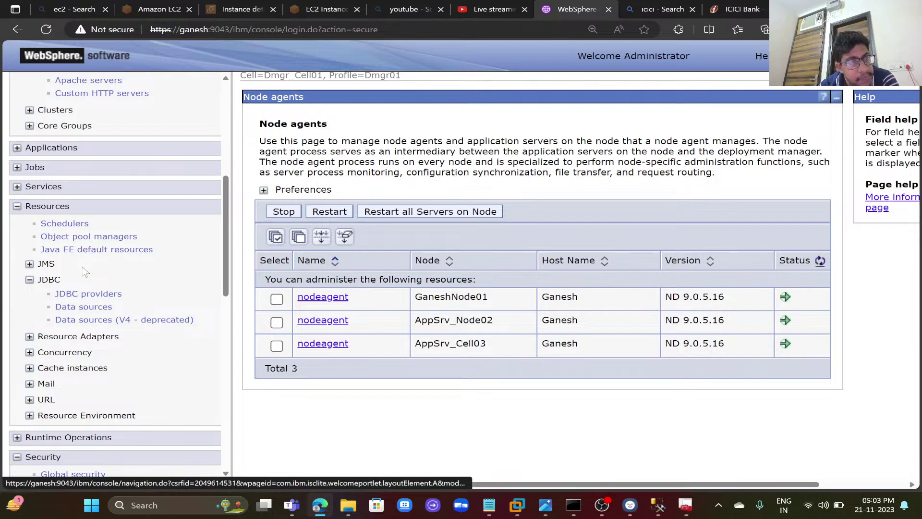
- Test the Ganesh data source connection under the Microsoft SQL Server JDBC Driver, passing with 8 warnings
{"action": "left_click", "coordinate": [93, 295]}
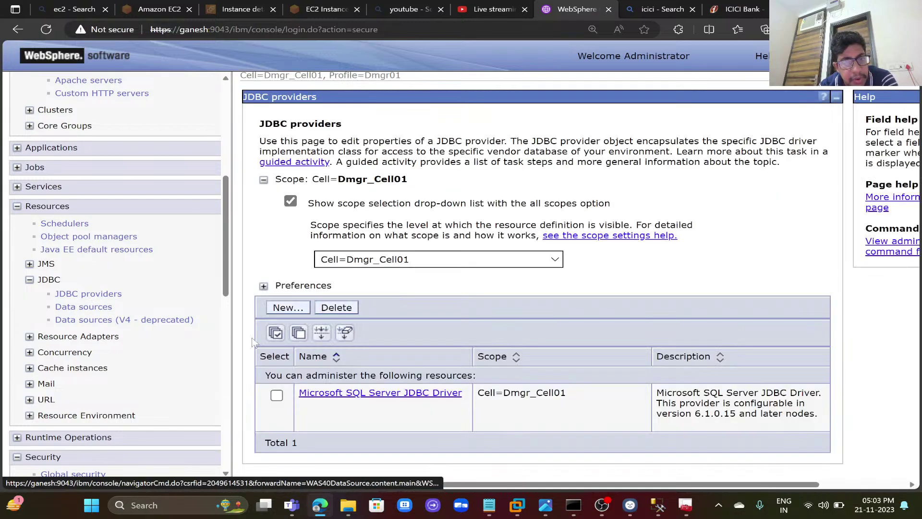
{"action": "left_click", "coordinate": [331, 393]}
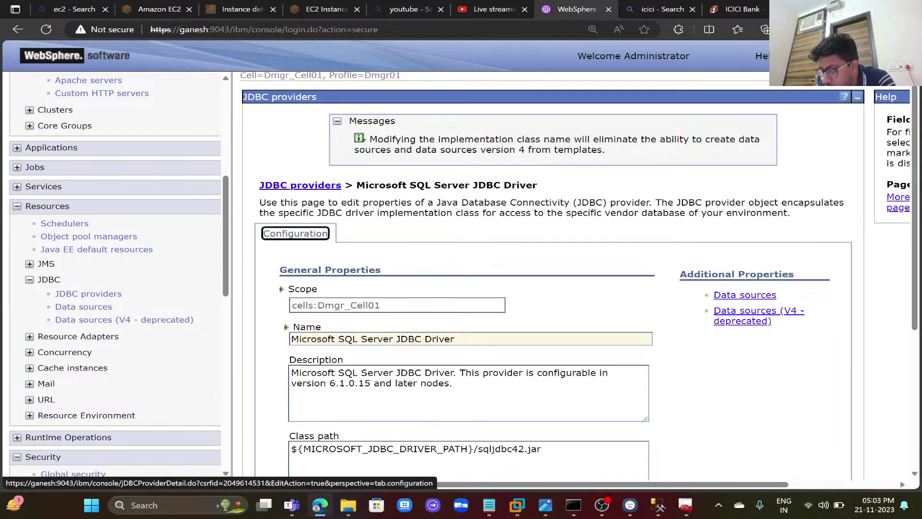
{"action": "left_click", "coordinate": [749, 295]}
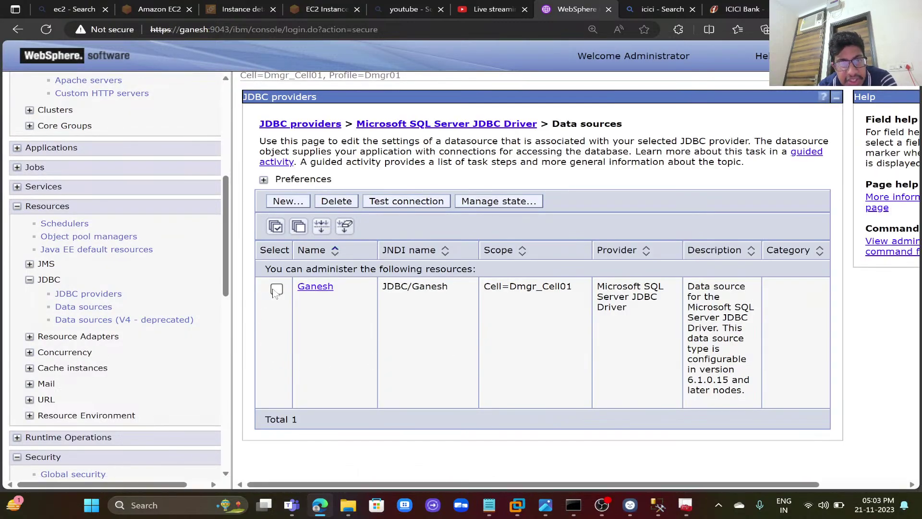
{"action": "left_click", "coordinate": [277, 289]}
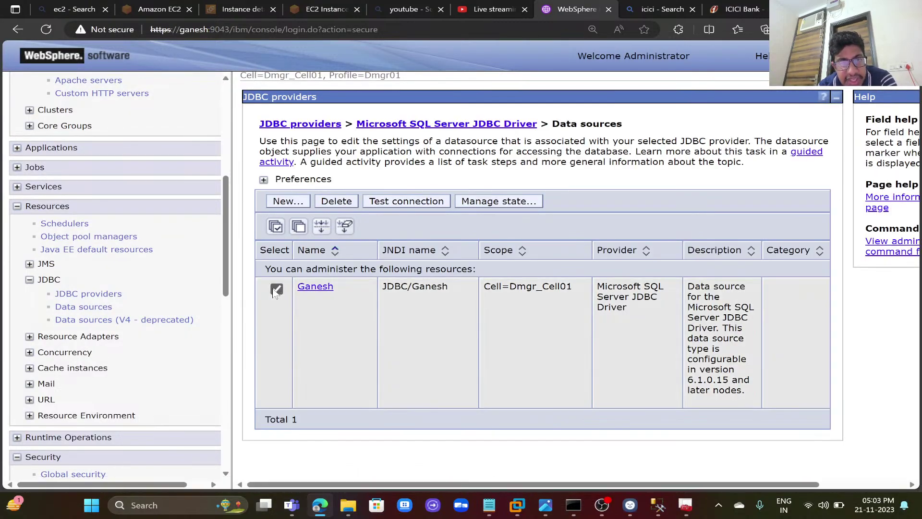
{"action": "left_click", "coordinate": [430, 205]}
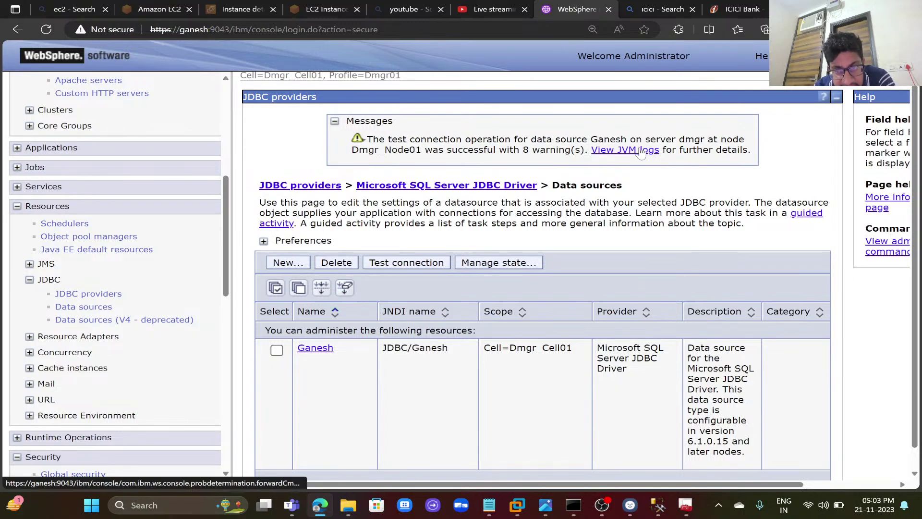
{"action": "left_click", "coordinate": [641, 150]}
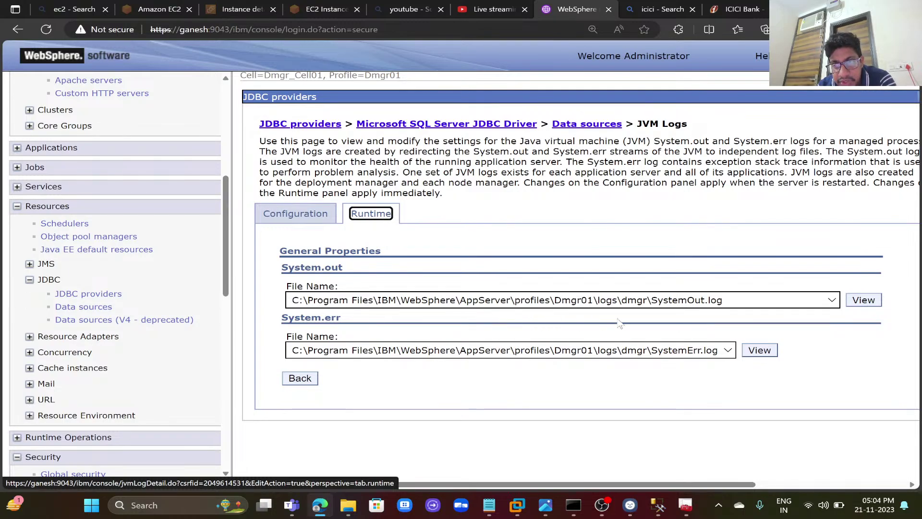
- Read through the dmgr SystemOut.log, briefly checking the Oracle DataSource notes
{"action": "left_click", "coordinate": [863, 301]}
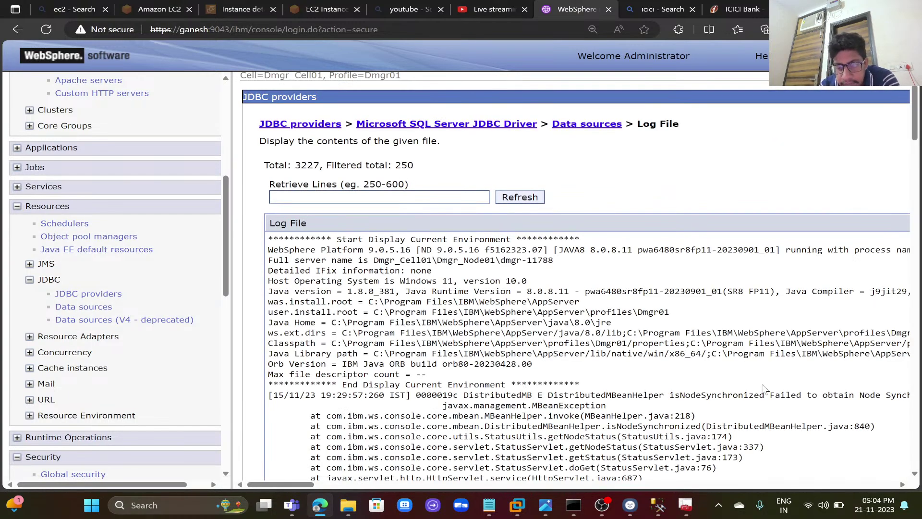
{"action": "scroll", "coordinate": [765, 389], "scroll_direction": "down", "scroll_amount": 3}
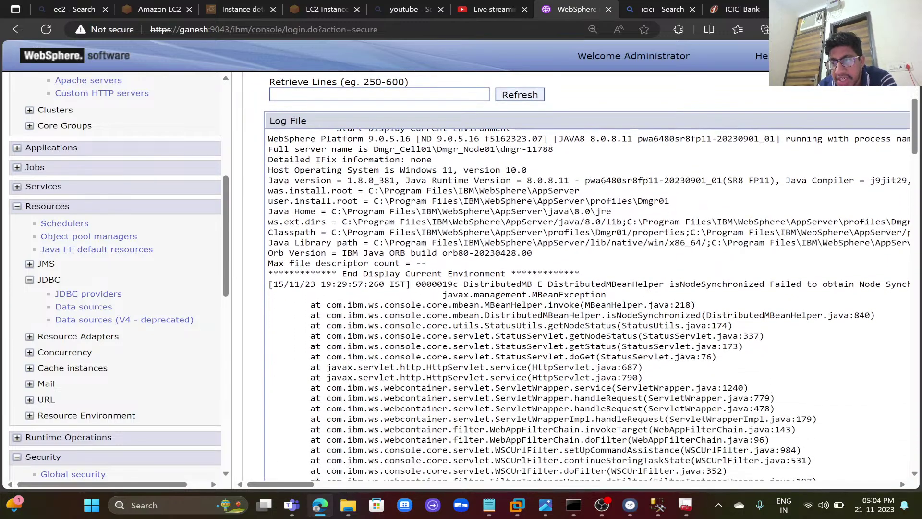
{"action": "scroll", "coordinate": [591, 277], "scroll_direction": "down", "scroll_amount": 10}
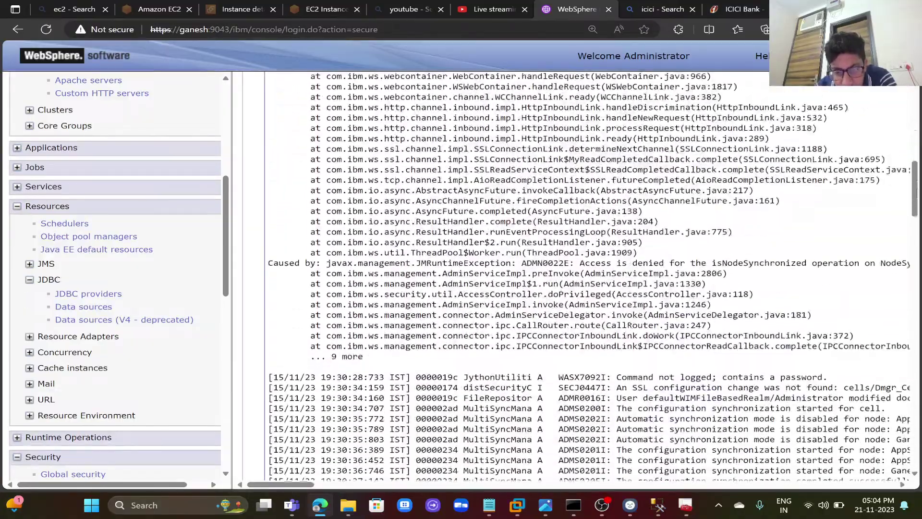
{"action": "scroll", "coordinate": [591, 276], "scroll_direction": "down", "scroll_amount": 9}
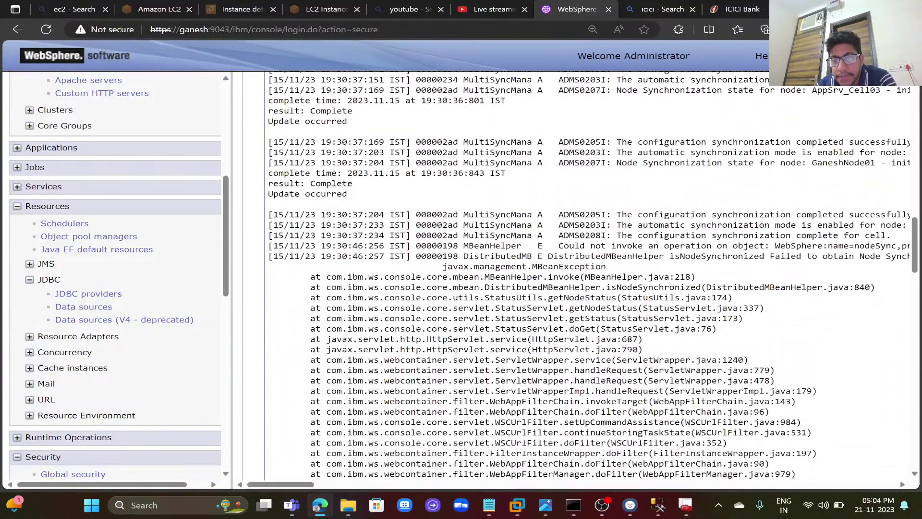
{"action": "scroll", "coordinate": [590, 276], "scroll_direction": "down", "scroll_amount": 15}
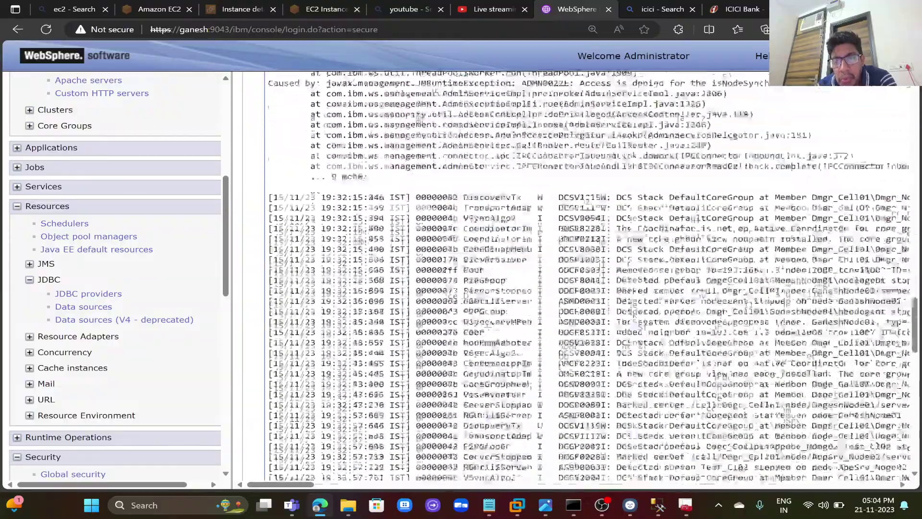
{"action": "scroll", "coordinate": [591, 277], "scroll_direction": "down", "scroll_amount": 15}
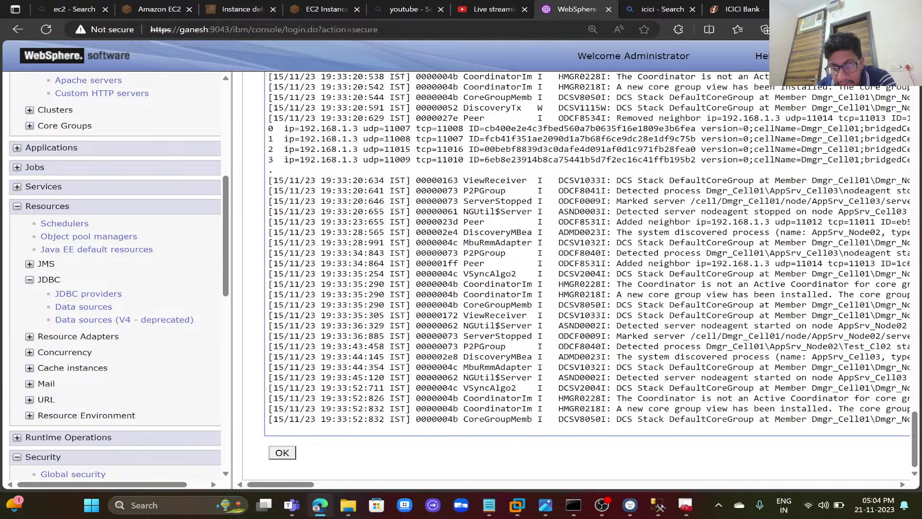
{"action": "left_click", "coordinate": [489, 504]}
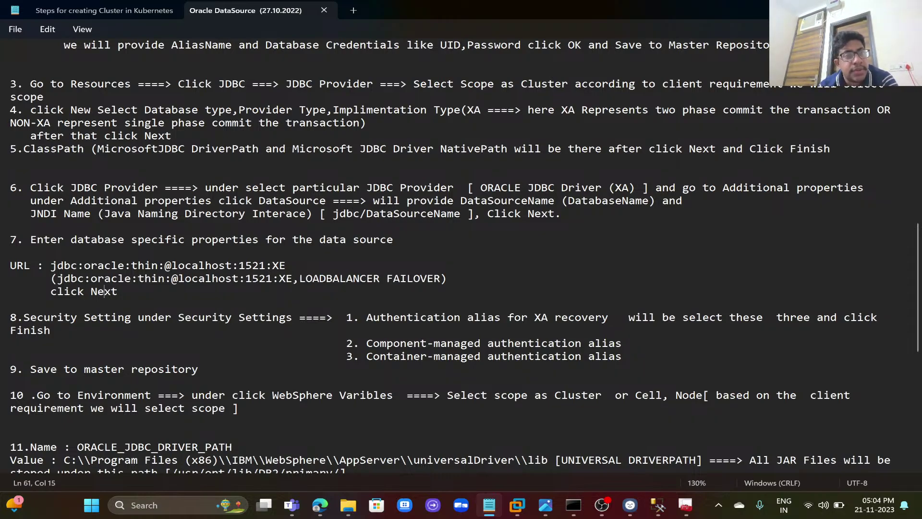
{"action": "key", "text": "alt+Tab"}
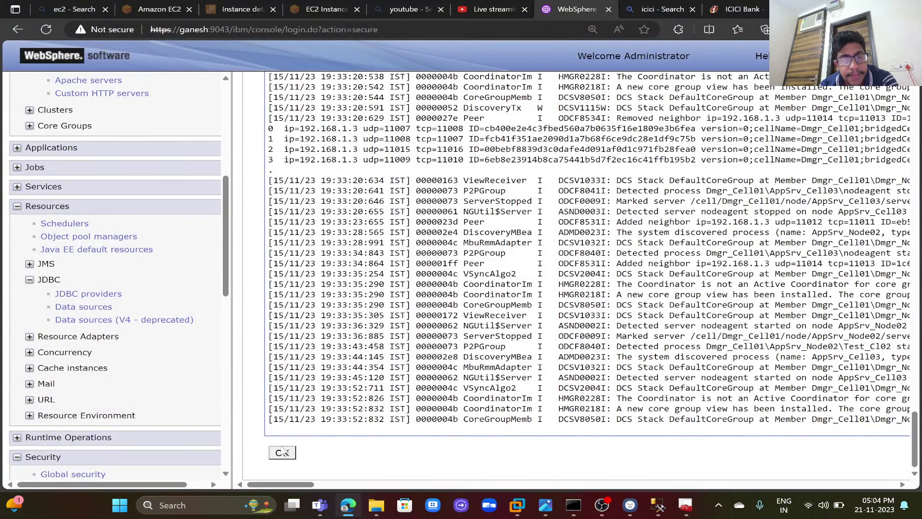
- Review the Ganesh connection pool and its advanced settings unchanged, then show its empty custom properties
{"action": "left_click", "coordinate": [283, 452]}
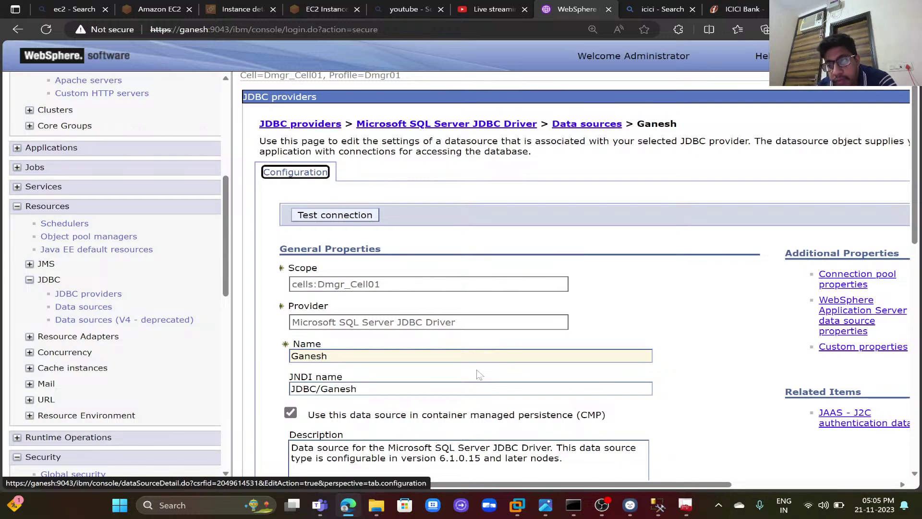
{"action": "left_click", "coordinate": [839, 286]}
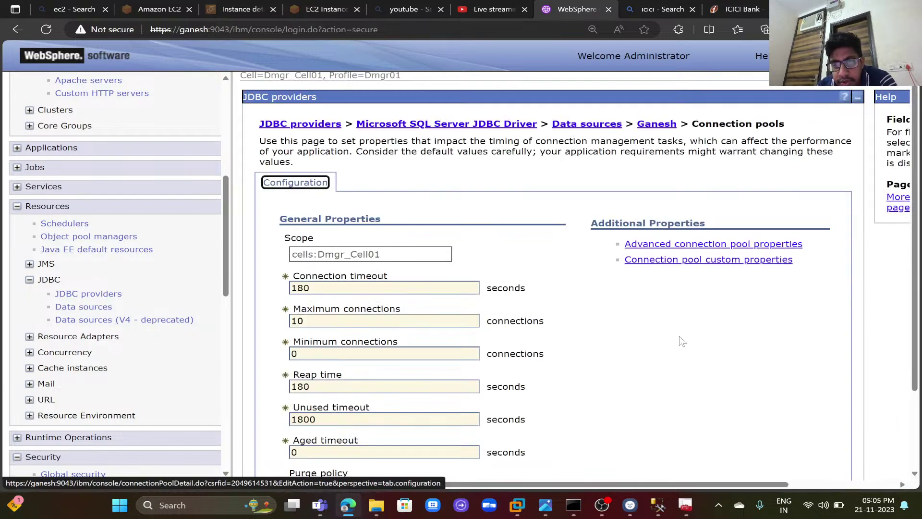
{"action": "scroll", "coordinate": [673, 351], "scroll_direction": "down", "scroll_amount": 1}
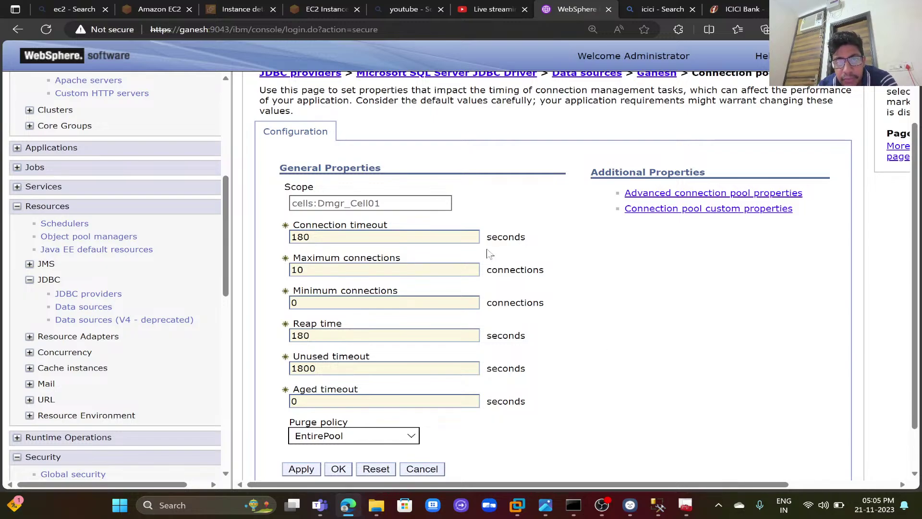
{"action": "left_click", "coordinate": [697, 197]}
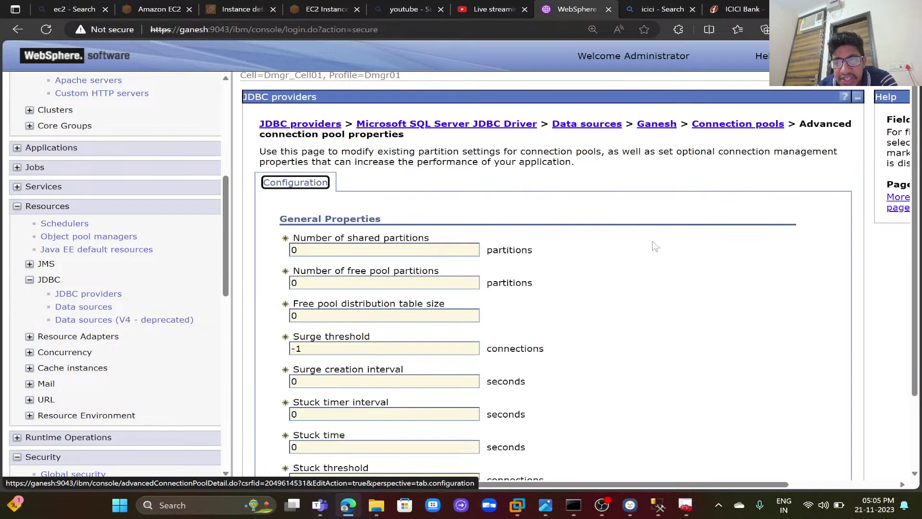
{"action": "scroll", "coordinate": [628, 275], "scroll_direction": "down", "scroll_amount": 1}
{"action": "scroll", "coordinate": [629, 276], "scroll_direction": "down", "scroll_amount": 1}
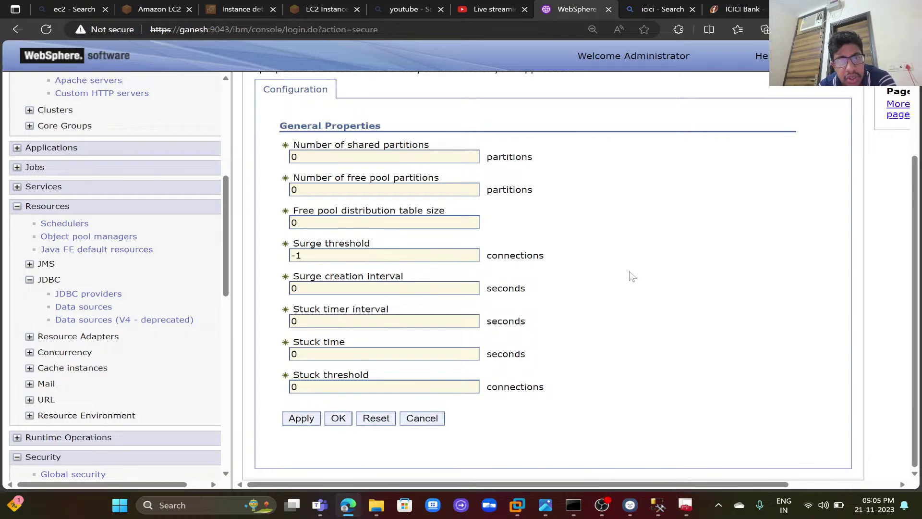
{"action": "left_click", "coordinate": [432, 421]}
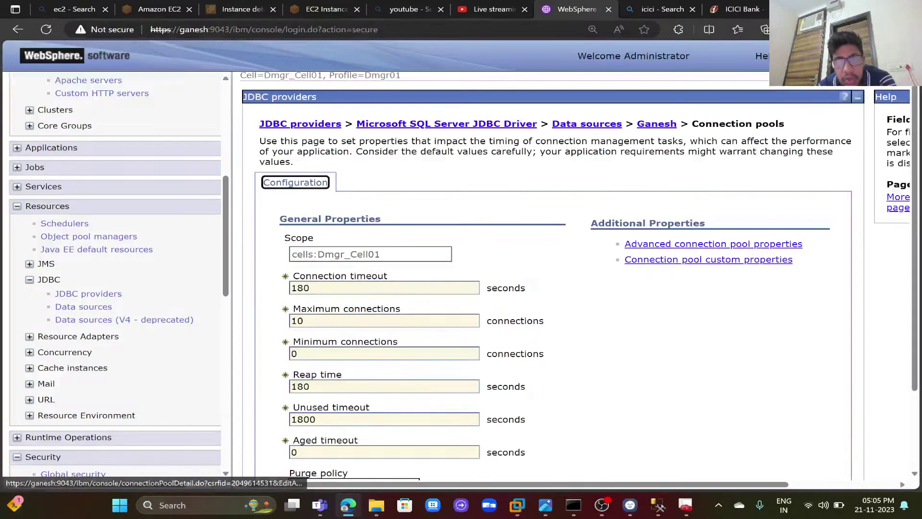
{"action": "left_click", "coordinate": [756, 260]}
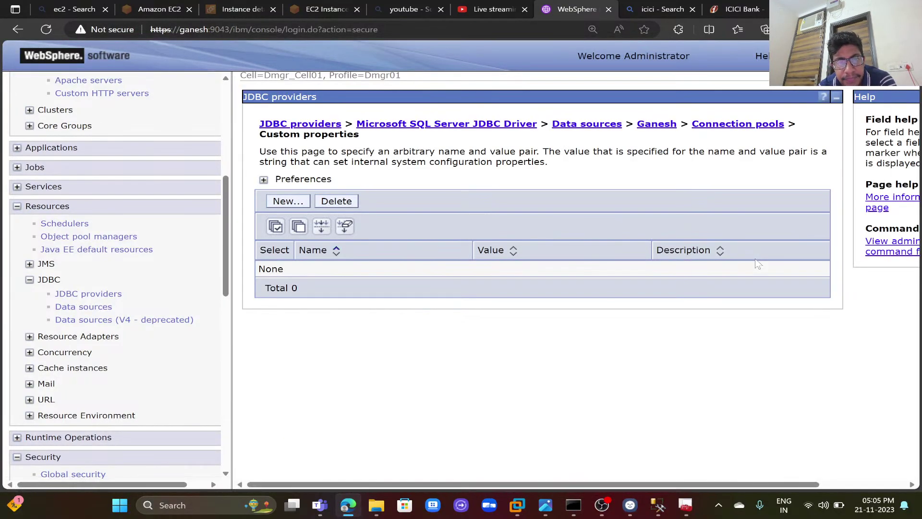
- Page through the Ganesh data source's custom properties to the third and last page
{"action": "left_click", "coordinate": [666, 126]}
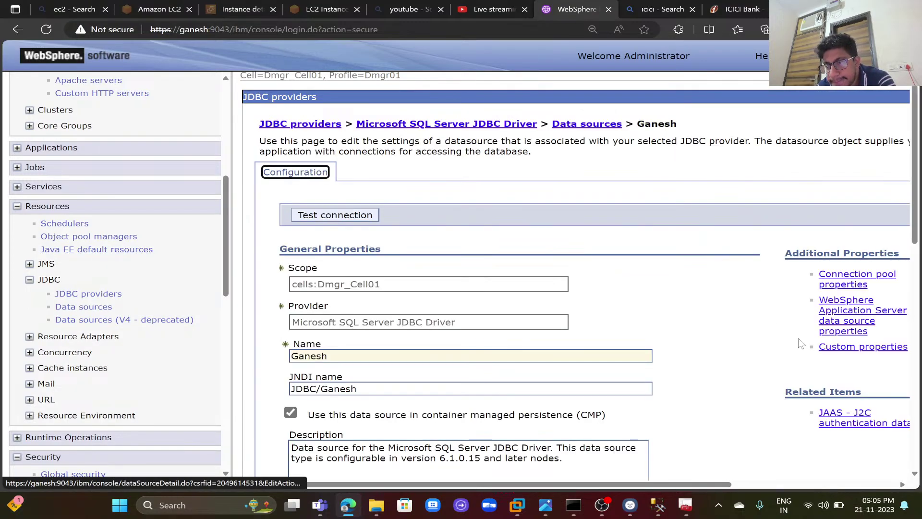
{"action": "left_click", "coordinate": [833, 351]}
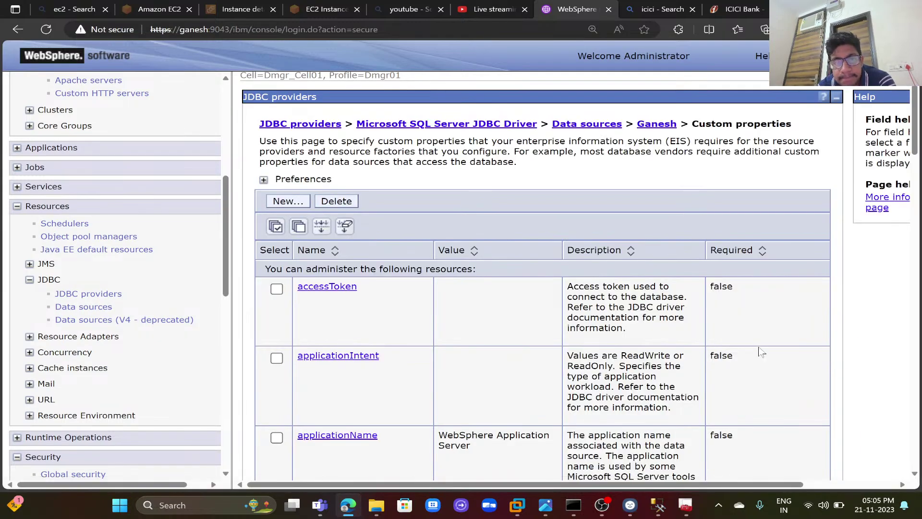
{"action": "scroll", "coordinate": [757, 351], "scroll_direction": "down", "scroll_amount": 10}
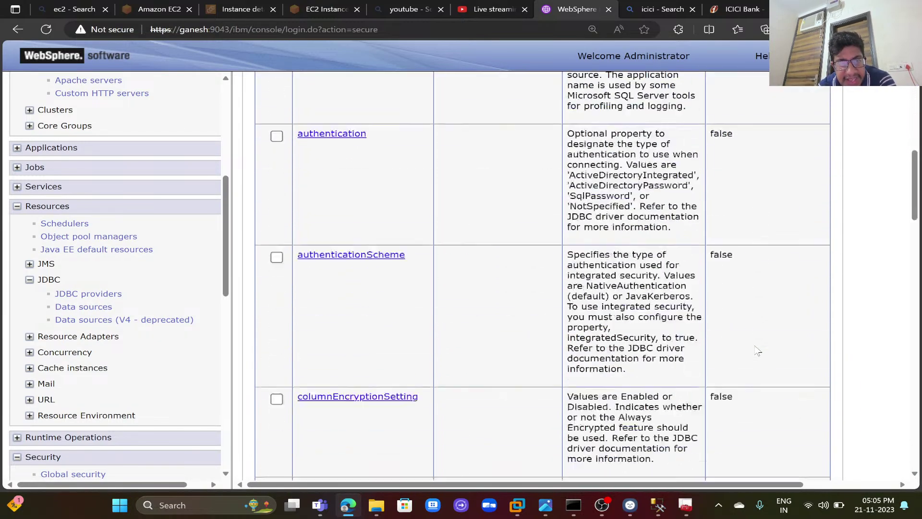
{"action": "scroll", "coordinate": [758, 350], "scroll_direction": "down", "scroll_amount": 10}
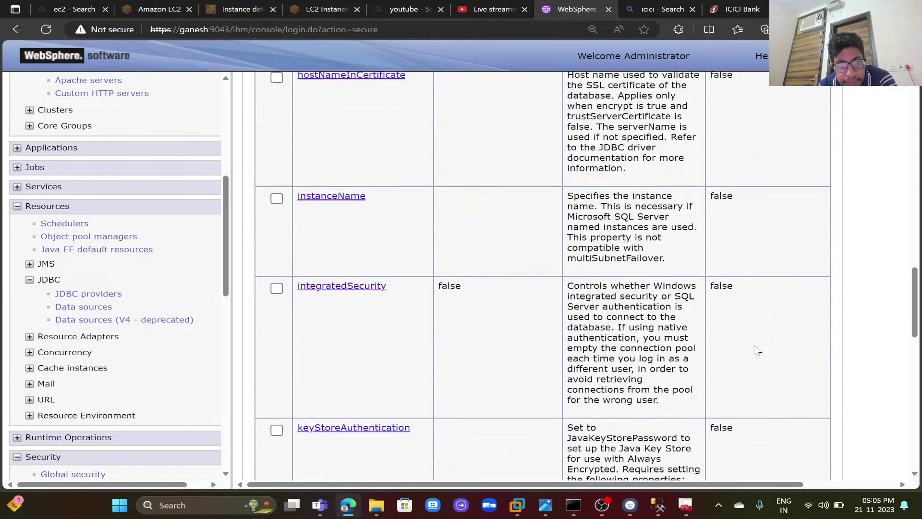
{"action": "scroll", "coordinate": [758, 350], "scroll_direction": "down", "scroll_amount": 10}
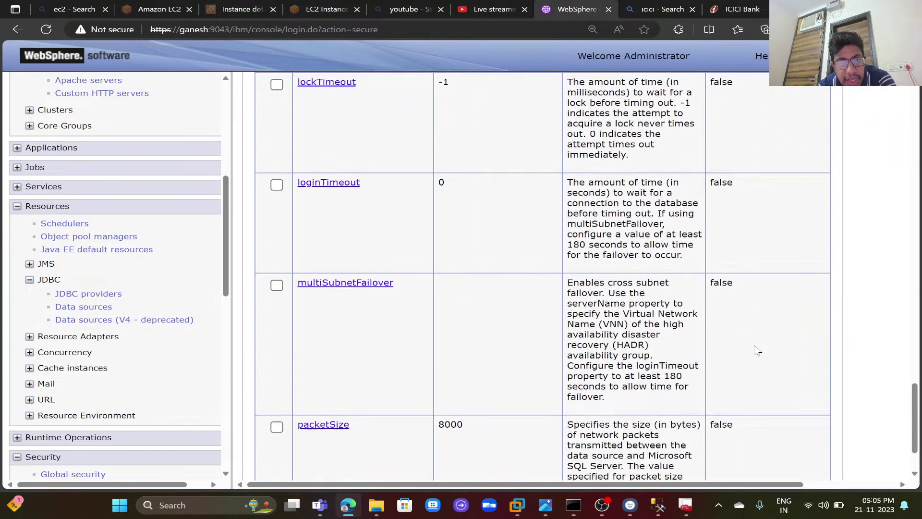
{"action": "scroll", "coordinate": [757, 351], "scroll_direction": "down", "scroll_amount": 2}
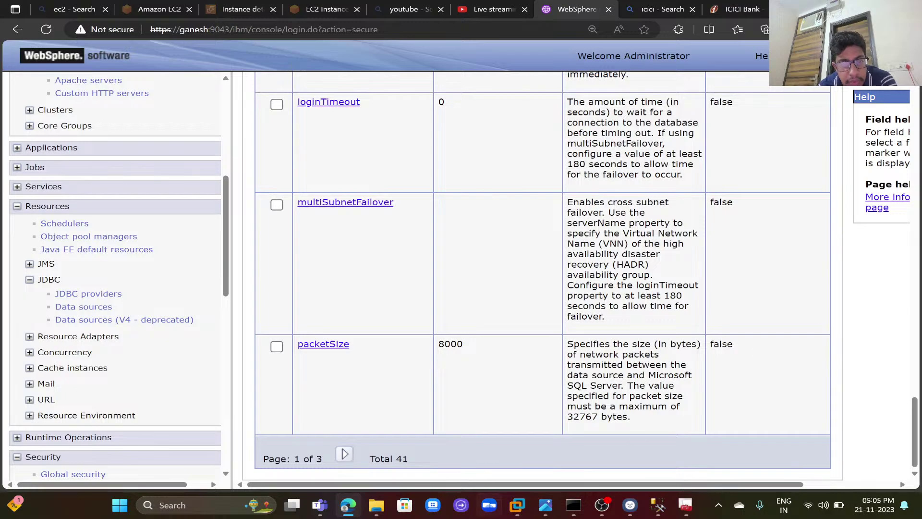
{"action": "left_click", "coordinate": [346, 453]}
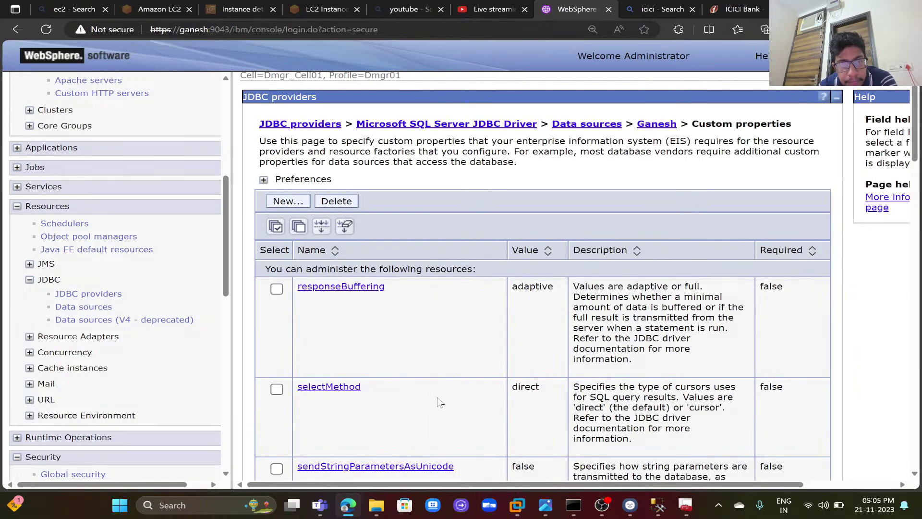
{"action": "scroll", "coordinate": [440, 403], "scroll_direction": "down", "scroll_amount": 15}
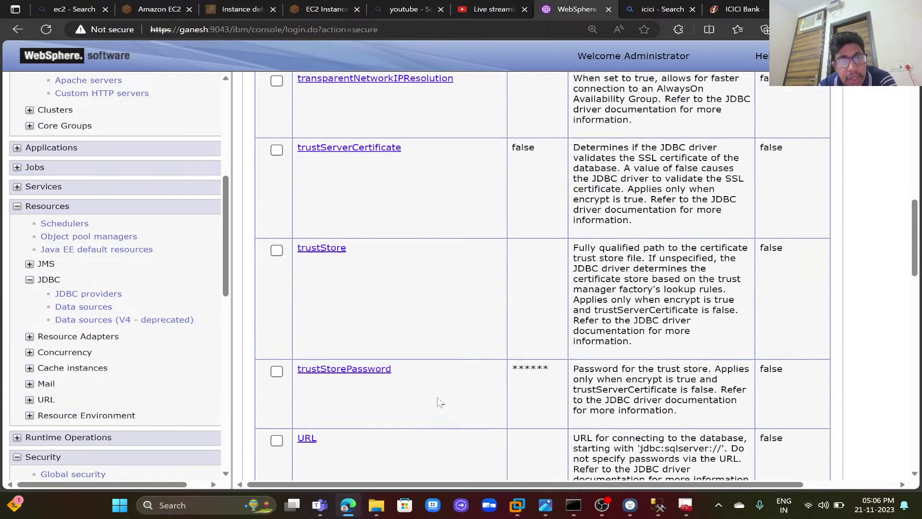
{"action": "scroll", "coordinate": [440, 403], "scroll_direction": "down", "scroll_amount": 8}
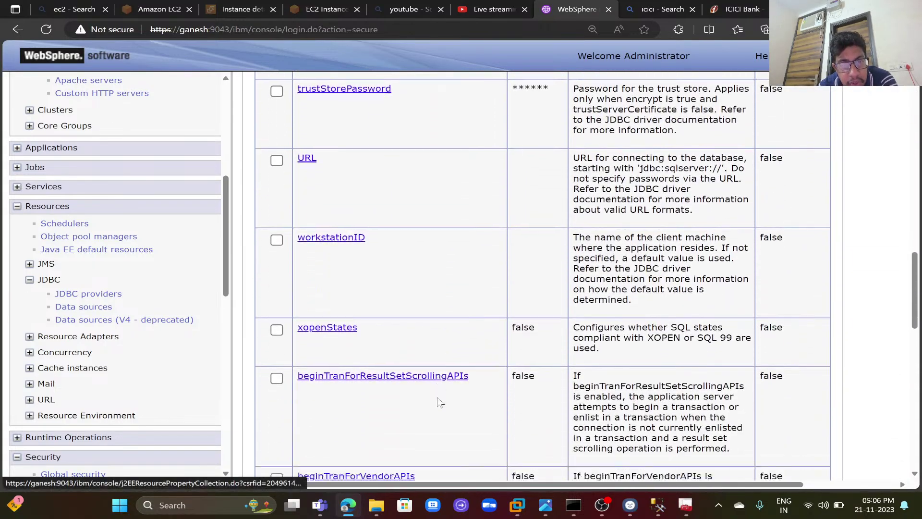
{"action": "scroll", "coordinate": [440, 402], "scroll_direction": "down", "scroll_amount": 10}
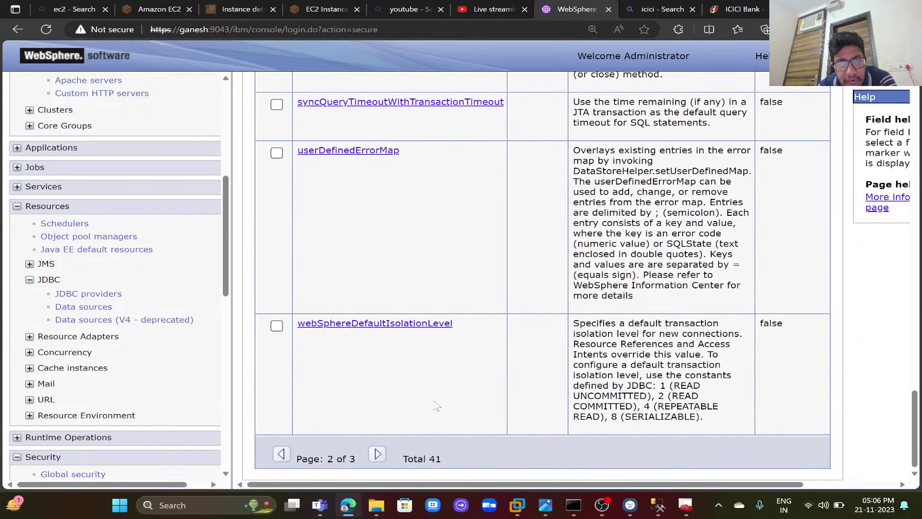
{"action": "left_click", "coordinate": [380, 454]}
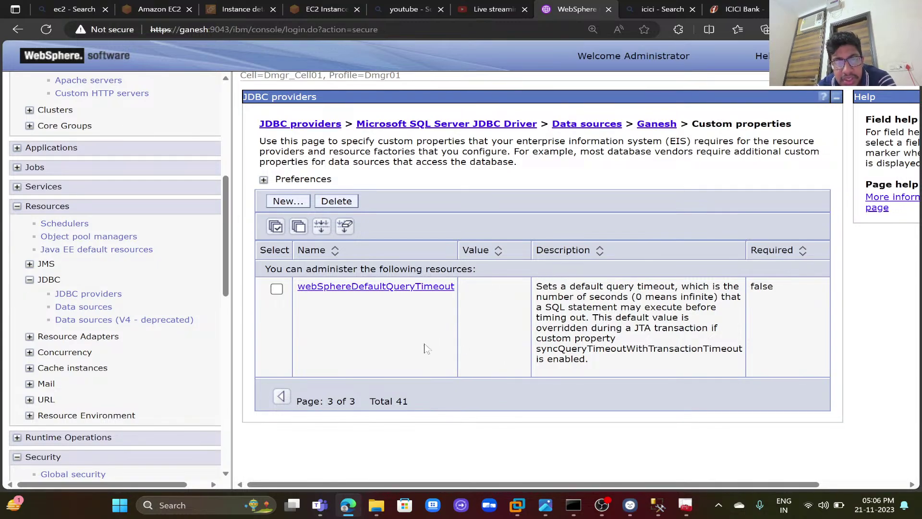
- Go back to page two and review responseBuffering, selectMethod and sendStringParametersAsUnicode
{"action": "left_click", "coordinate": [281, 397]}
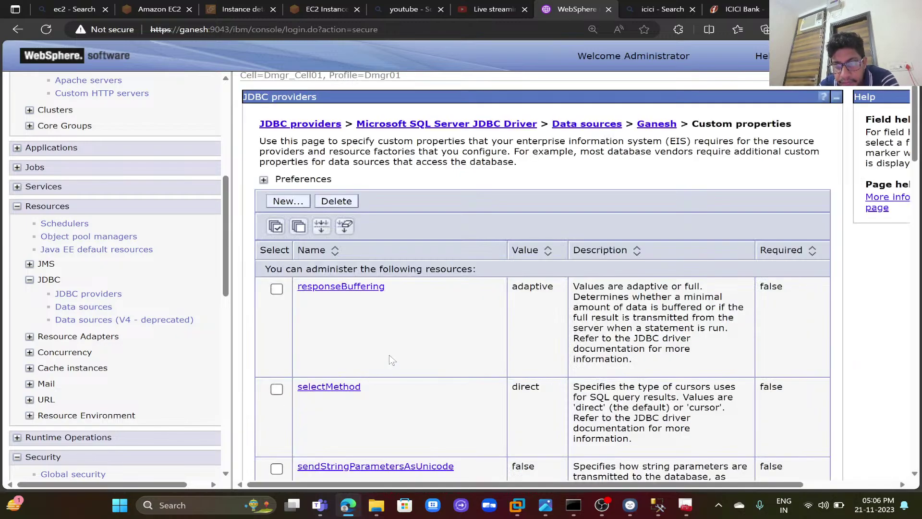
{"action": "scroll", "coordinate": [389, 355], "scroll_direction": "down", "scroll_amount": 10}
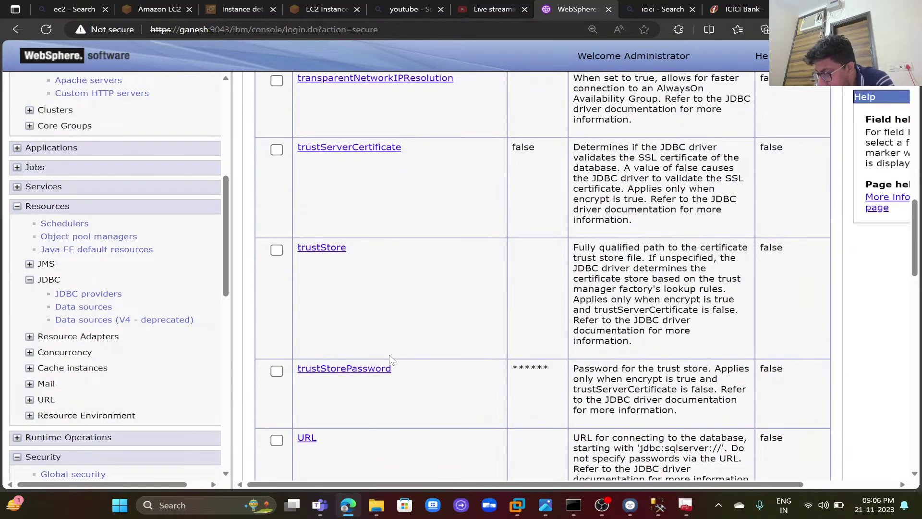
{"action": "scroll", "coordinate": [390, 359], "scroll_direction": "down", "scroll_amount": 15}
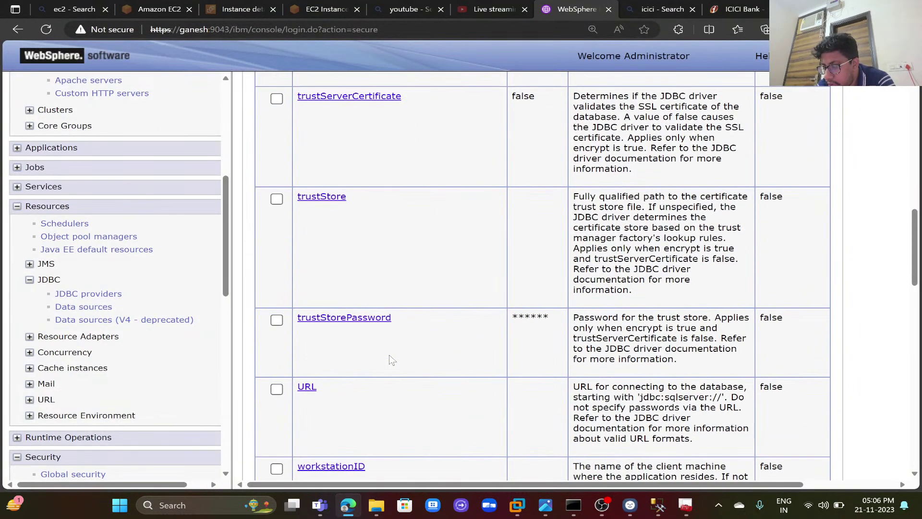
{"action": "scroll", "coordinate": [392, 361], "scroll_direction": "down", "scroll_amount": 5}
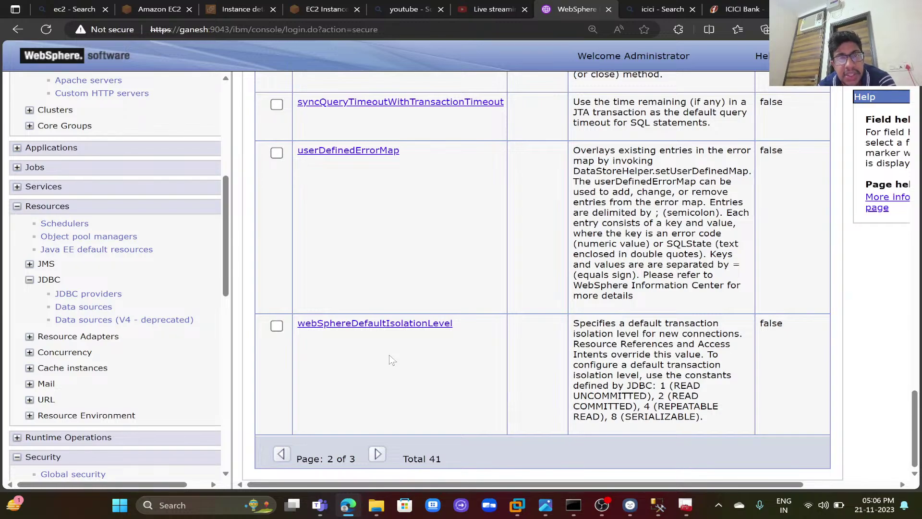
{"action": "scroll", "coordinate": [390, 360], "scroll_direction": "up", "scroll_amount": 10}
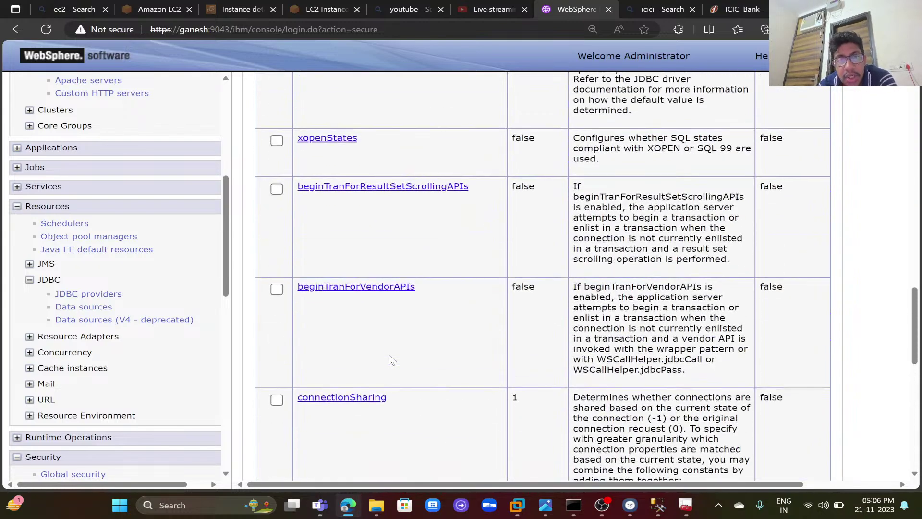
{"action": "scroll", "coordinate": [390, 358], "scroll_direction": "up", "scroll_amount": 9}
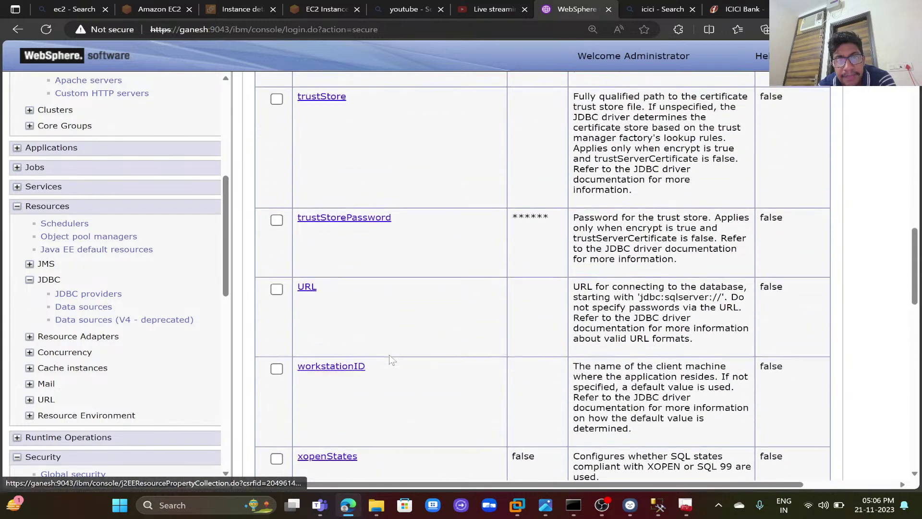
{"action": "scroll", "coordinate": [390, 360], "scroll_direction": "up", "scroll_amount": 2}
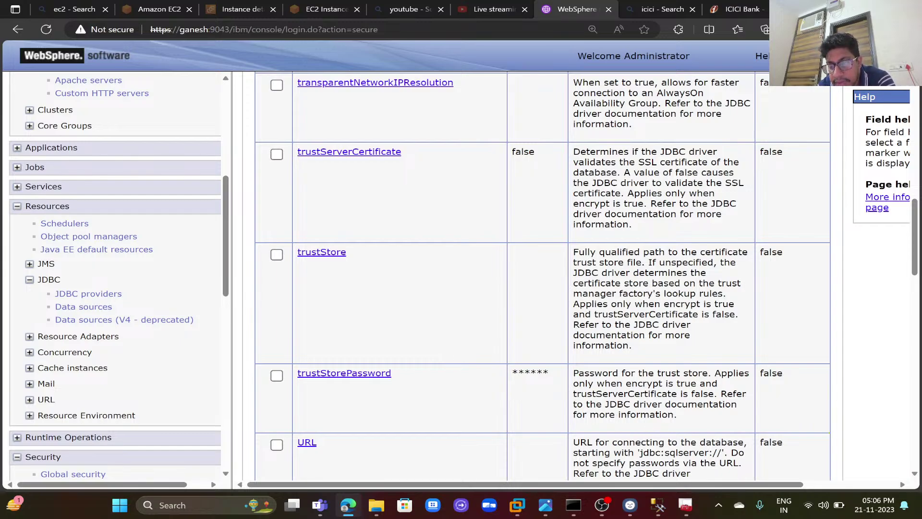
{"action": "scroll", "coordinate": [543, 288], "scroll_direction": "up", "scroll_amount": 12}
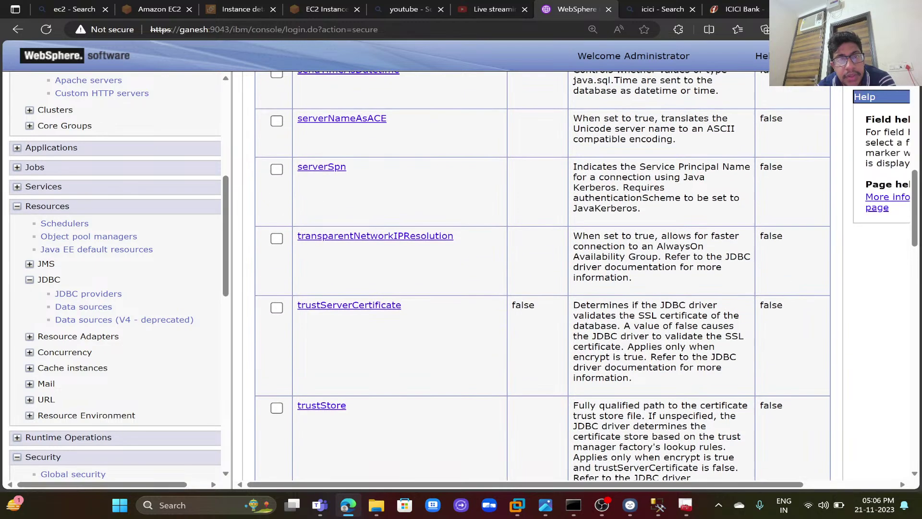
{"action": "scroll", "coordinate": [543, 288], "scroll_direction": "up", "scroll_amount": 2}
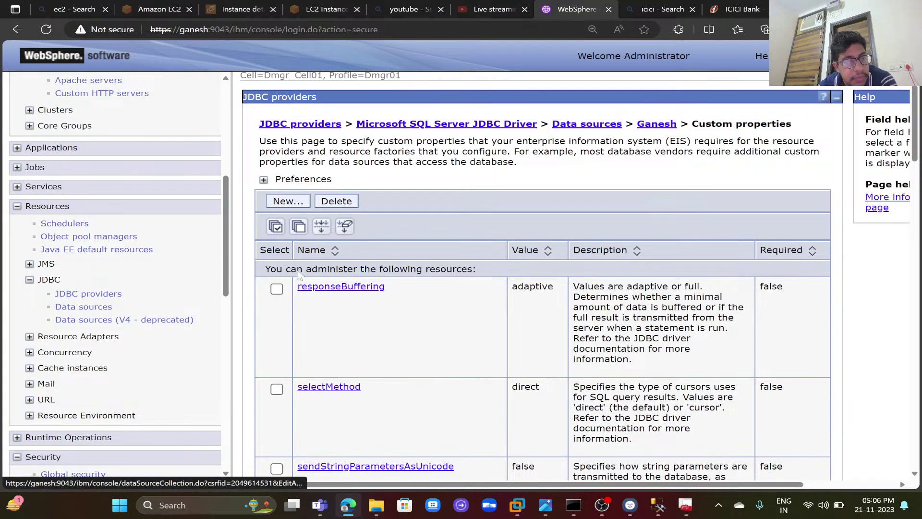
{"action": "left_click_drag", "start_coordinate": [226, 288], "coordinate": [264, 461]}
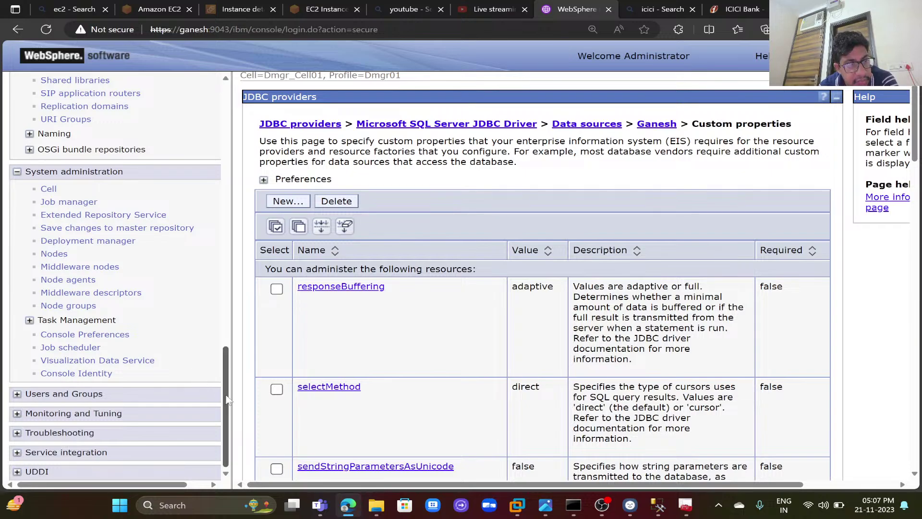
{"action": "scroll", "coordinate": [229, 398], "scroll_direction": "up", "scroll_amount": 3}
{"action": "scroll", "coordinate": [231, 418], "scroll_direction": "down", "scroll_amount": 3}
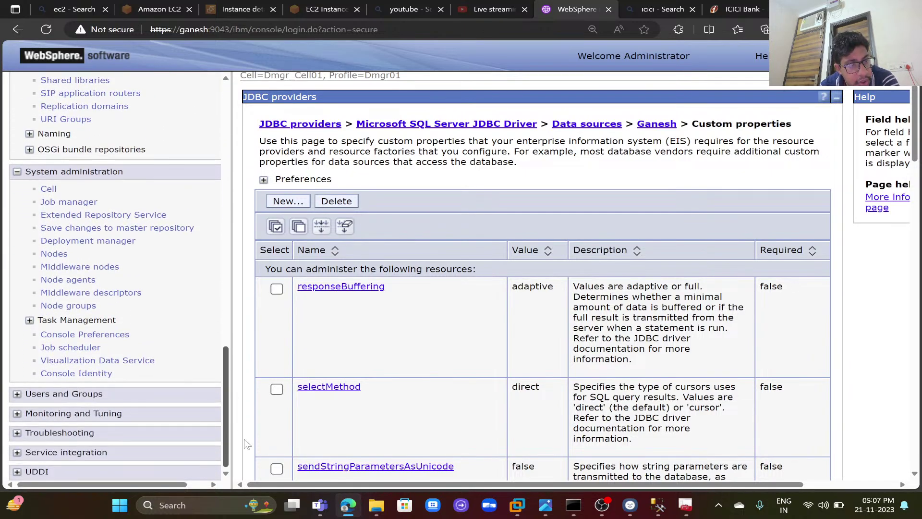
{"action": "scroll", "coordinate": [219, 394], "scroll_direction": "up", "scroll_amount": 10}
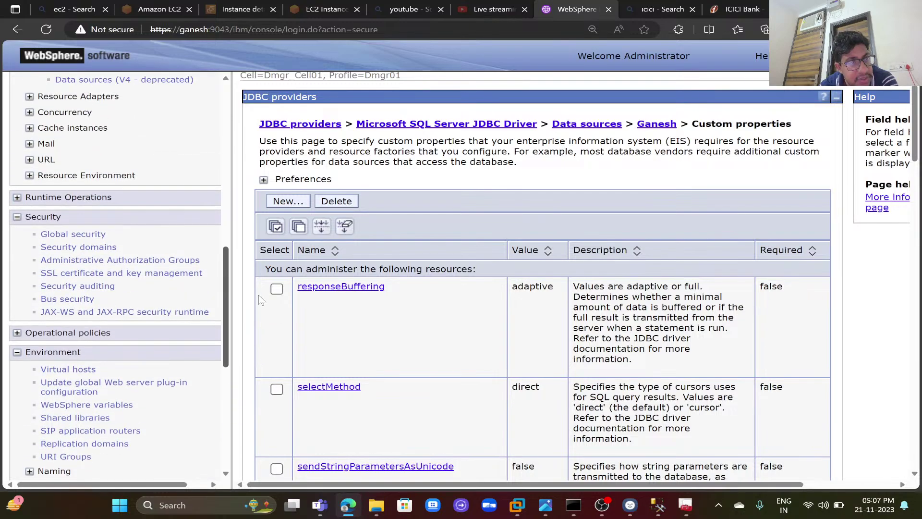
- Enter and confirm the cross-cell single sign-on password on the Global security LTPA page
{"action": "left_click", "coordinate": [75, 238]}
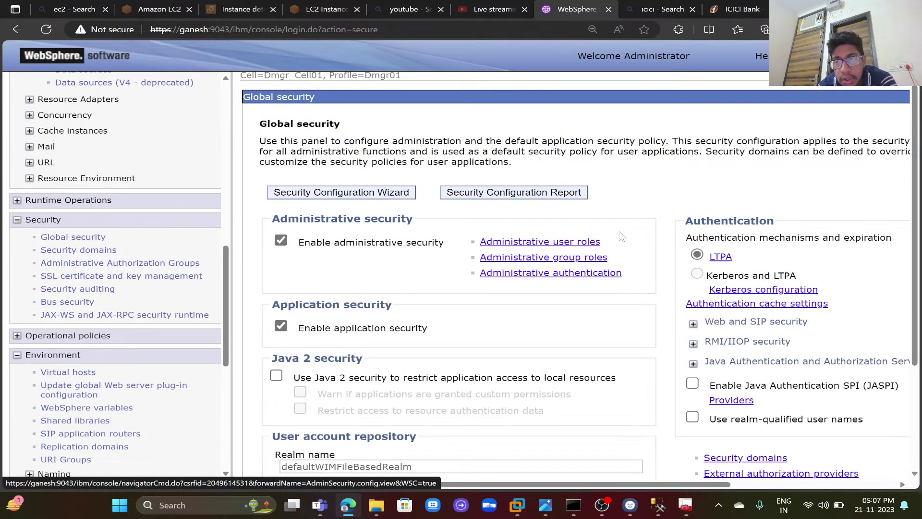
{"action": "left_click", "coordinate": [722, 258]}
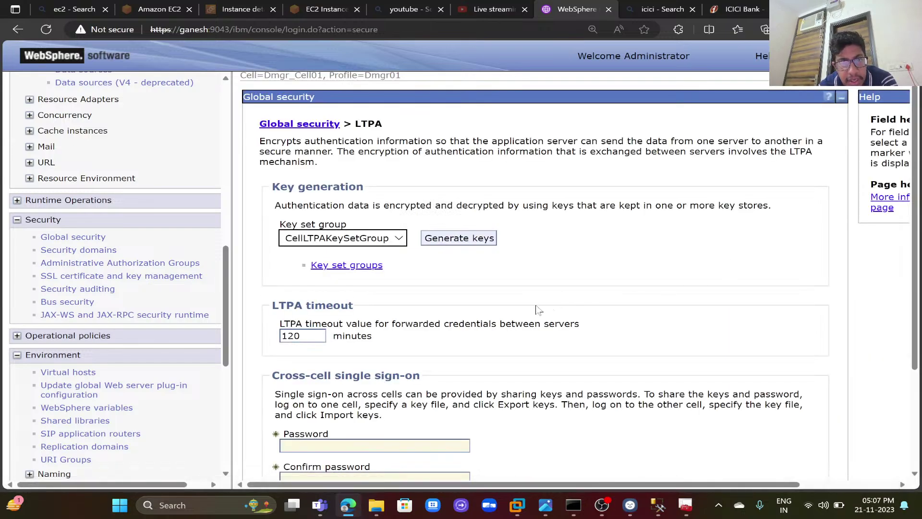
{"action": "scroll", "coordinate": [500, 311], "scroll_direction": "down", "scroll_amount": 3}
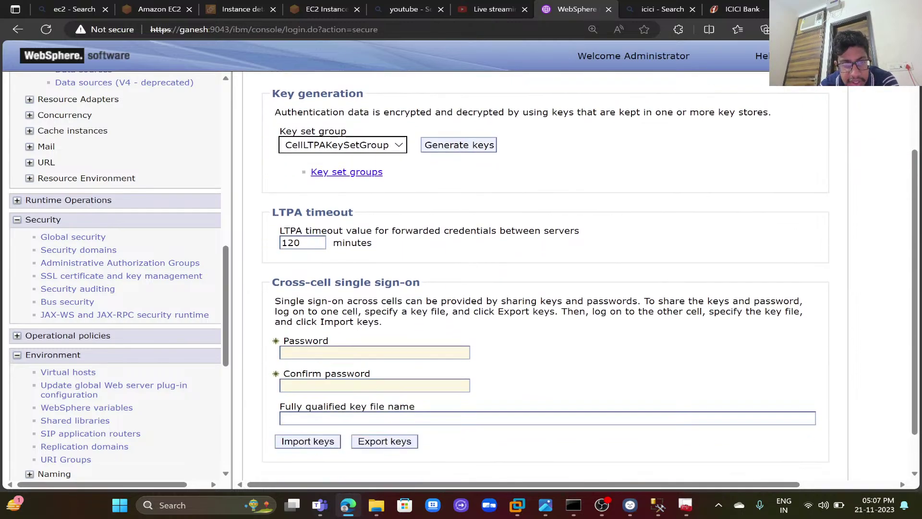
{"action": "left_click", "coordinate": [375, 307]}
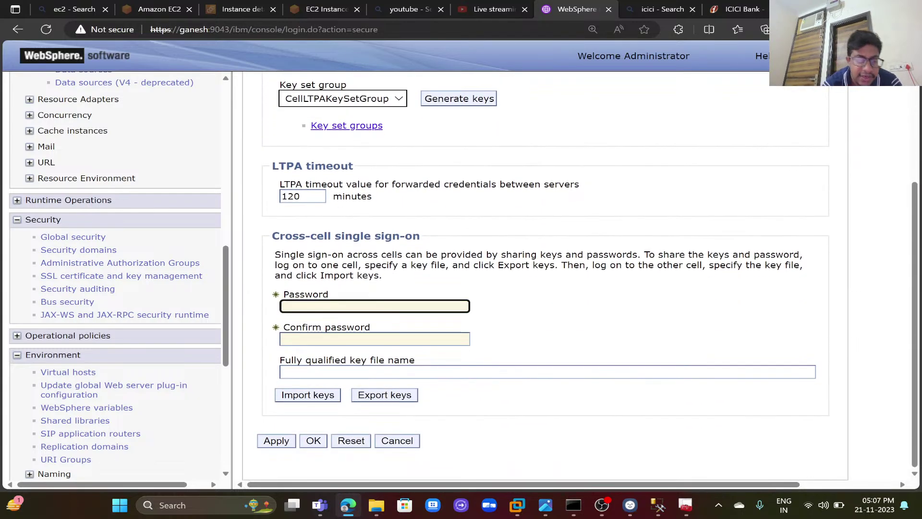
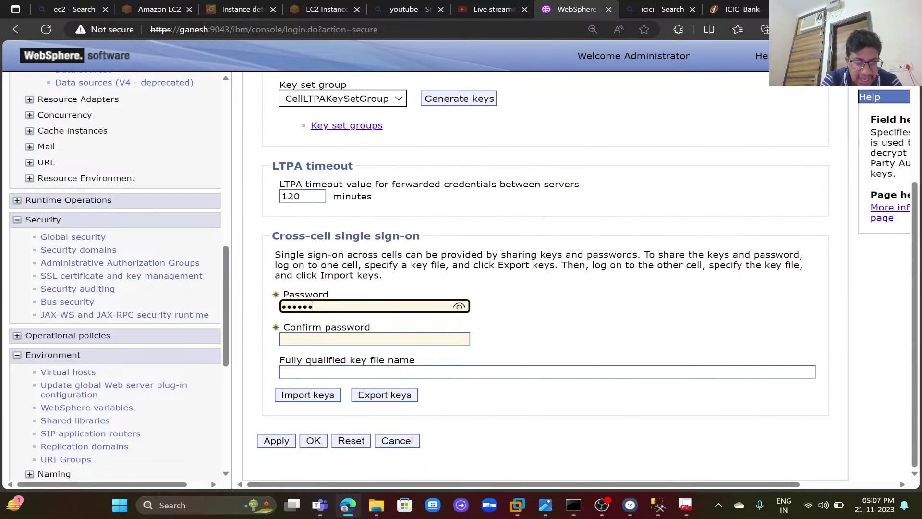
{"action": "key", "text": "Tab"}
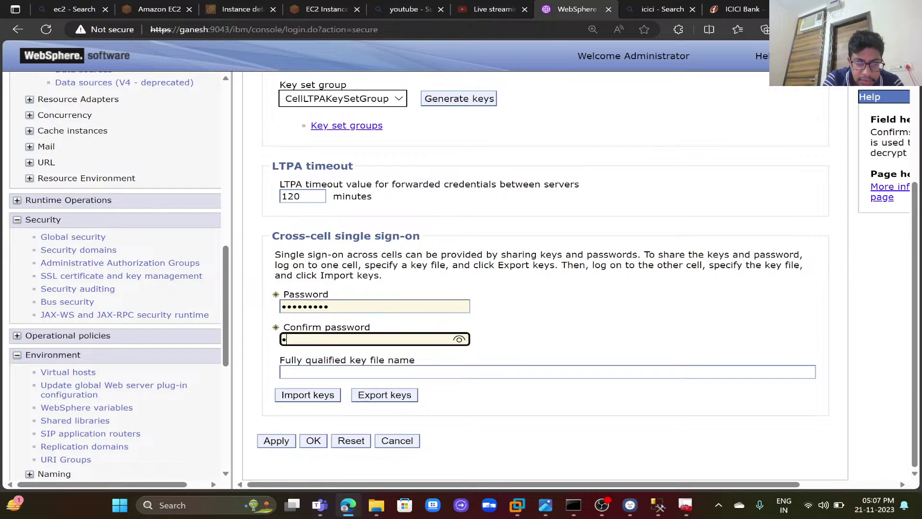
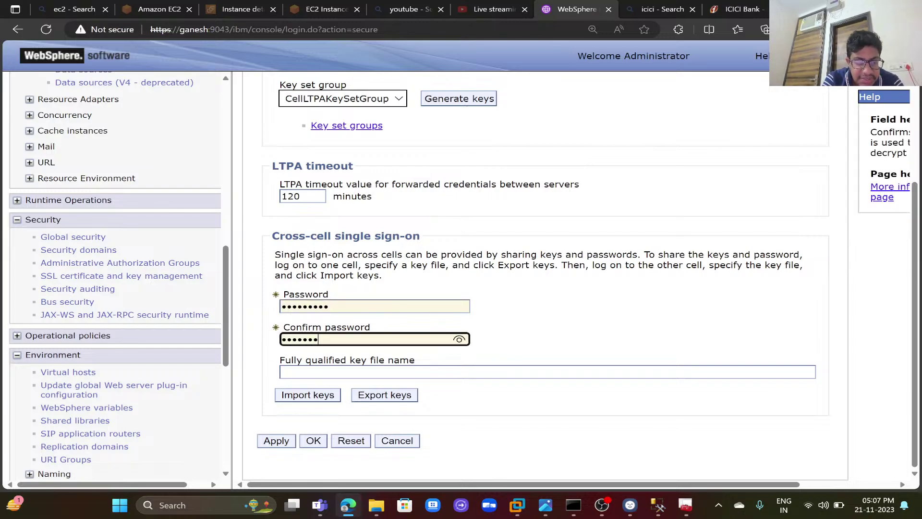
- Begin the fully qualified key file name, trimming it back to '/'
{"action": "left_click", "coordinate": [317, 372]}
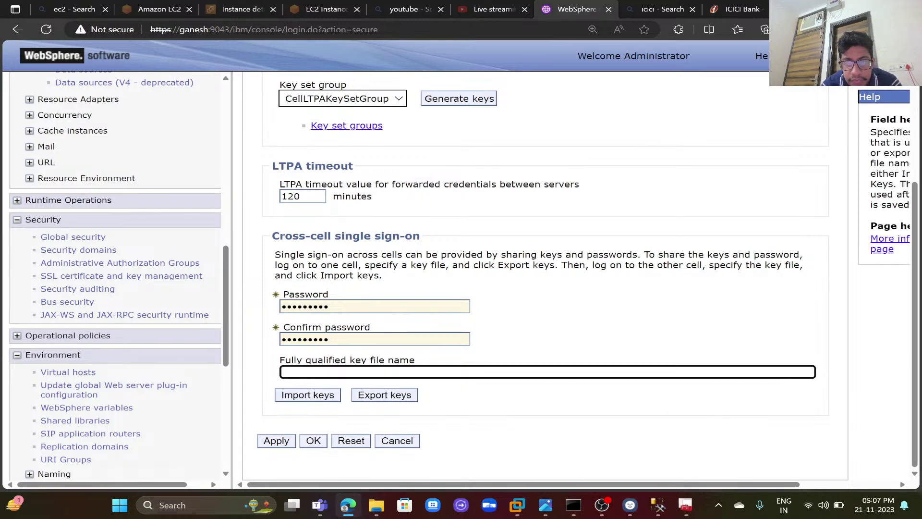
{"action": "type", "text": "/"}
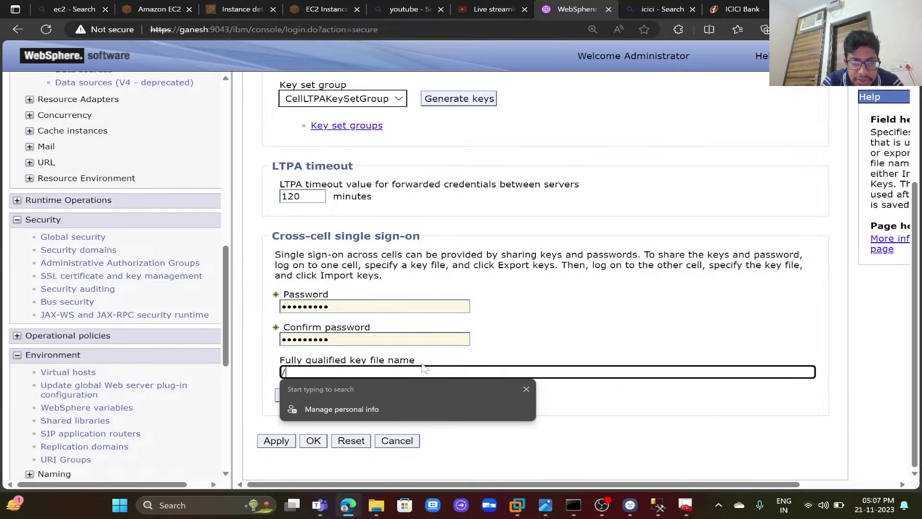
{"action": "type", "text": "o"}
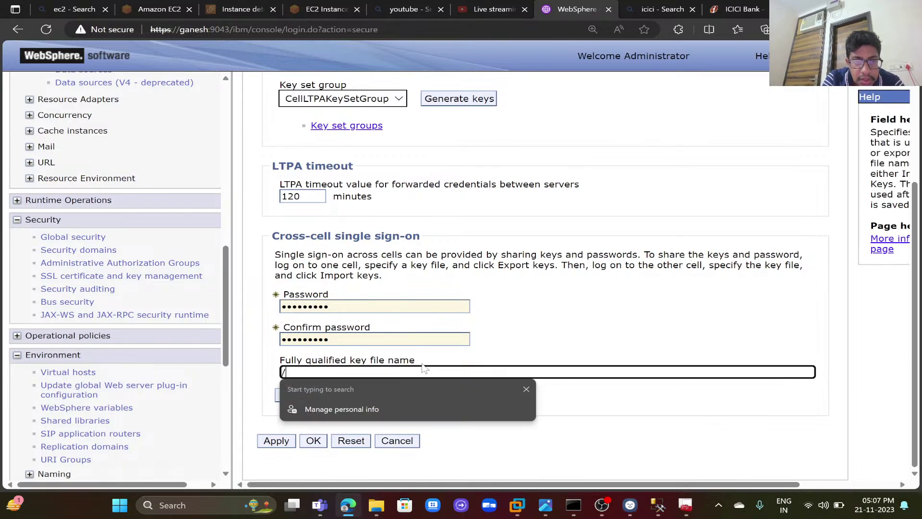
{"action": "type", "text": "usr/"}
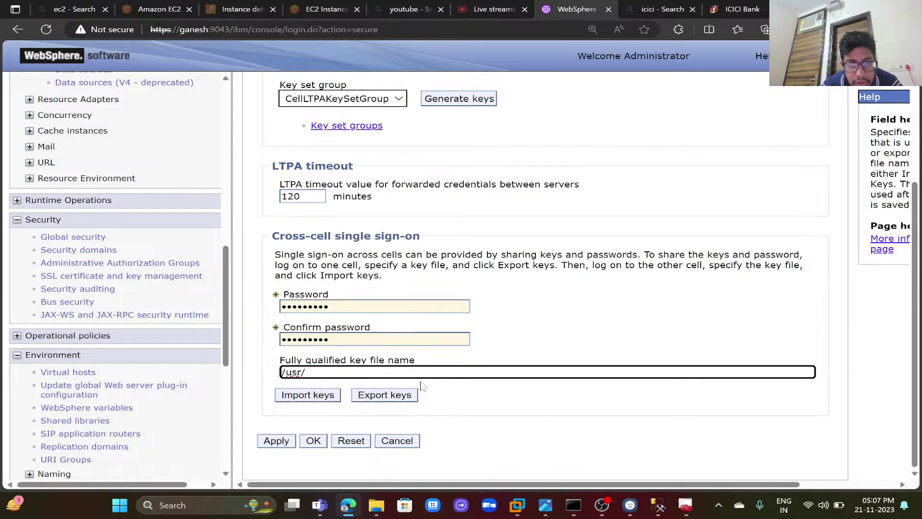
{"action": "key", "text": "BackSpace"}
{"action": "key", "text": "BackSpace"}
{"action": "key", "text": "BackSpace"}
{"action": "key", "text": "BackSpace"}
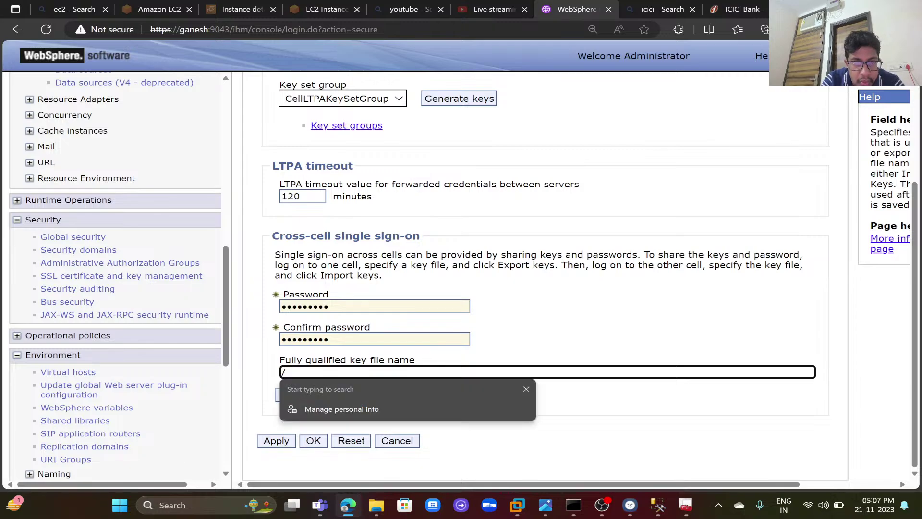
- Copy the D:\ path of the New Volume (D:) drive and return to the console
{"action": "left_click", "coordinate": [377, 505]}
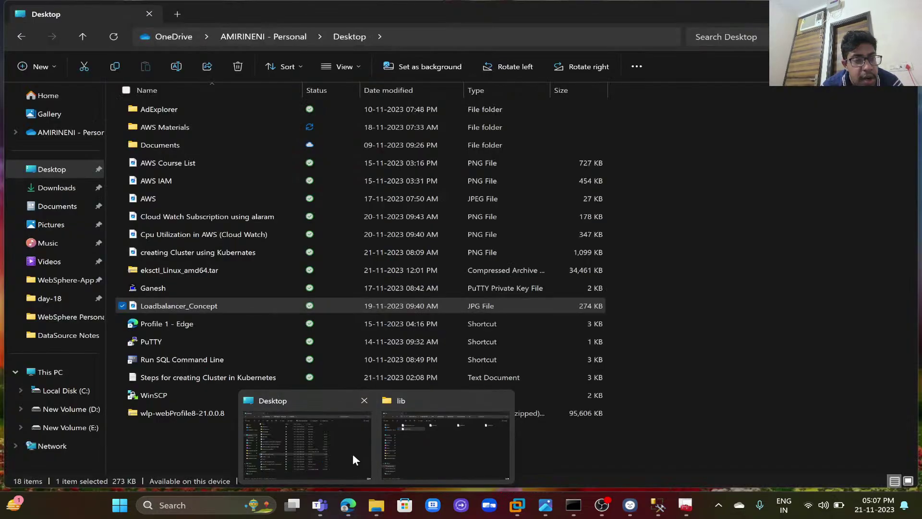
{"action": "left_click", "coordinate": [353, 455]}
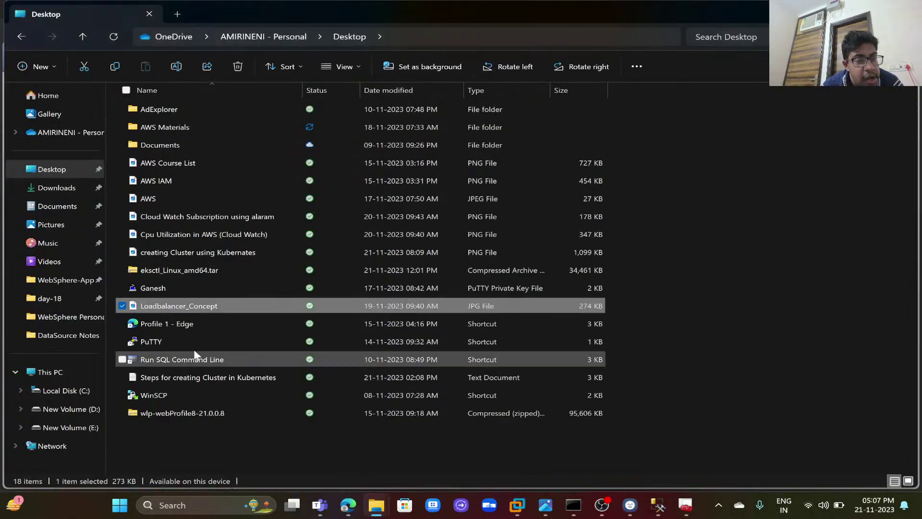
{"action": "left_click", "coordinate": [97, 411]}
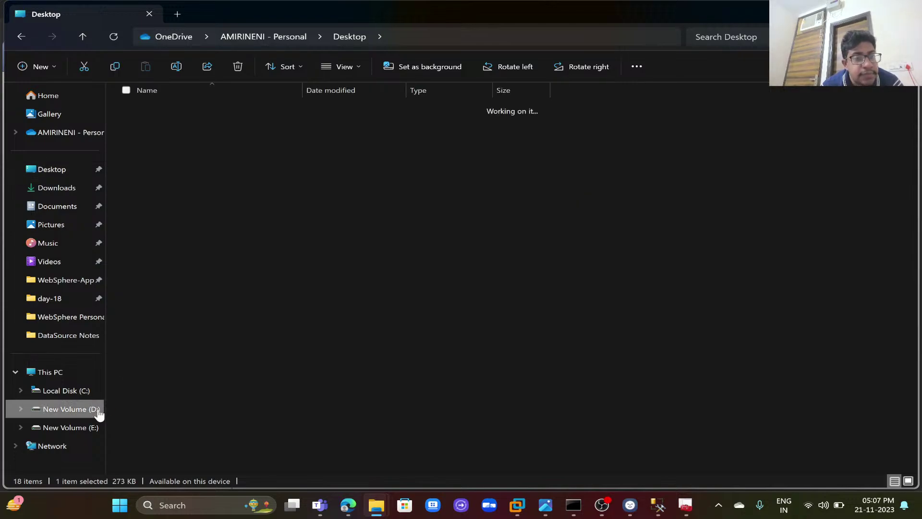
{"action": "left_click", "coordinate": [440, 41]}
{"action": "key", "text": "ctrl+c"}
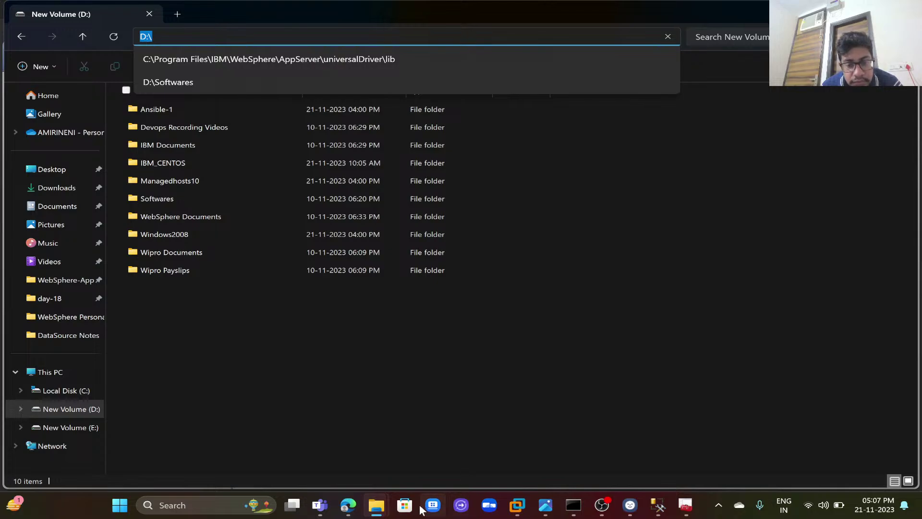
{"action": "left_click", "coordinate": [349, 505]}
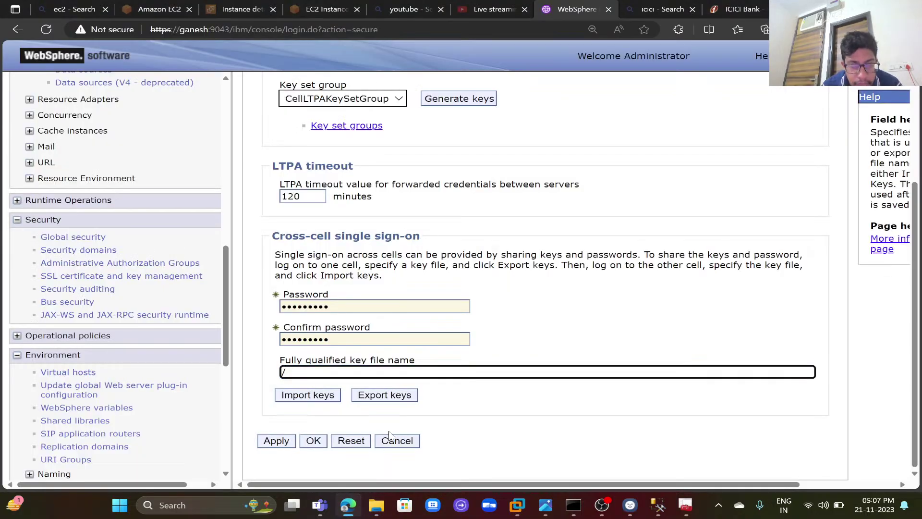
- Set the key file name to D:\LTPA.key and export the LTPA keys
{"action": "key", "text": "ctrl+v"}
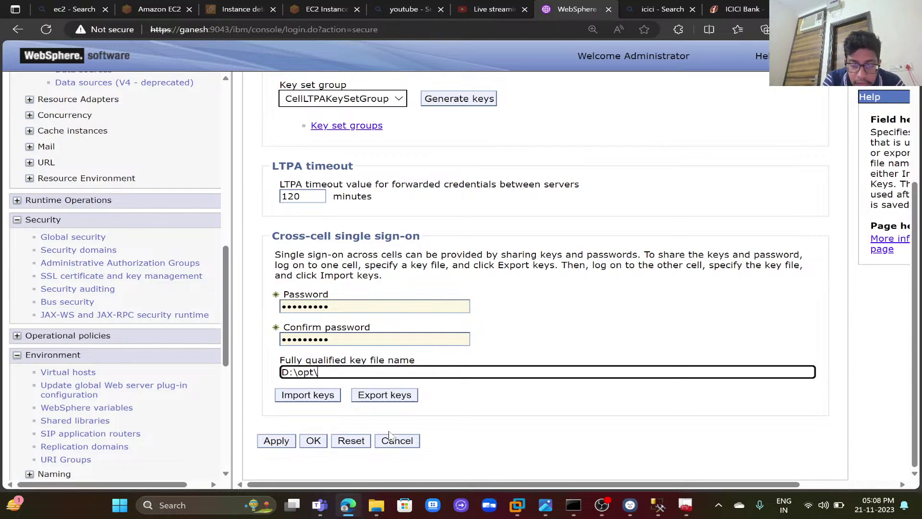
{"action": "type", "text": "opt\\IBM"}
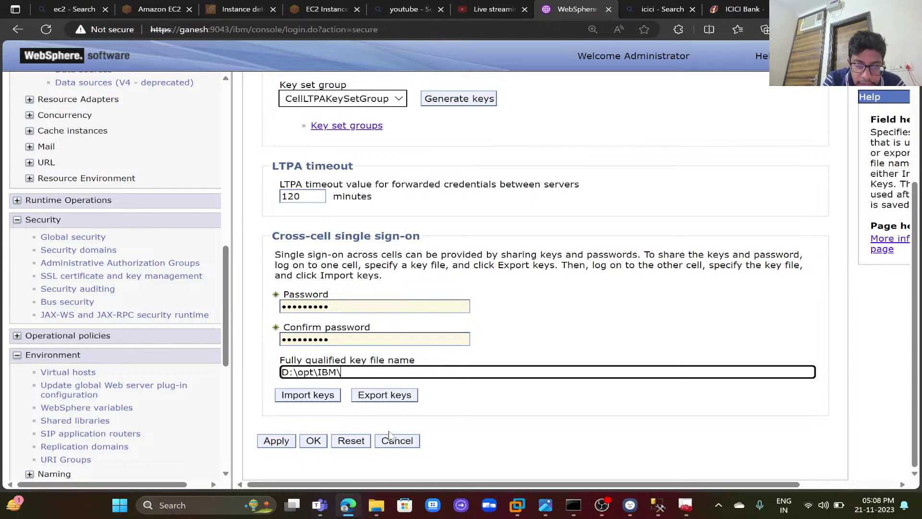
{"action": "type", "text": "\\LTPA.key"}
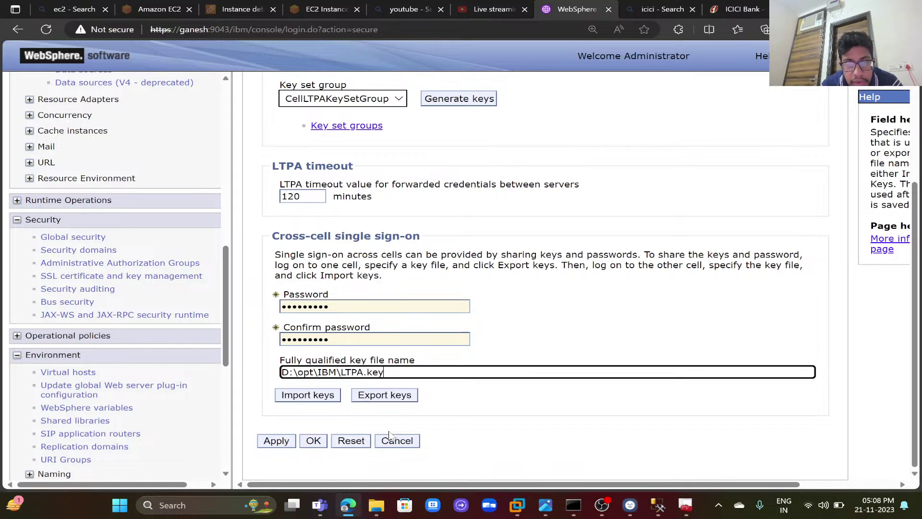
{"action": "key", "text": "BackSpace"}
{"action": "key", "text": "BackSpace"}
{"action": "key", "text": "BackSpace"}
{"action": "key", "text": "BackSpace"}
{"action": "key", "text": "BackSpace"}
{"action": "key", "text": "BackSpace"}
{"action": "key", "text": "BackSpace"}
{"action": "key", "text": "BackSpace"}
{"action": "key", "text": "BackSpace"}
{"action": "key", "text": "BackSpace"}
{"action": "key", "text": "BackSpace"}
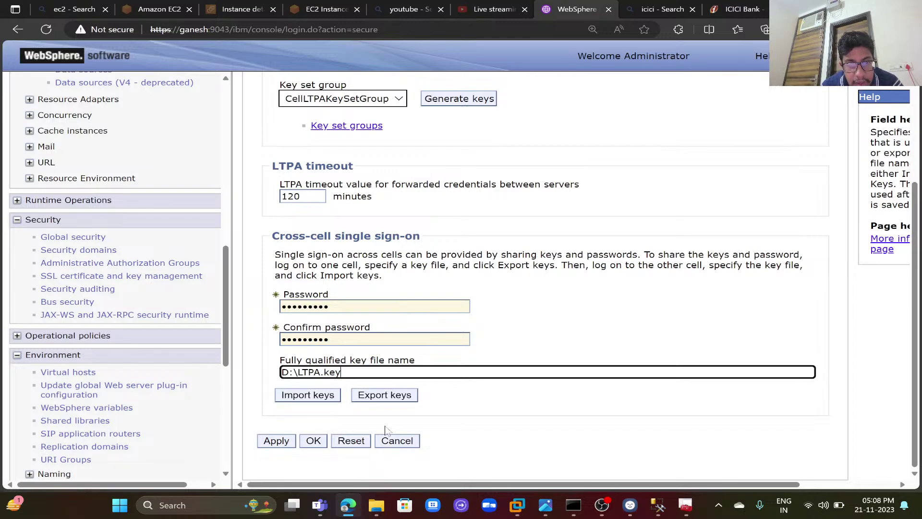
{"action": "left_click", "coordinate": [390, 396]}
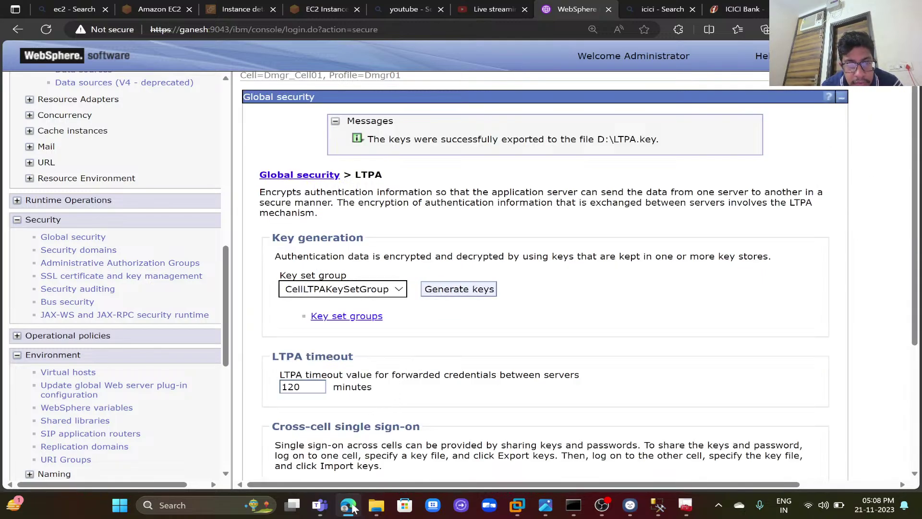
- Open the exported LTPA.key from the New Volume (D:) drive in Notepad
{"action": "left_click", "coordinate": [377, 504]}
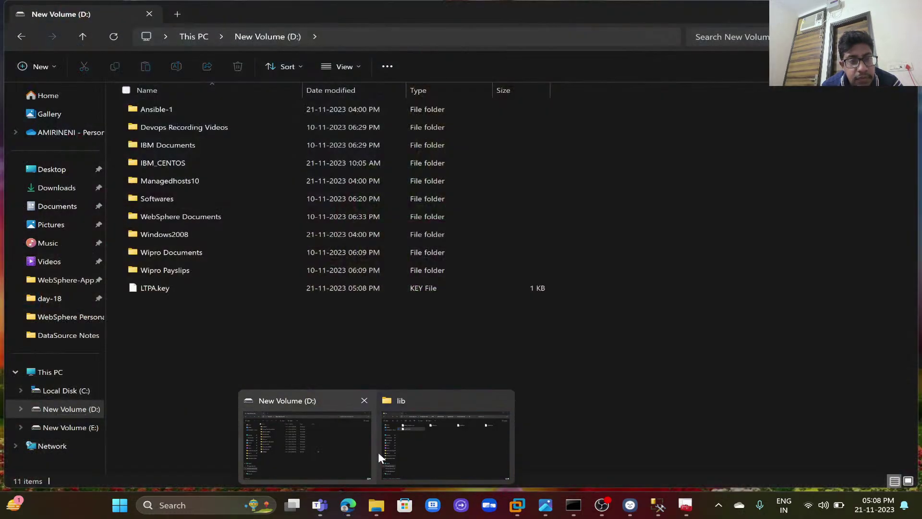
{"action": "left_click", "coordinate": [378, 451]}
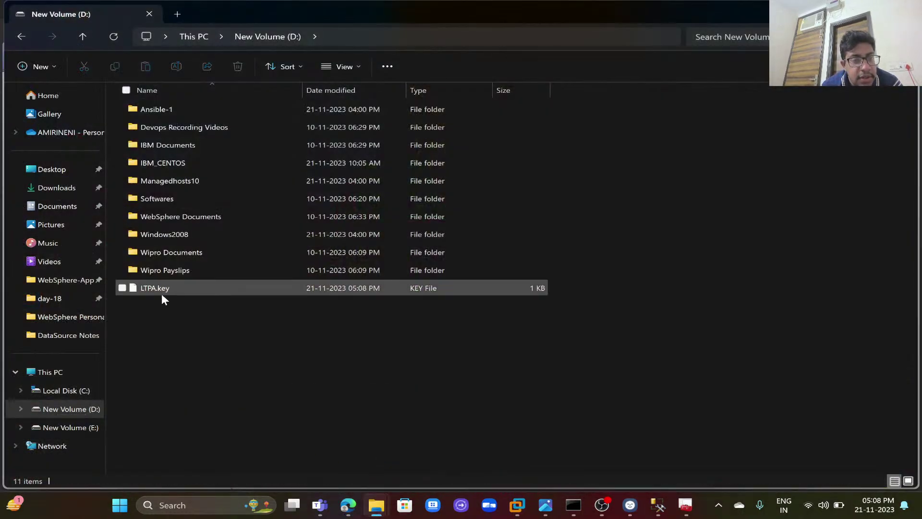
{"action": "double_click", "coordinate": [173, 285]}
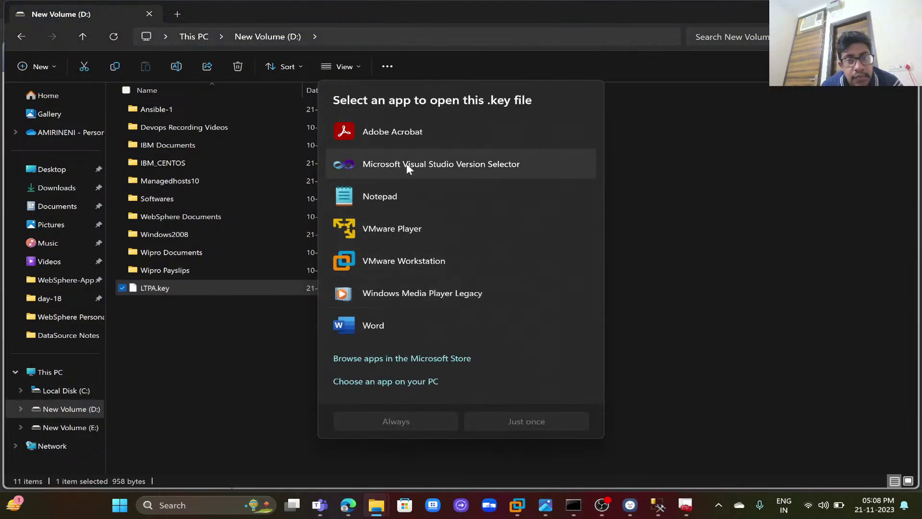
{"action": "double_click", "coordinate": [399, 191]}
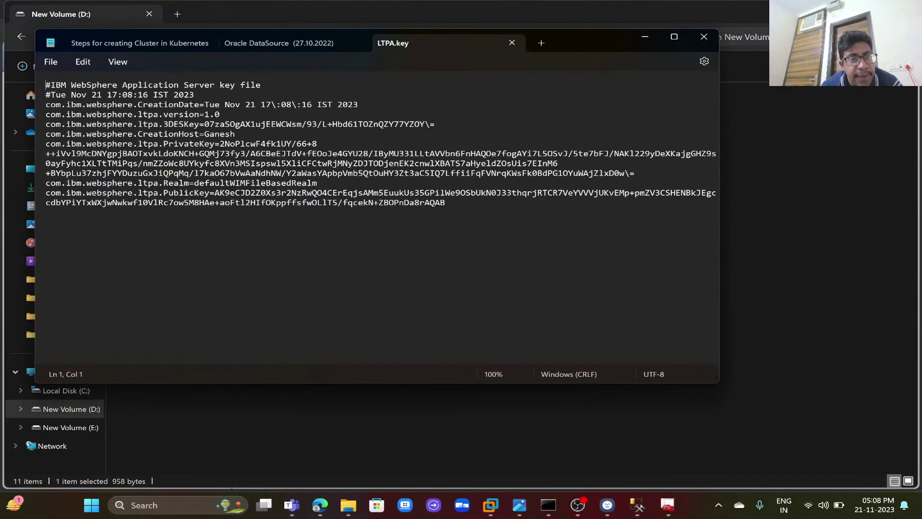
- Maximize Notepad, zoom in twice, and highlight the defaultWIMFileBasedRealm realm and the public key
{"action": "left_click", "coordinate": [674, 38]}
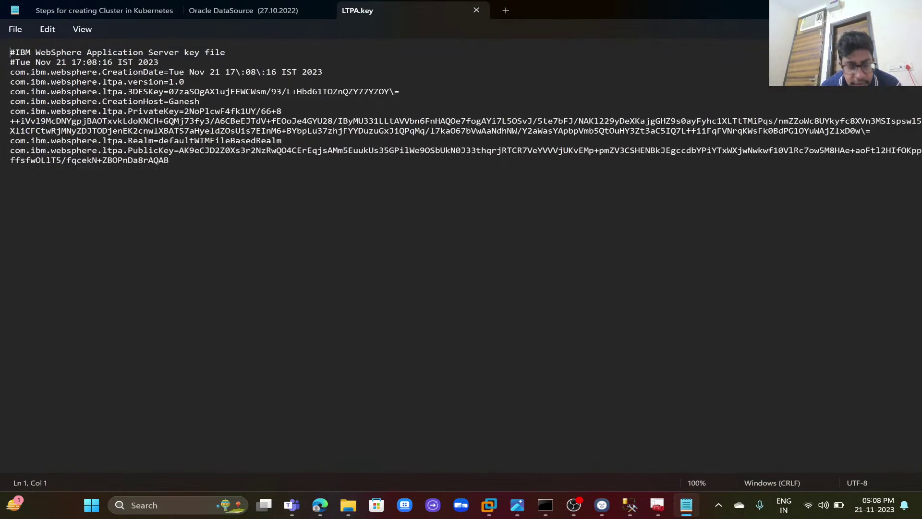
{"action": "key", "text": "ctrl+plus"}
{"action": "key", "text": "ctrl+plus"}
{"action": "key", "text": "ctrl+plus"}
{"action": "key", "text": "ctrl+plus"}
{"action": "key", "text": "ctrl+plus"}
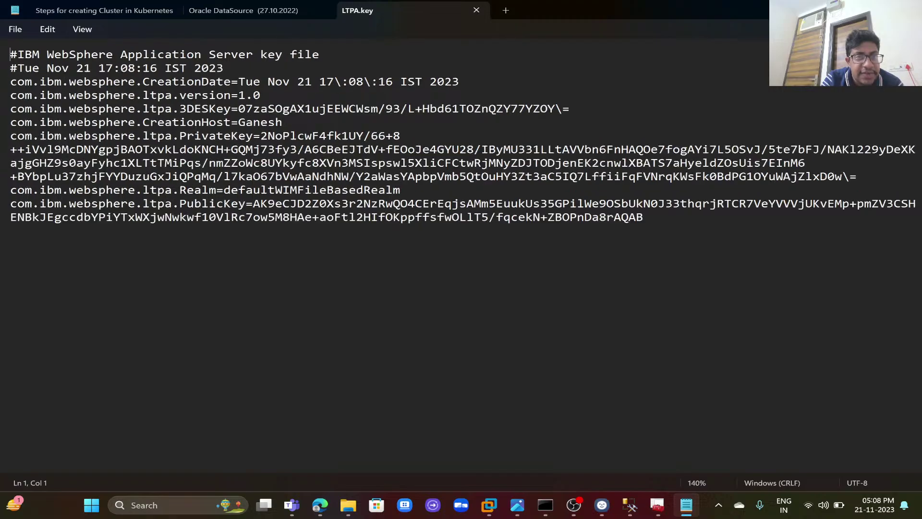
{"action": "key", "text": "ctrl+plus"}
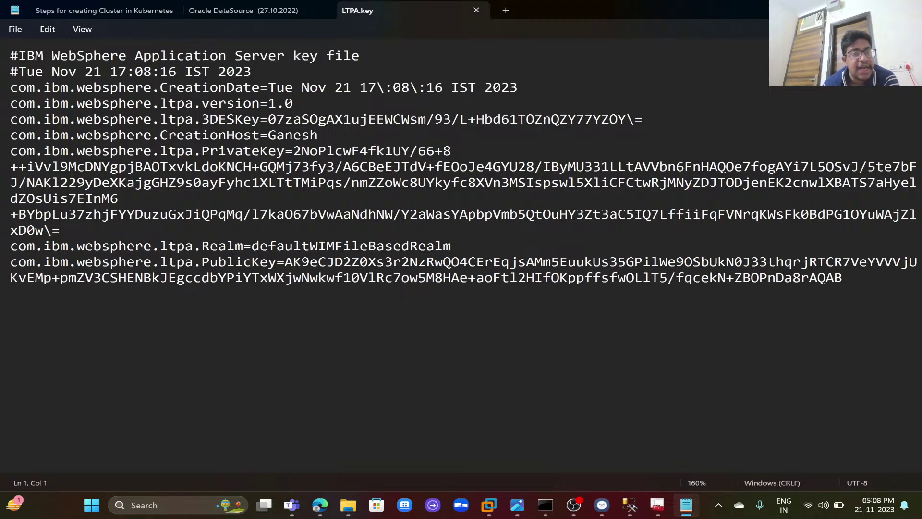
{"action": "left_click", "coordinate": [302, 135]}
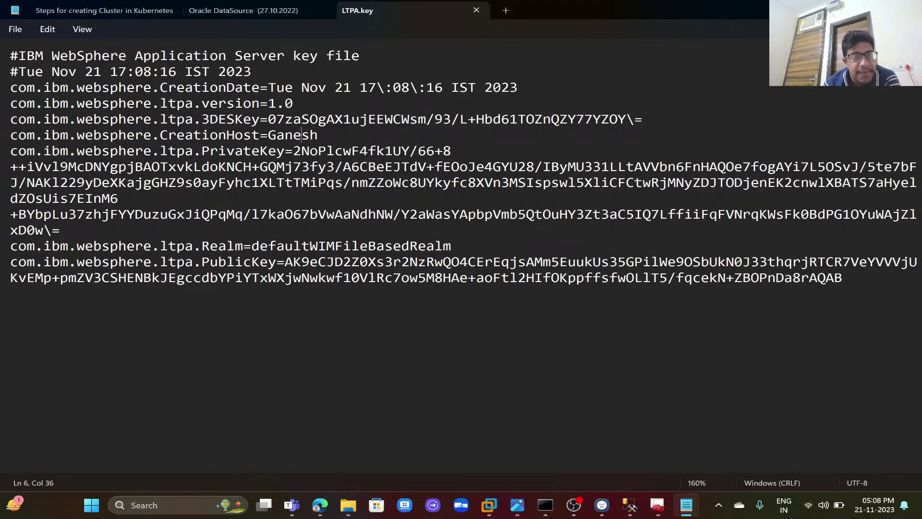
{"action": "double_click", "coordinate": [351, 244]}
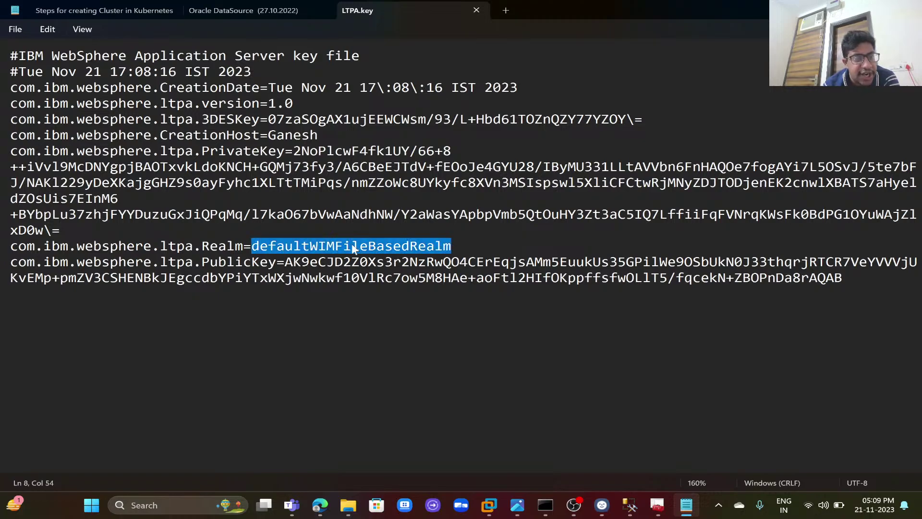
{"action": "double_click", "coordinate": [294, 262]}
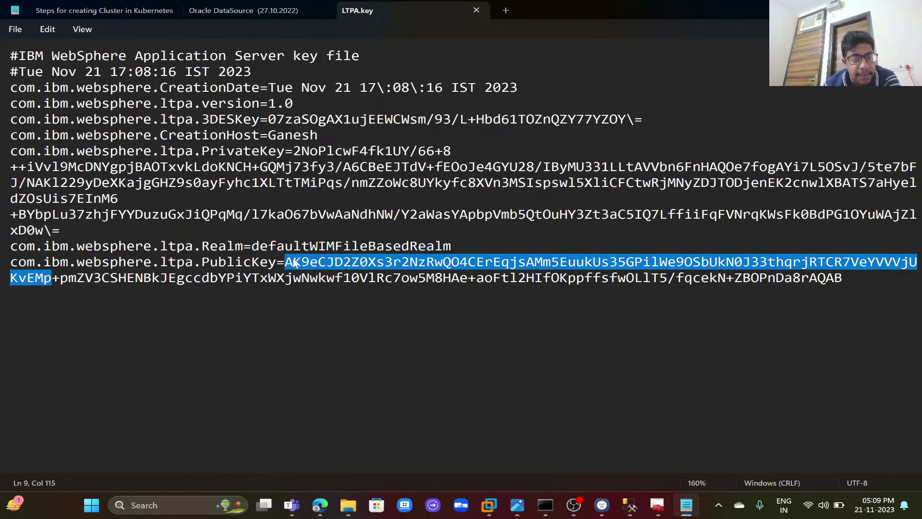
- Glance at the domain's Active Directory users in the Windows Server 2008 R2 VM, then return to WebSphere
{"action": "mouse_move", "coordinate": [489, 505]}
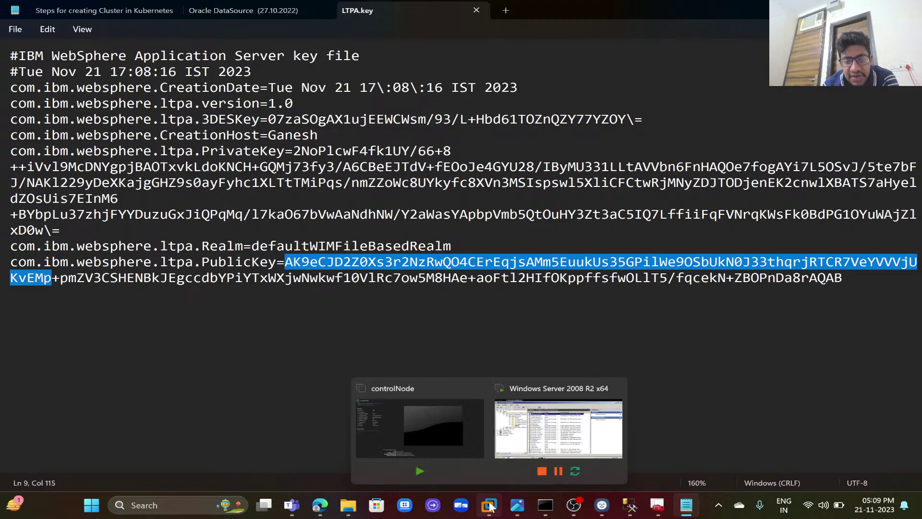
{"action": "left_click", "coordinate": [542, 462]}
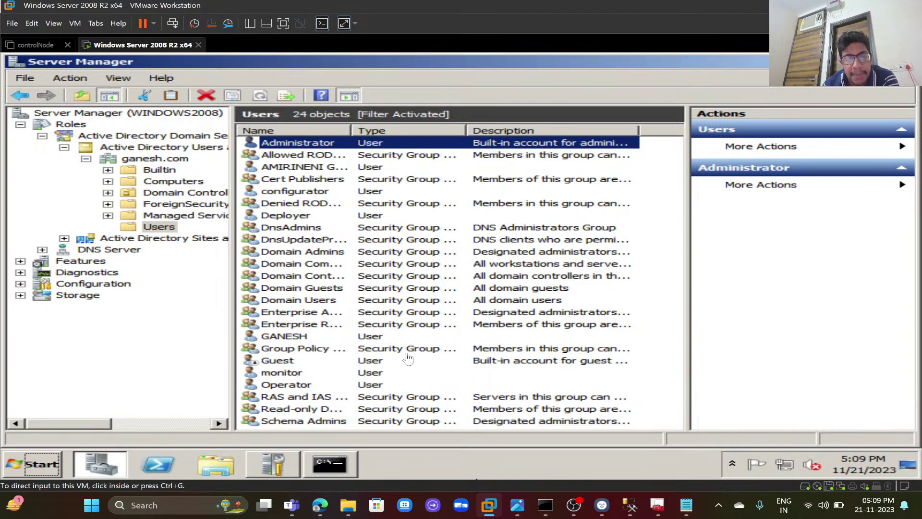
{"action": "left_click", "coordinate": [322, 505]}
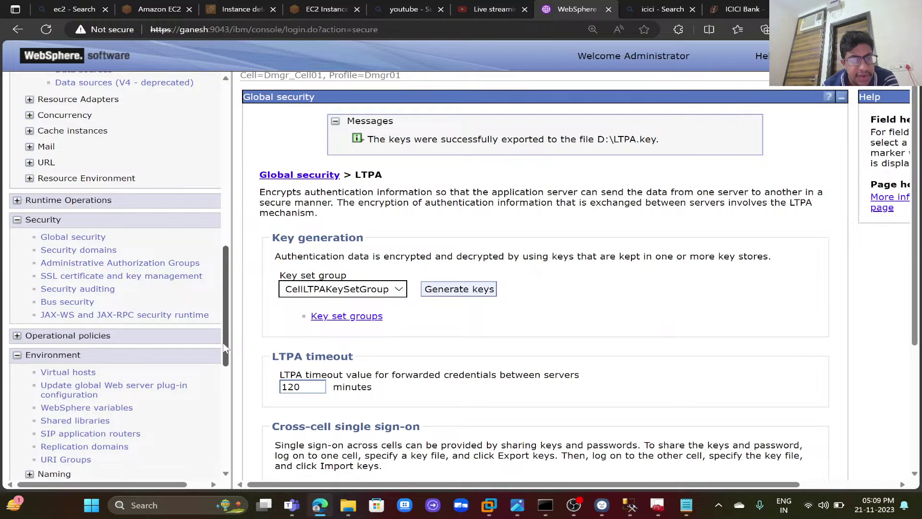
- Return to Global security and view its repository: Federated repositories, realm defaultWIMFileBasedRealm
{"action": "left_click_drag", "start_coordinate": [224, 347], "coordinate": [210, 432]}
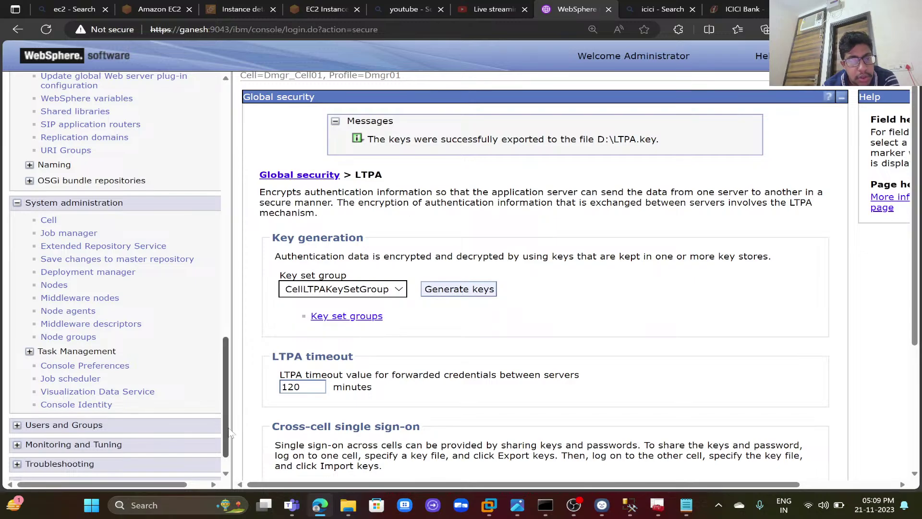
{"action": "scroll", "coordinate": [187, 373], "scroll_direction": "up", "scroll_amount": 5}
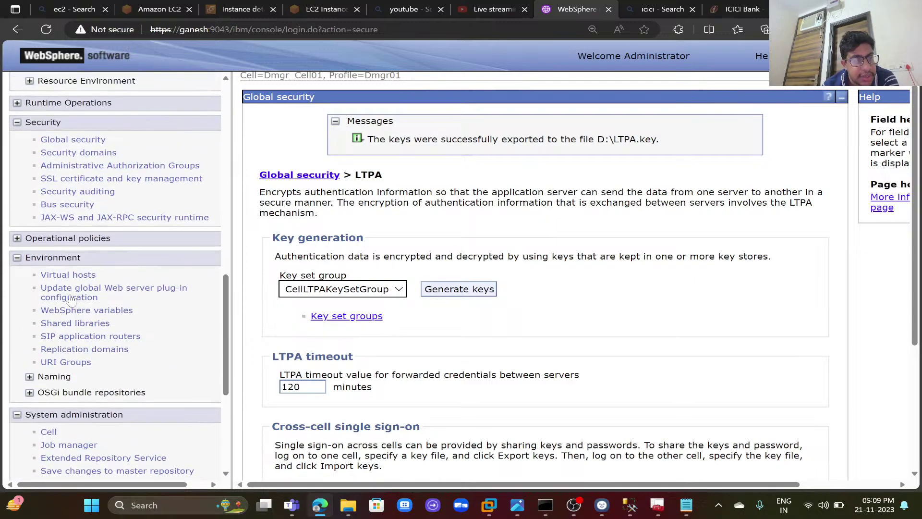
{"action": "left_click", "coordinate": [96, 140]}
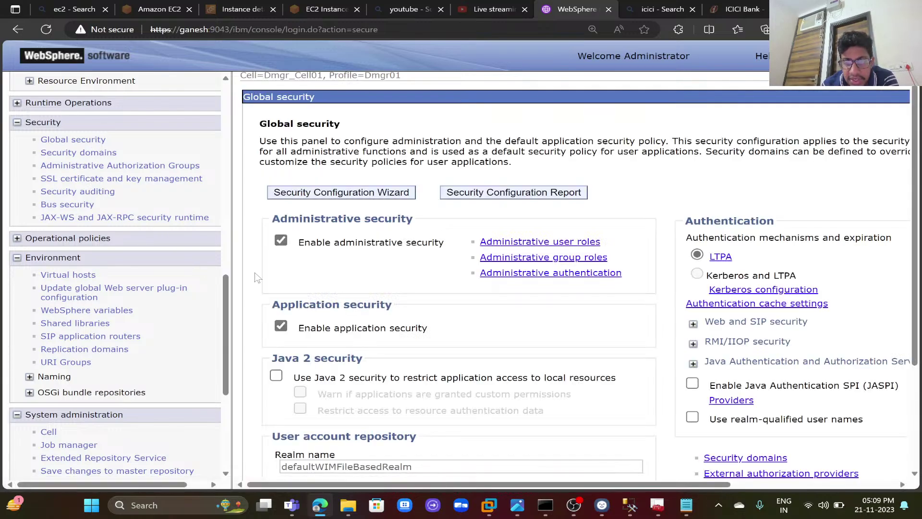
{"action": "scroll", "coordinate": [257, 277], "scroll_direction": "down", "scroll_amount": 1}
{"action": "scroll", "coordinate": [257, 278], "scroll_direction": "down", "scroll_amount": 2}
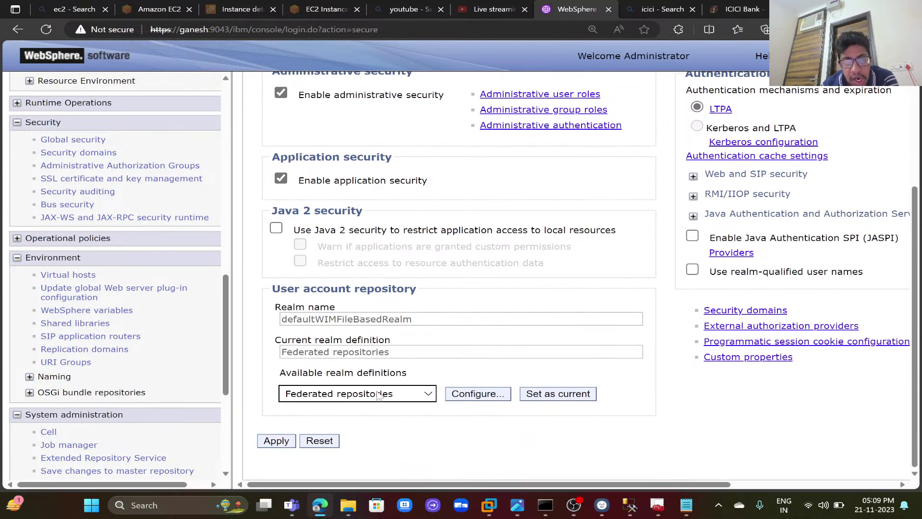
- Open the Federated repositories configuration for the defaultWIMFileBasedRealm realm
{"action": "left_click", "coordinate": [464, 394]}
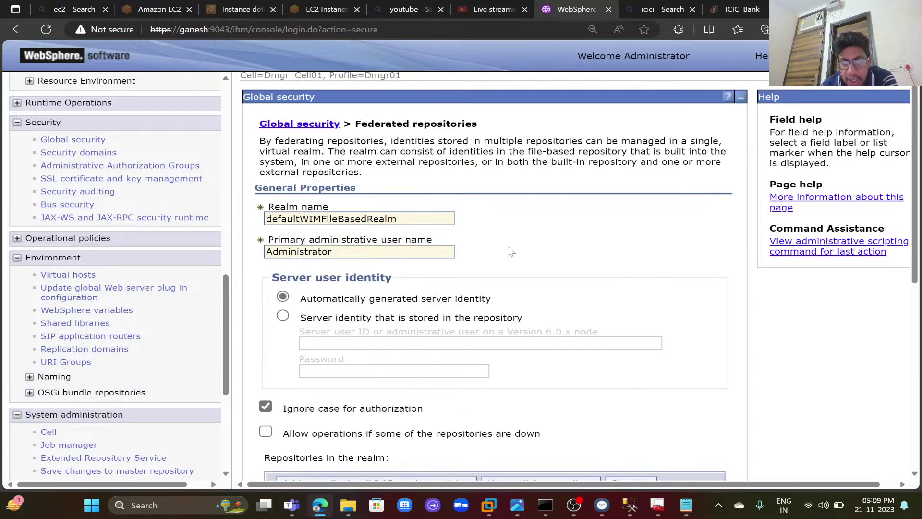
{"action": "scroll", "coordinate": [510, 251], "scroll_direction": "down", "scroll_amount": 1}
{"action": "scroll", "coordinate": [510, 251], "scroll_direction": "down", "scroll_amount": 1}
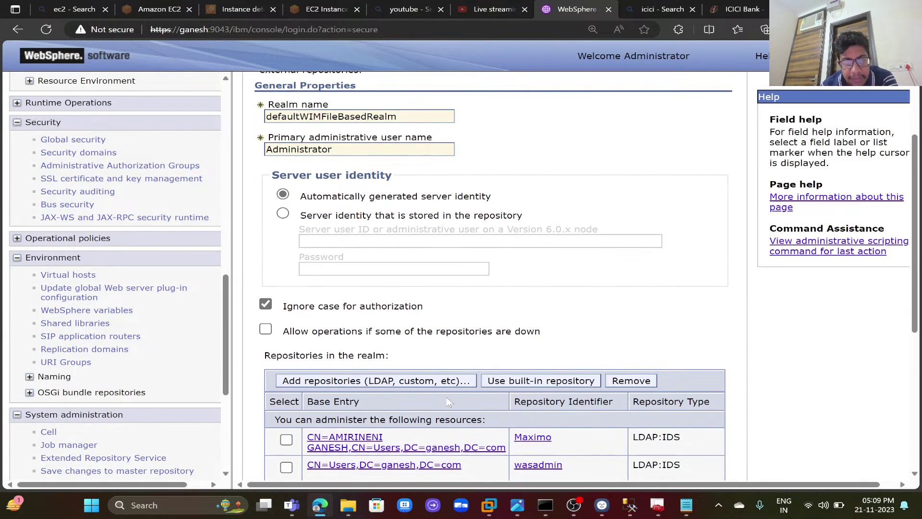
- Start adding a new LDAP repository, then cancel the definition without saving
{"action": "left_click", "coordinate": [444, 386]}
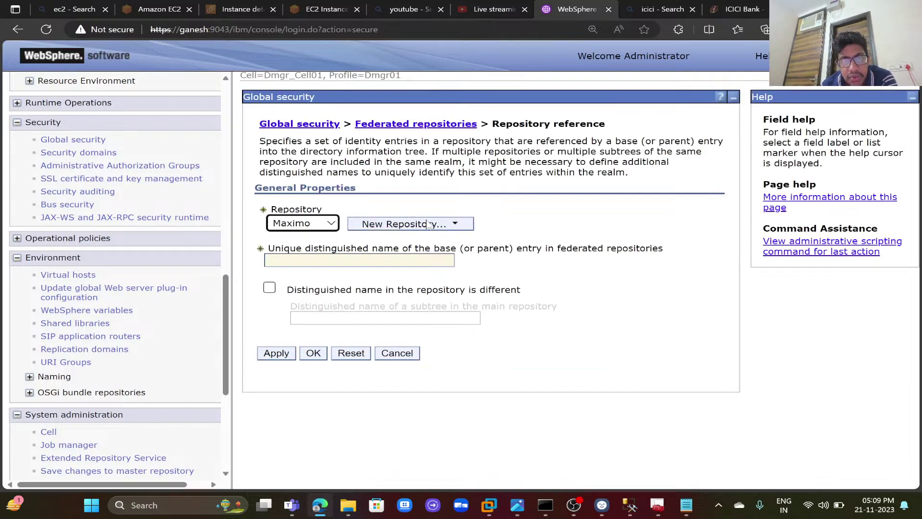
{"action": "left_click", "coordinate": [429, 226]}
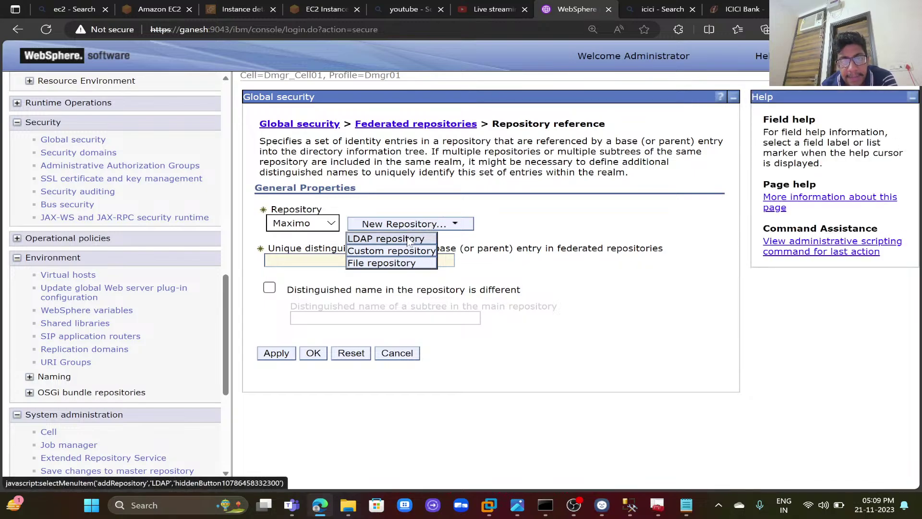
{"action": "left_click", "coordinate": [407, 240]}
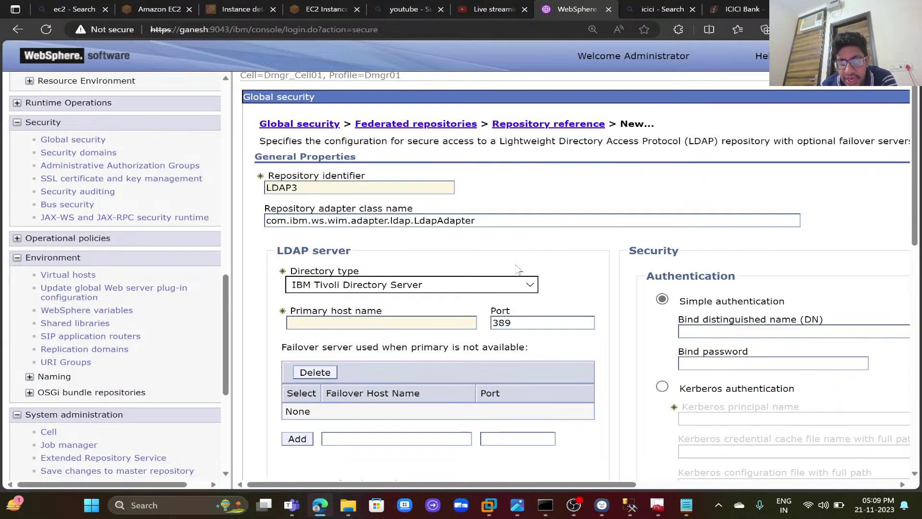
{"action": "scroll", "coordinate": [517, 269], "scroll_direction": "down", "scroll_amount": 5}
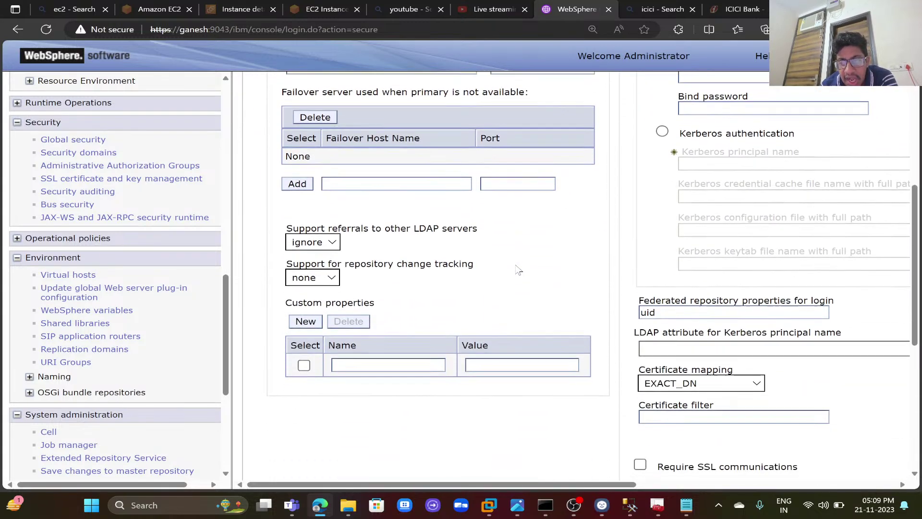
{"action": "scroll", "coordinate": [519, 271], "scroll_direction": "down", "scroll_amount": 6}
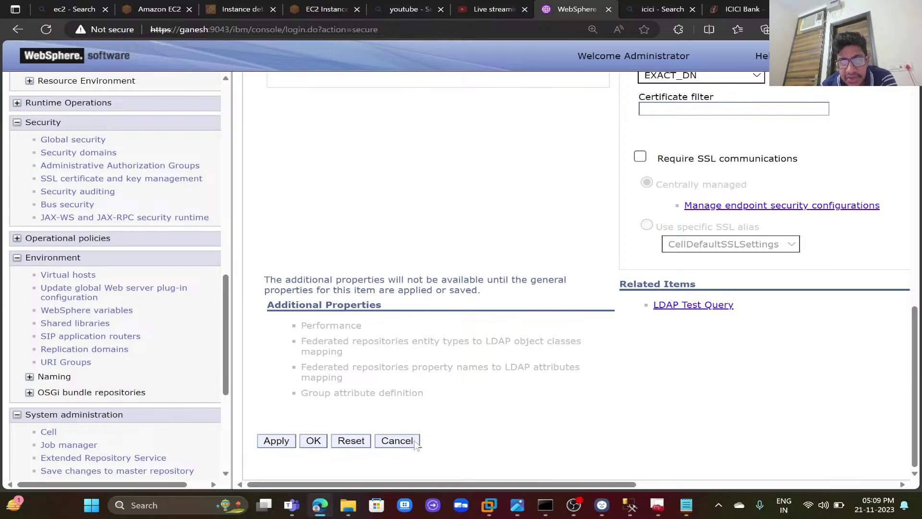
{"action": "left_click", "coordinate": [415, 442]}
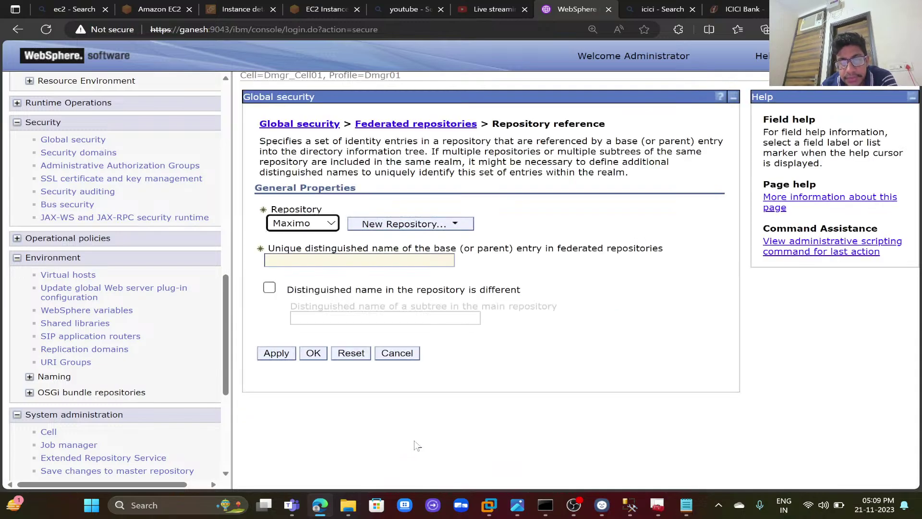
- Cancel back out and open Users and Groups > Manage Users, listing the 5 existing users
{"action": "left_click", "coordinate": [401, 356]}
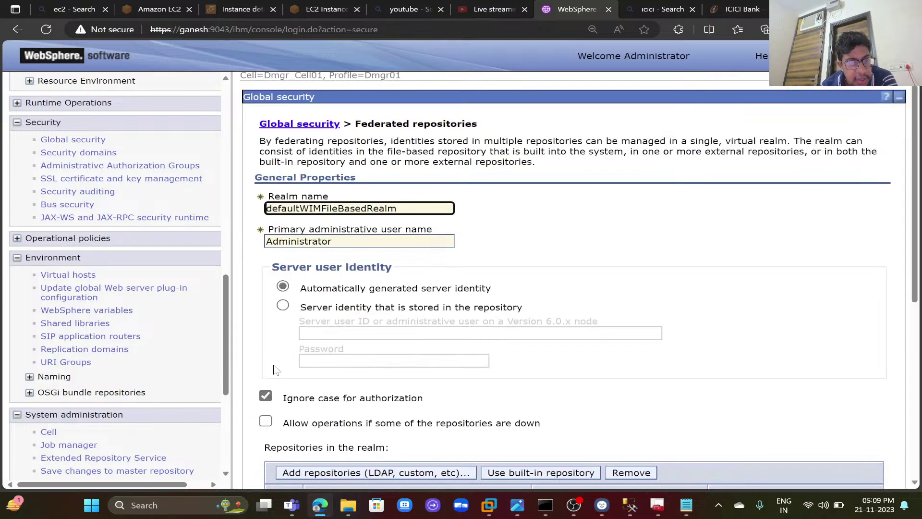
{"action": "left_click_drag", "start_coordinate": [226, 368], "coordinate": [229, 462]}
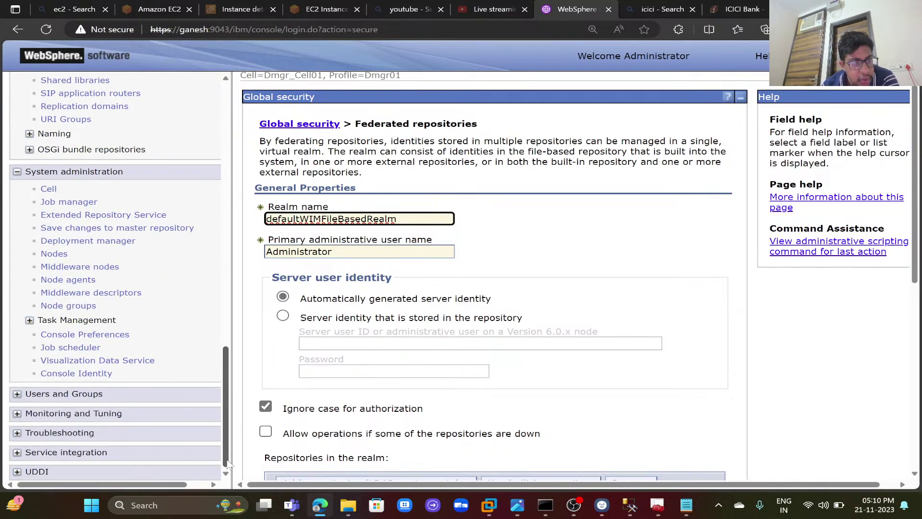
{"action": "left_click", "coordinate": [56, 398]}
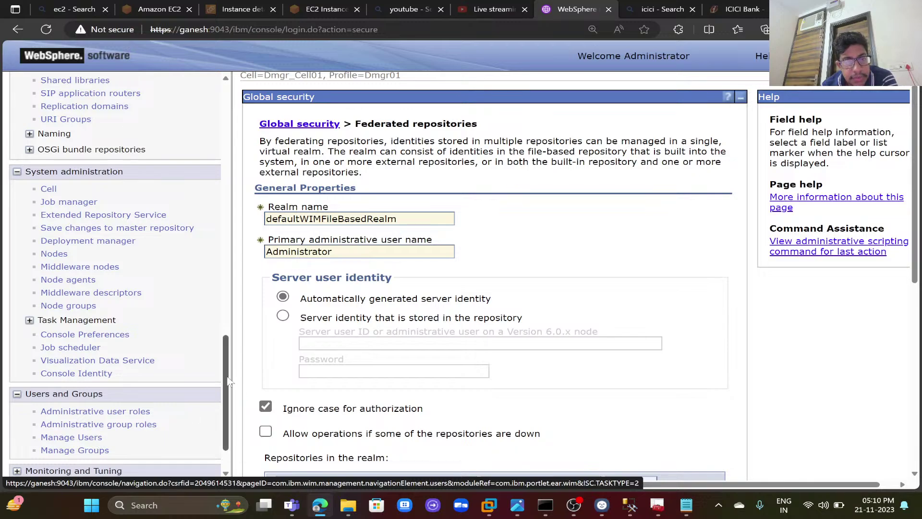
{"action": "mouse_move", "coordinate": [227, 382]}
{"action": "left_mouse_down"}
{"action": "mouse_move", "coordinate": [224, 367]}
{"action": "mouse_move", "coordinate": [224, 399]}
{"action": "left_mouse_up"}
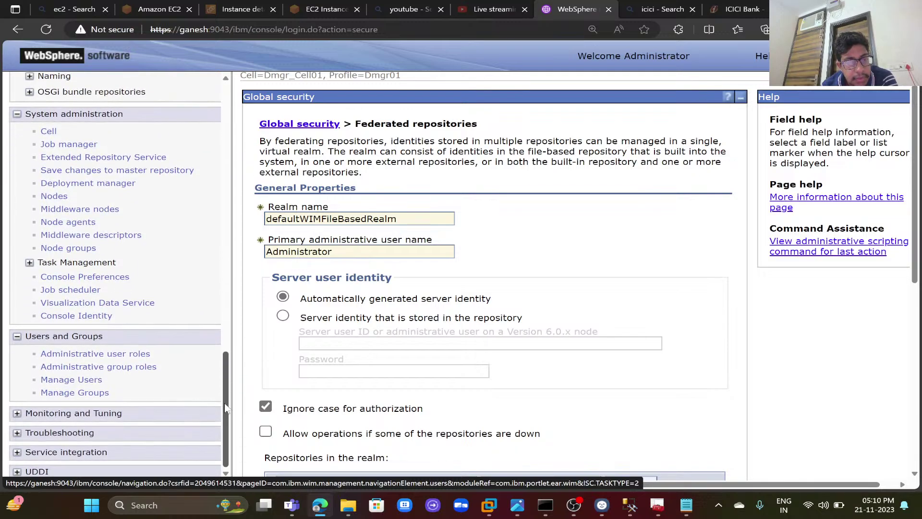
{"action": "scroll", "coordinate": [629, 394], "scroll_direction": "down", "scroll_amount": 3}
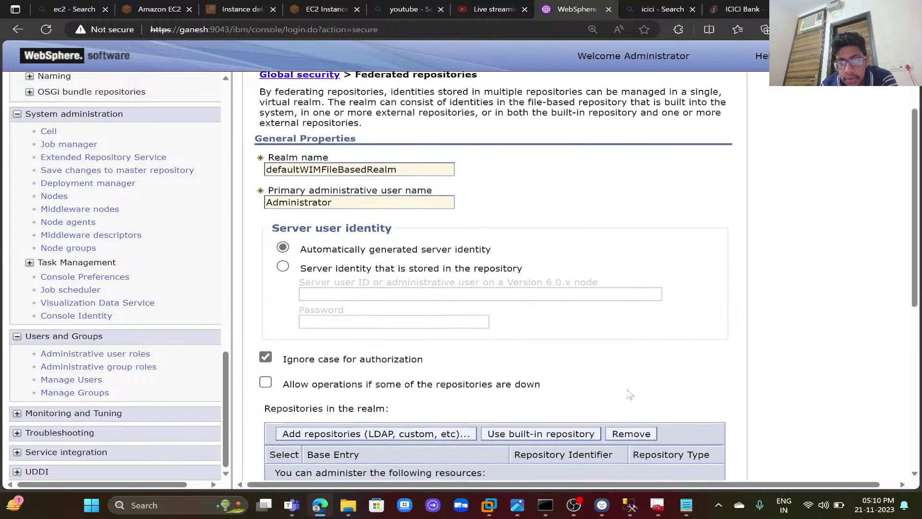
{"action": "scroll", "coordinate": [630, 394], "scroll_direction": "down", "scroll_amount": 5}
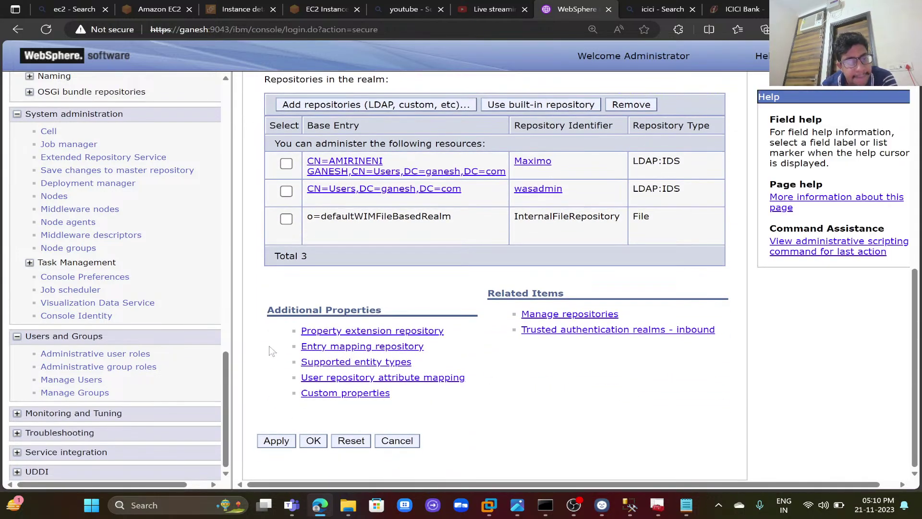
{"action": "left_click", "coordinate": [86, 380]}
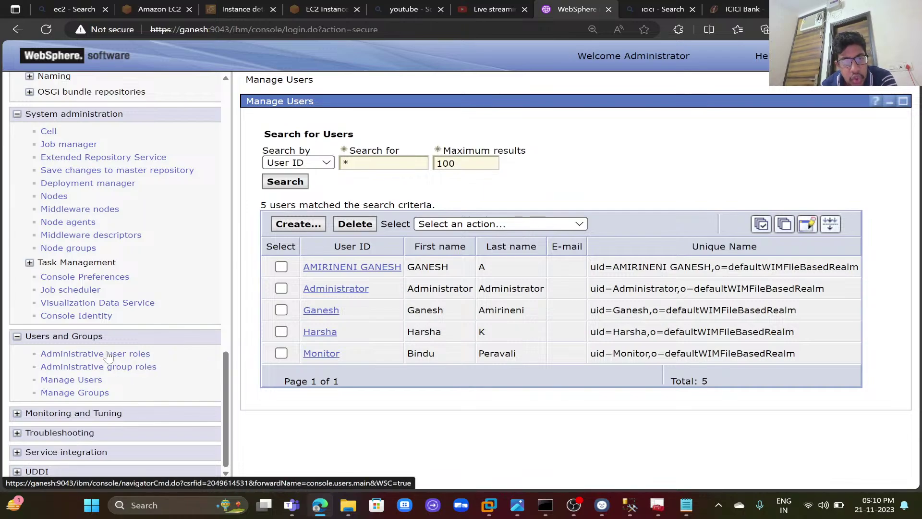
- Peek at the Administrative user roles Add page, then return to Manage Users
{"action": "left_click", "coordinate": [109, 354]}
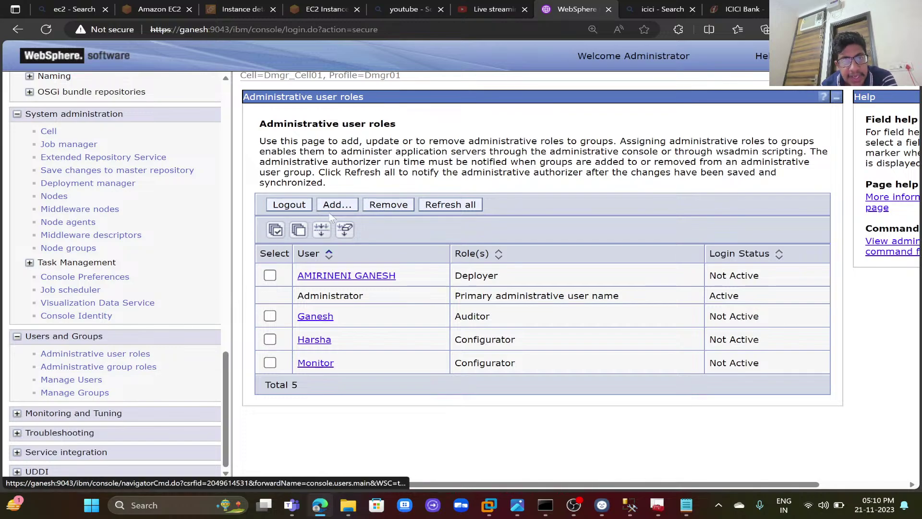
{"action": "left_click", "coordinate": [341, 205]}
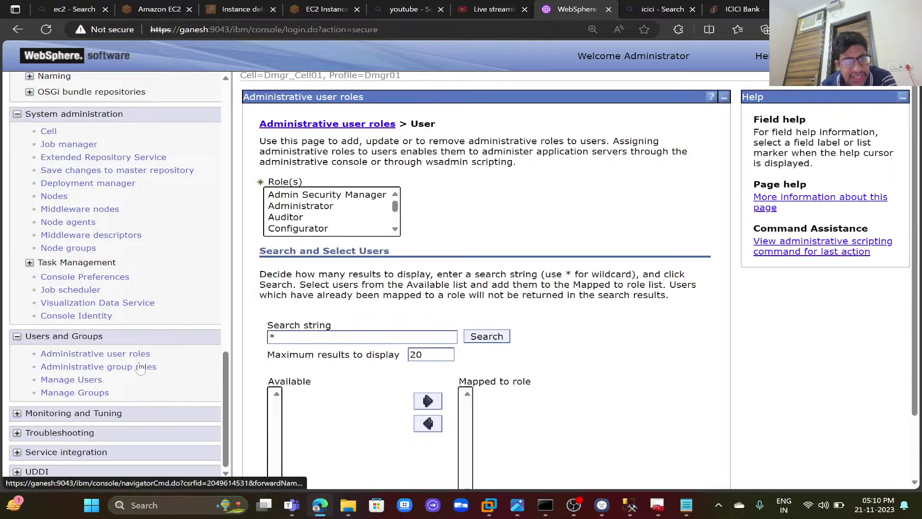
{"action": "left_click", "coordinate": [95, 380]}
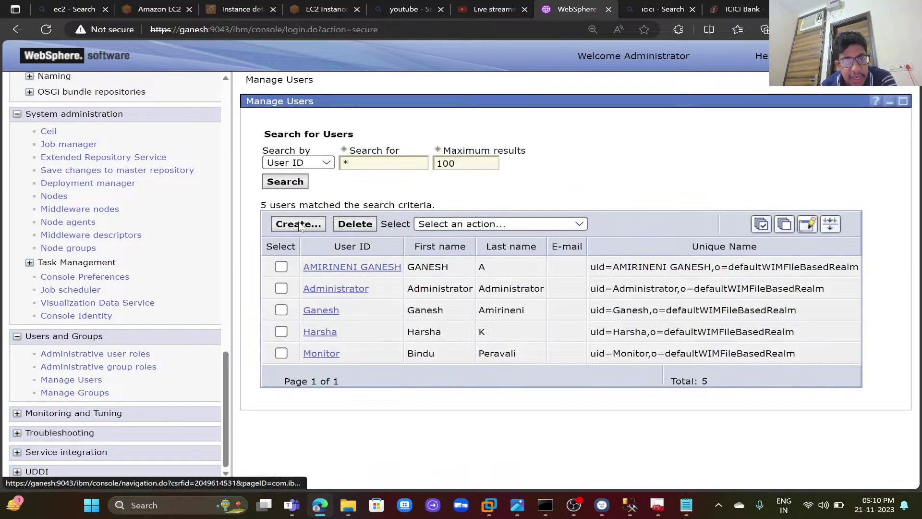
- Start a new user with User ID IBM, first name IBM and last name WEbSphere
{"action": "left_click", "coordinate": [300, 224]}
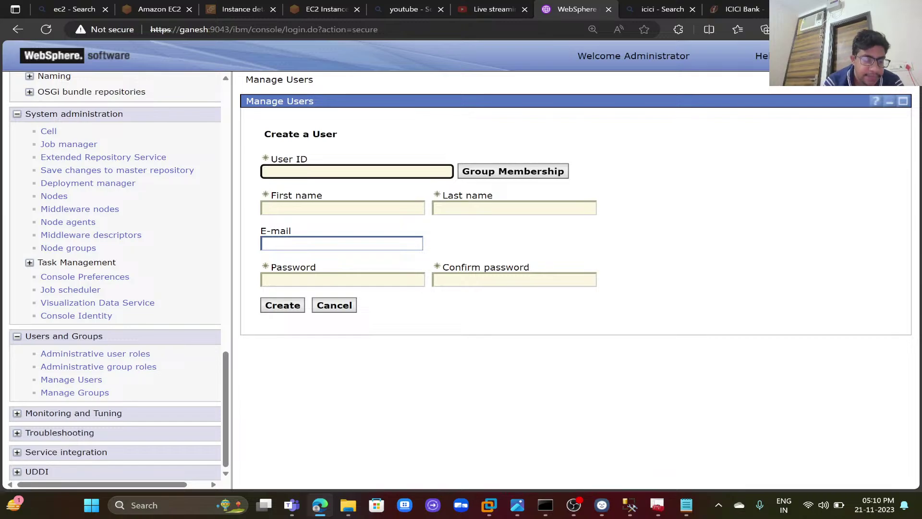
{"action": "type", "text": "IBM"}
{"action": "key", "text": "Tab"}
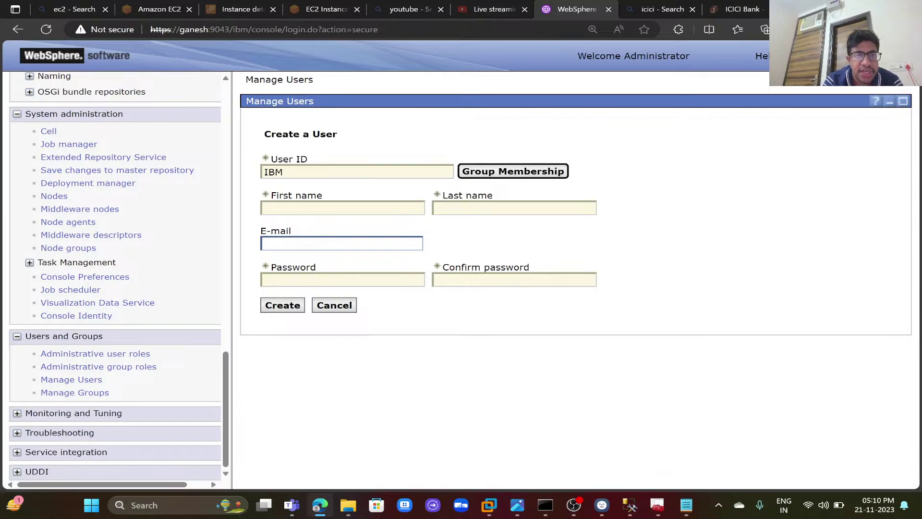
{"action": "key", "text": "Tab"}
{"action": "type", "text": "IBM"}
{"action": "key", "text": "Tab"}
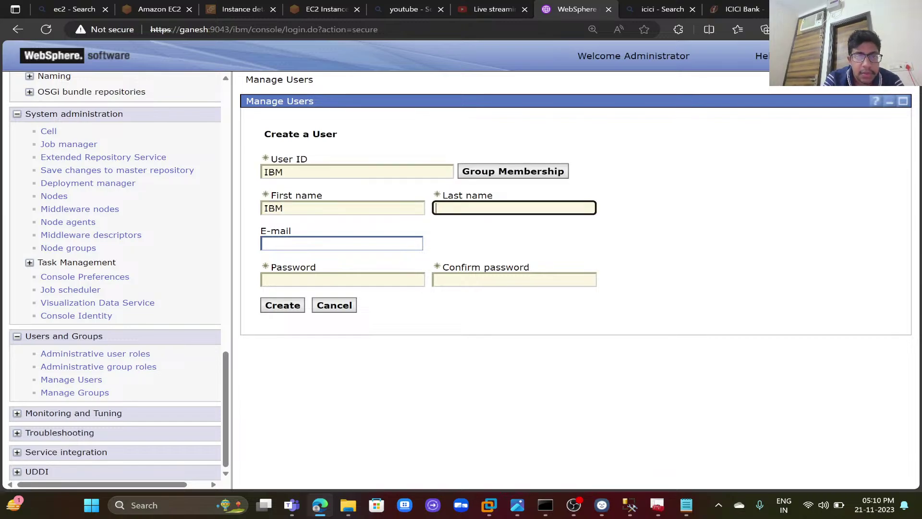
{"action": "type", "text": "WE"}
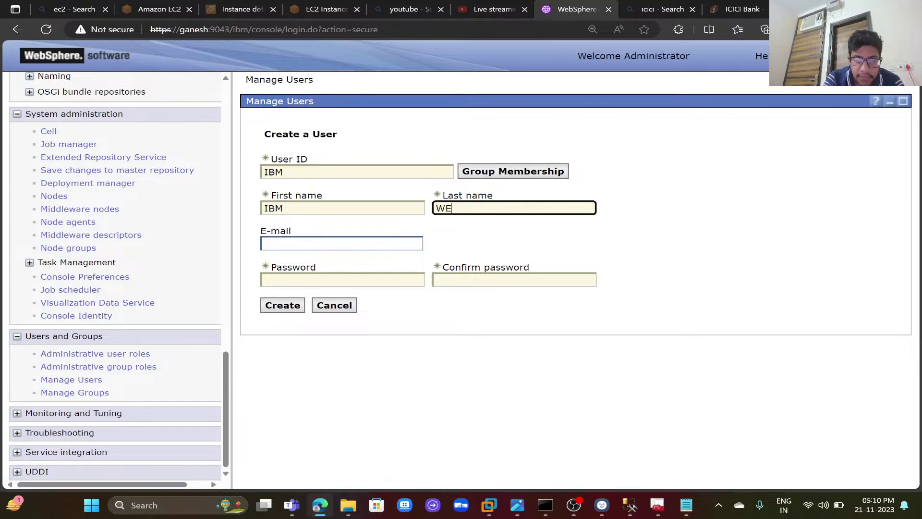
{"action": "type", "text": "bSph"}
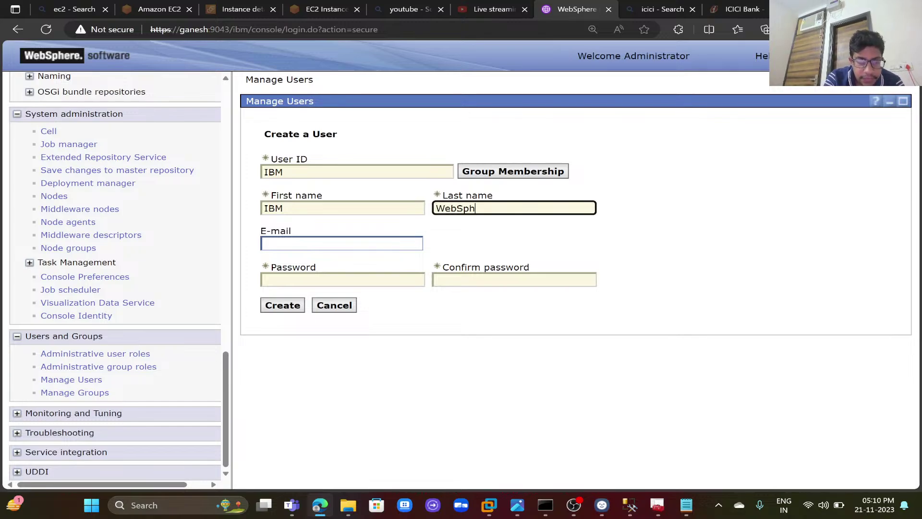
{"action": "type", "text": "ere"}
- Enter and confirm the account password, create user IBM, and open a Create Like form
{"action": "key", "text": "Tab"}
{"action": "key", "text": "Tab"}
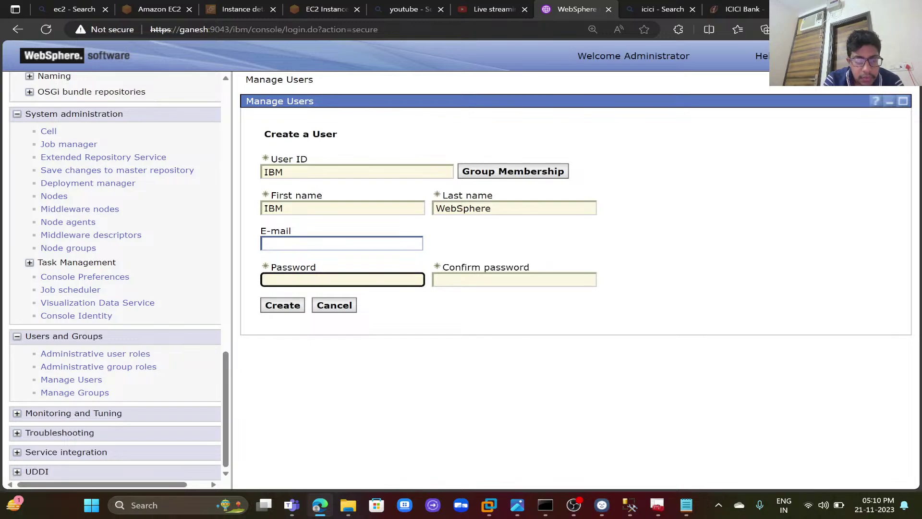
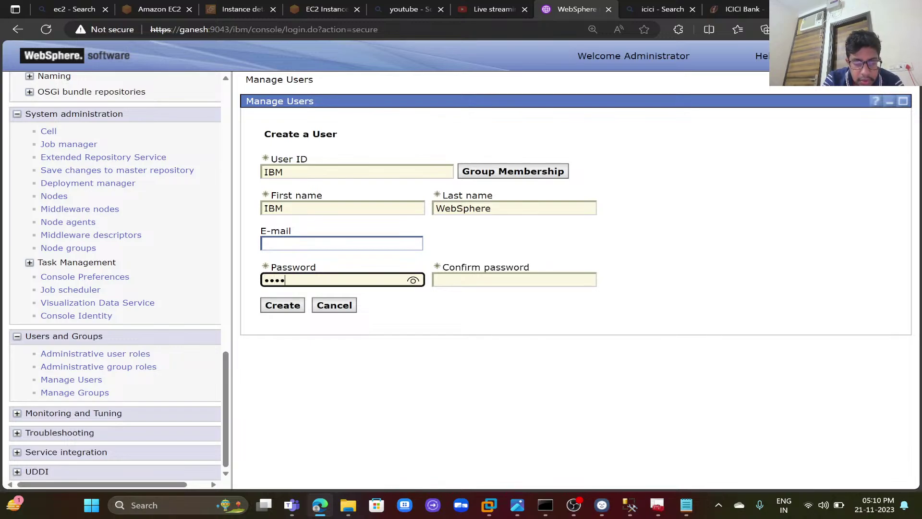
{"action": "key", "text": "Tab"}
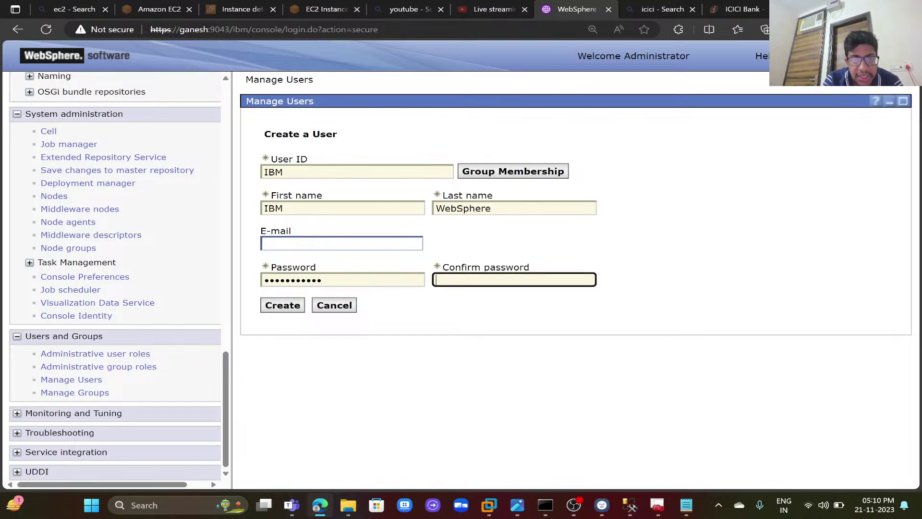
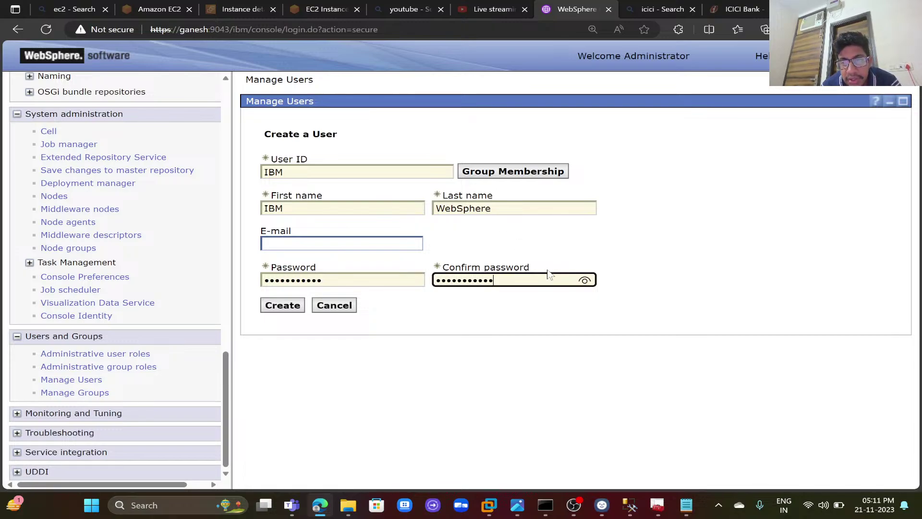
{"action": "left_click", "coordinate": [585, 280]}
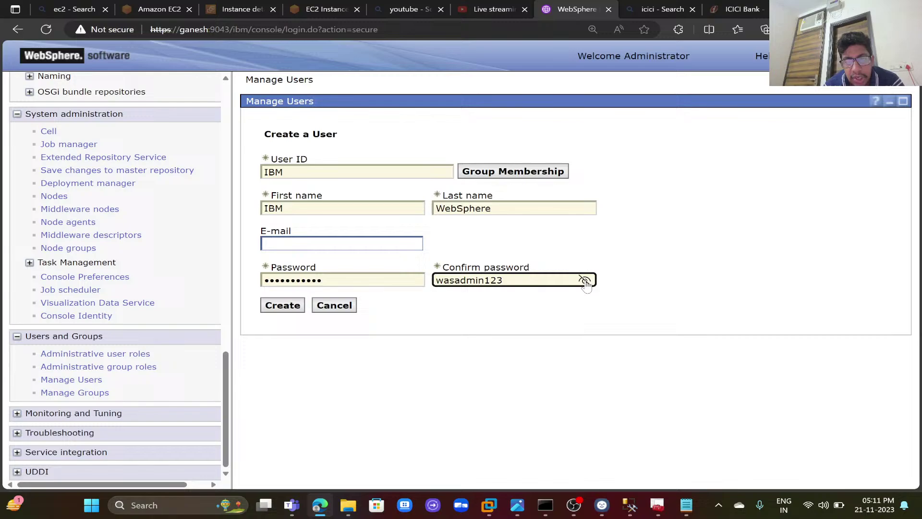
{"action": "left_click", "coordinate": [275, 307]}
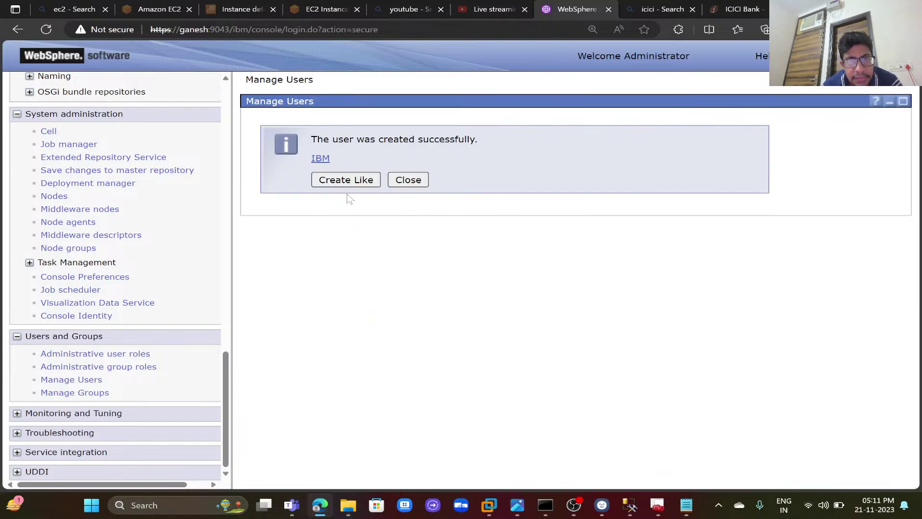
{"action": "left_click", "coordinate": [356, 180]}
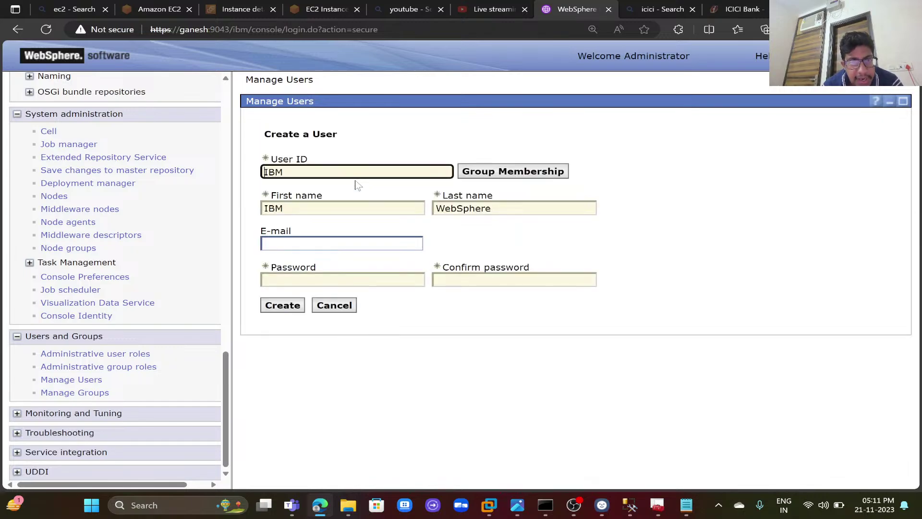
- Map user IBM to the Configurator administrative role and apply it
{"action": "left_click", "coordinate": [139, 356]}
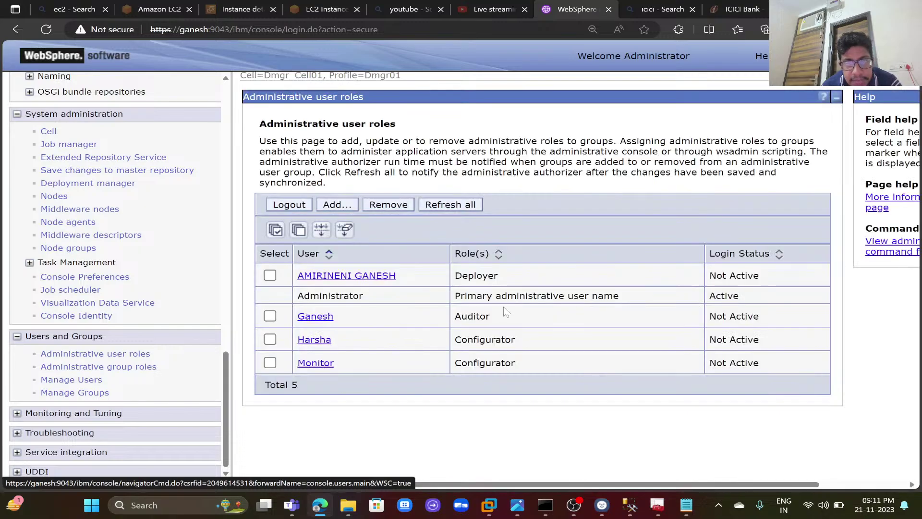
{"action": "left_click", "coordinate": [347, 207]}
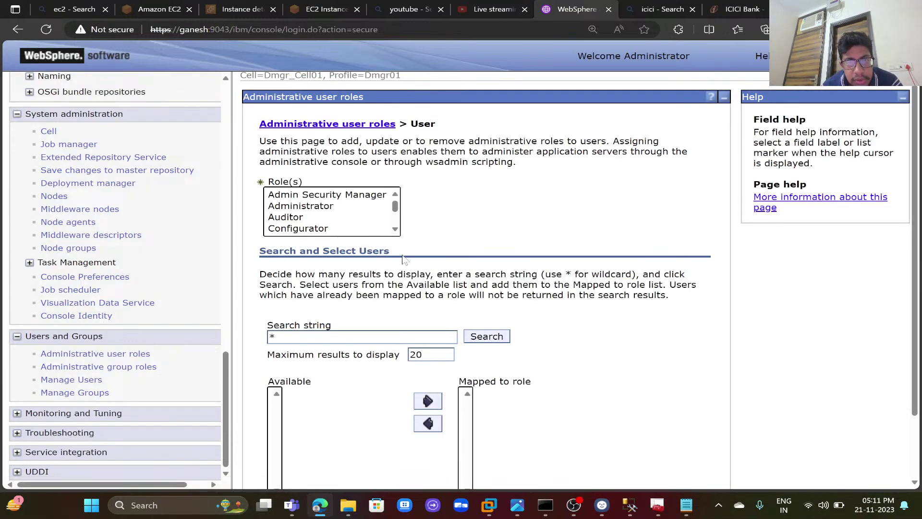
{"action": "left_click", "coordinate": [480, 336]}
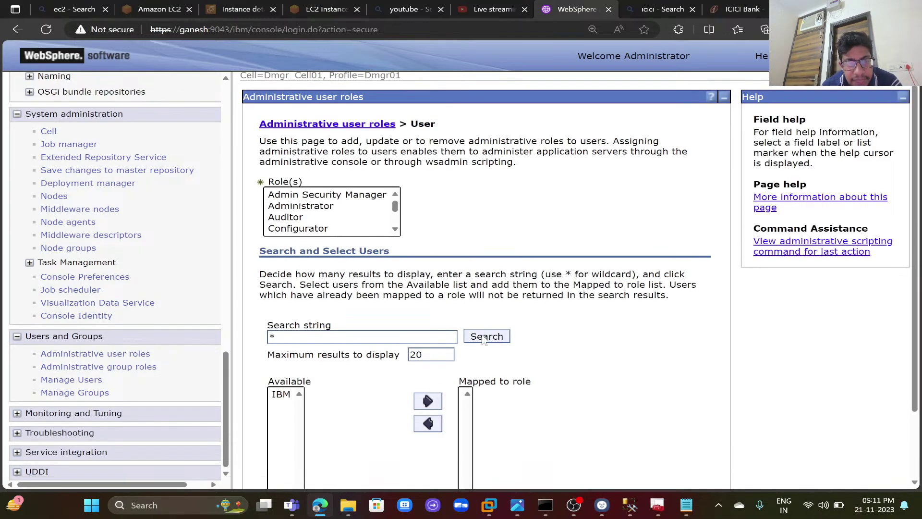
{"action": "left_click", "coordinate": [288, 395]}
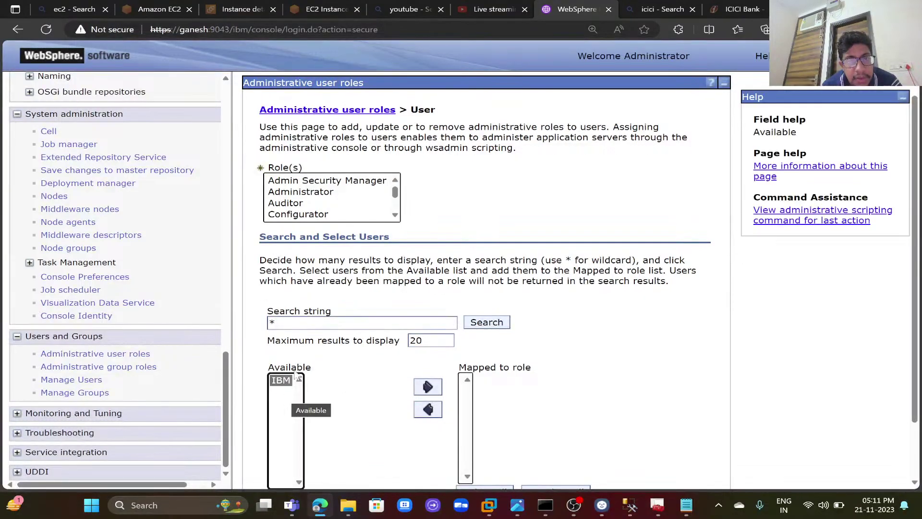
{"action": "left_click", "coordinate": [312, 215]}
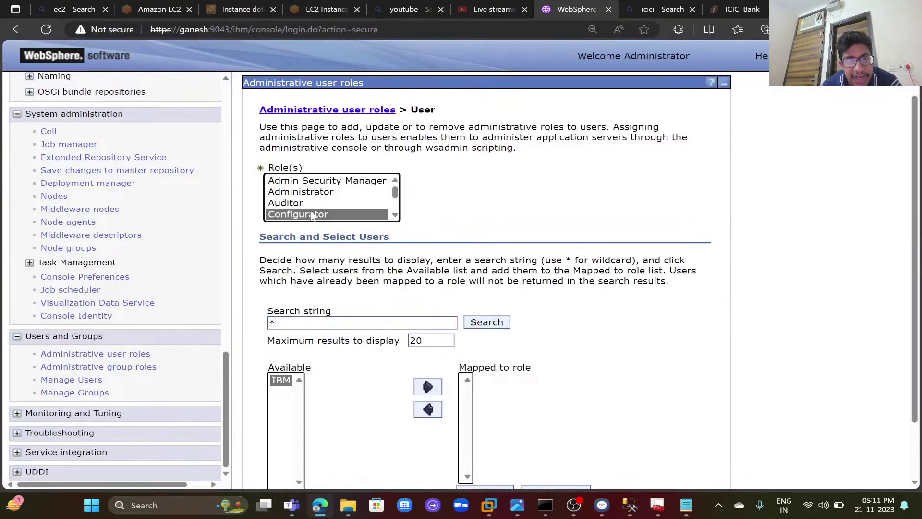
{"action": "left_click", "coordinate": [429, 387]}
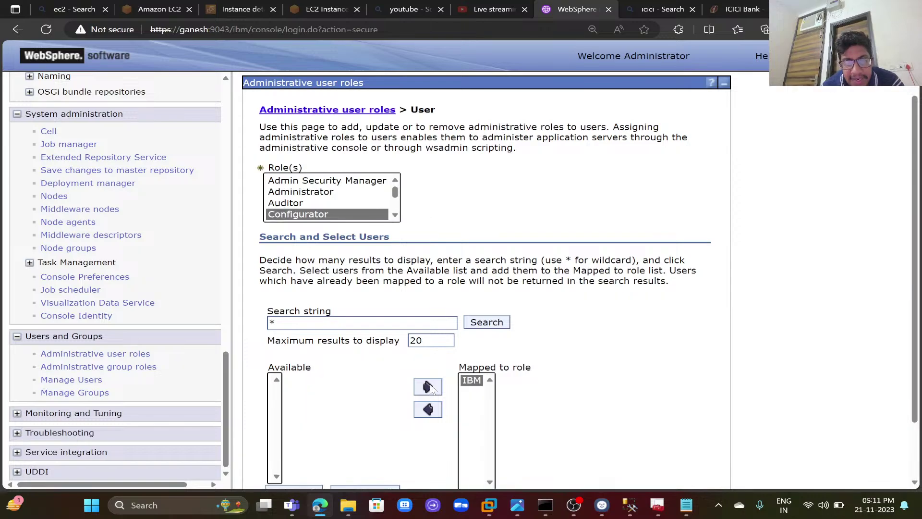
{"action": "scroll", "coordinate": [553, 387], "scroll_direction": "down", "scroll_amount": 2}
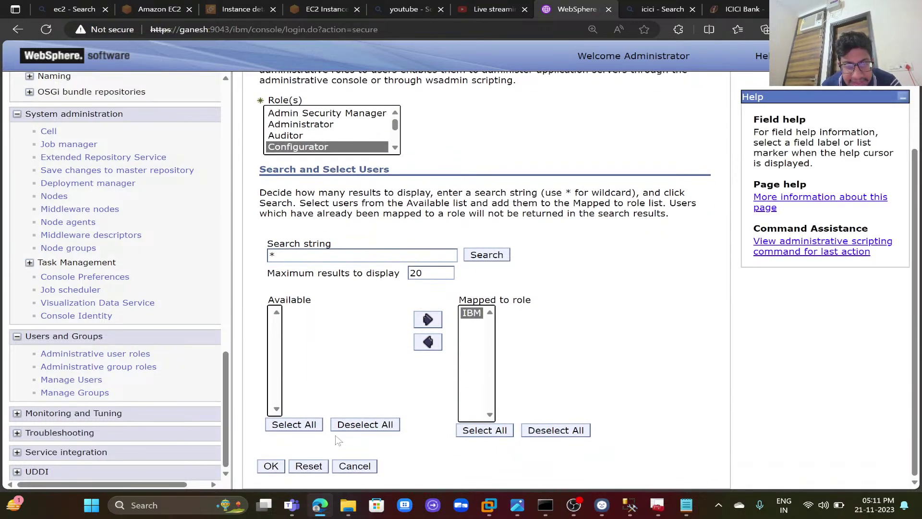
{"action": "left_click", "coordinate": [272, 467]}
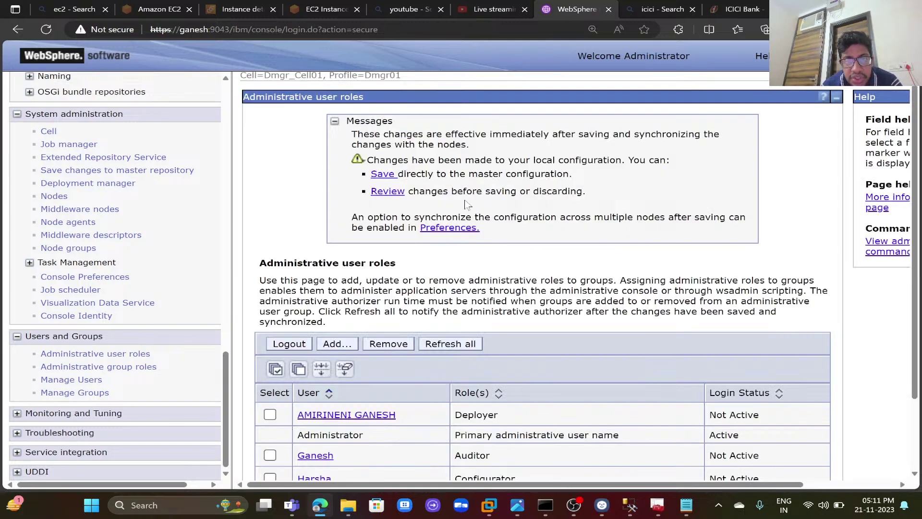
- Save the changes to the master configuration with node synchronization enabled
{"action": "left_click", "coordinate": [393, 192]}
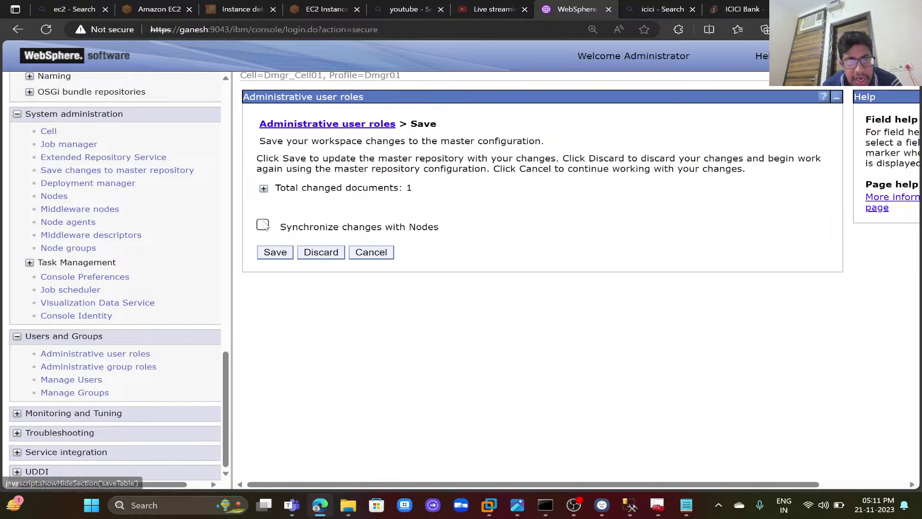
{"action": "left_click", "coordinate": [263, 224]}
{"action": "left_click", "coordinate": [263, 188]}
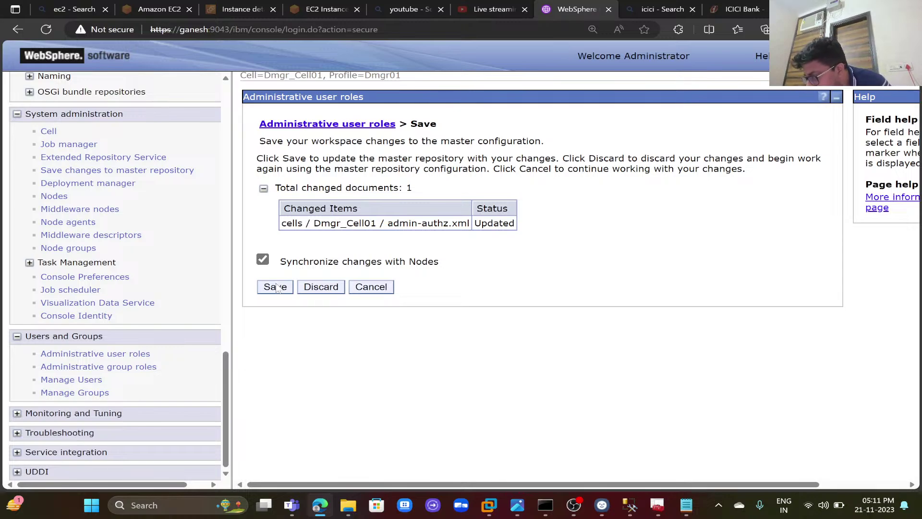
{"action": "left_click", "coordinate": [276, 287]}
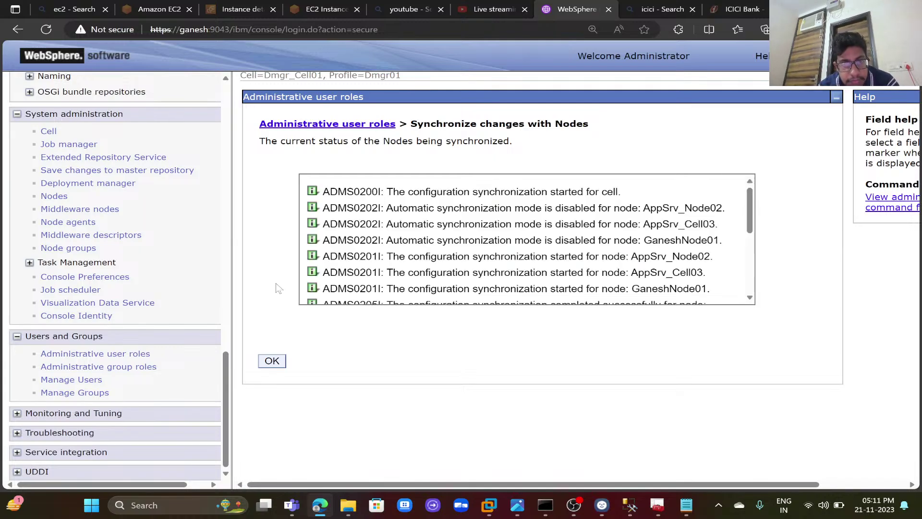
{"action": "left_click", "coordinate": [273, 362]}
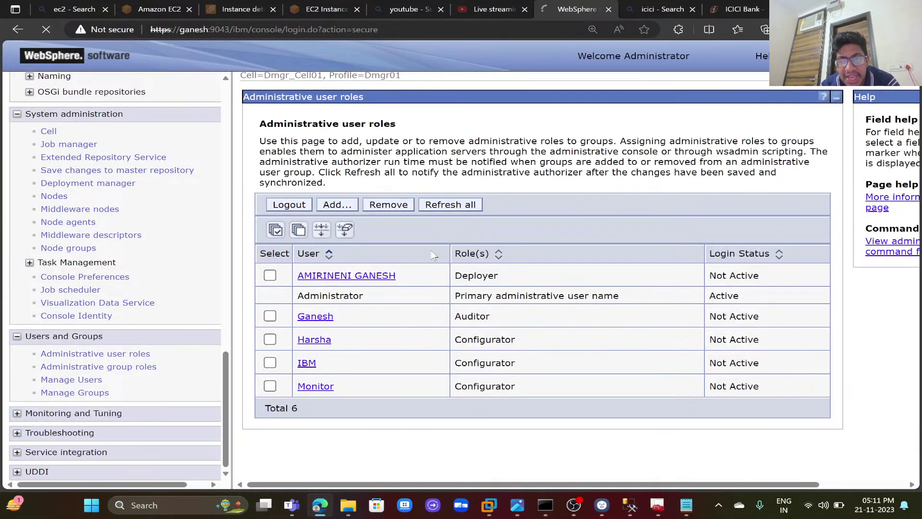
- Log in to the console as IBM with its password
{"action": "type", "text": "IBM"}
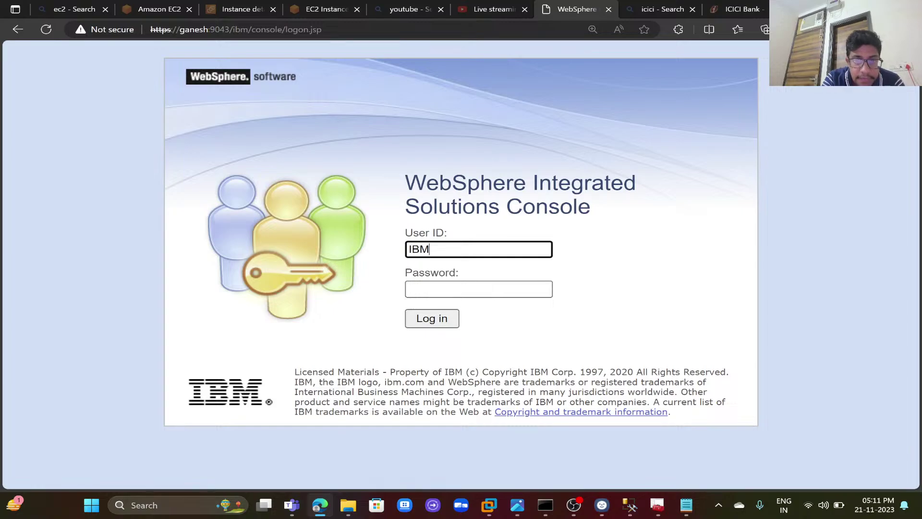
{"action": "key", "text": "Tab"}
{"action": "type", "text": "••••••"}
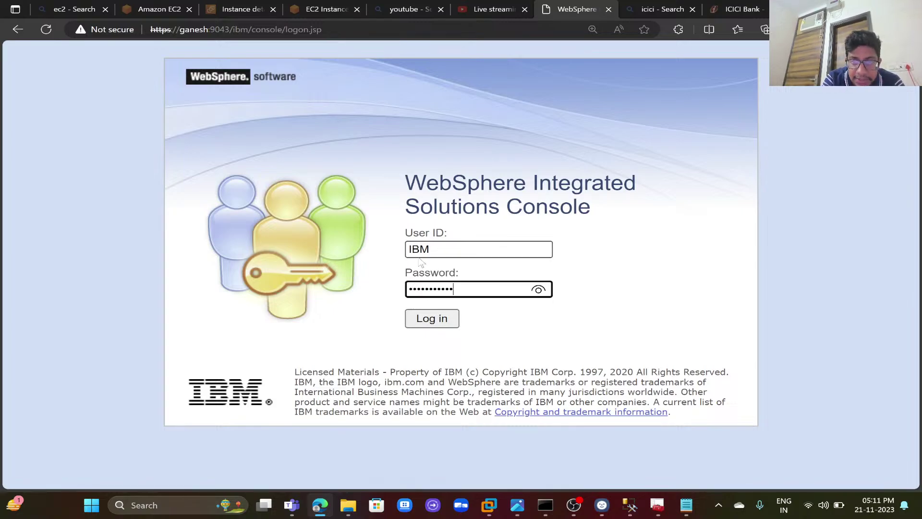
{"action": "type", "text": "•••••"}
{"action": "key", "text": "Return"}
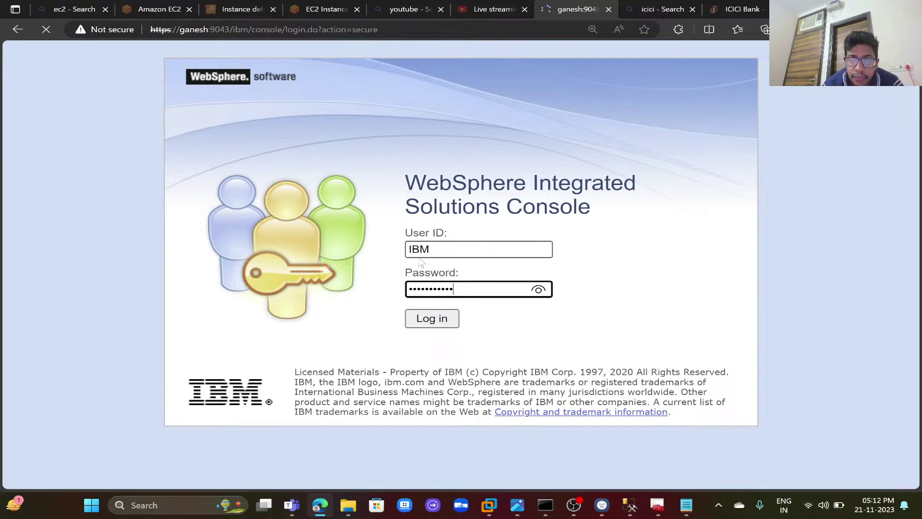
- Browse to Servers > Server Types > WebSphere application servers to confirm IBM's access
{"action": "key", "text": "ctrl+plus"}
{"action": "key", "text": "ctrl+plus"}
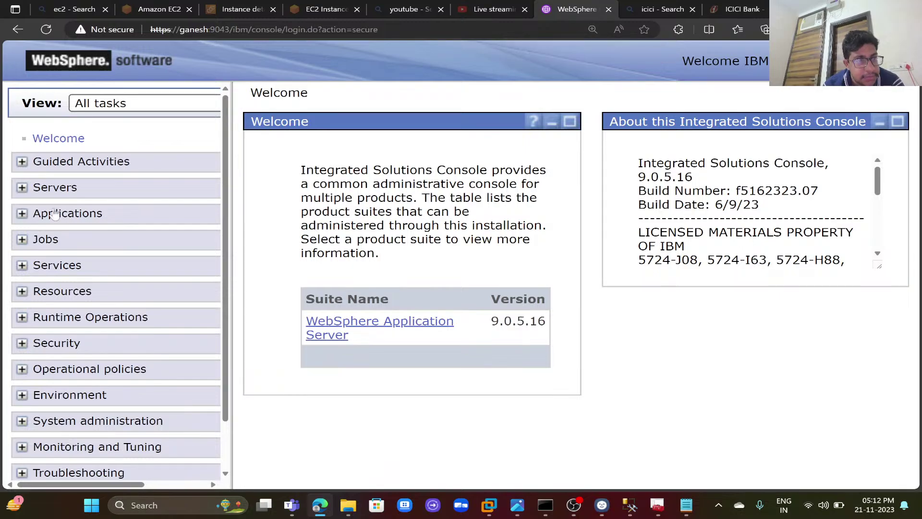
{"action": "left_click", "coordinate": [64, 192]}
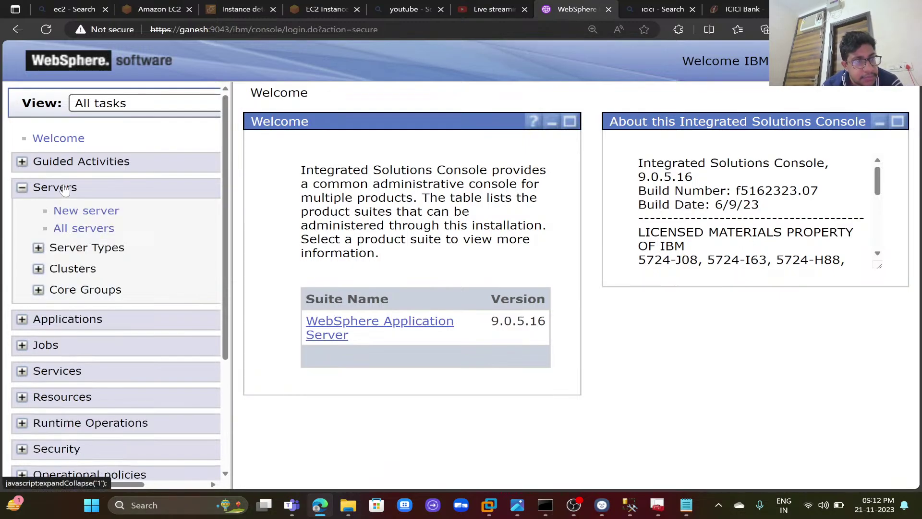
{"action": "left_click", "coordinate": [66, 247]}
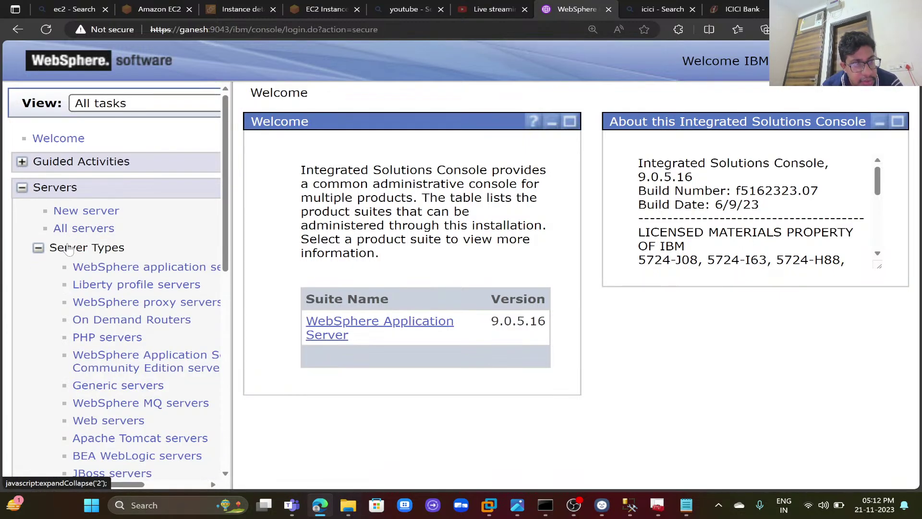
{"action": "left_click", "coordinate": [100, 266]}
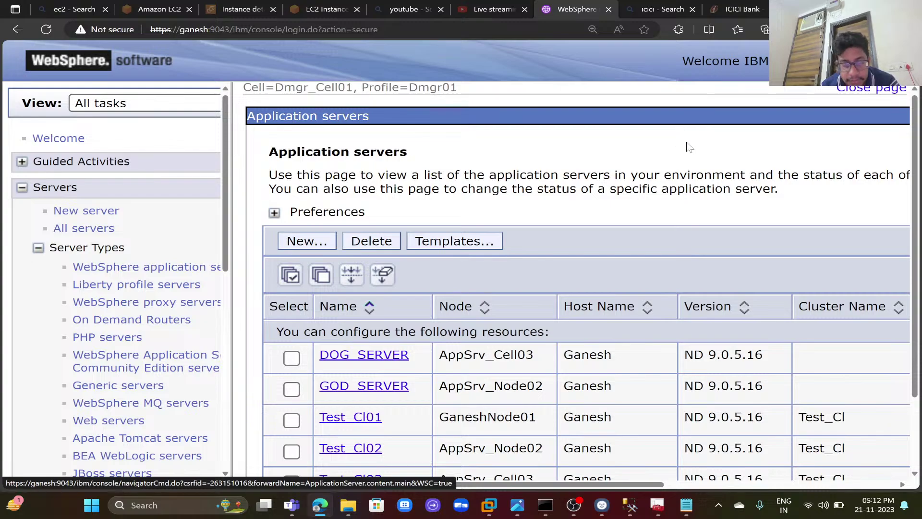
{"action": "key", "text": "ctrl+minus"}
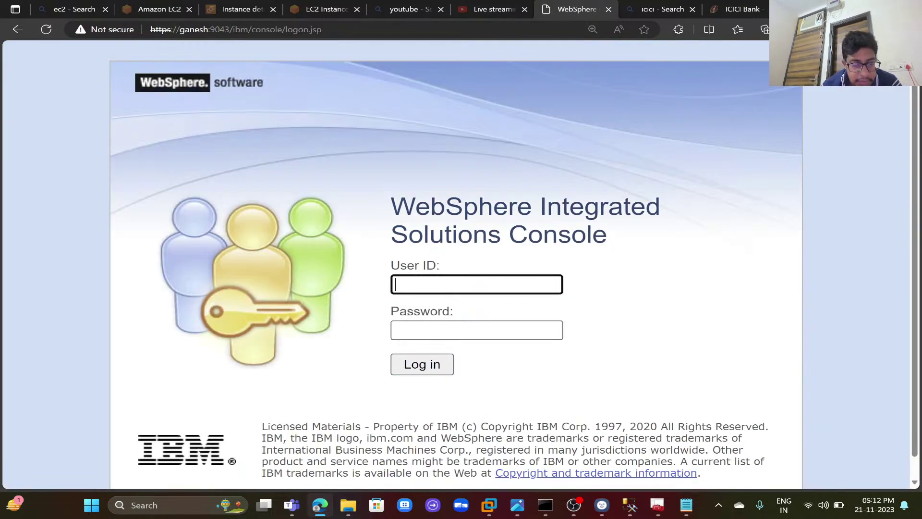
- Log back in as Administrator with its password, then bring up OBS Studio
{"action": "type", "text": "Admini"}
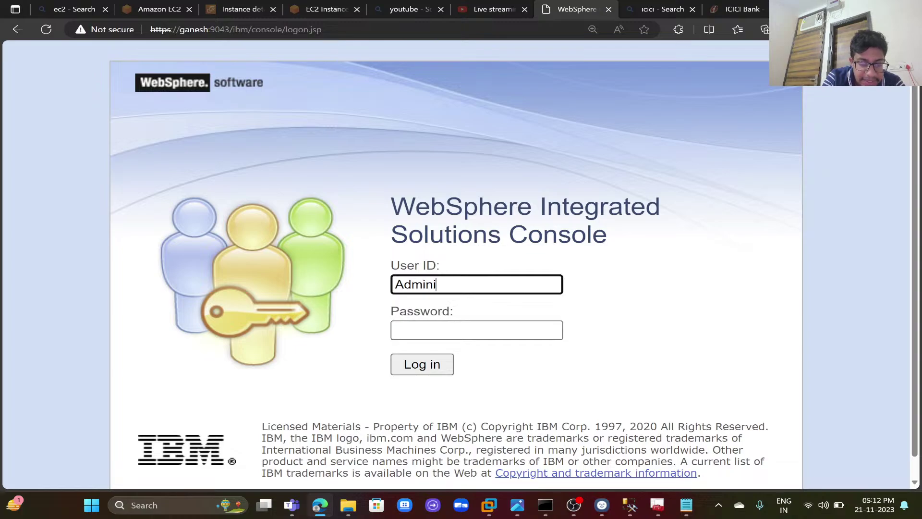
{"action": "type", "text": "strator"}
{"action": "key", "text": "Tab"}
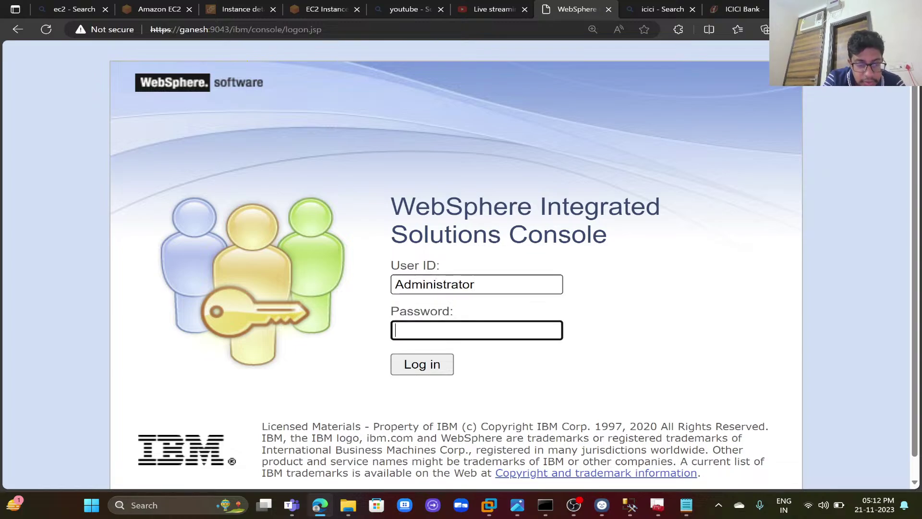
{"action": "type", "text": "*******"}
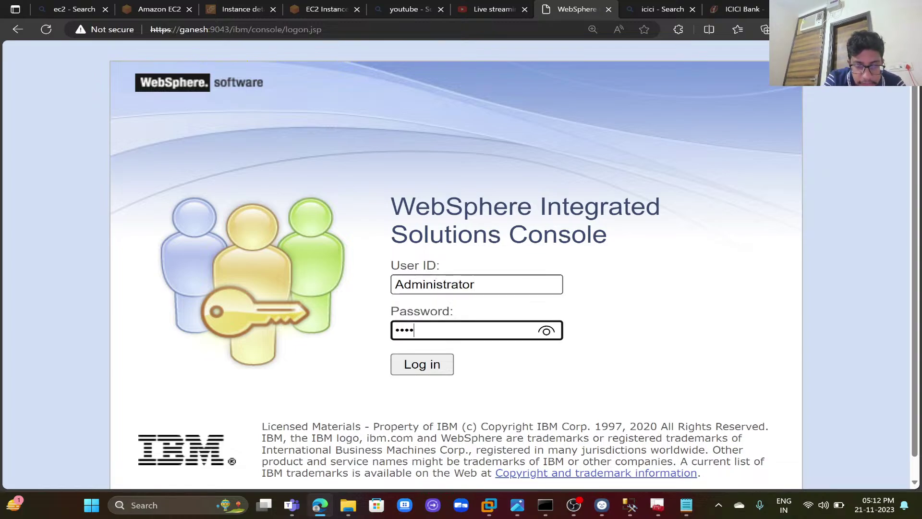
{"action": "type", "text": "**"}
{"action": "key", "text": "Return"}
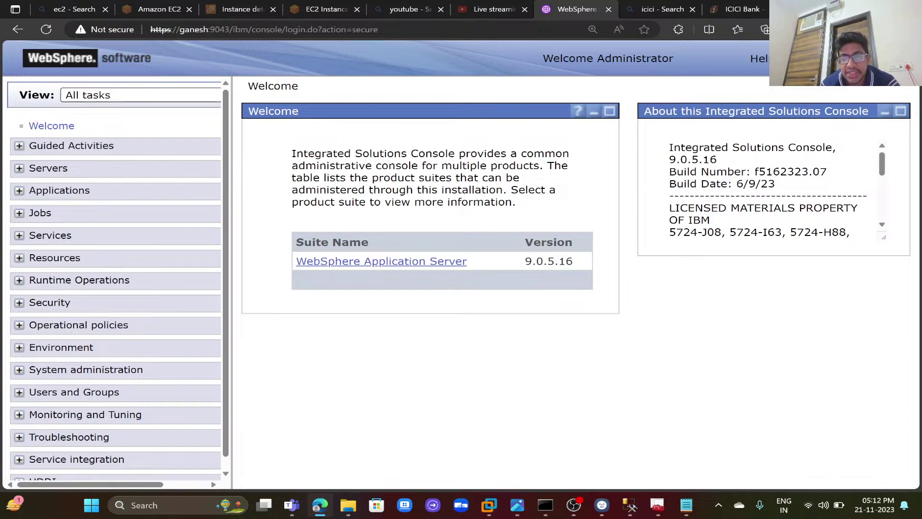
{"action": "left_click", "coordinate": [576, 508]}
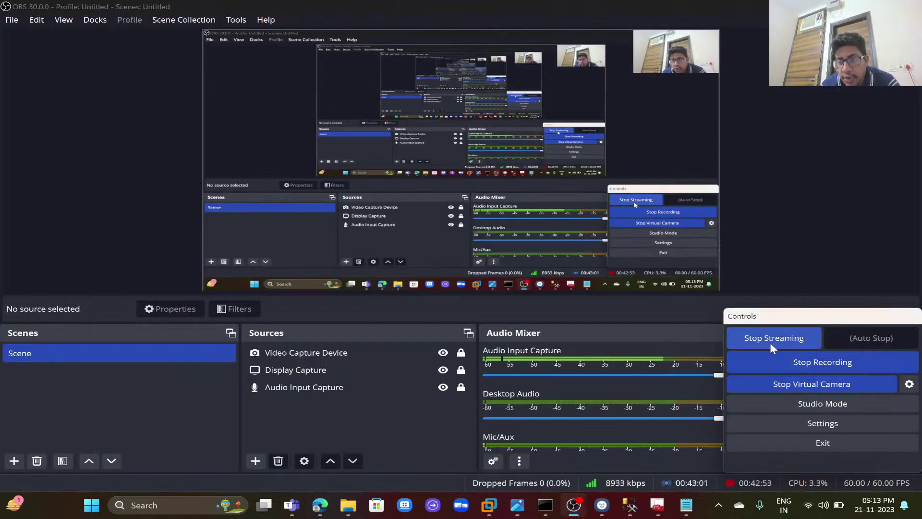